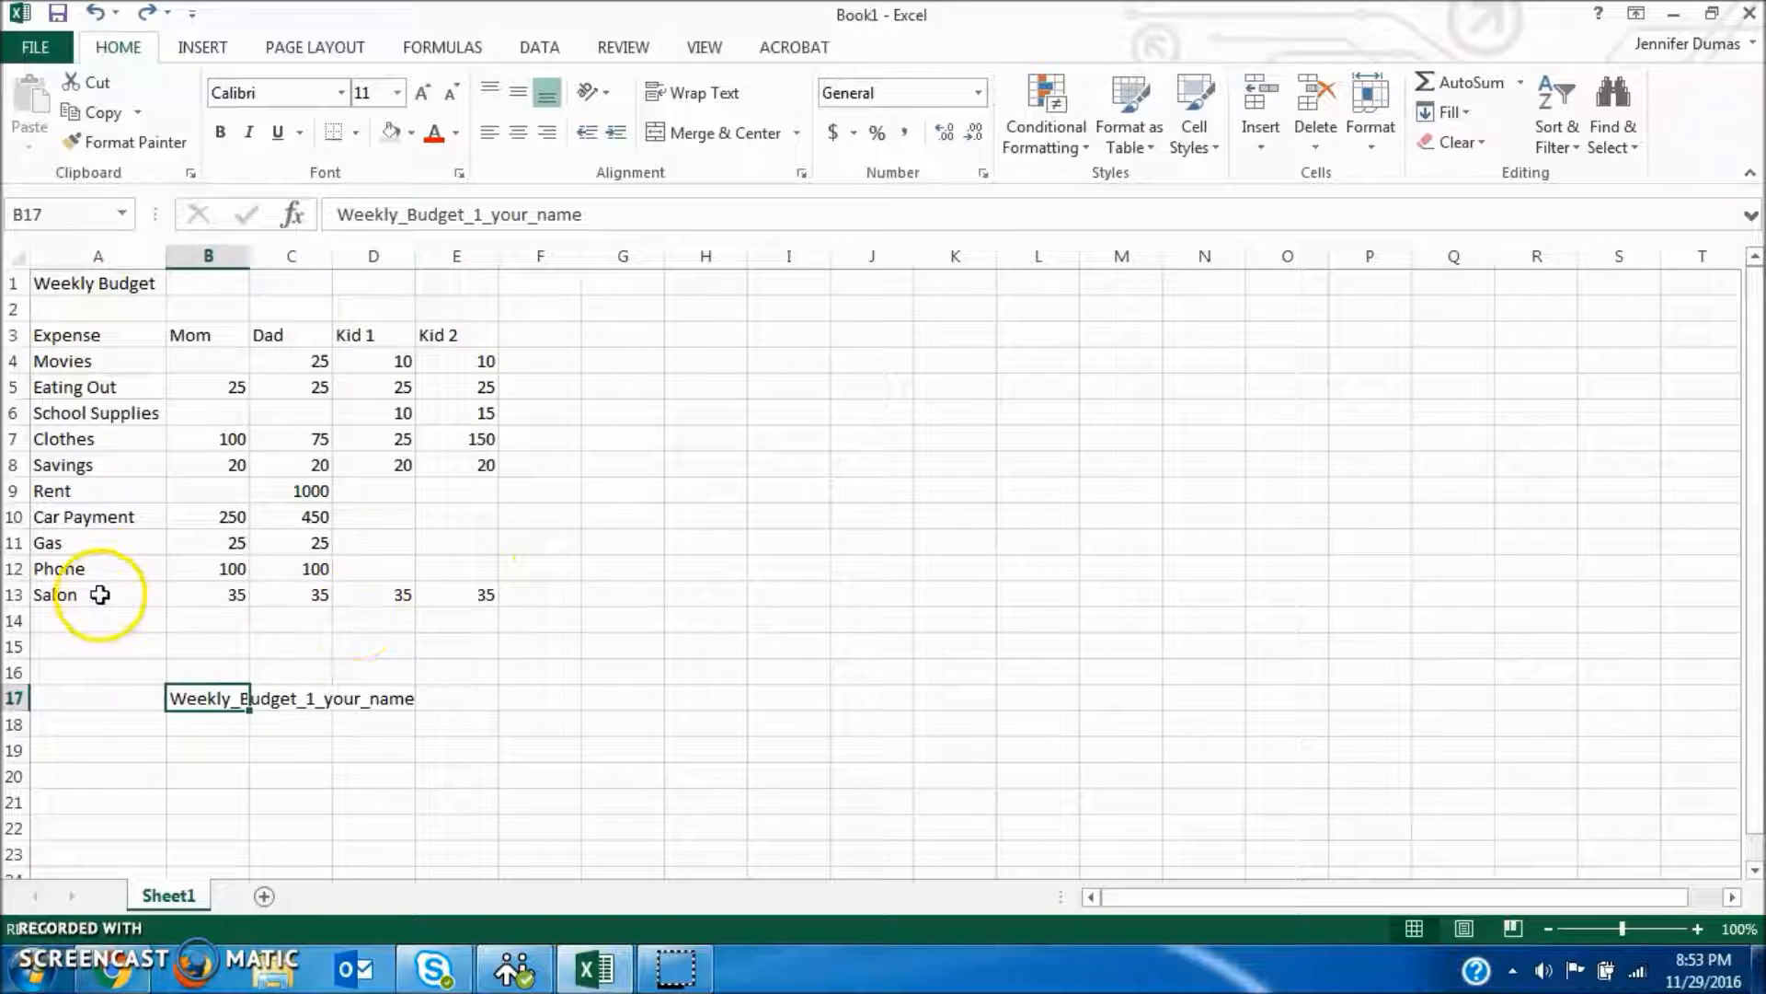
{"action": "left_click", "coordinate": [313, 699]}
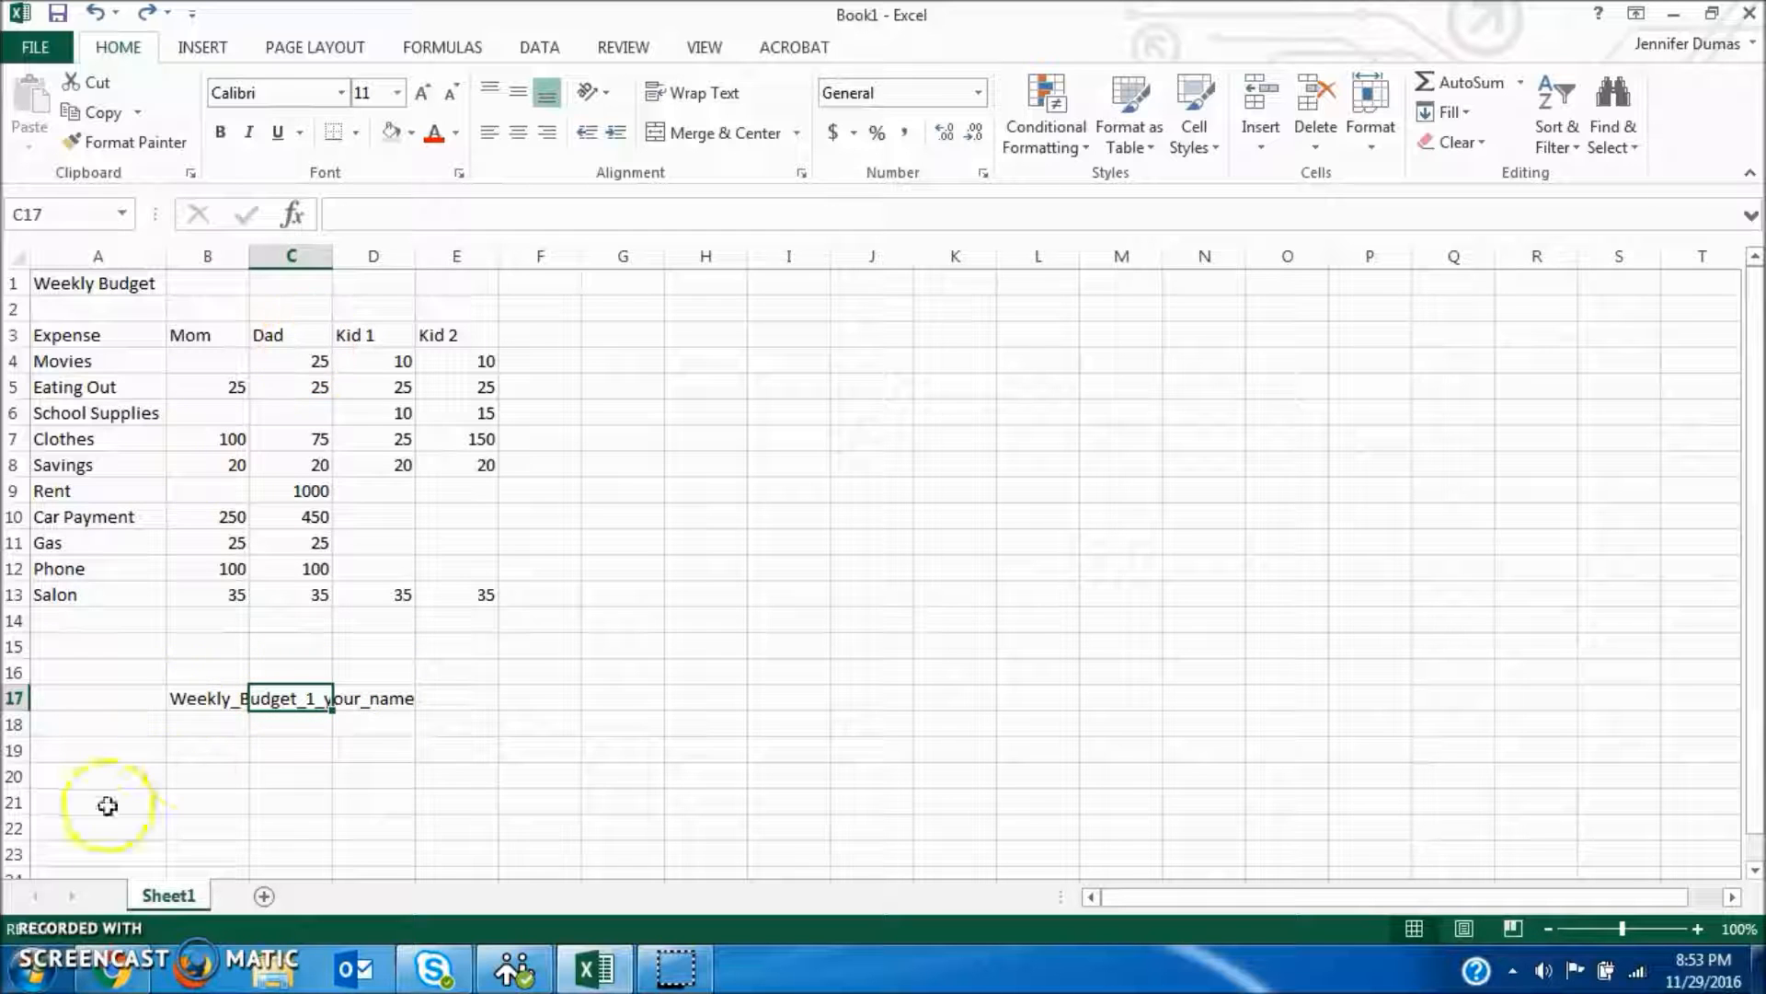
{"action": "left_click", "coordinate": [212, 699]}
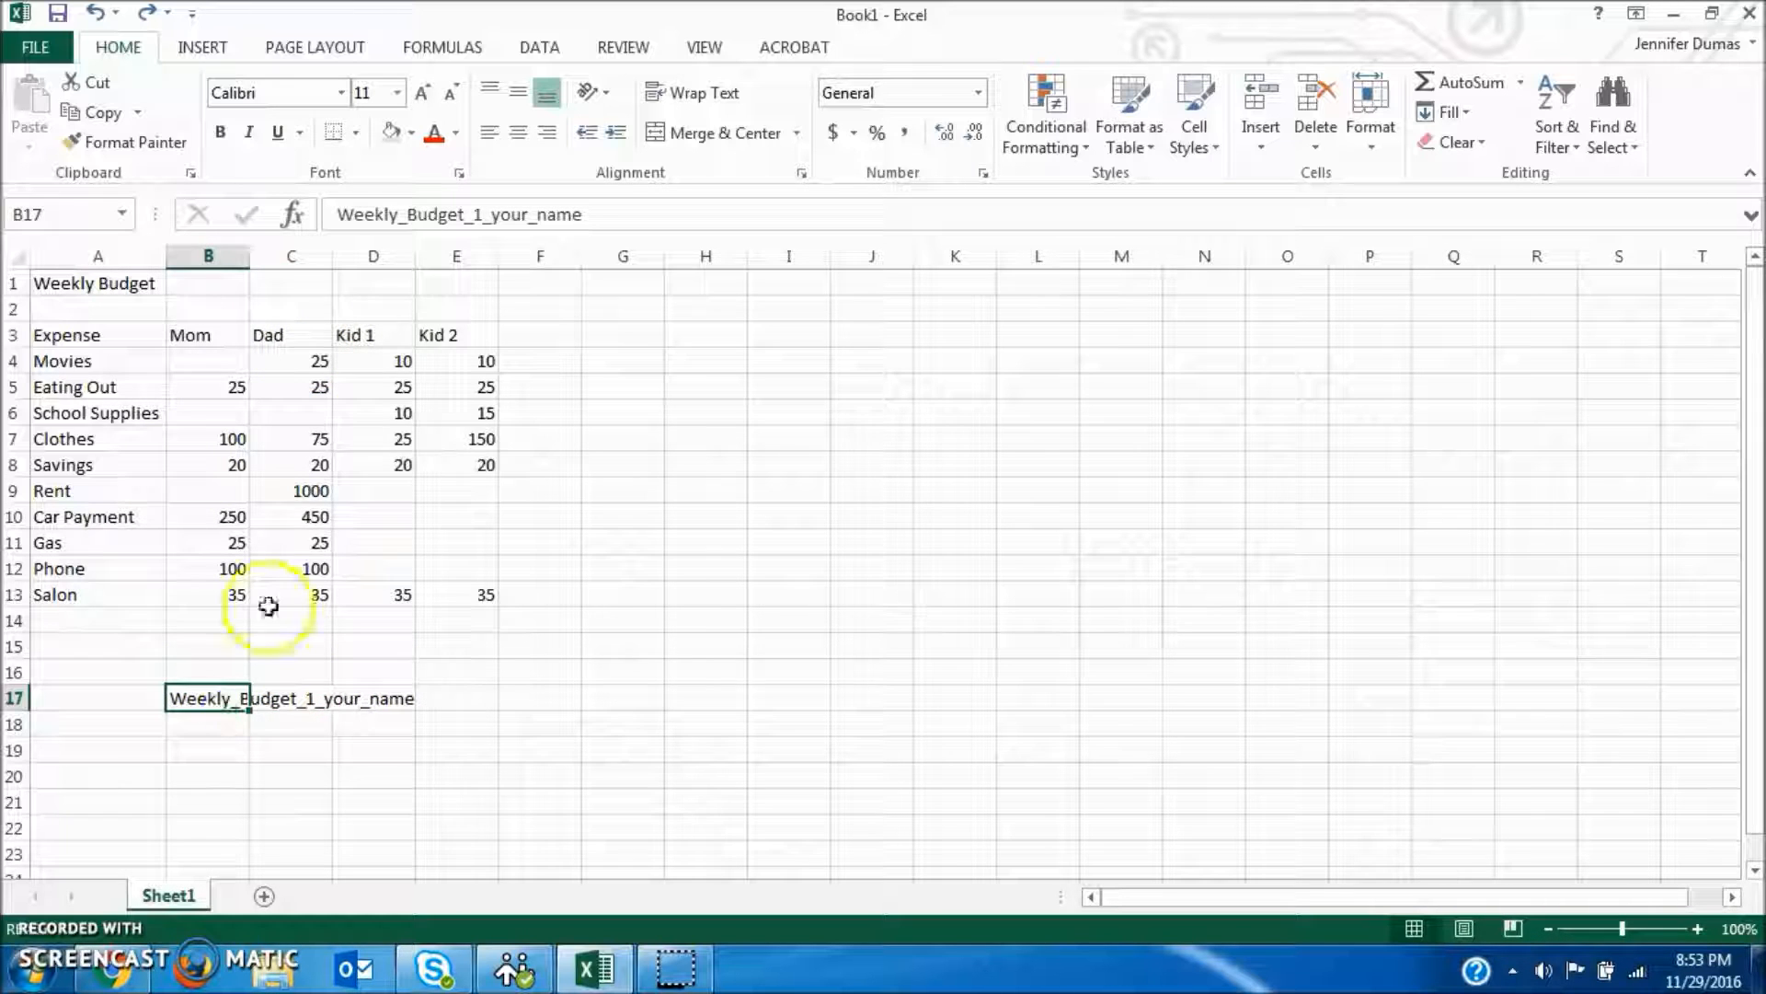
{"action": "left_click", "coordinate": [43, 57]}
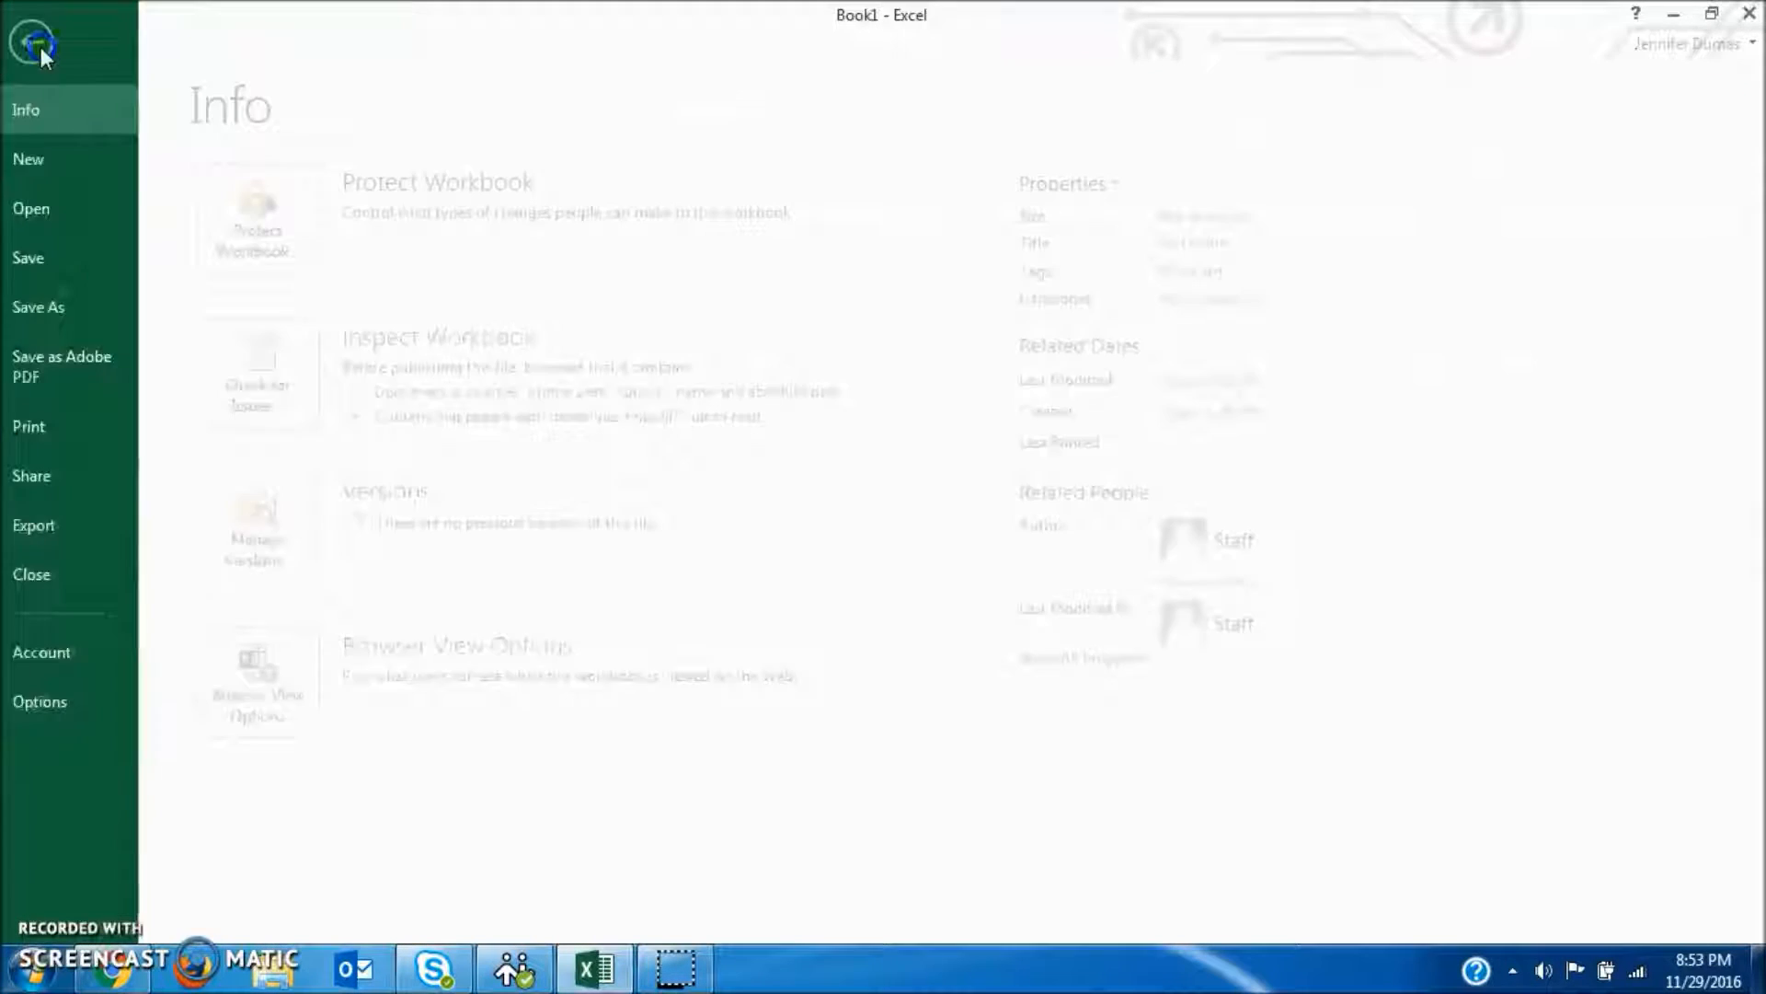
{"action": "left_click", "coordinate": [66, 312]}
{"action": "left_click", "coordinate": [323, 445]}
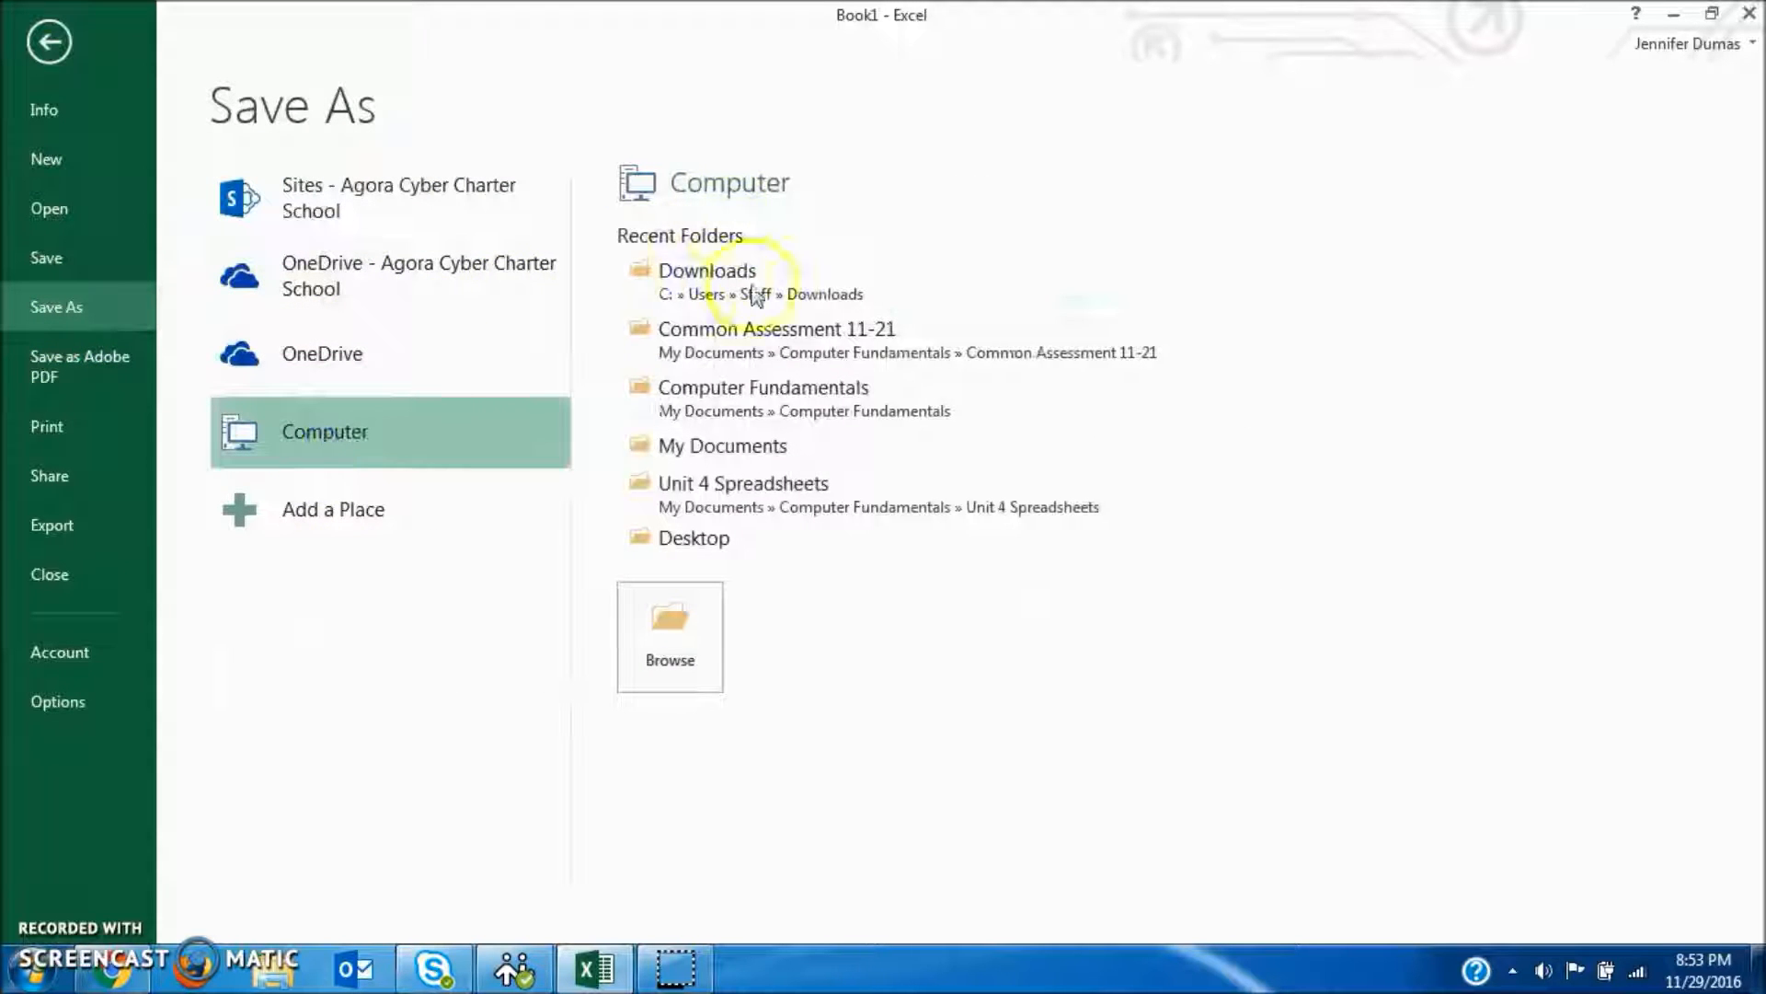
{"action": "left_click", "coordinate": [754, 390]}
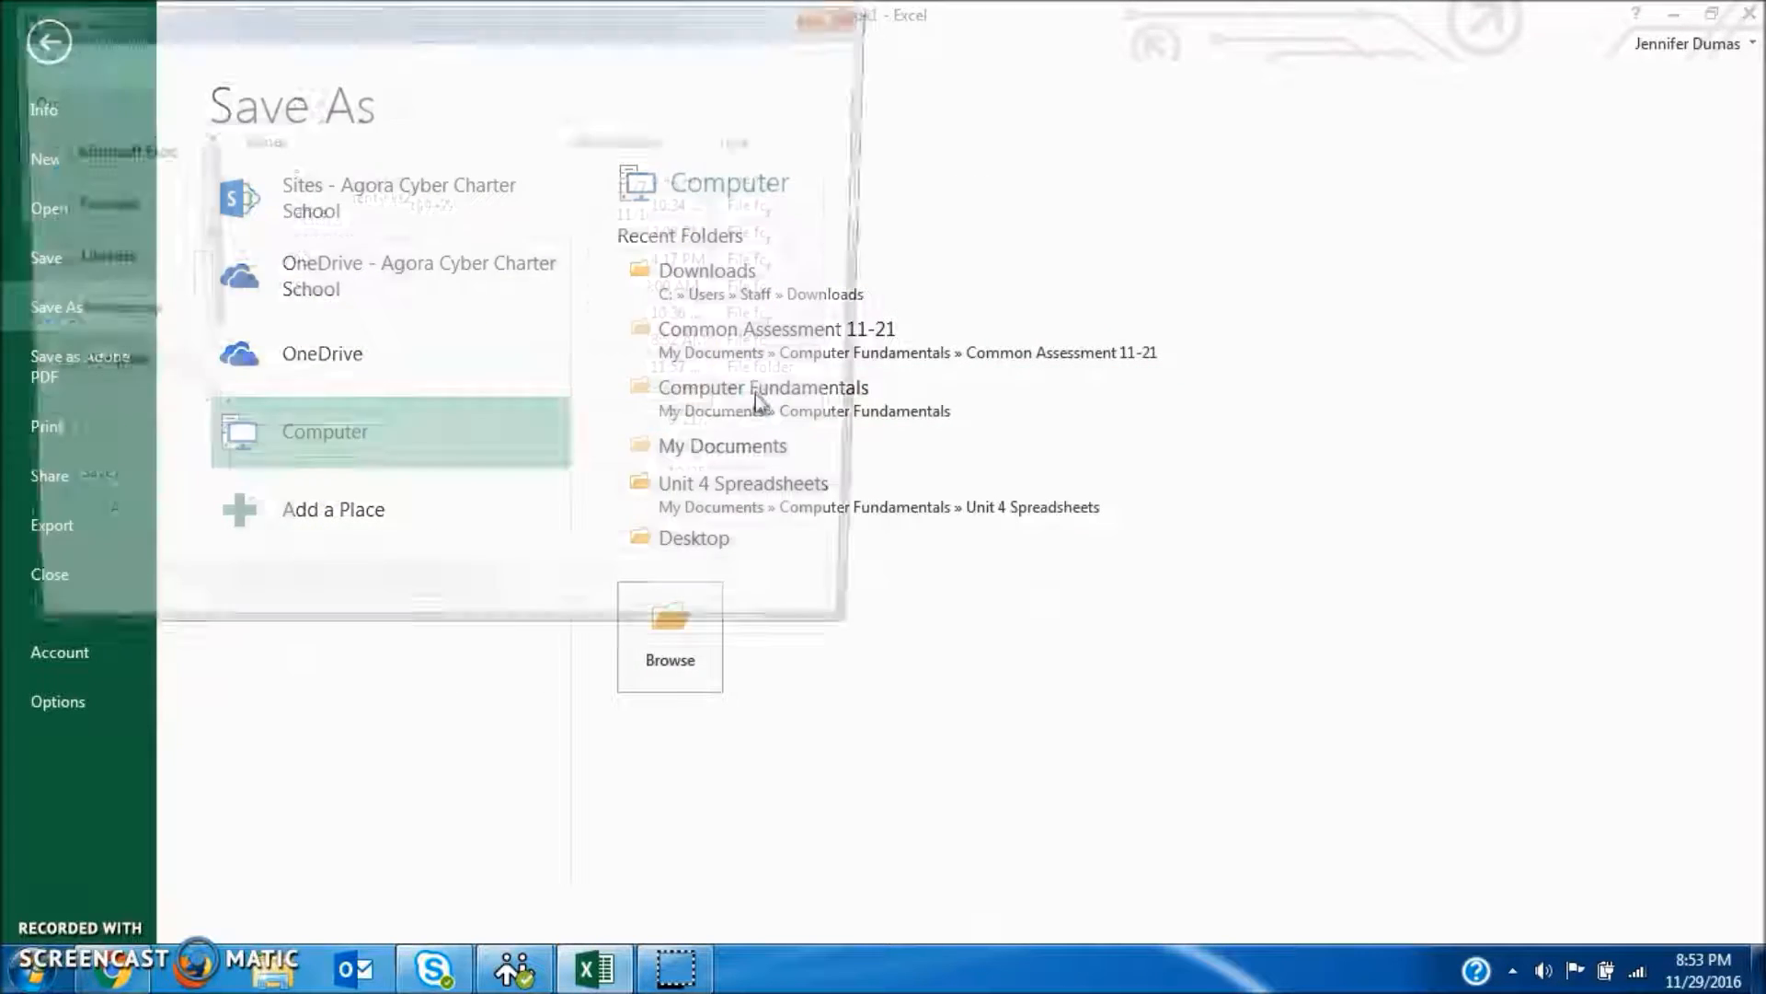
{"action": "type", "text": "We"}
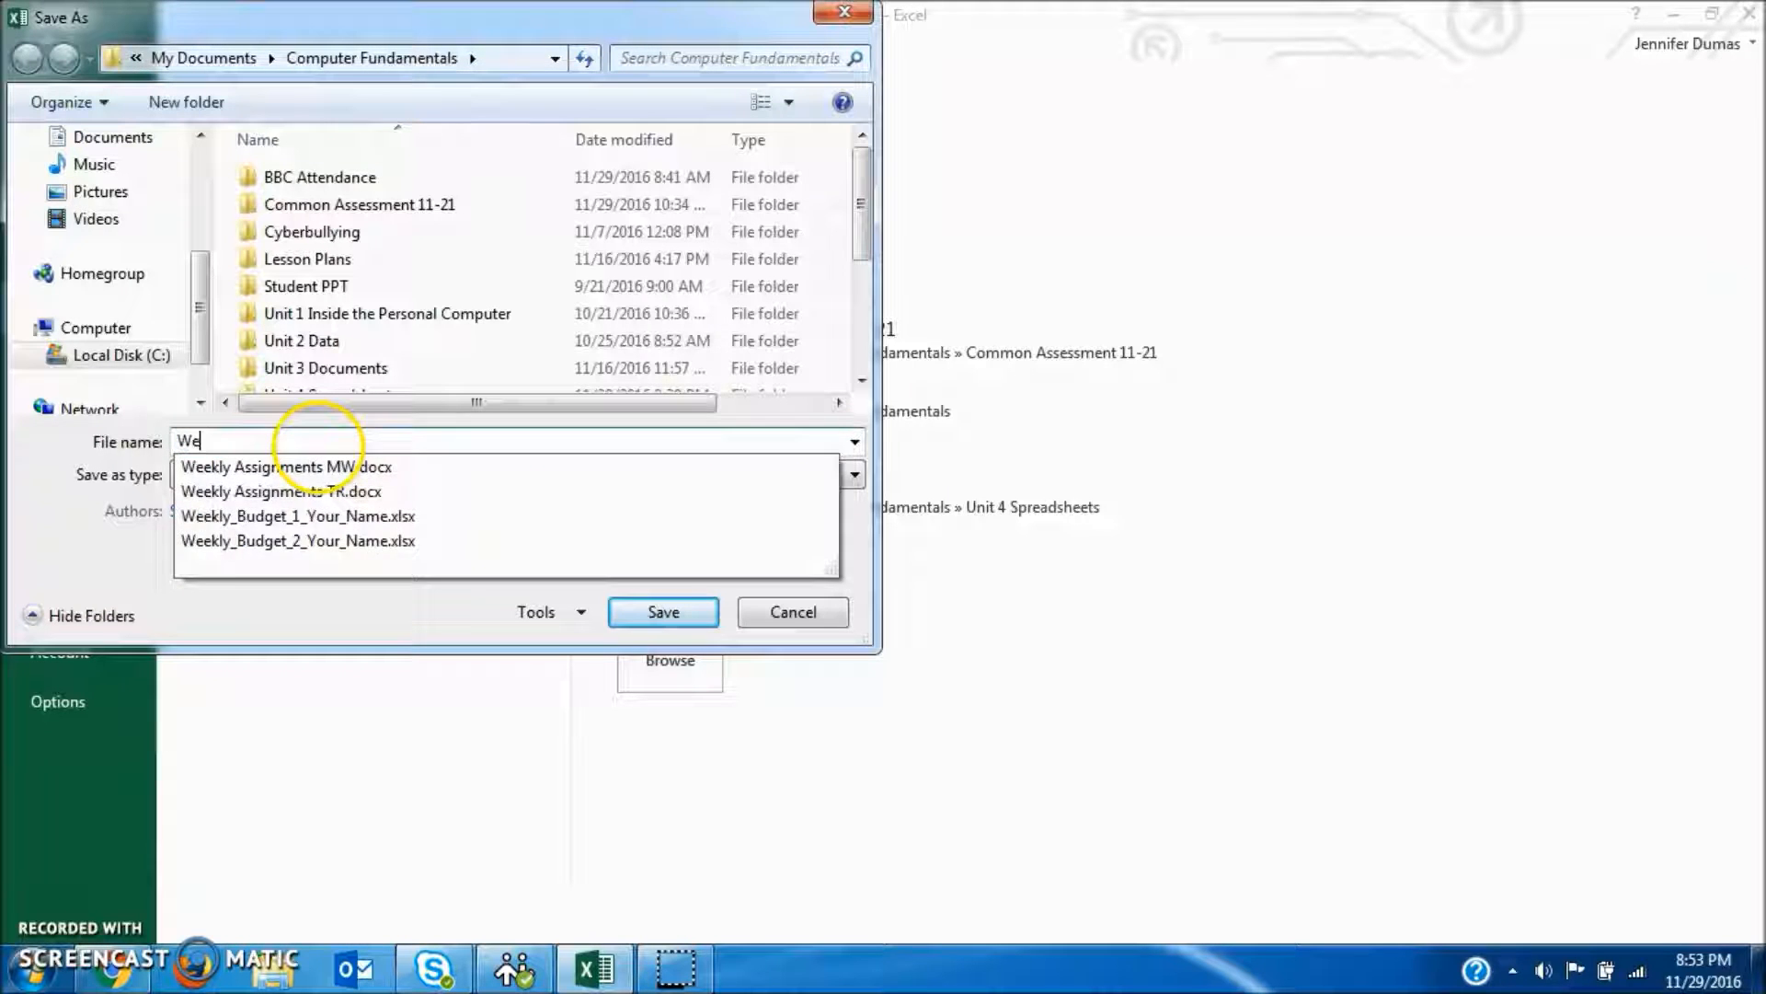
{"action": "type", "text": "ekly_Budge"}
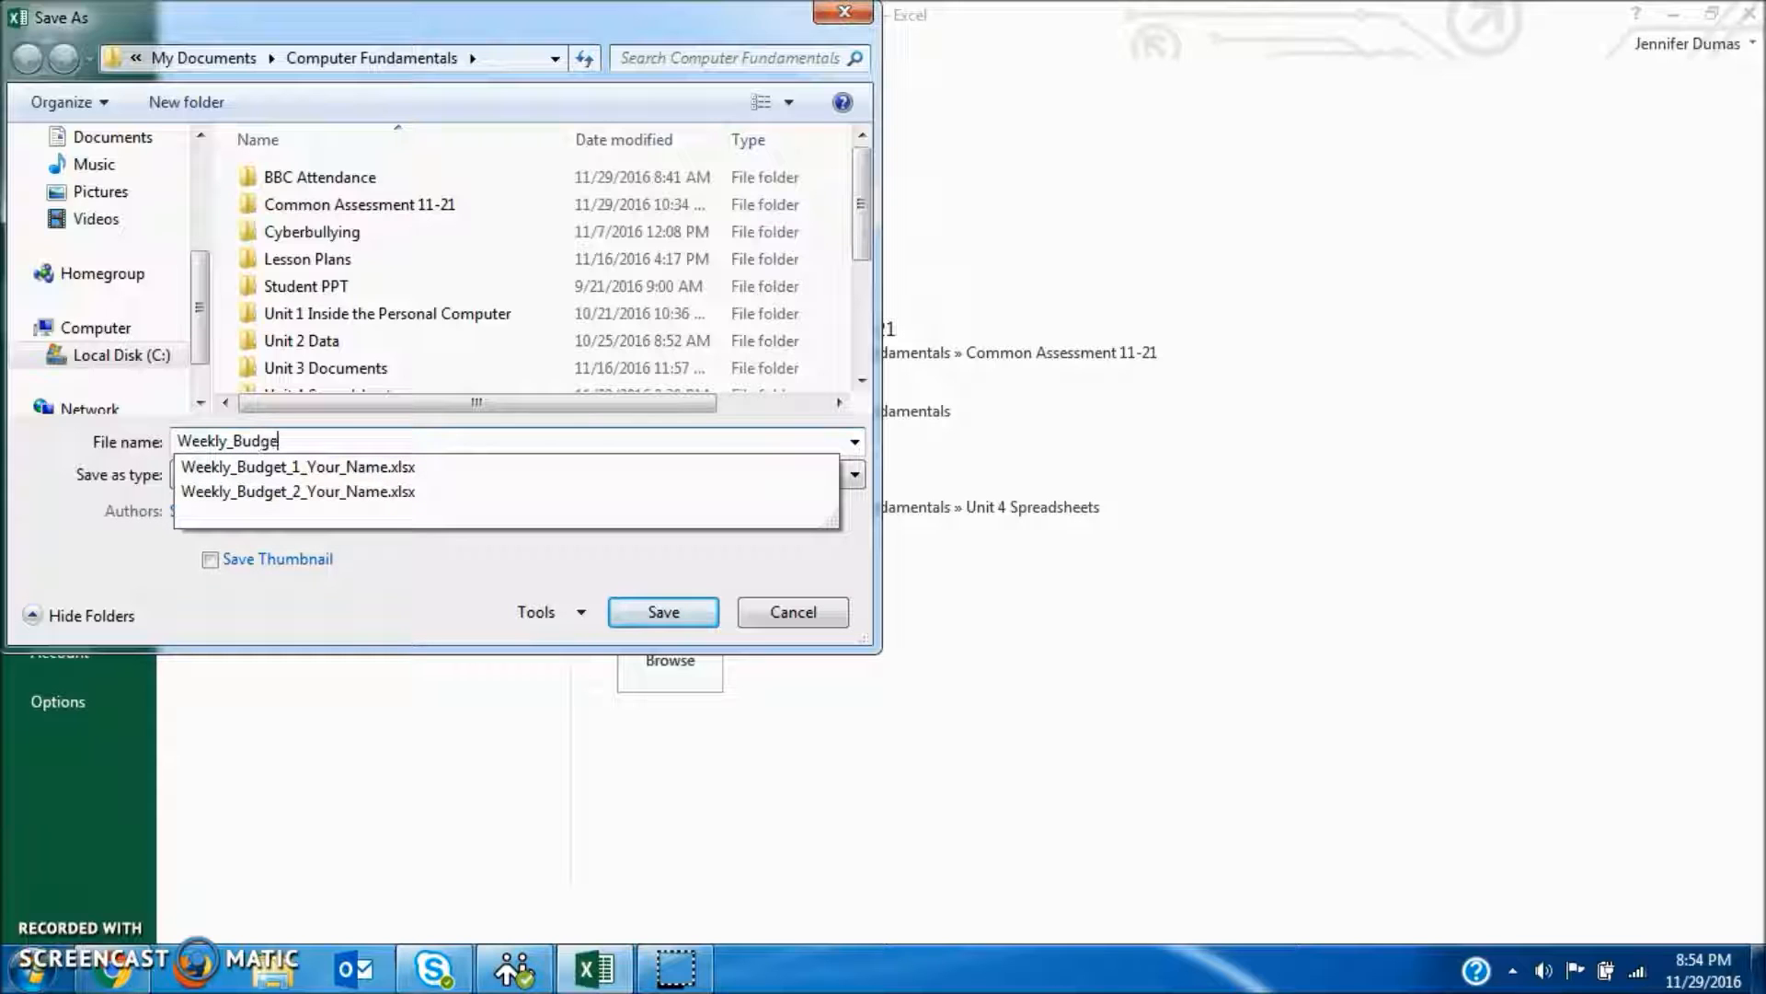
{"action": "type", "text": "t_2"}
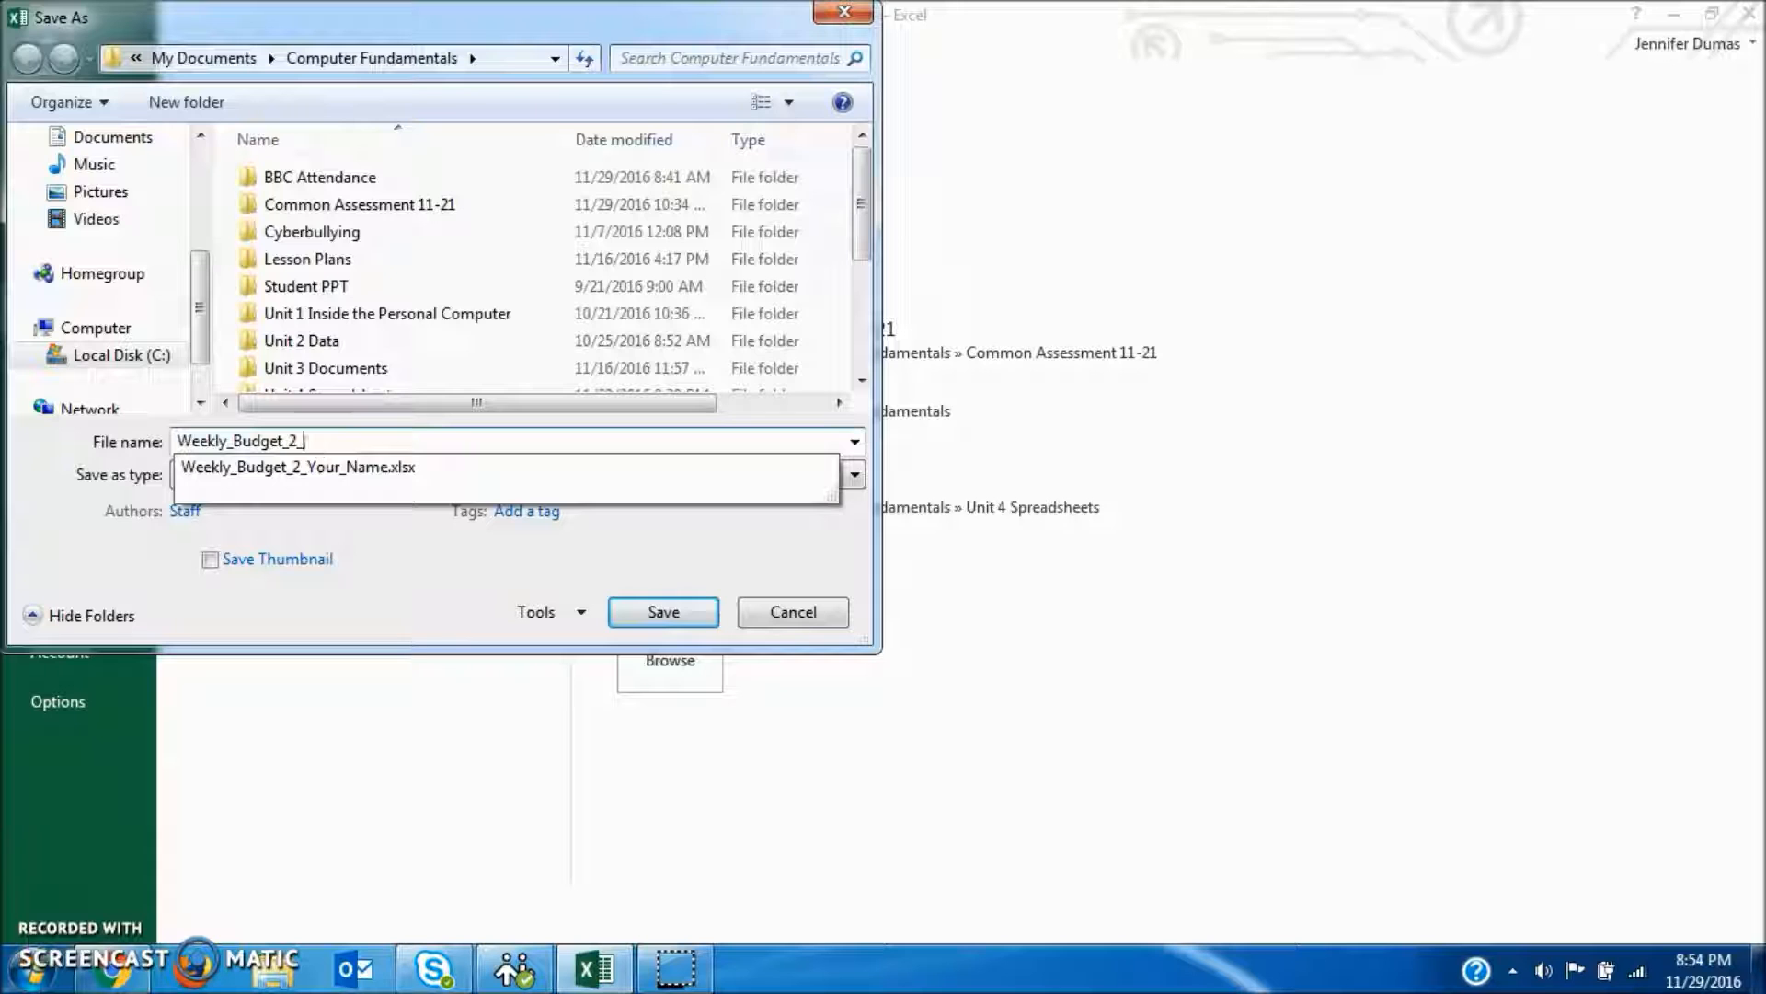
{"action": "type", "text": "_yourname"}
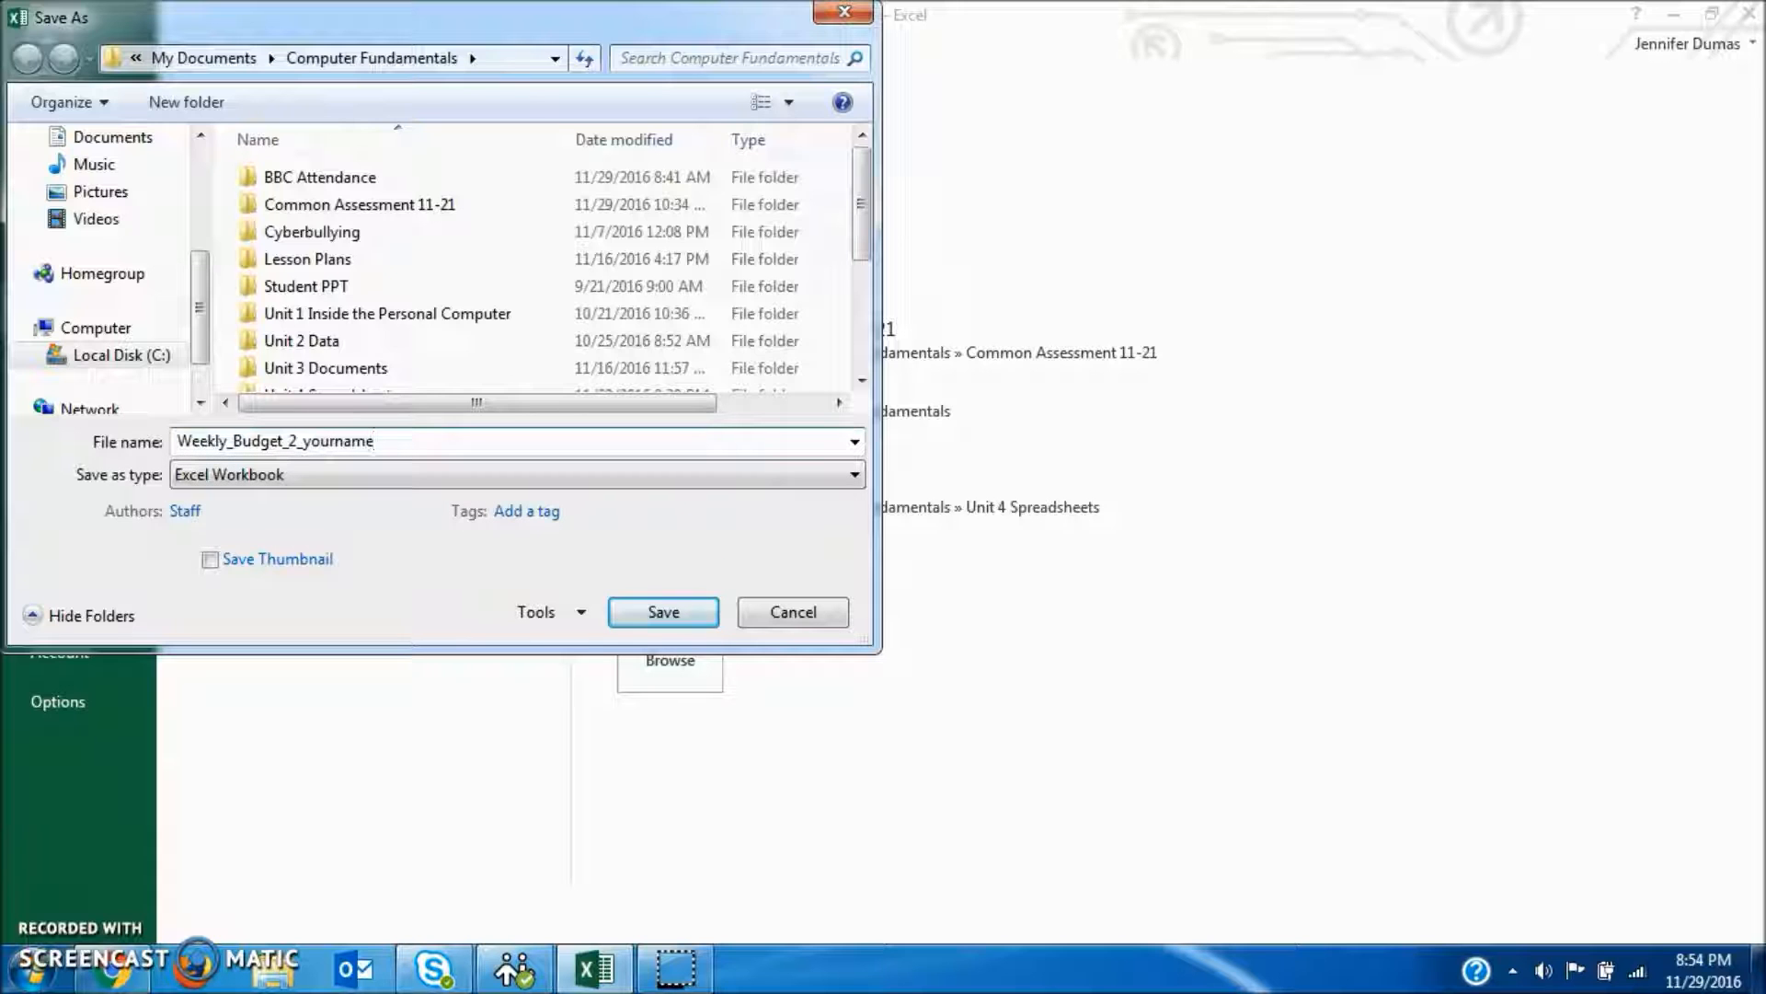
{"action": "left_click", "coordinate": [776, 615]}
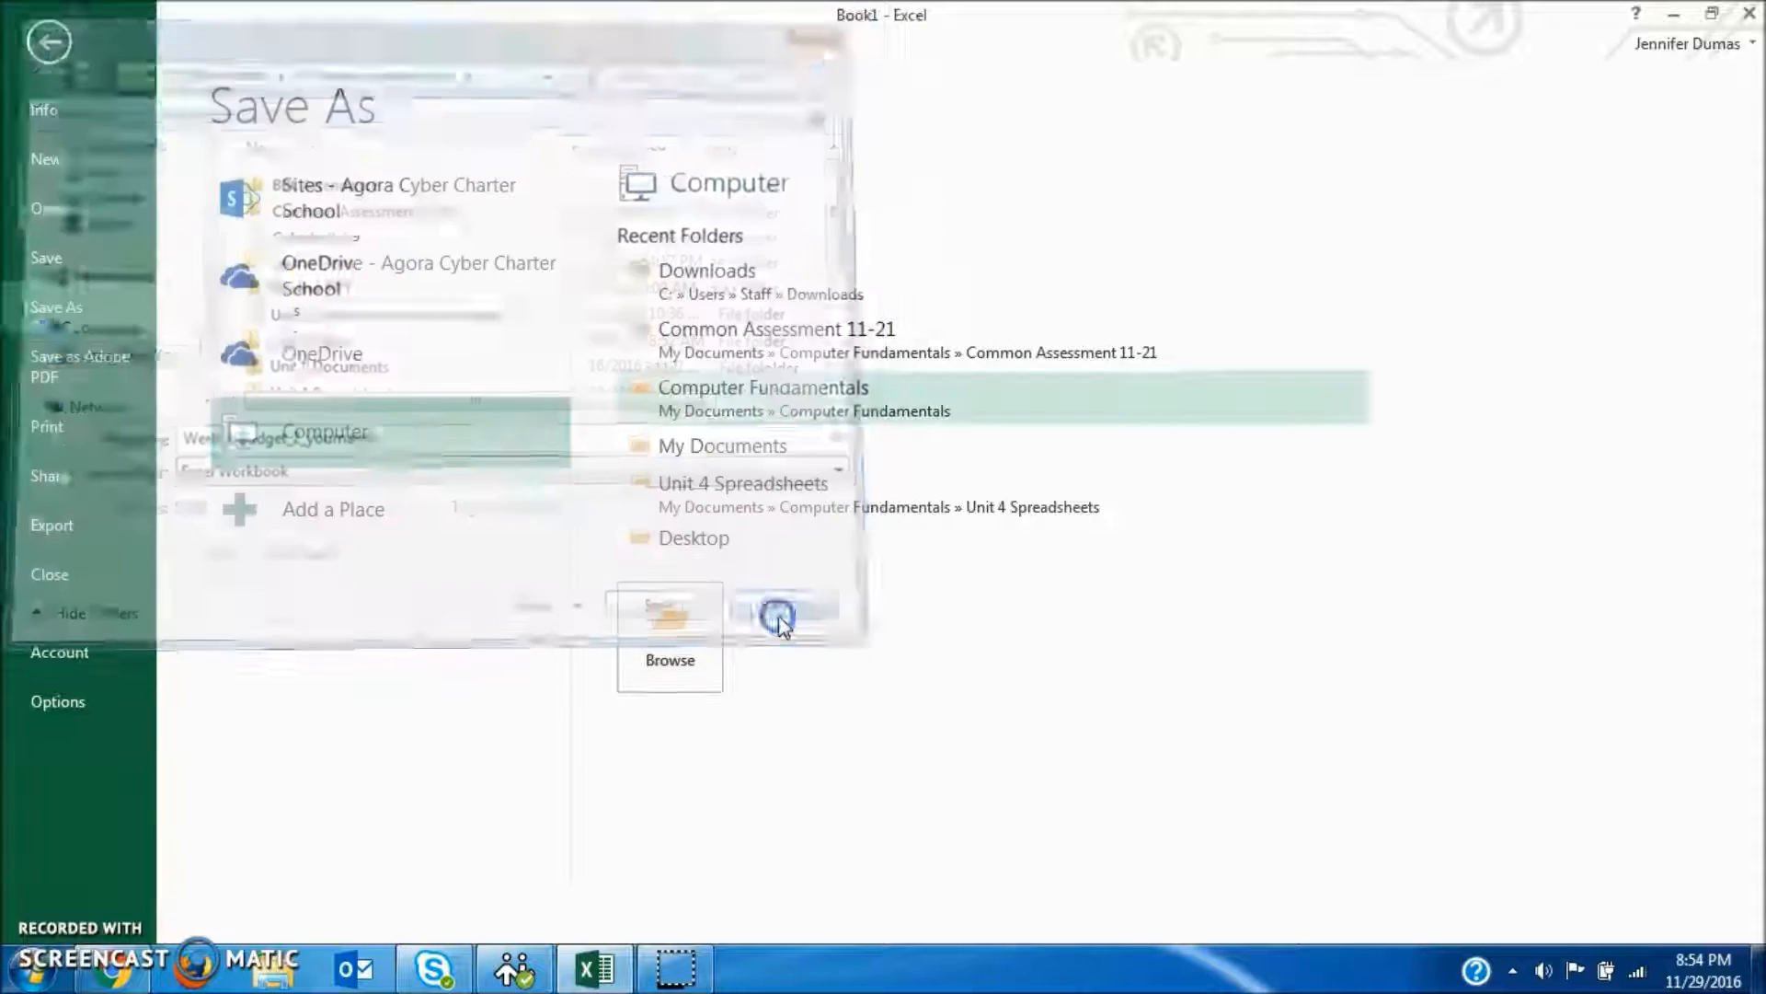
{"action": "left_click", "coordinate": [53, 45]}
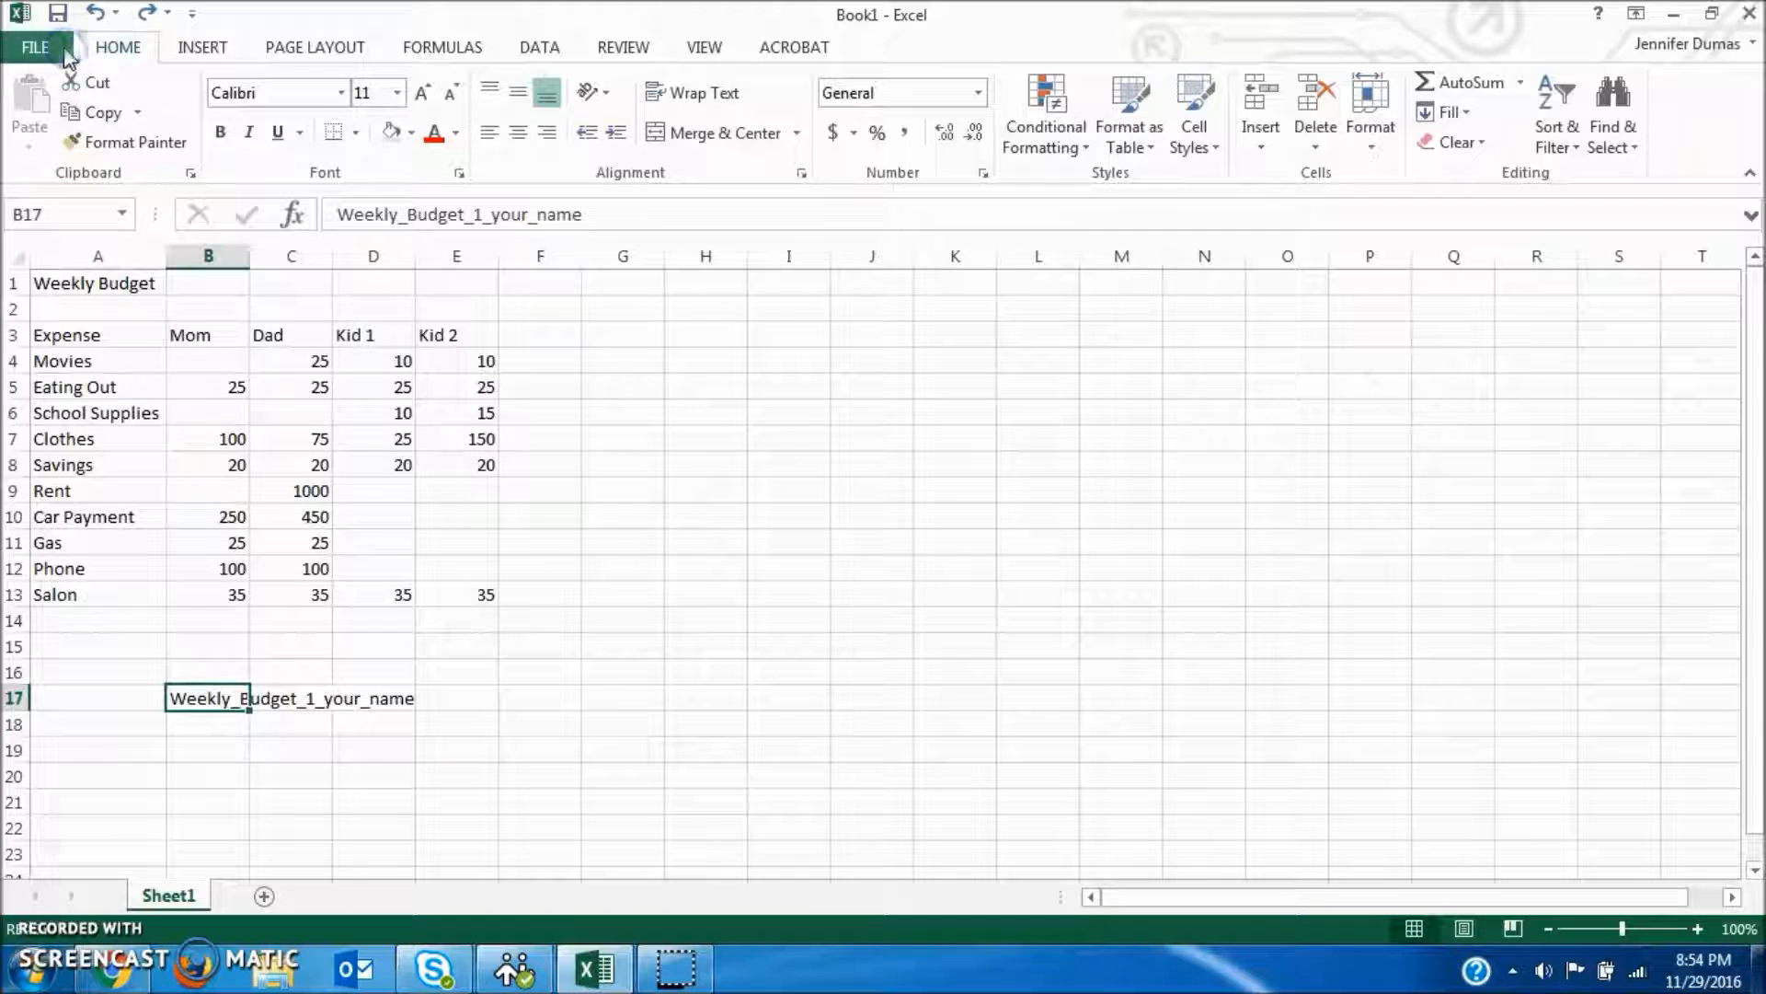
Step: Change the file-name text in cell B17 to Weekly_Budget_2_your_name and move it to cell B22
{"action": "left_click_drag", "start_coordinate": [472, 214], "coordinate": [483, 214]}
{"action": "type", "text": "2"}
{"action": "key", "text": "Return"}
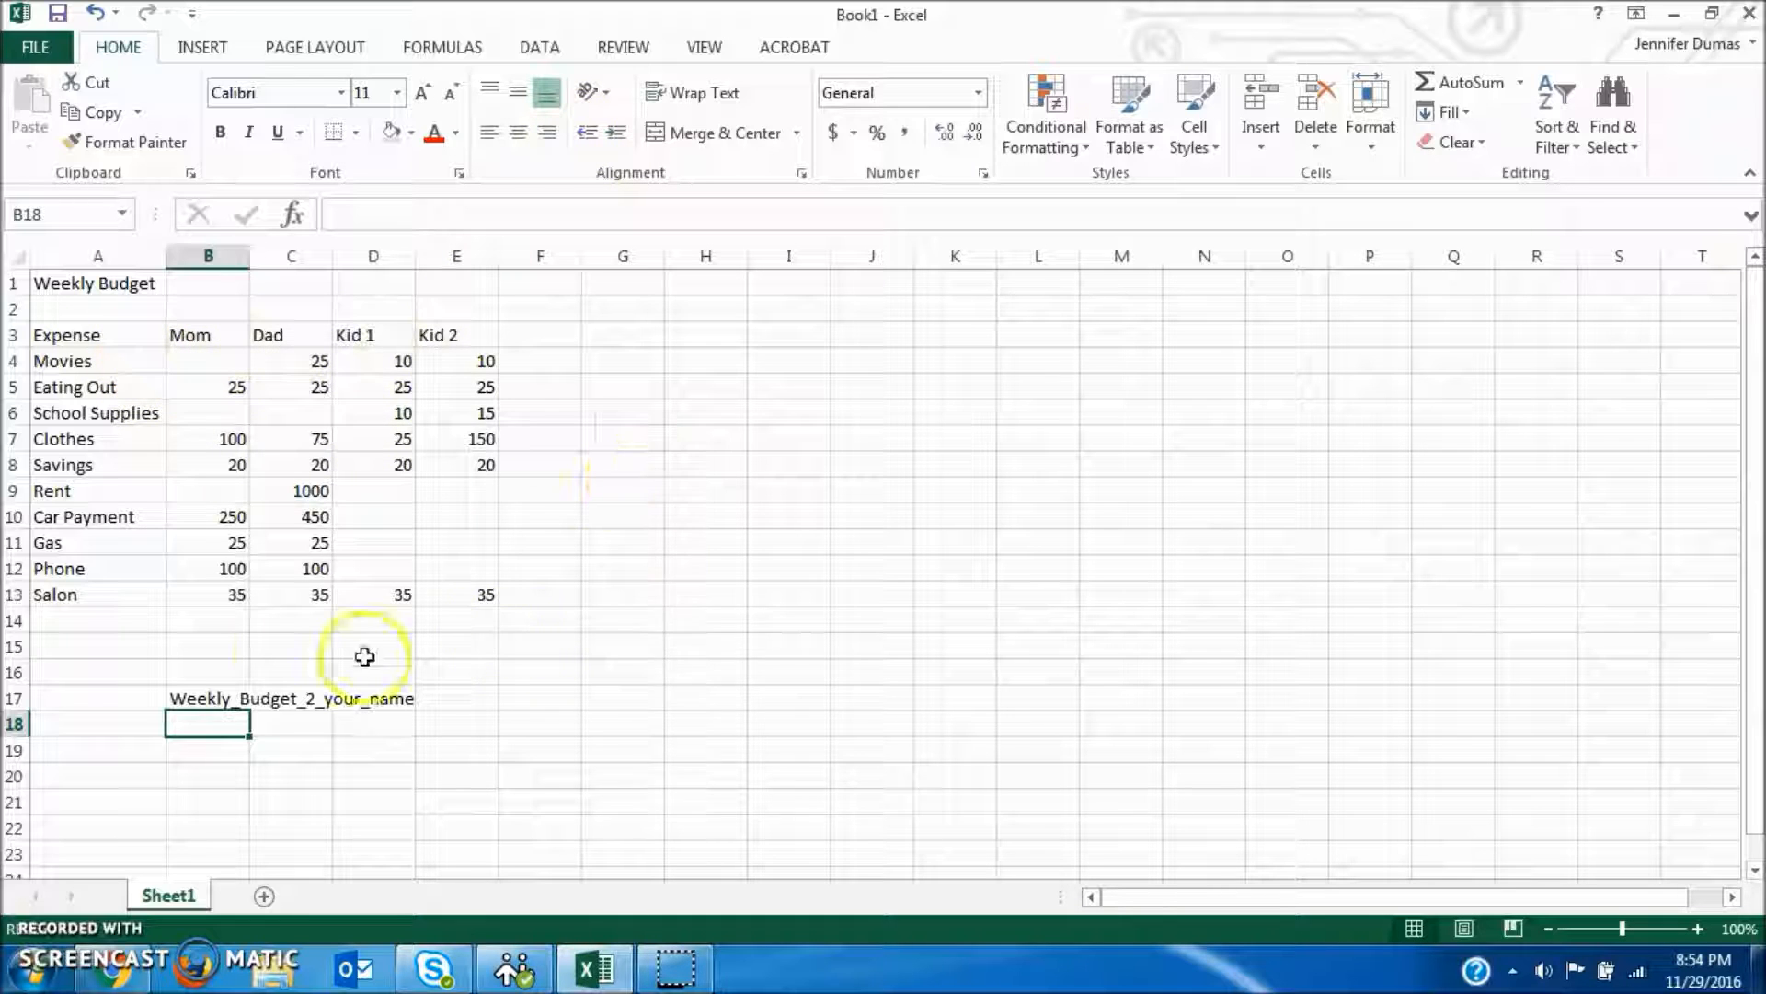
{"action": "left_click", "coordinate": [221, 701]}
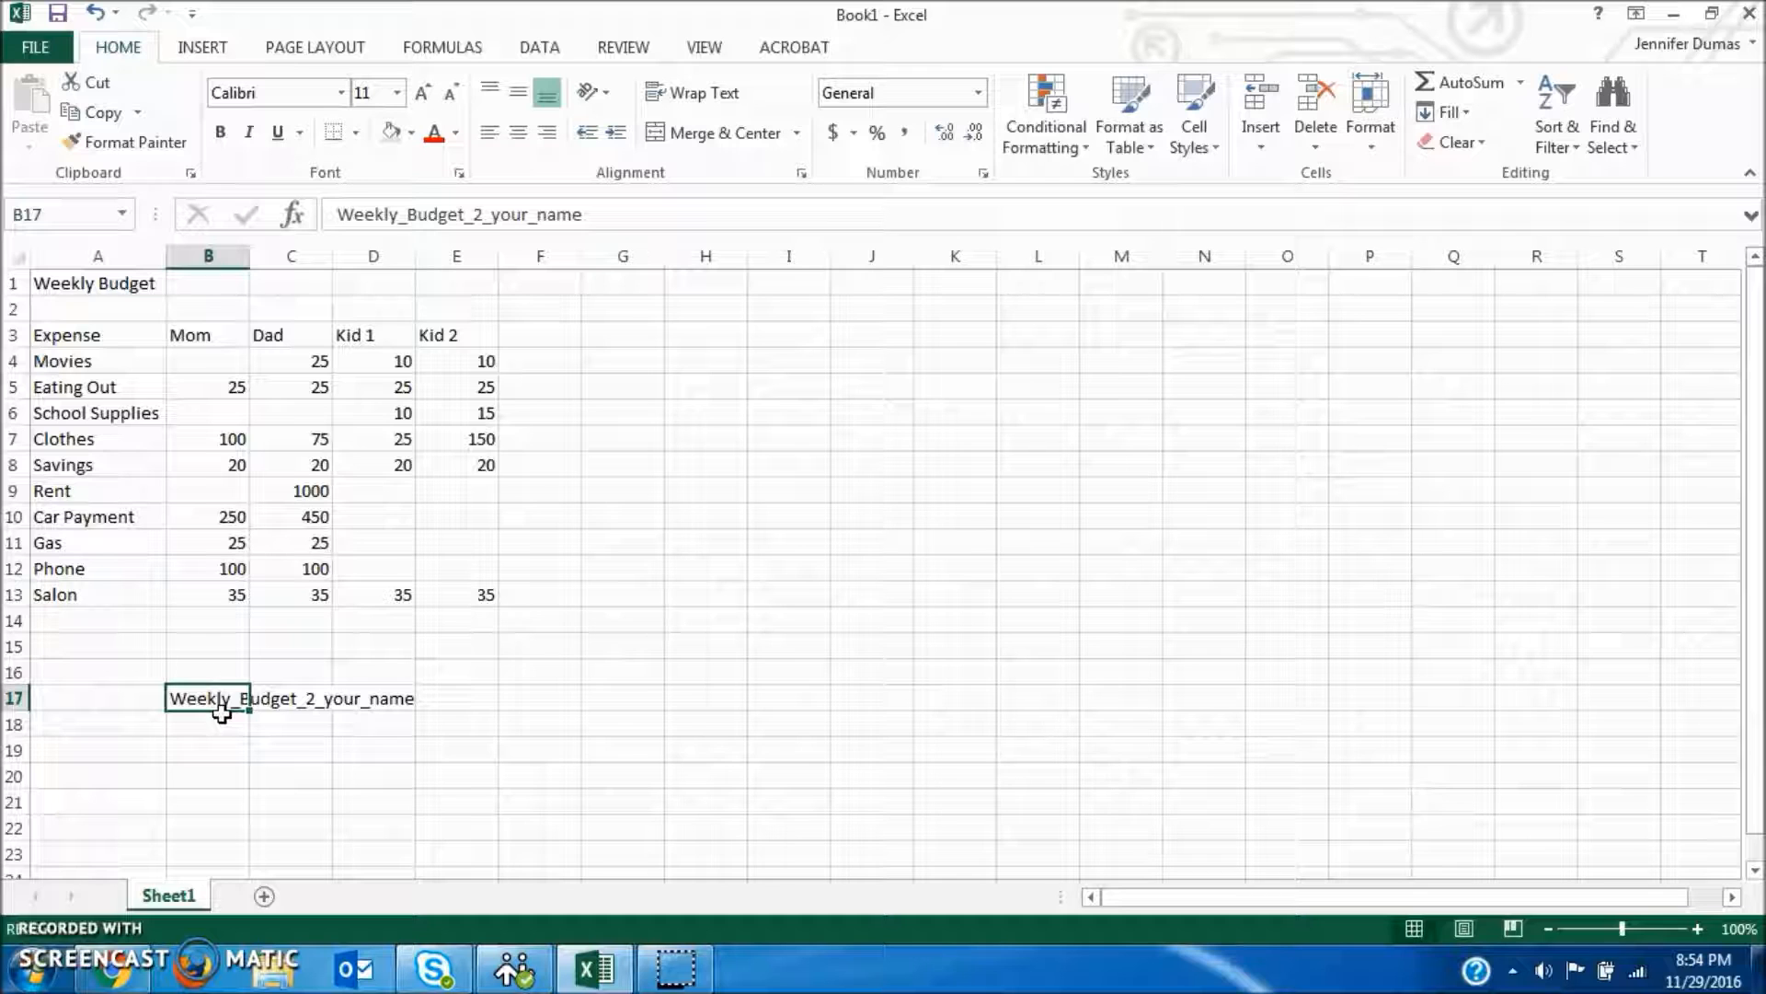
{"action": "left_click_drag", "start_coordinate": [222, 711], "coordinate": [226, 826]}
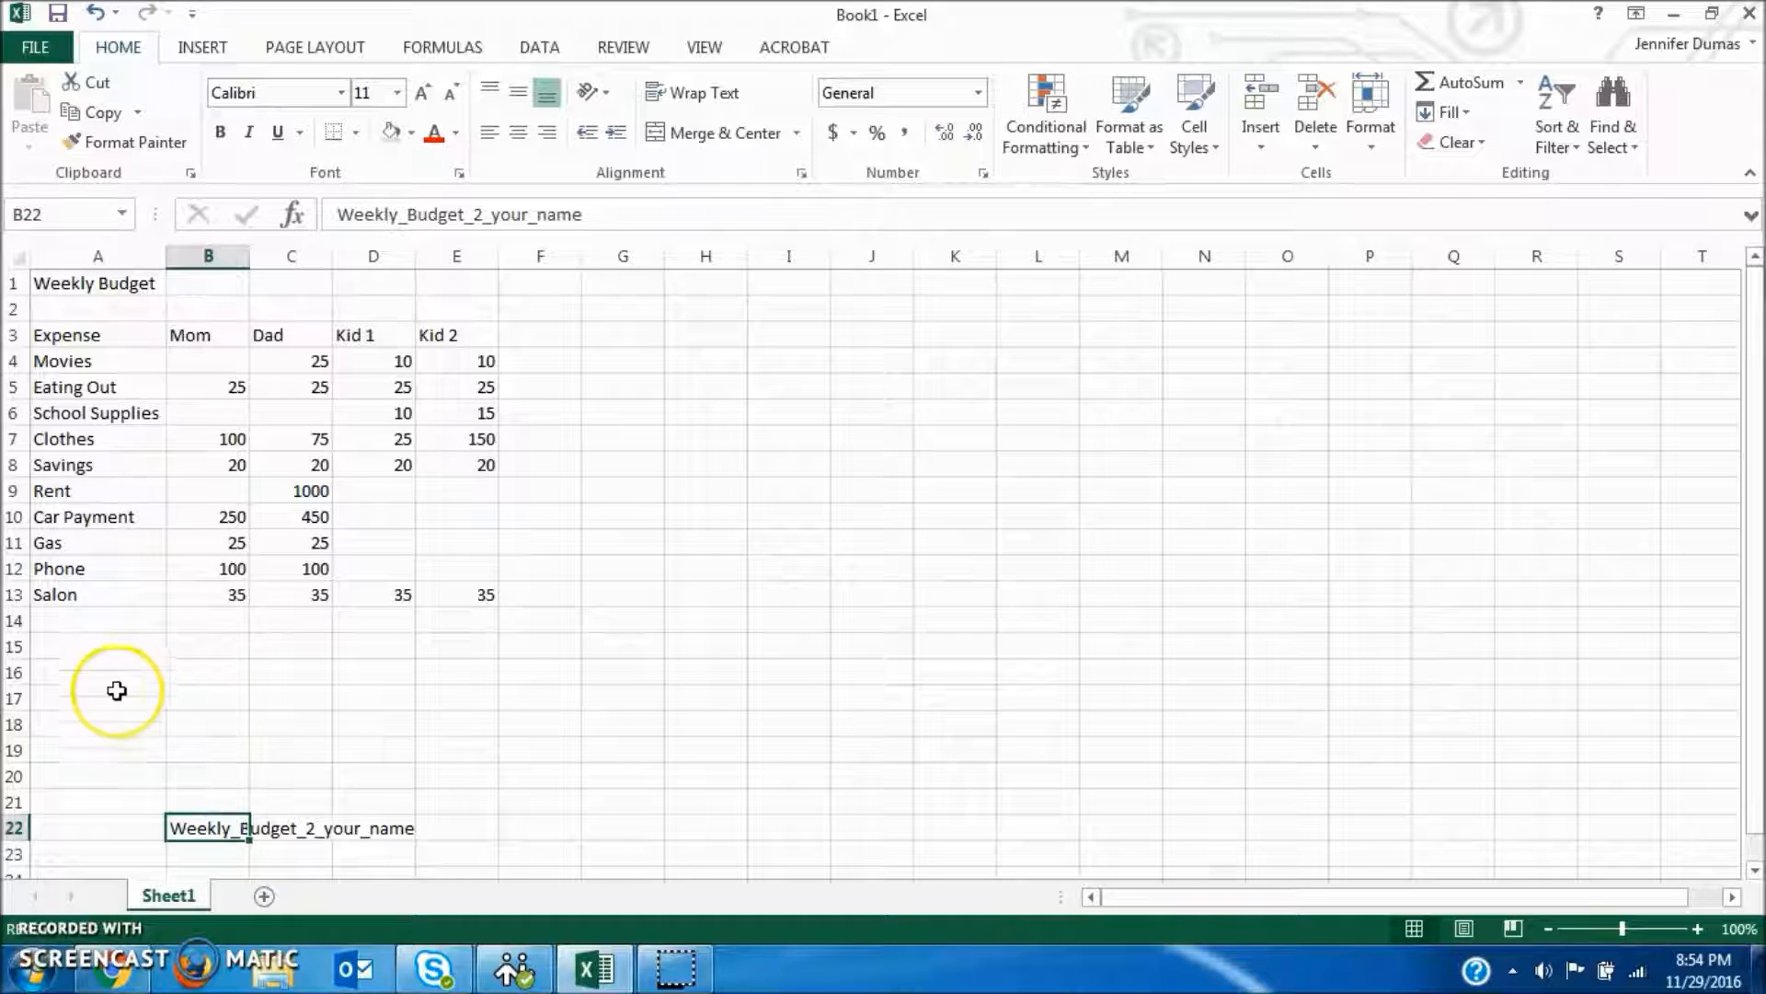
Step: Enter the label Last Updated in cell A16 and the date 11/29/2016 in cell B16
{"action": "left_click", "coordinate": [87, 673]}
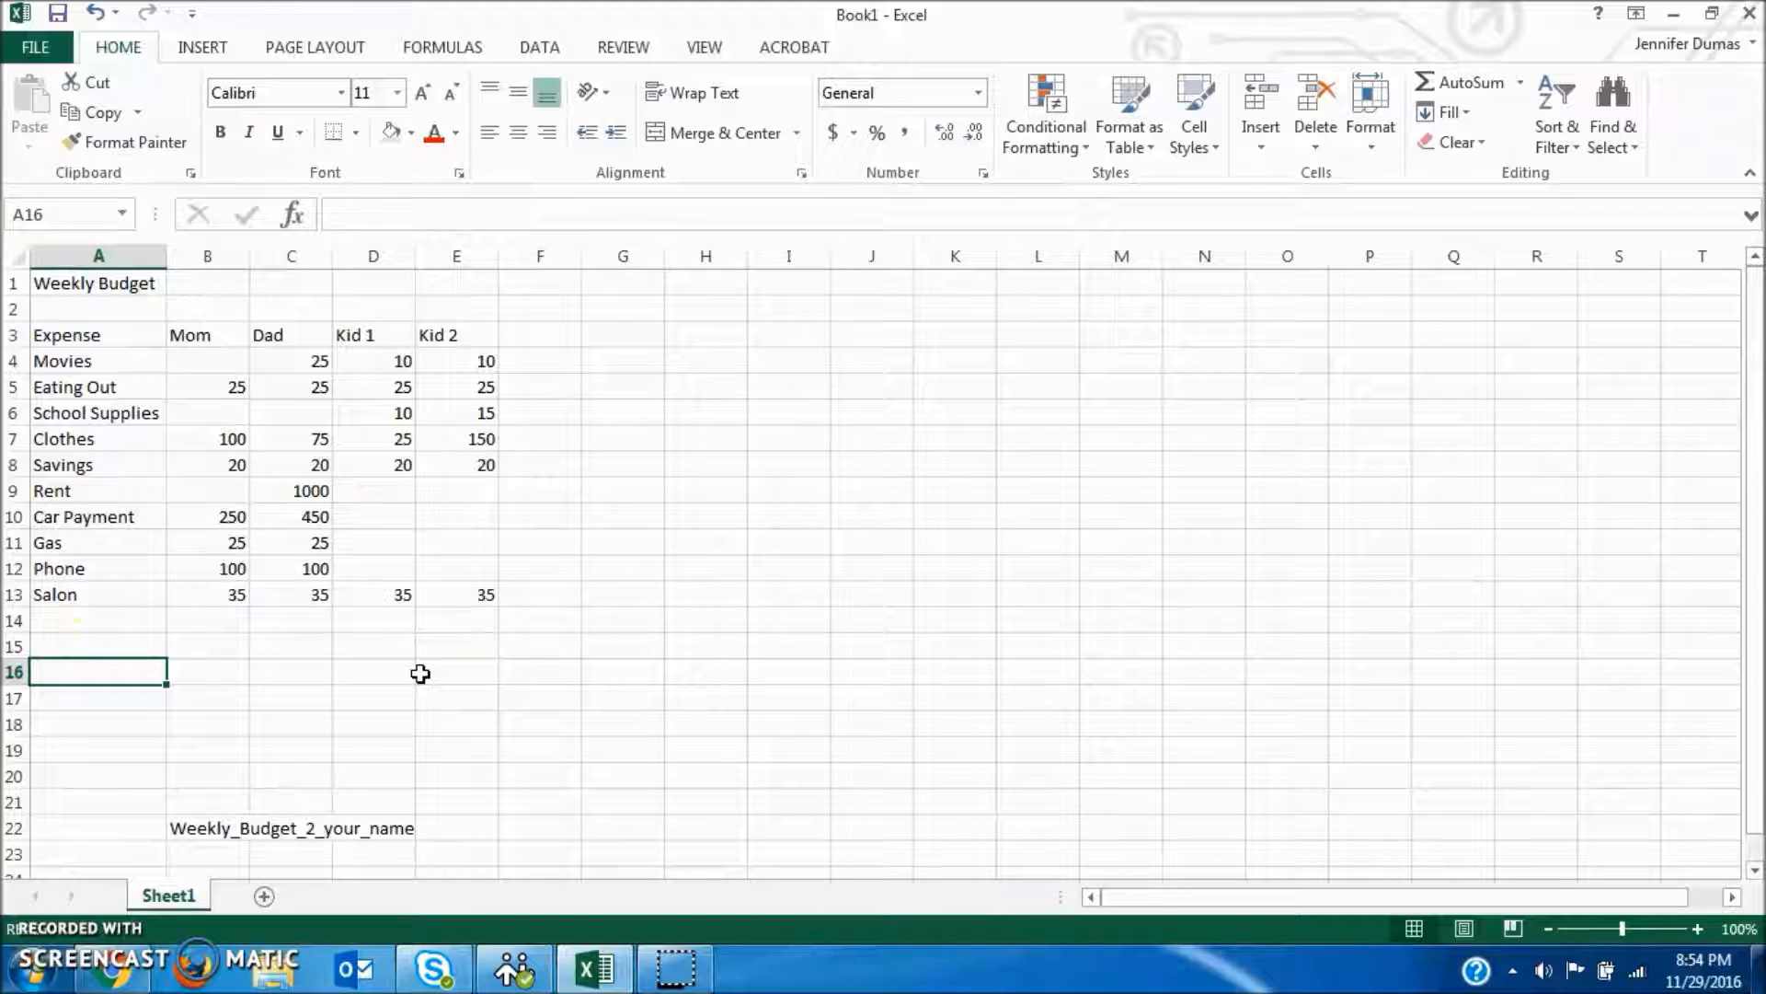
{"action": "type", "text": "Last Updated"}
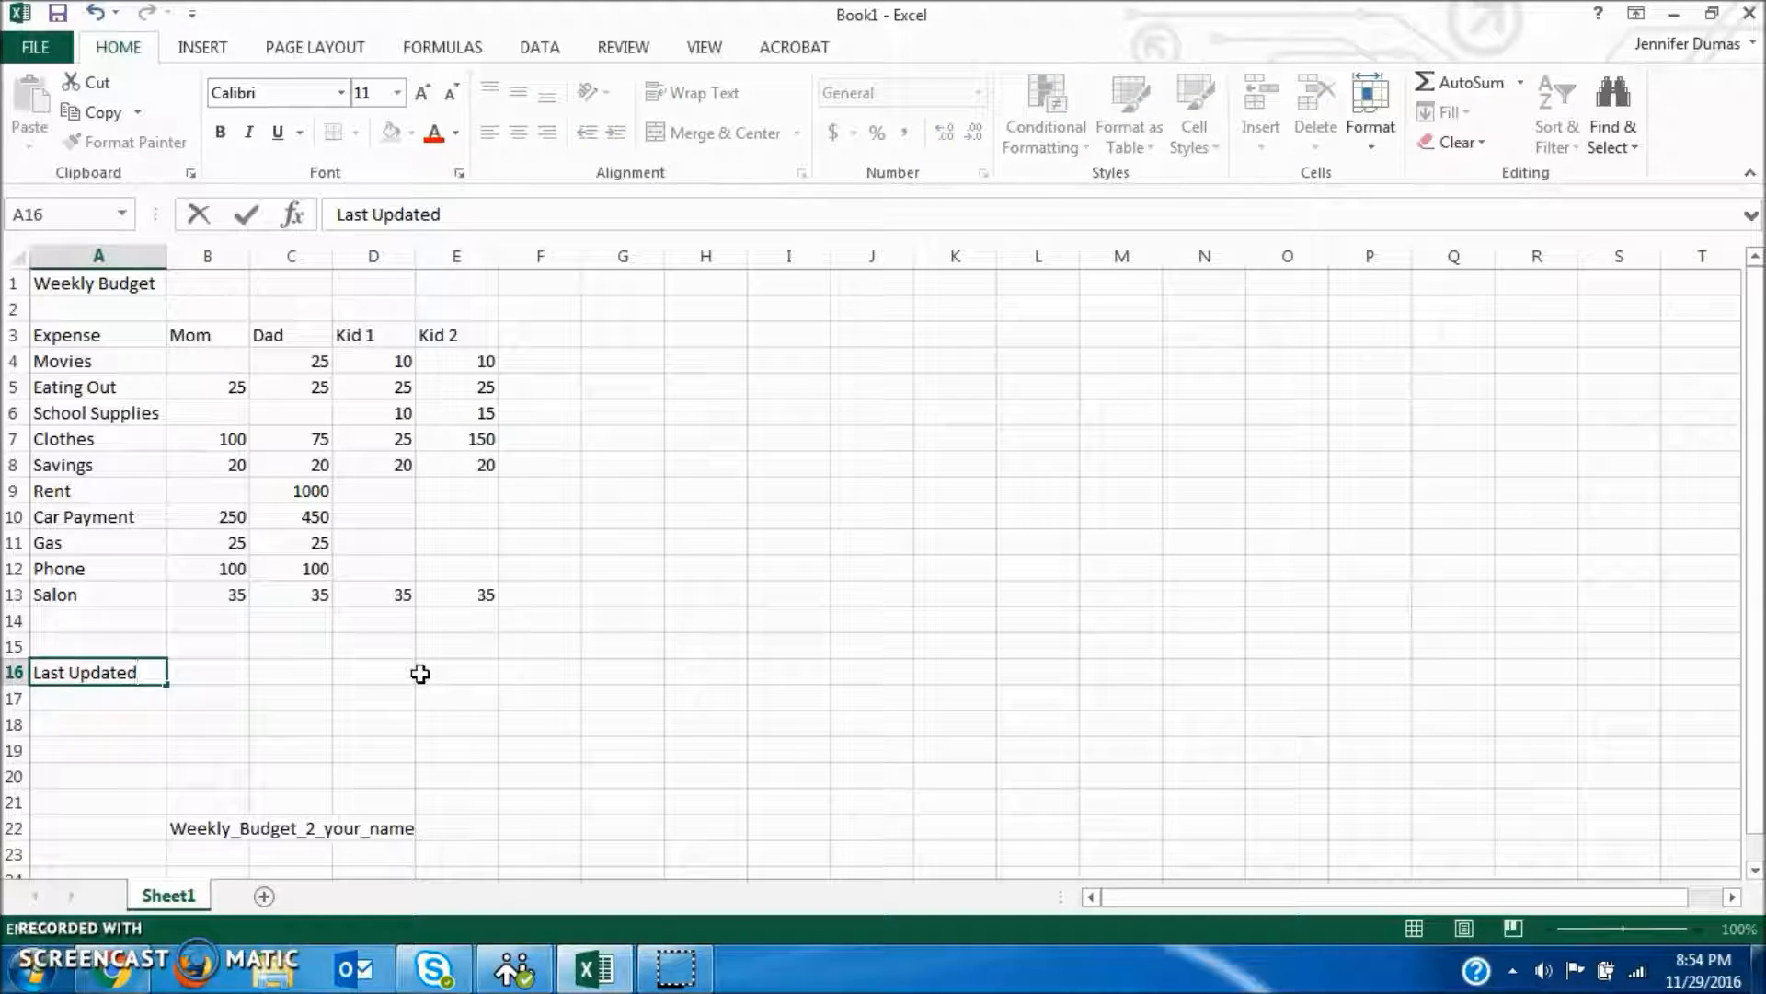
{"action": "key", "text": "Tab"}
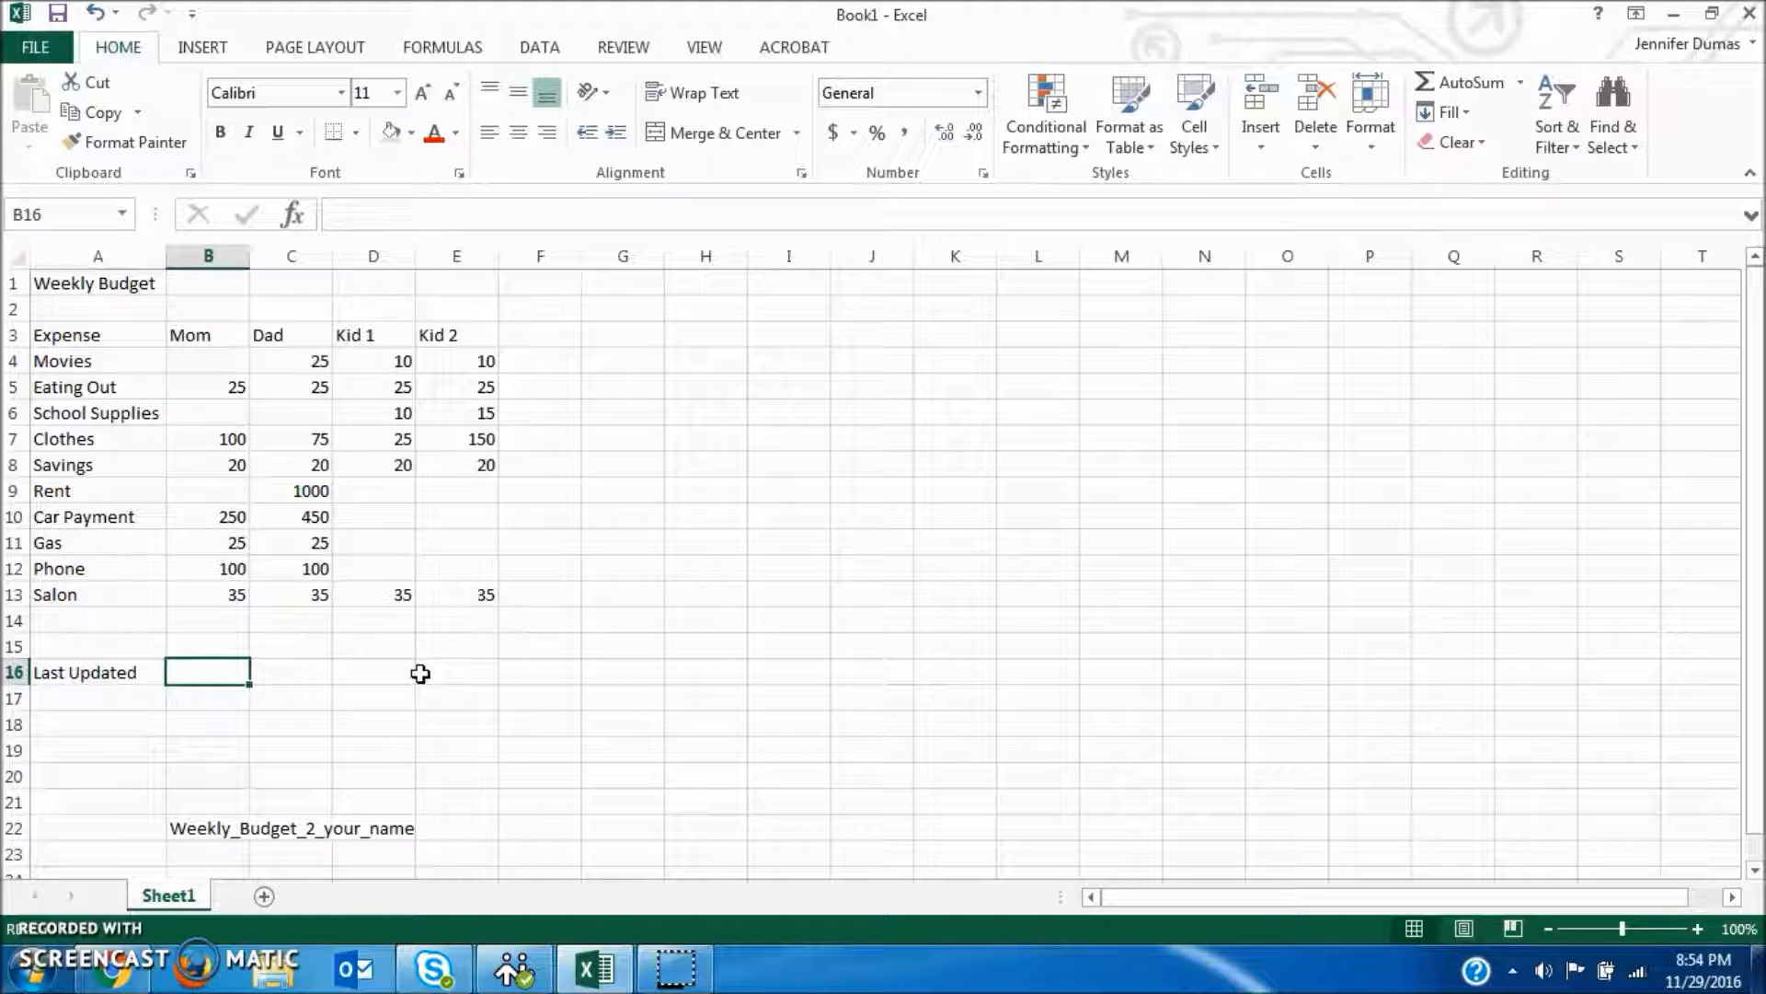
{"action": "type", "text": "11/2"}
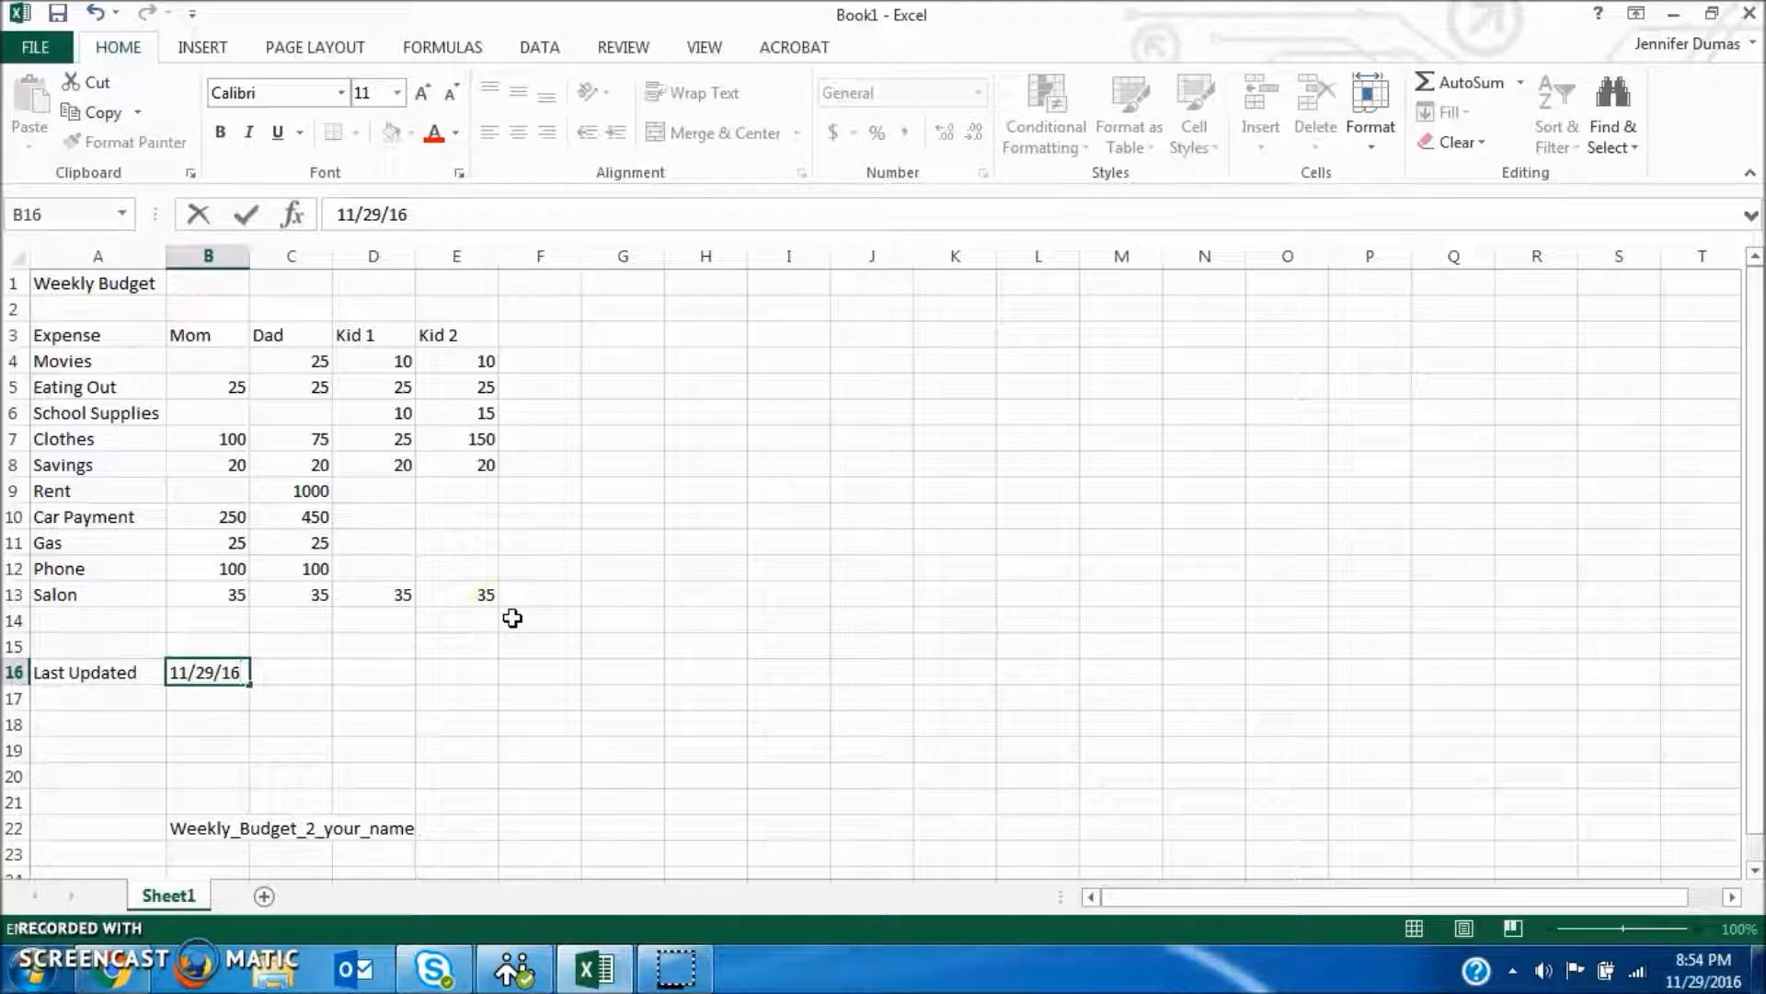
{"action": "type", "text": "9/2016"}
{"action": "key", "text": "Return"}
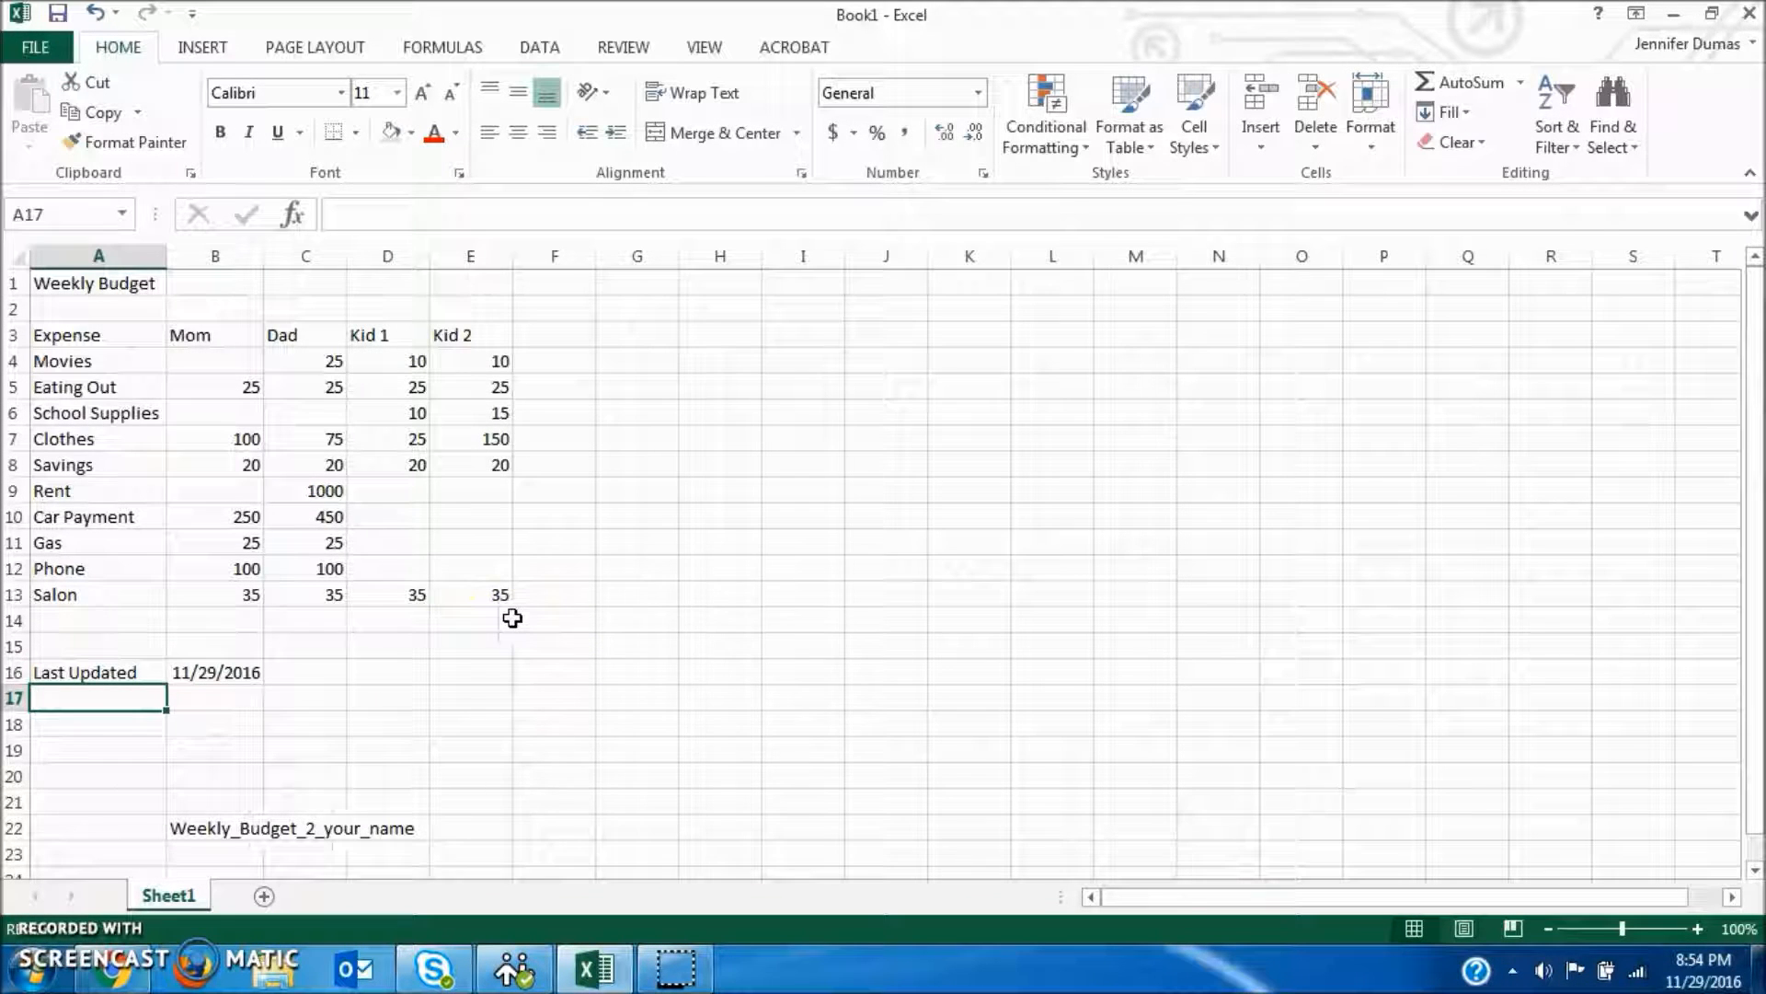
Step: Set the font size of the Last Updated label in A16 and its date in B16 to 14
{"action": "left_click", "coordinate": [129, 671]}
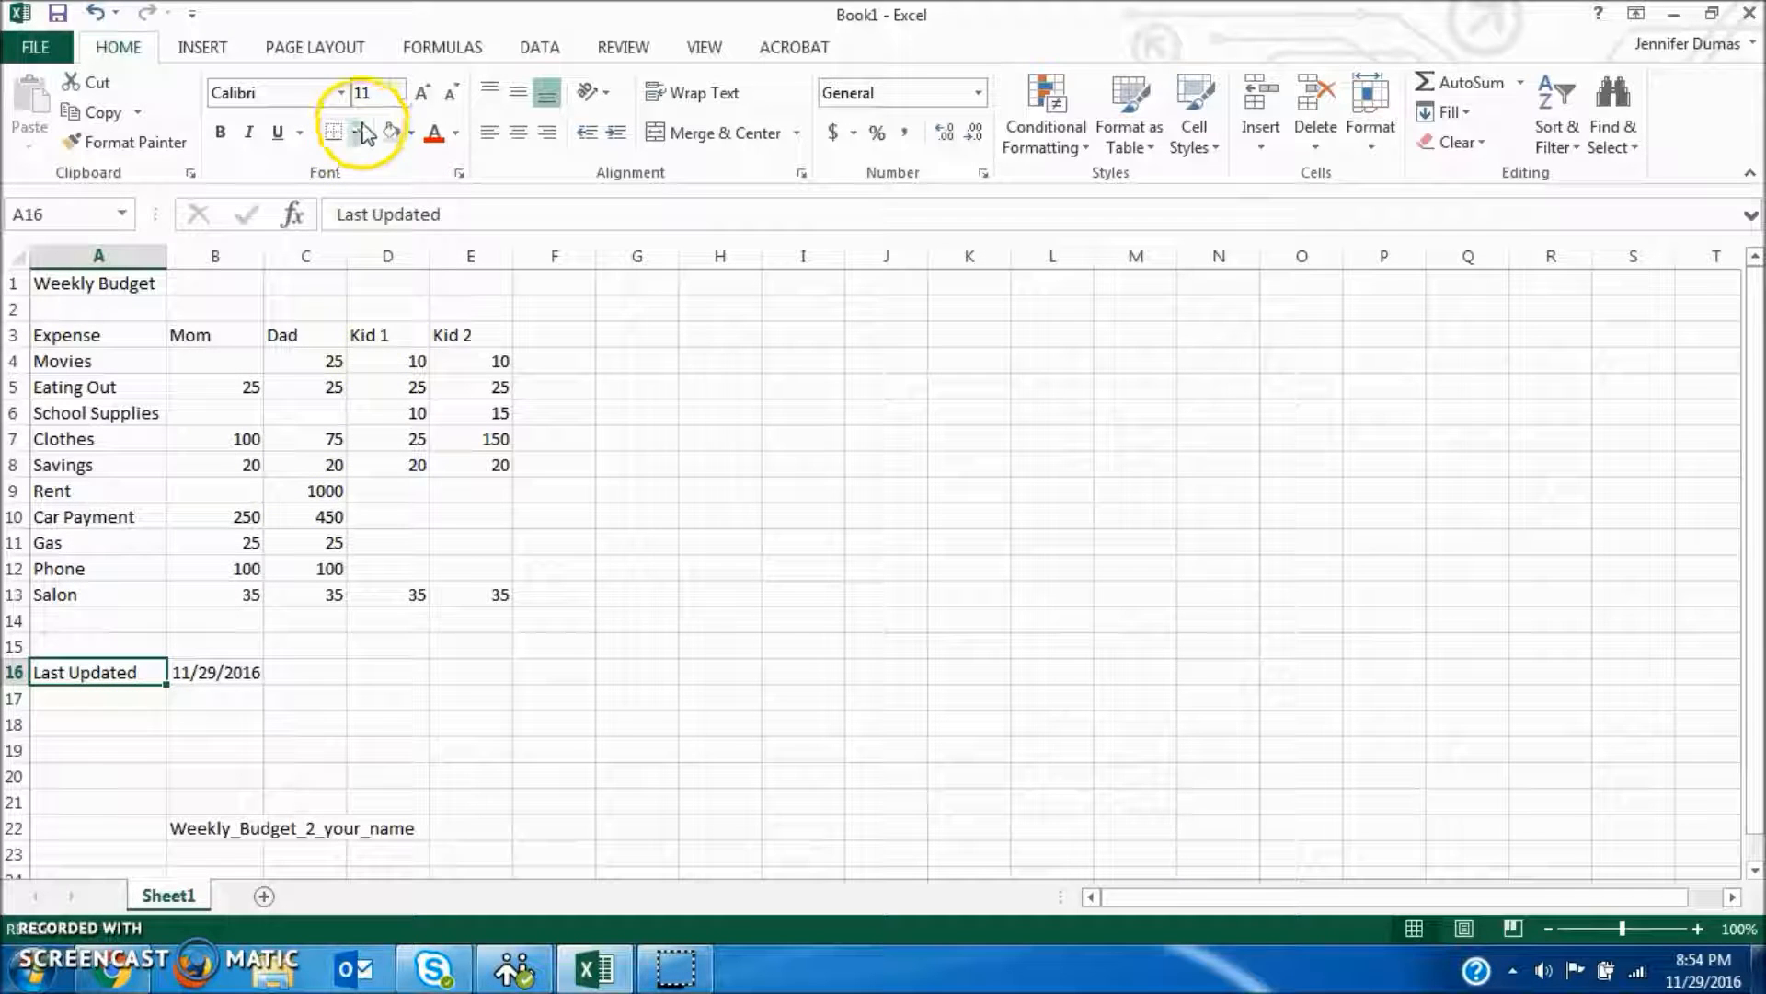
{"action": "left_click", "coordinate": [396, 92]}
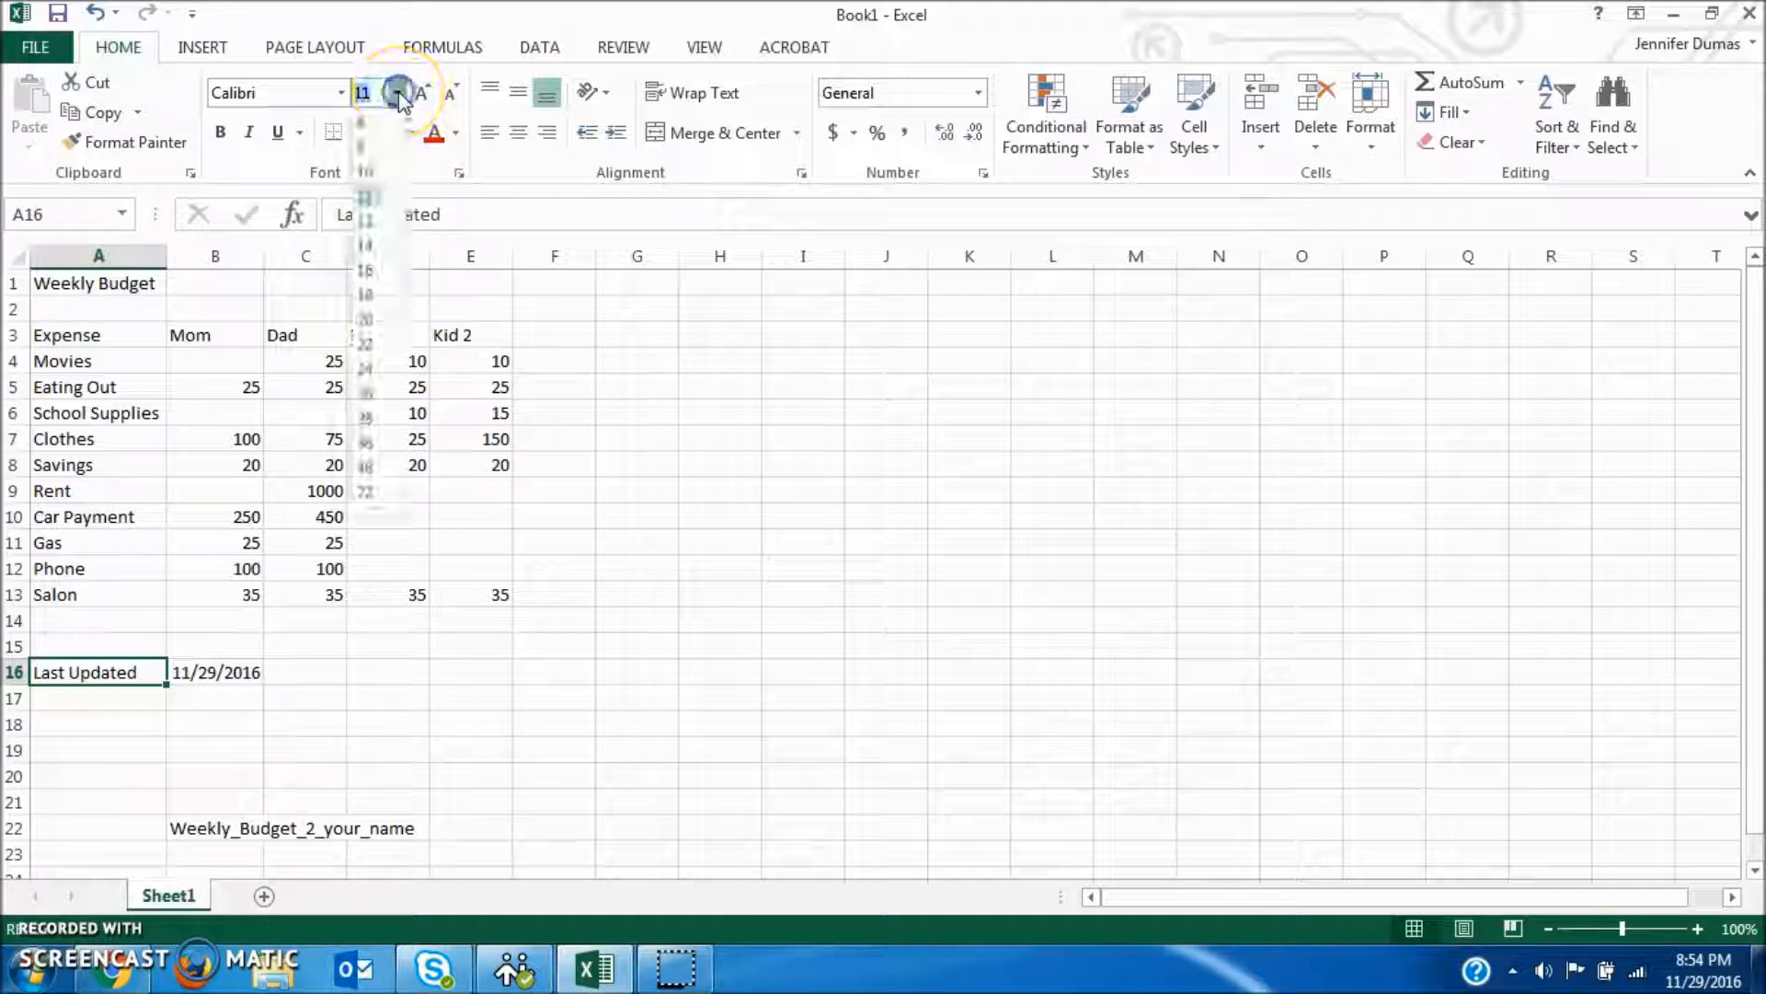
{"action": "left_click", "coordinate": [377, 246]}
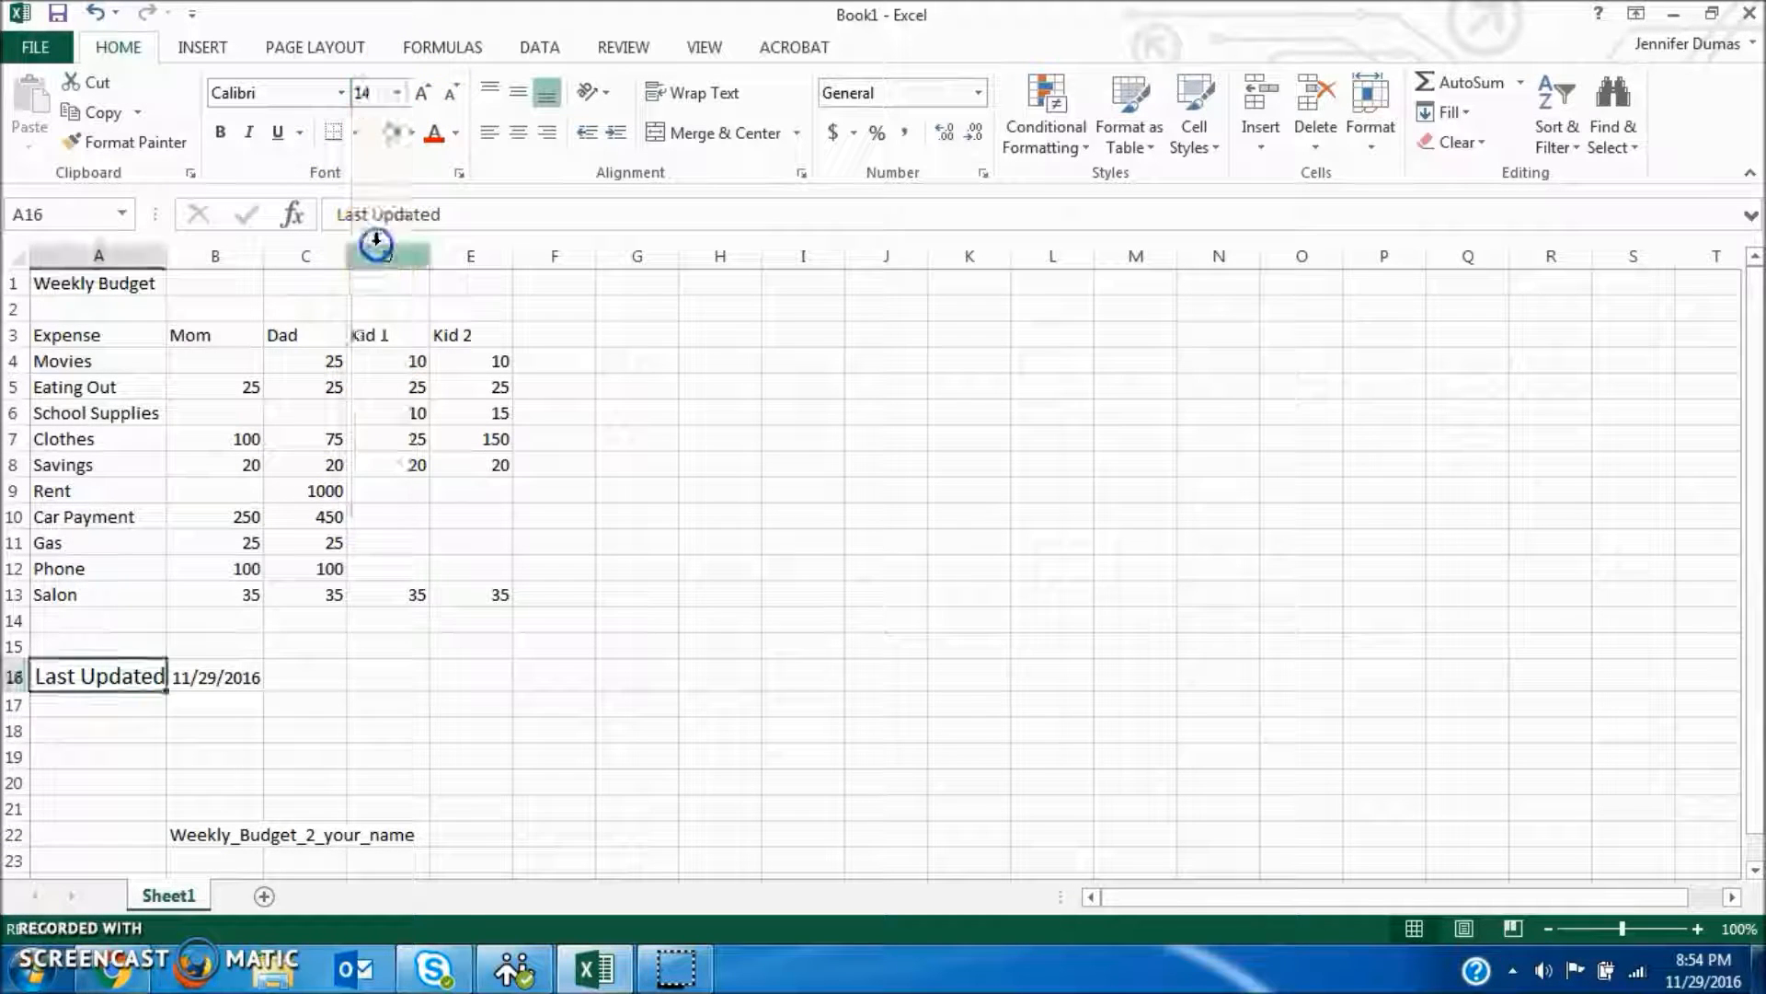
{"action": "left_click", "coordinate": [188, 676]}
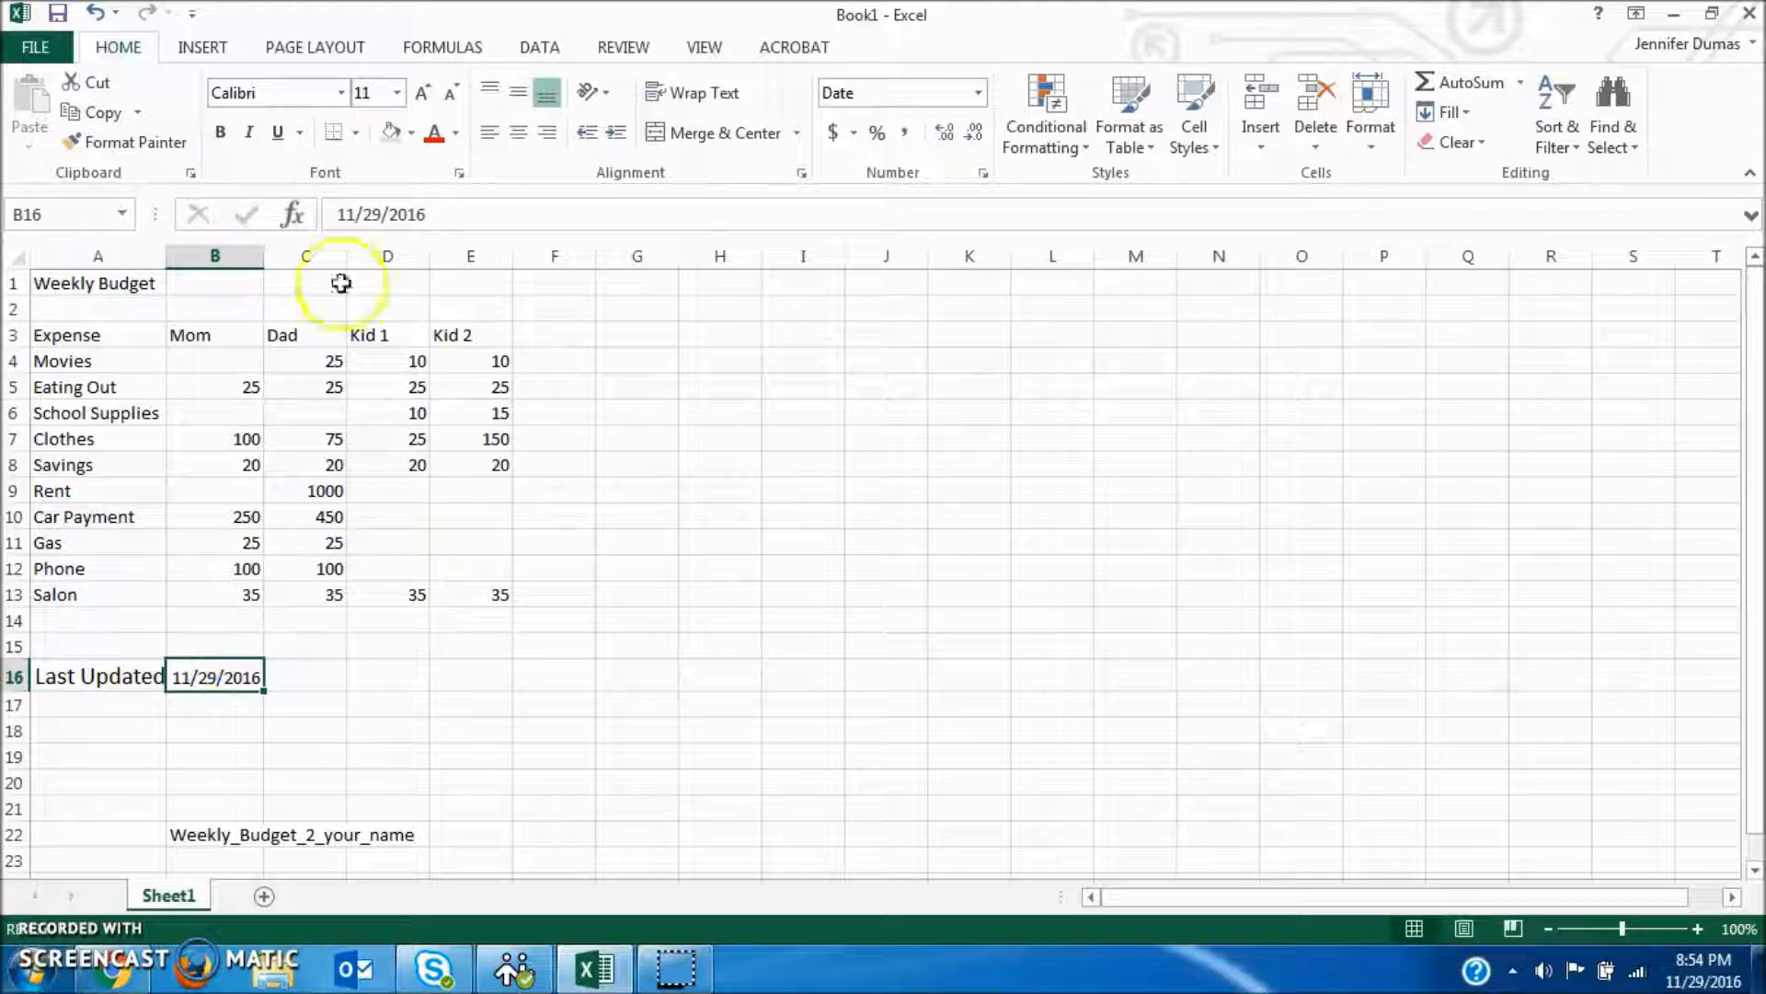
{"action": "left_click", "coordinate": [397, 92]}
{"action": "left_click", "coordinate": [367, 246]}
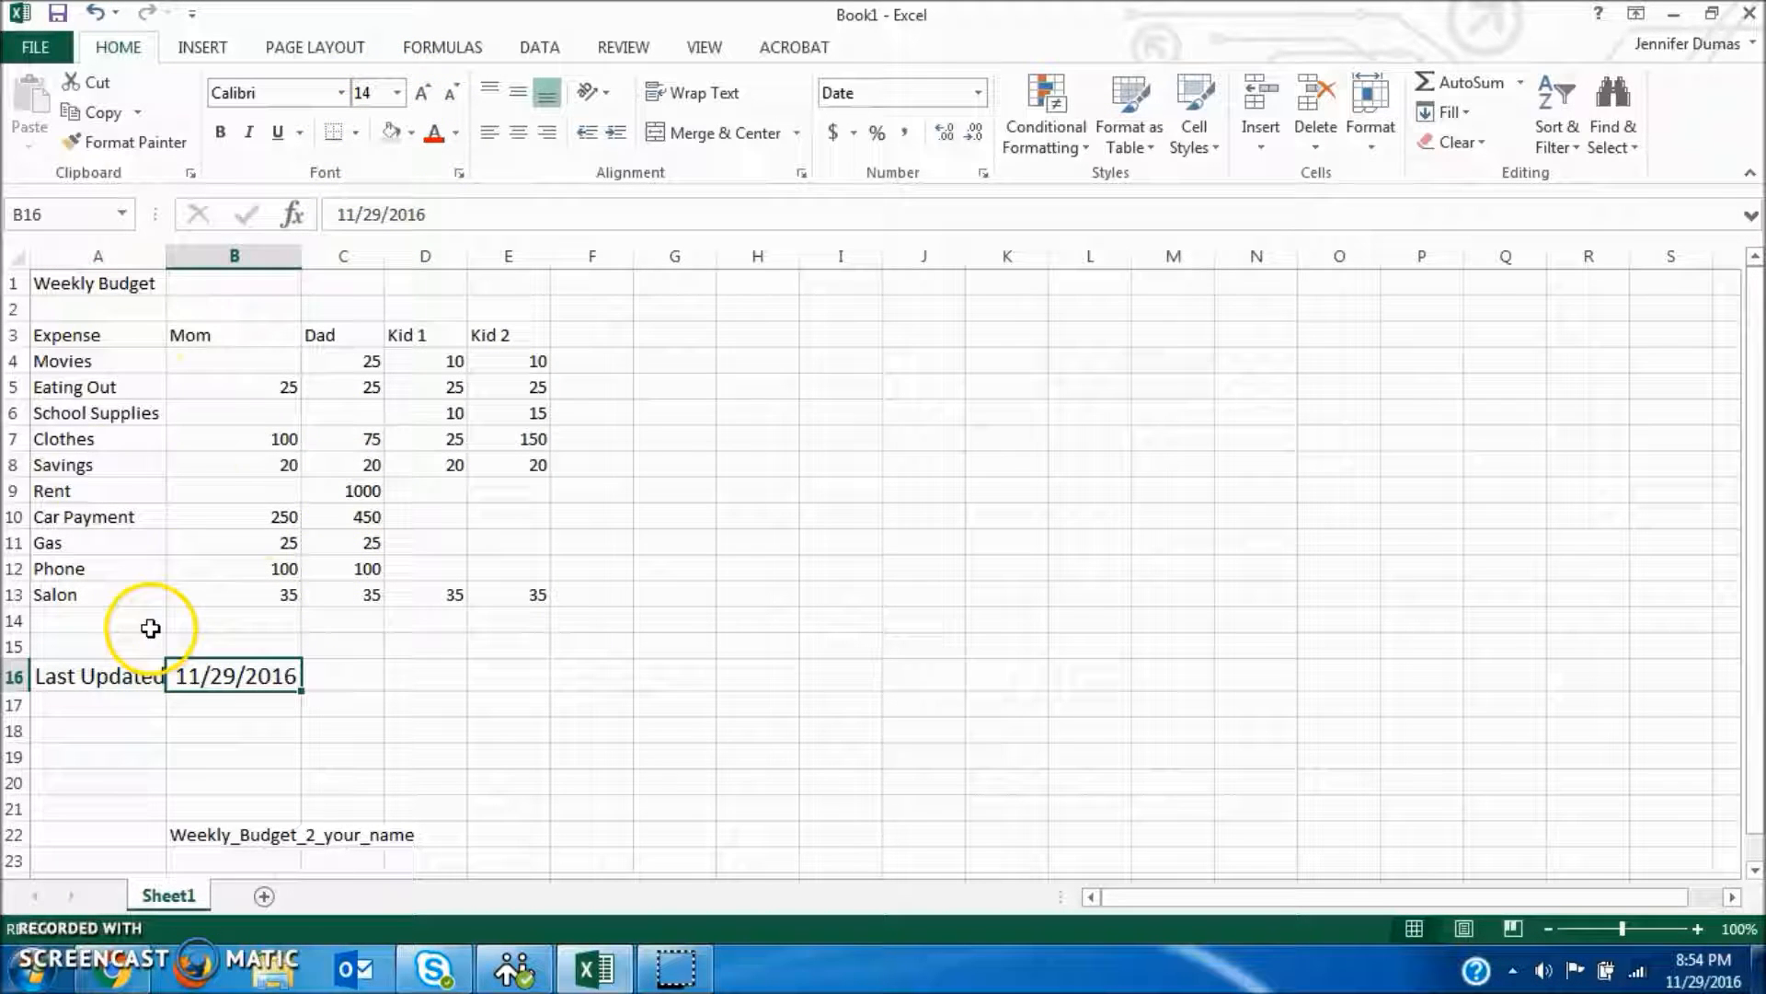
{"action": "left_click", "coordinate": [147, 679]}
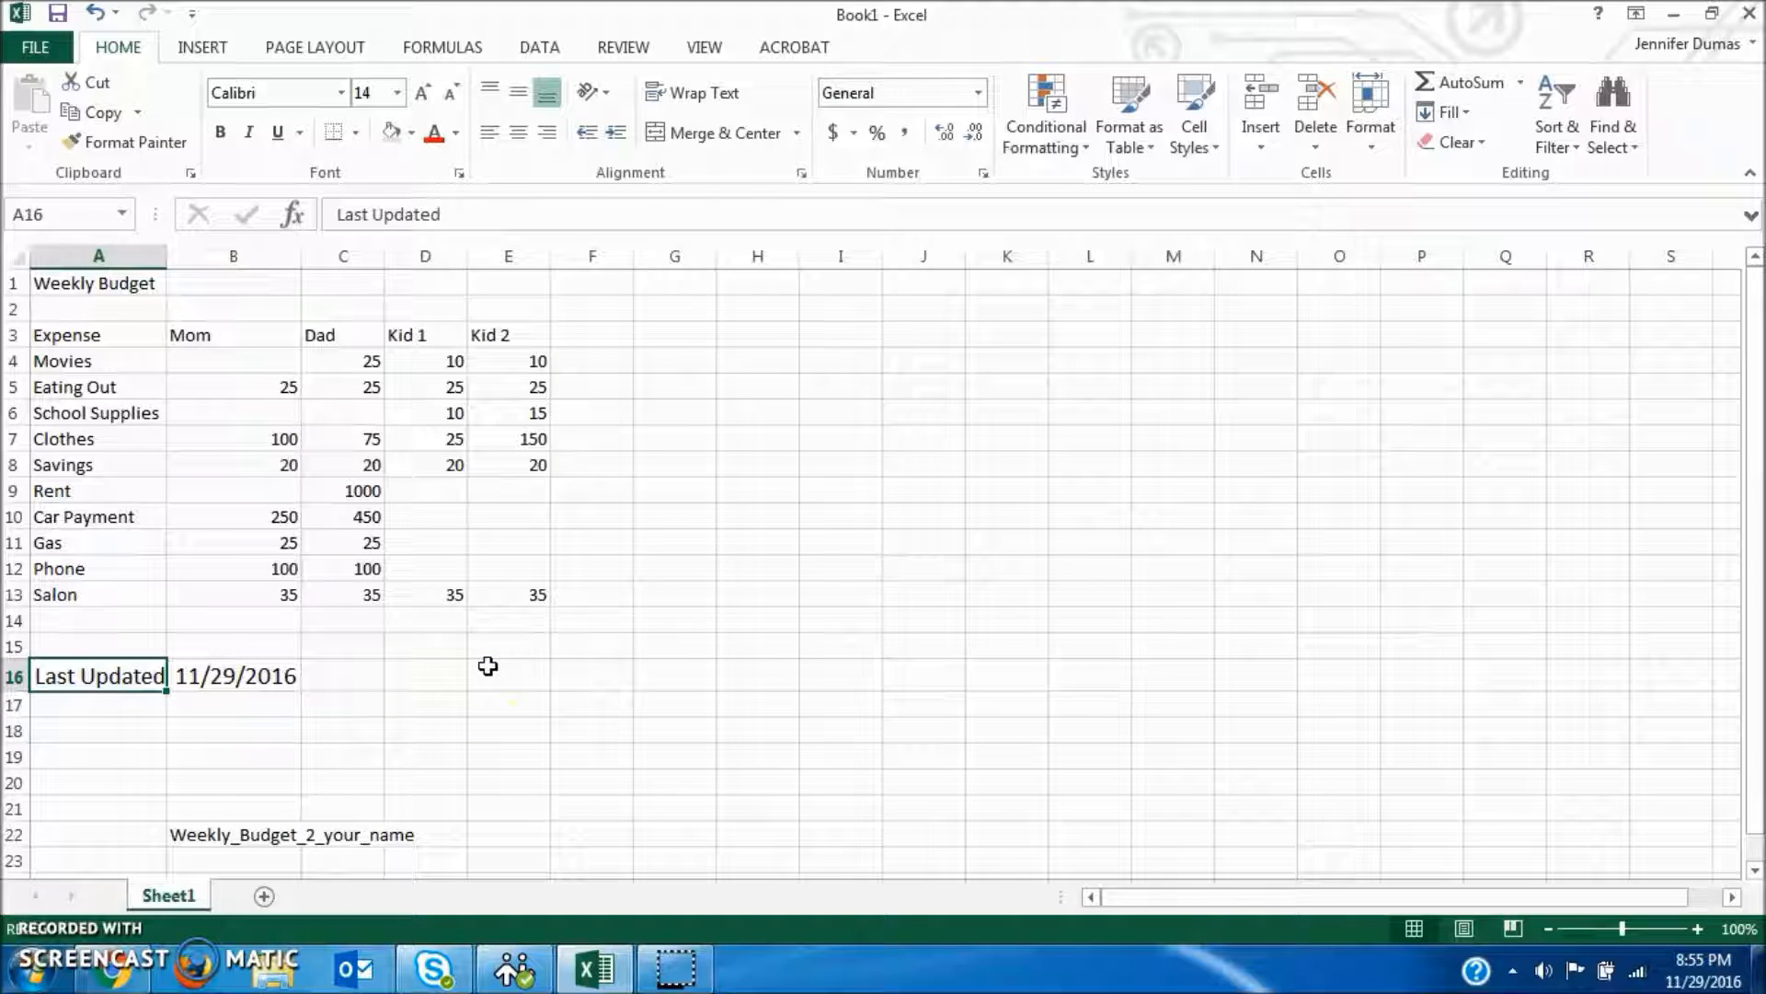
Step: Format the range A1:E16 with a thick solid outline border and thin solid inside borders
{"action": "left_click_drag", "start_coordinate": [102, 285], "coordinate": [526, 679]}
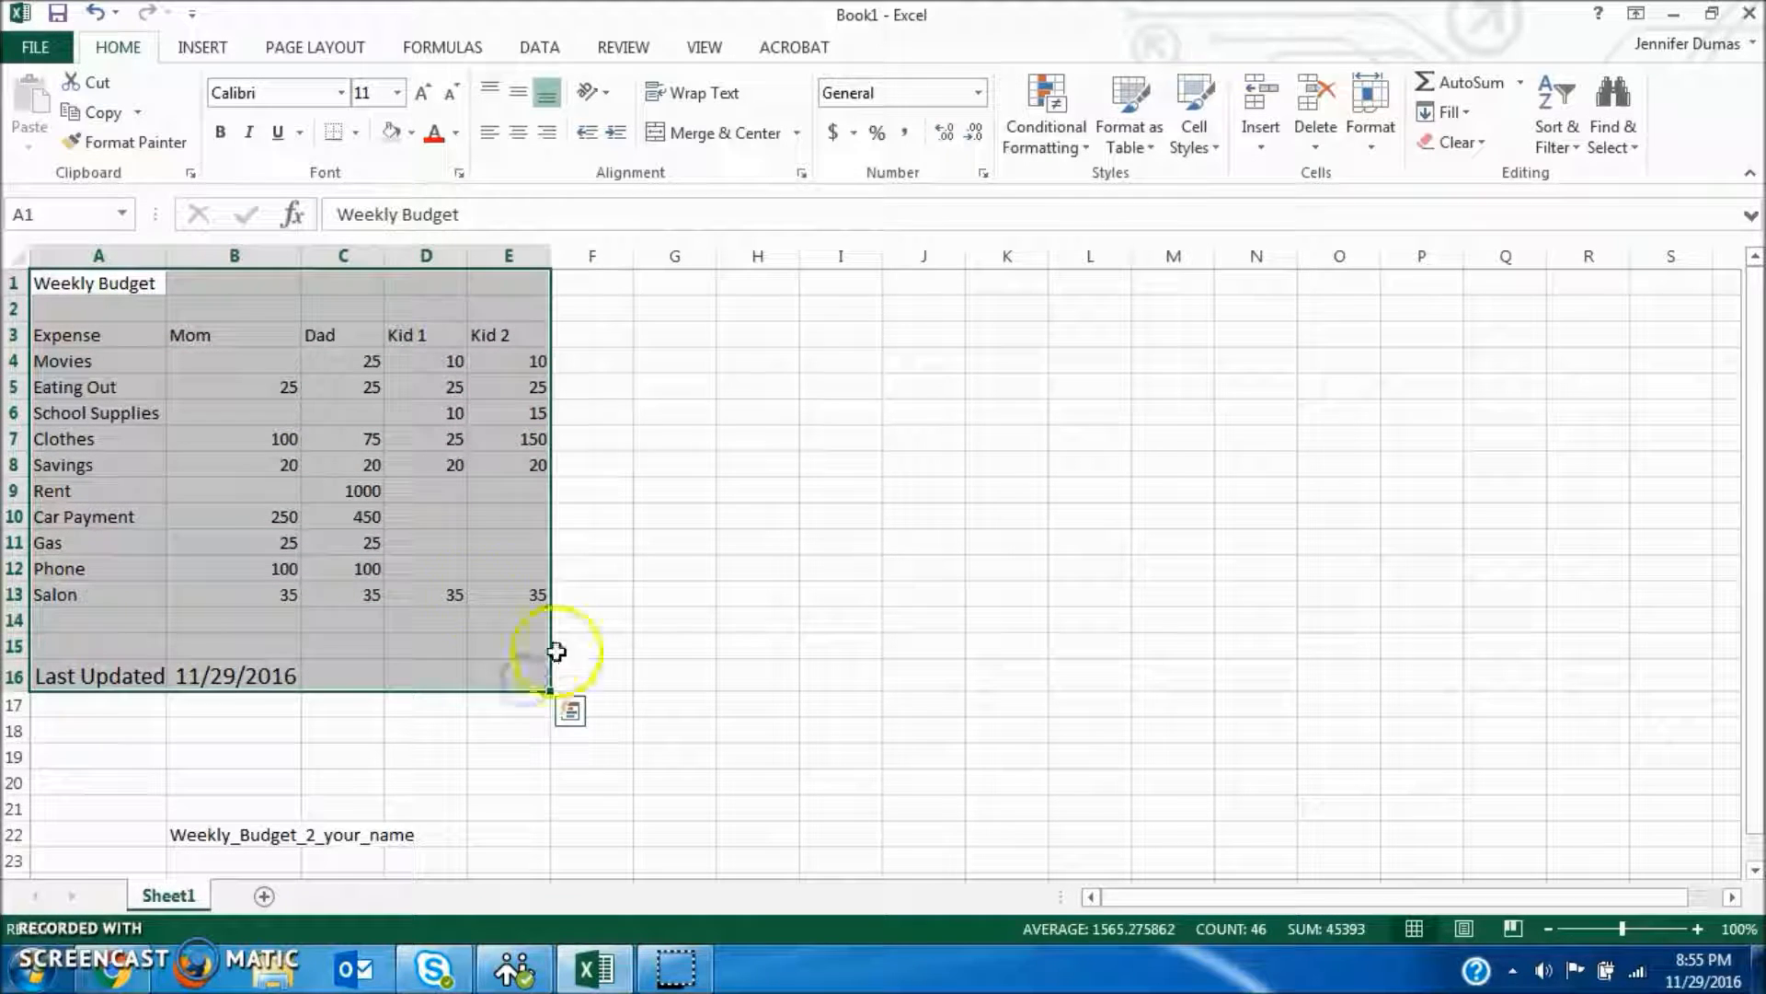
{"action": "right_click", "coordinate": [215, 425]}
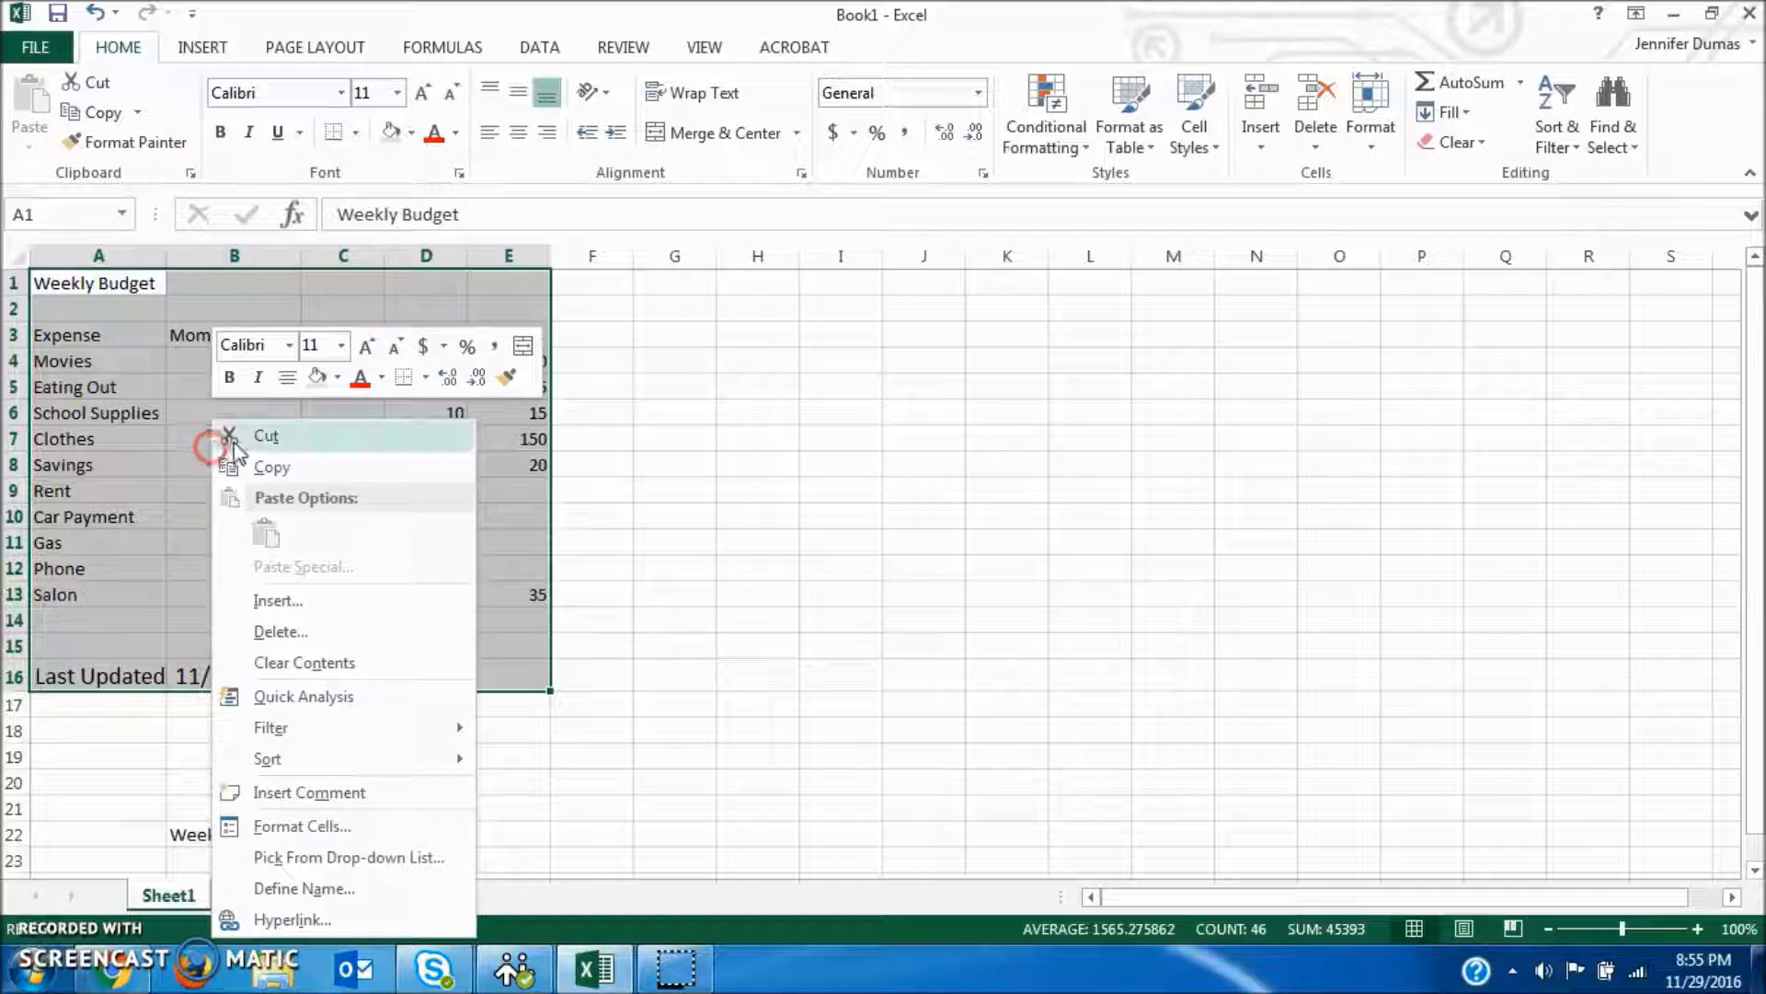
{"action": "left_click", "coordinate": [318, 826]}
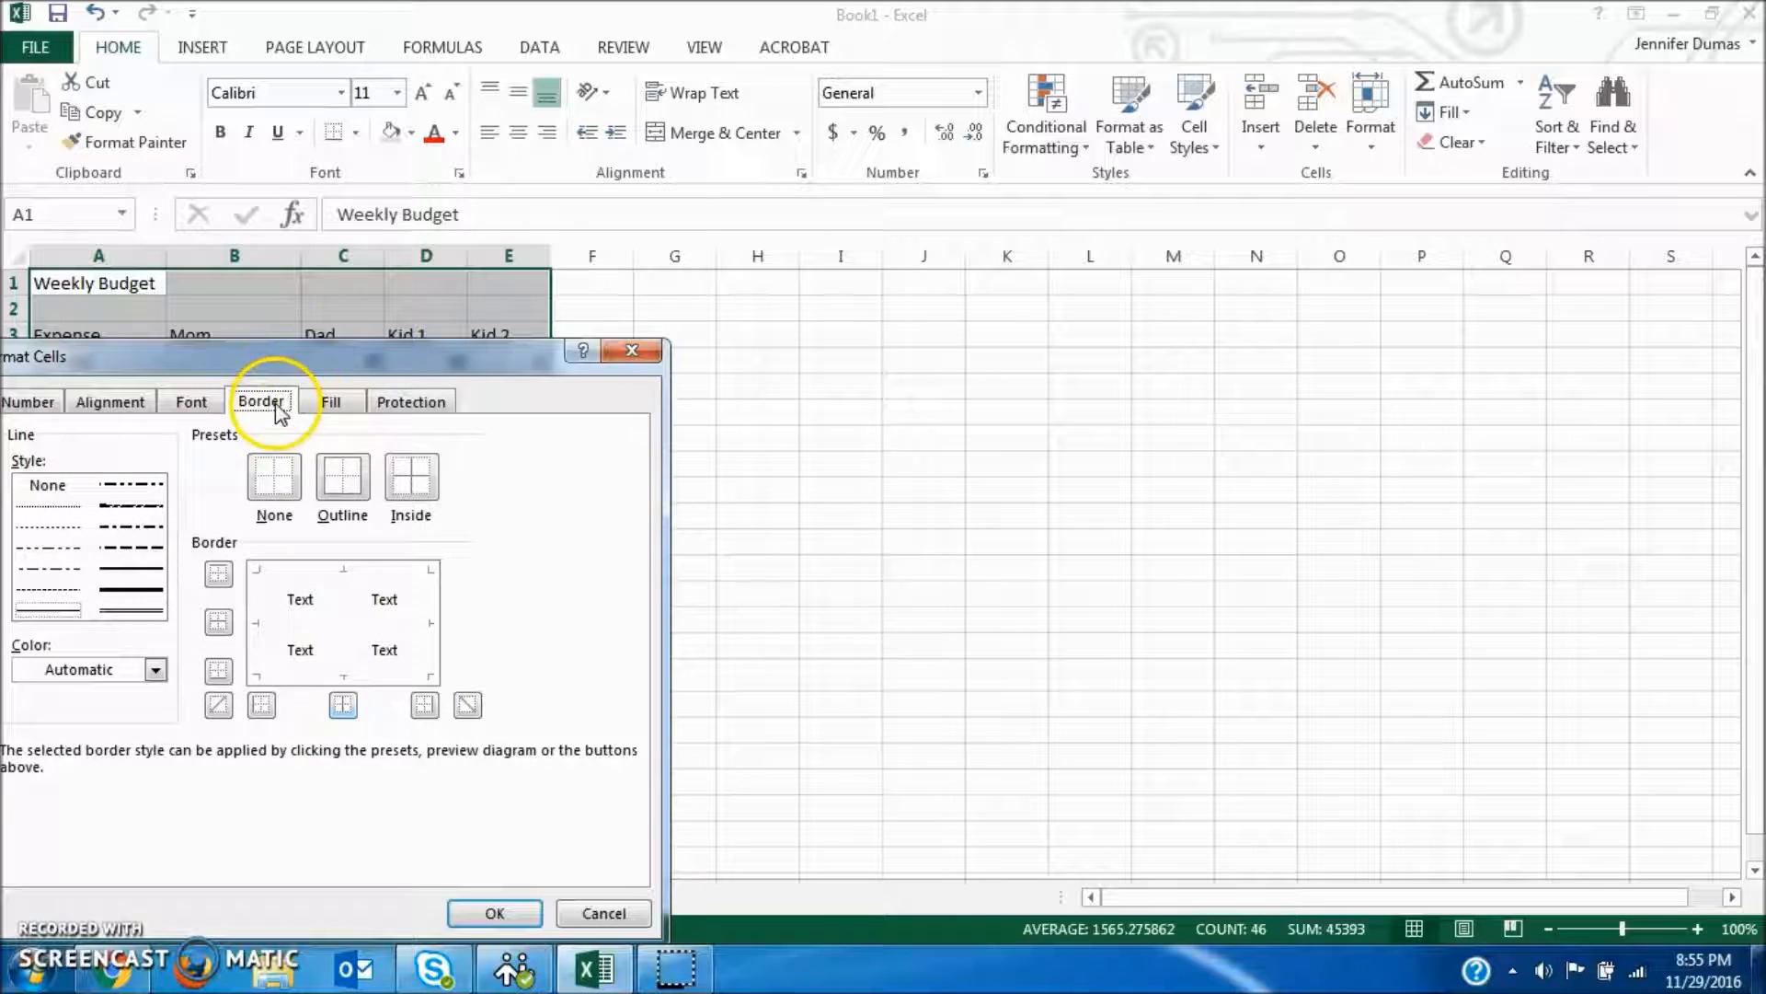
{"action": "left_click_drag", "start_coordinate": [343, 359], "coordinate": [552, 322]}
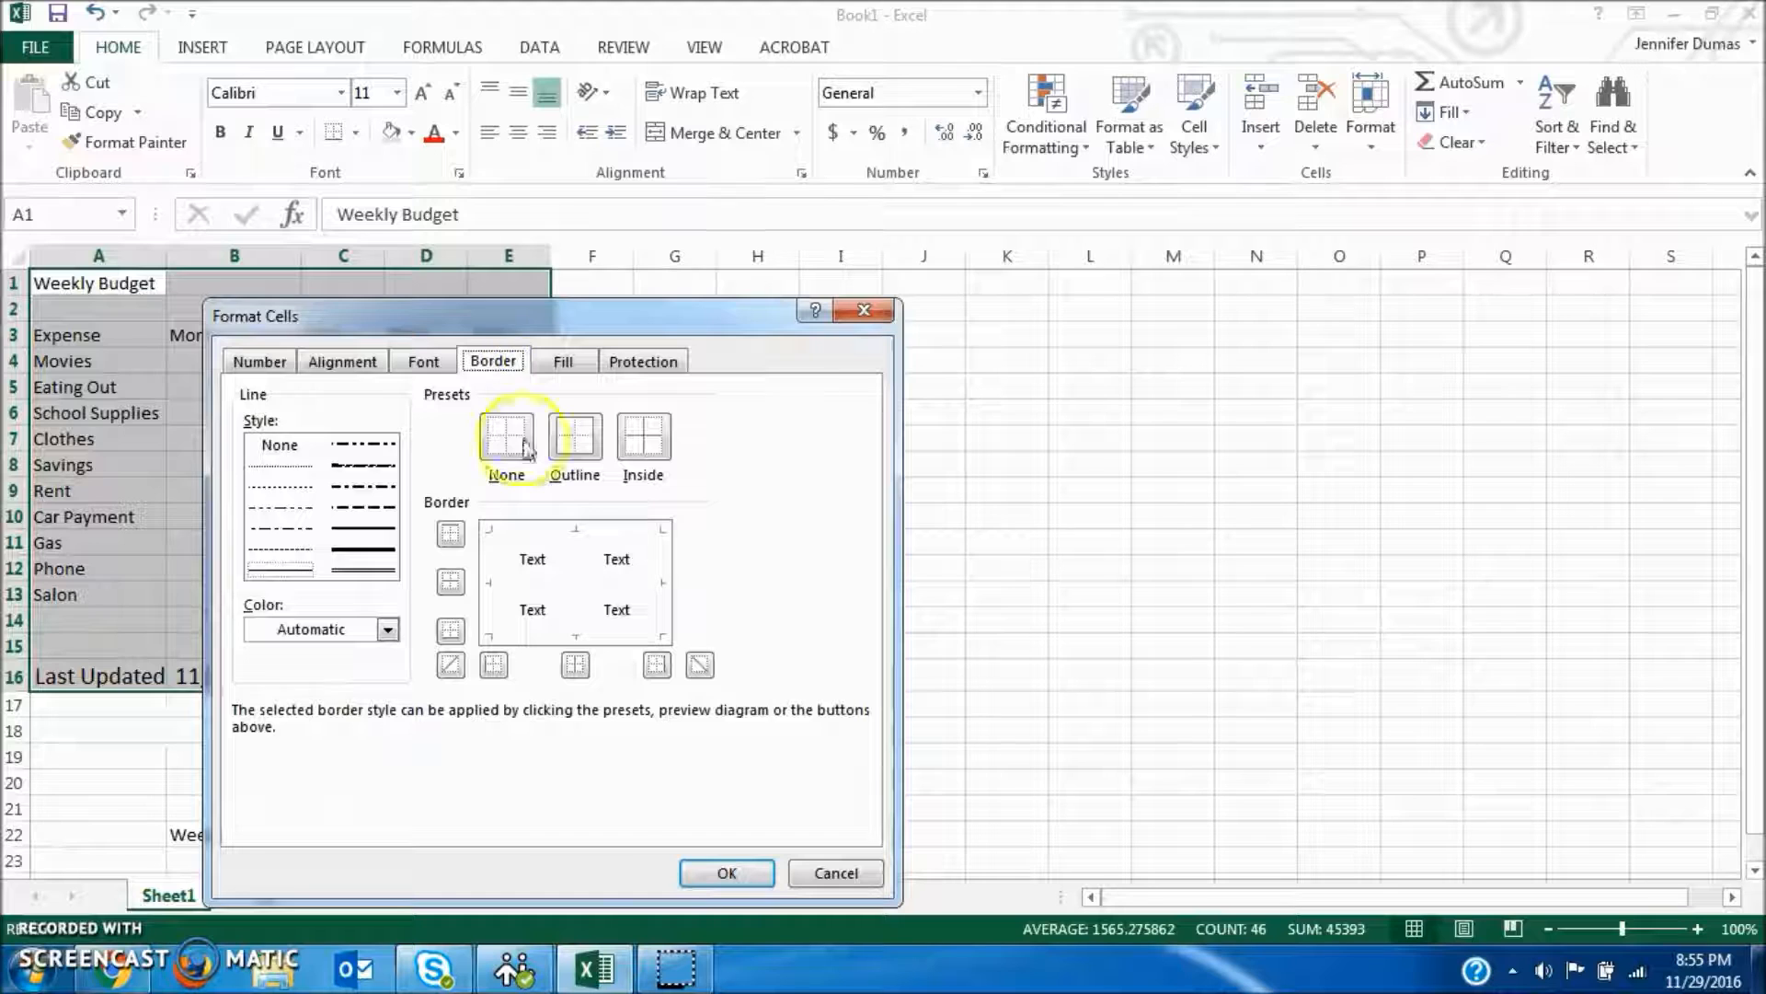
{"action": "left_click", "coordinate": [363, 550]}
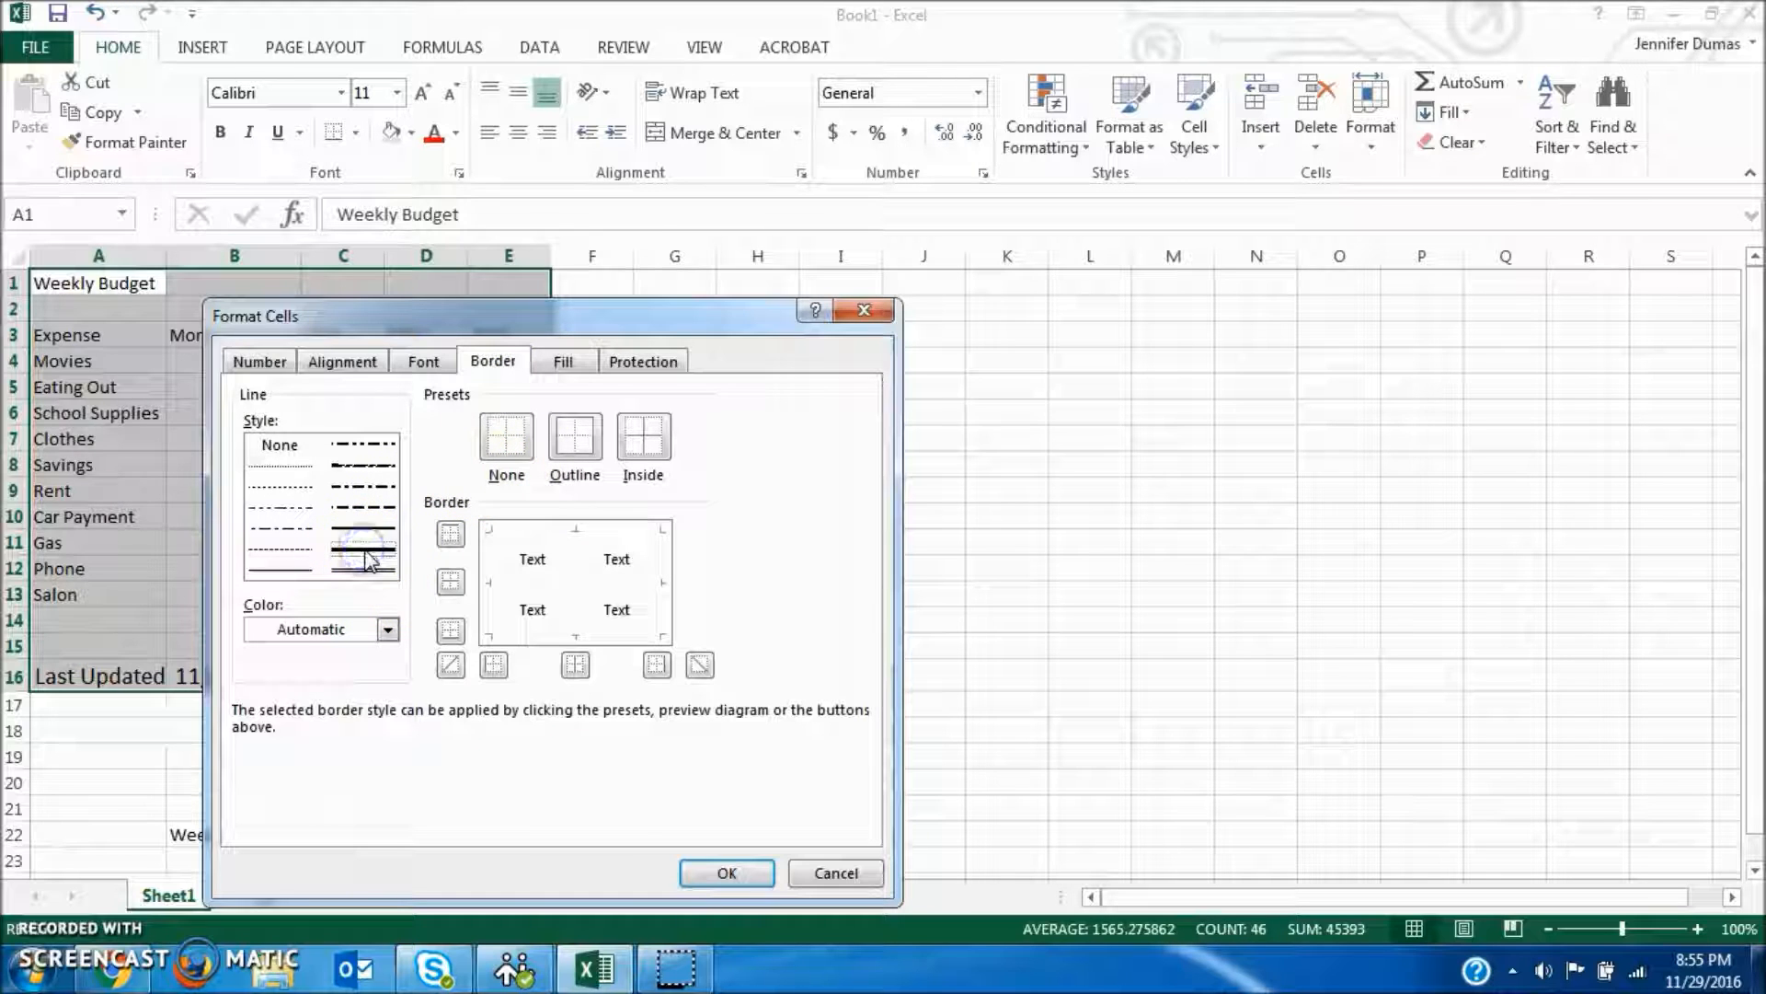
{"action": "left_click", "coordinate": [579, 442]}
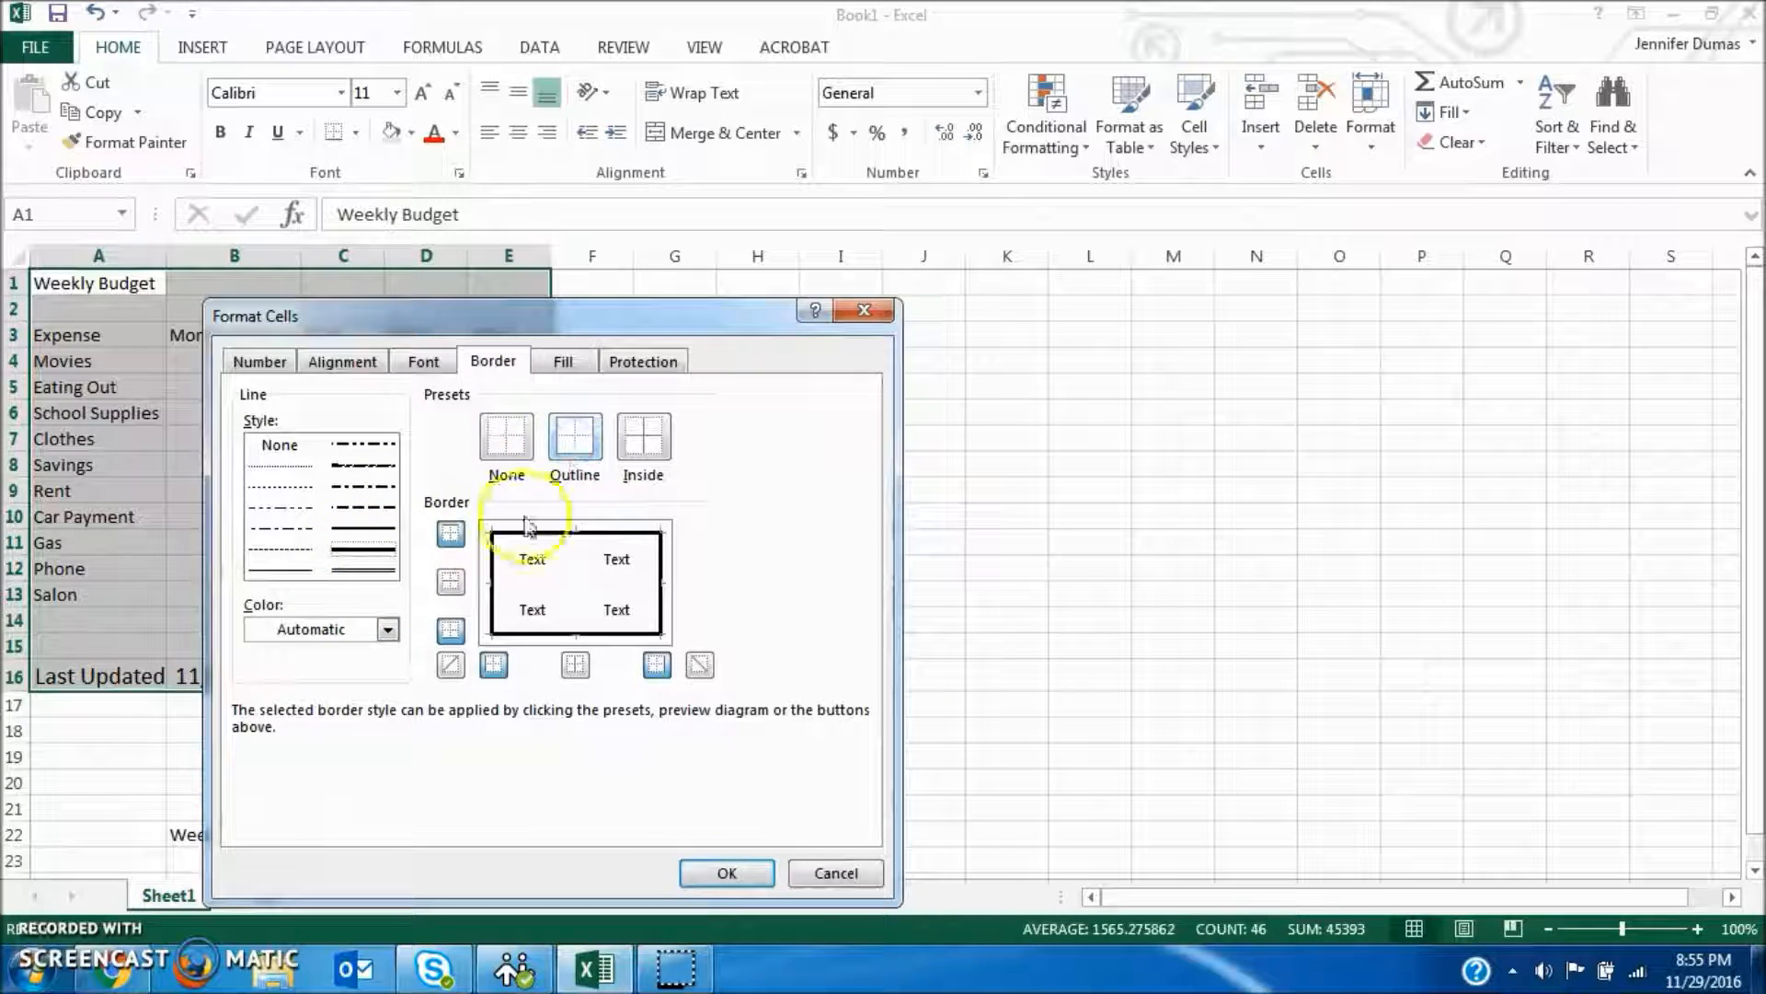
{"action": "left_click", "coordinate": [282, 571]}
{"action": "left_click", "coordinate": [639, 448]}
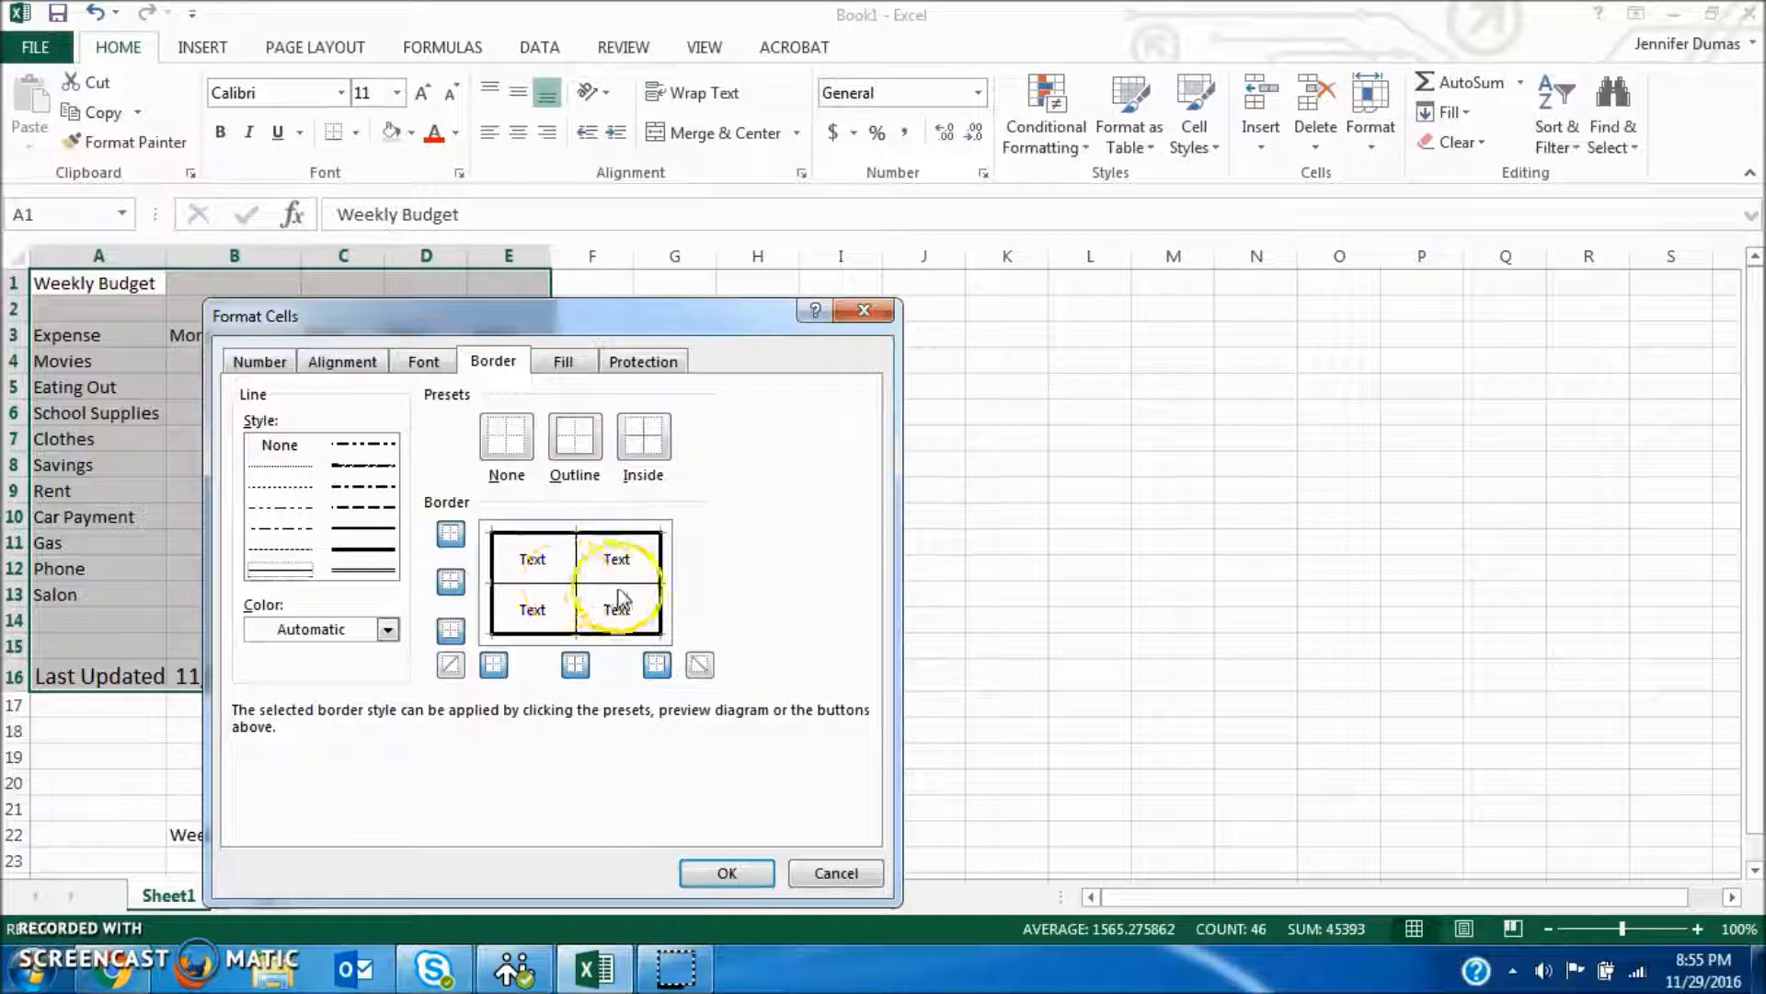
{"action": "left_click", "coordinate": [723, 871]}
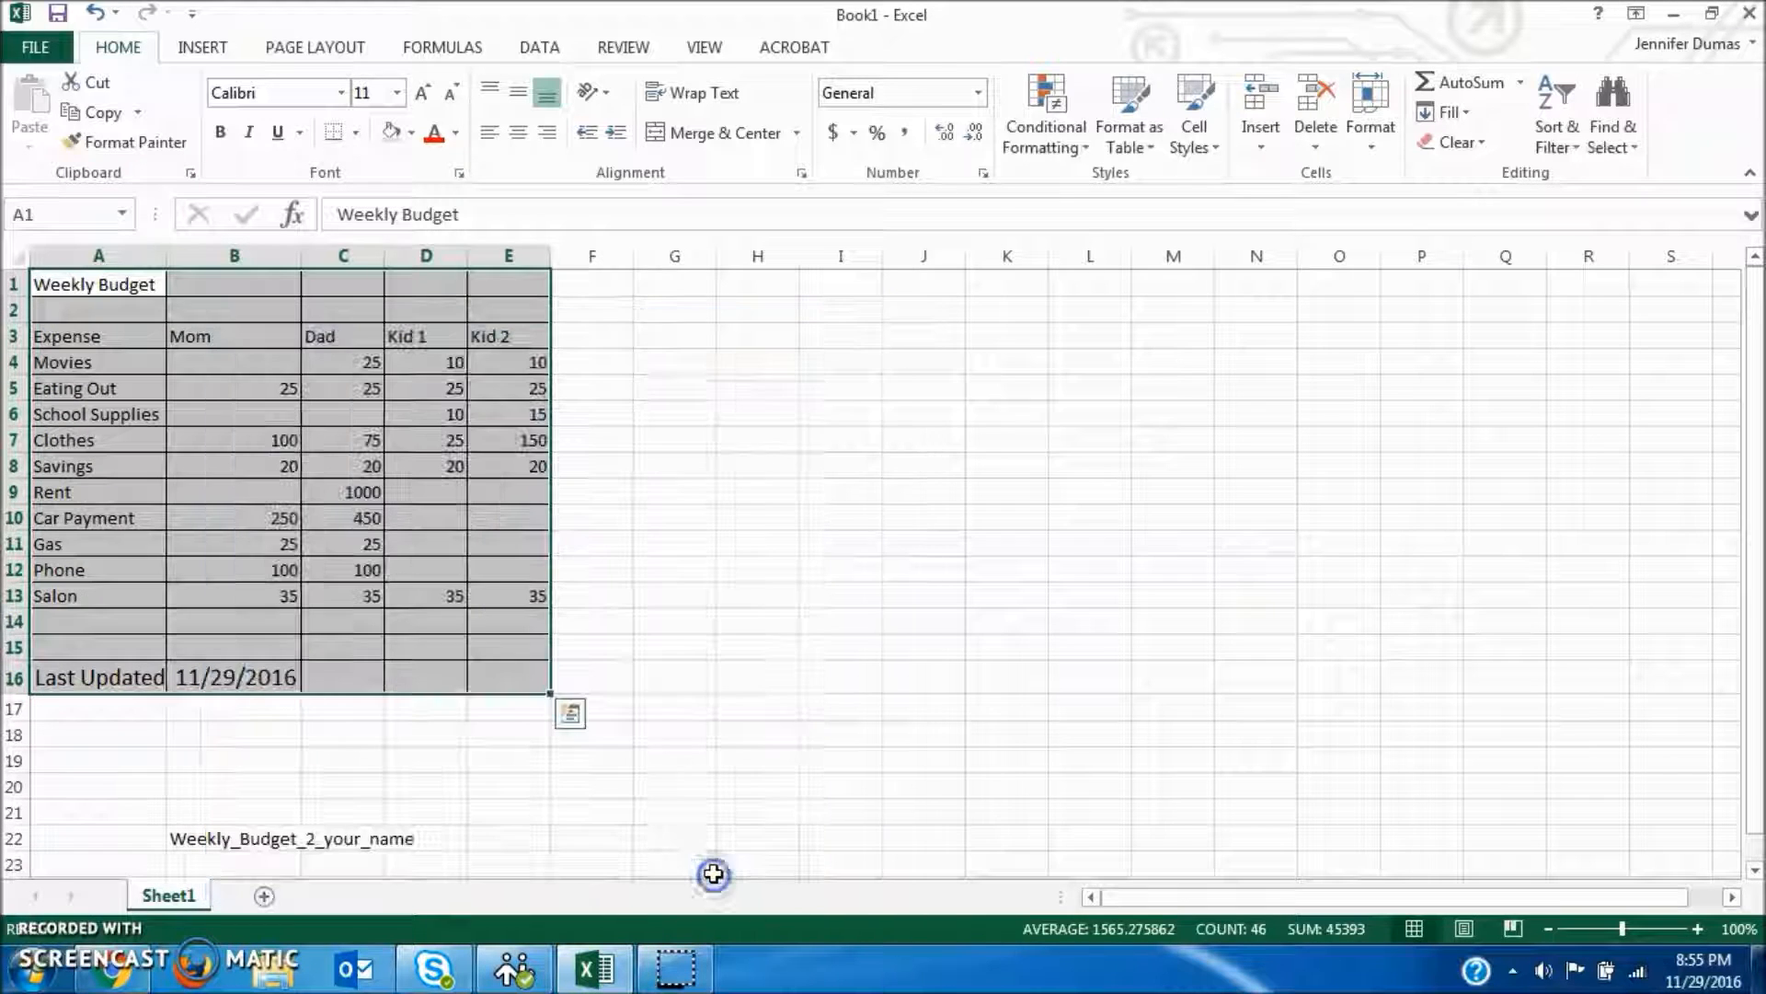
{"action": "left_click", "coordinate": [706, 678]}
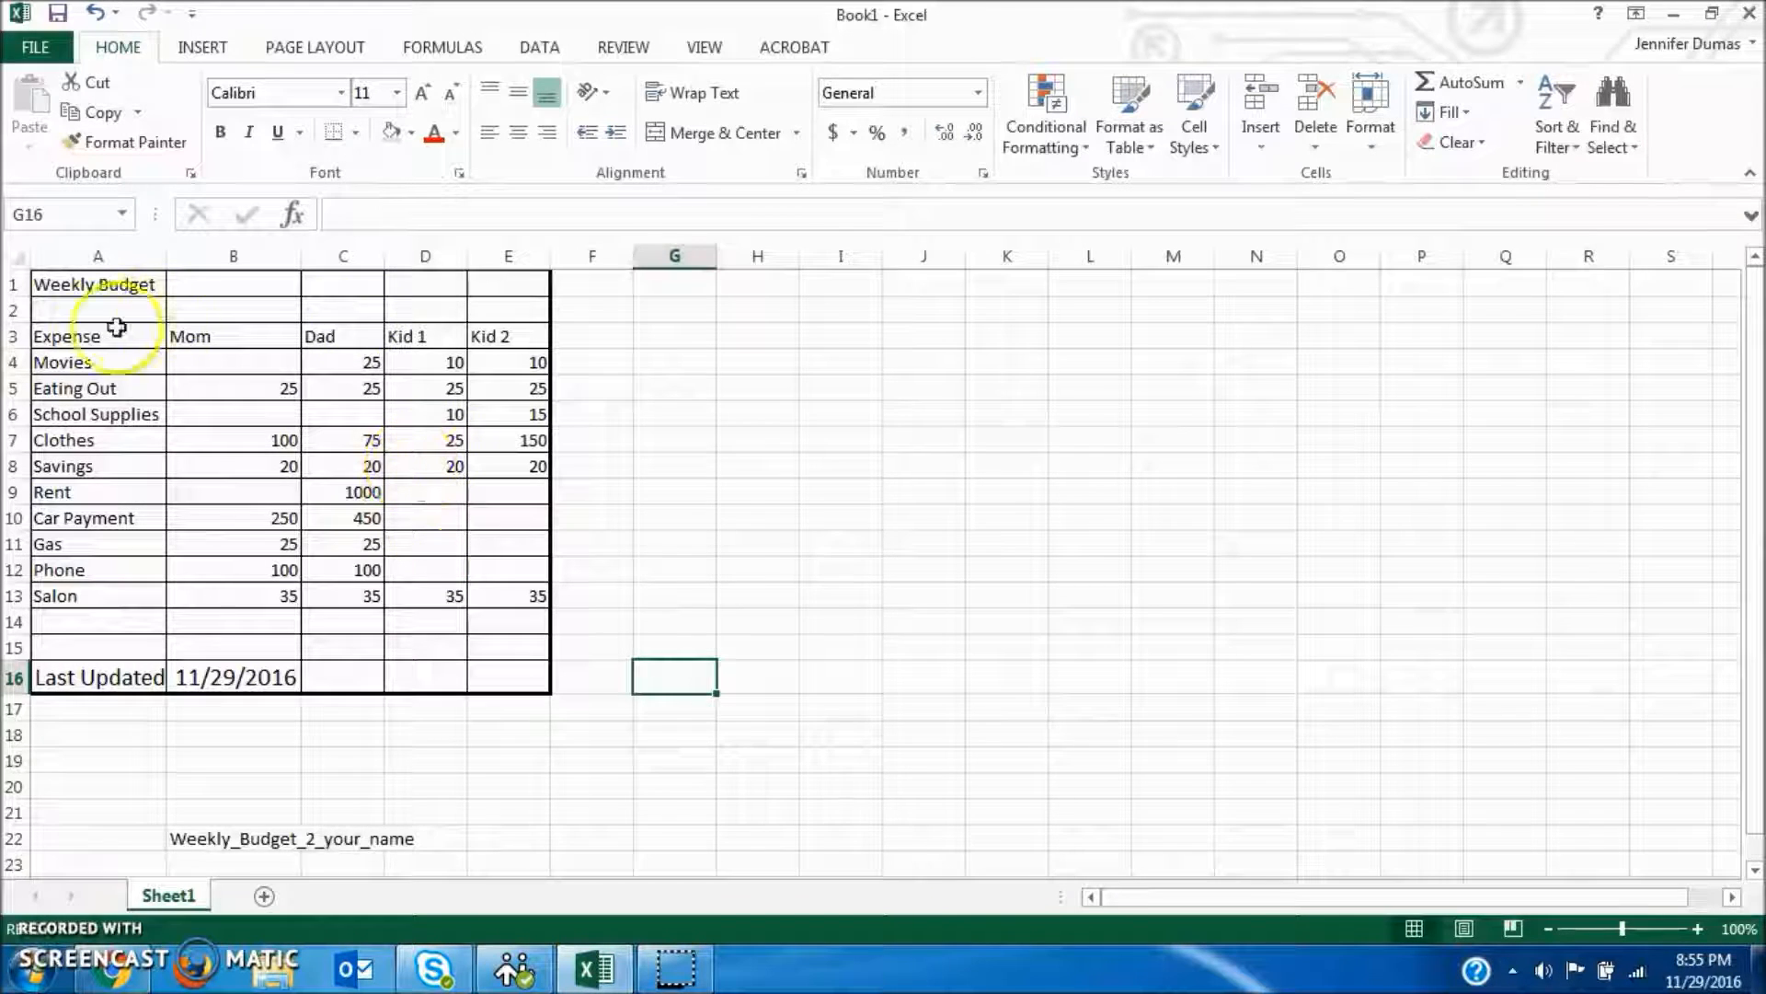
Step: Fill the title row cells A1:E1 with a light gray background color
{"action": "left_click", "coordinate": [99, 284]}
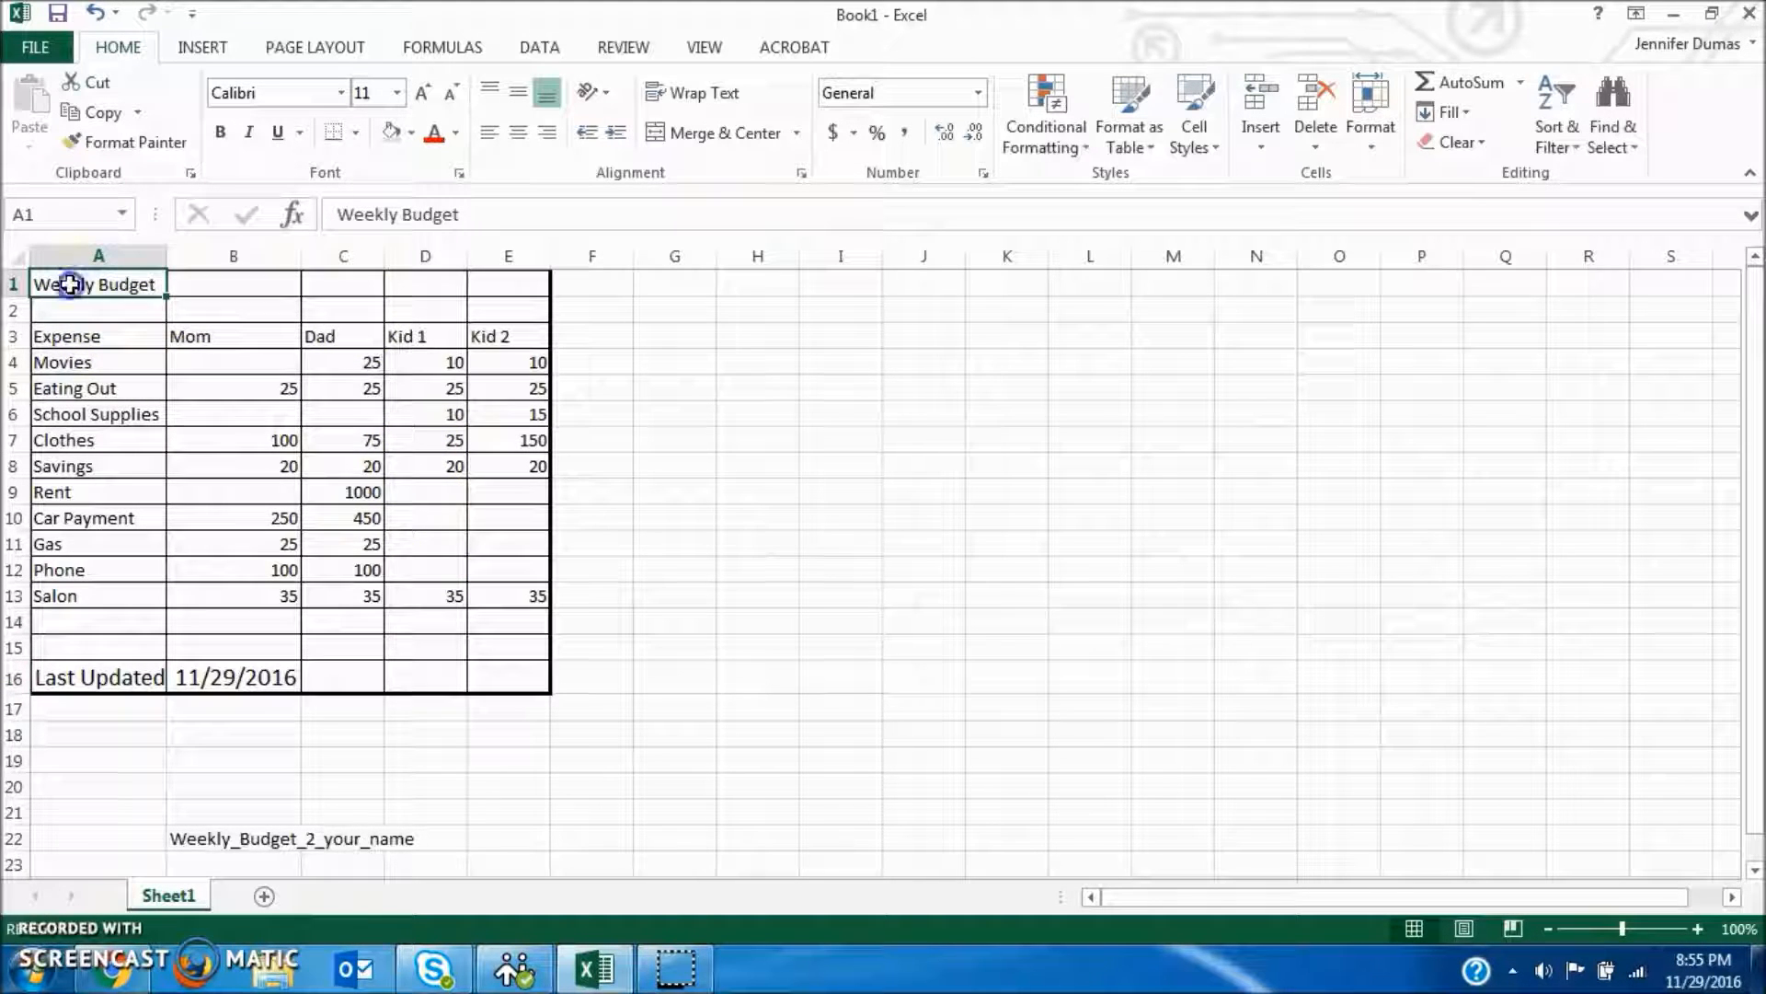
{"action": "left_click_drag", "start_coordinate": [152, 281], "coordinate": [479, 282]}
{"action": "left_click", "coordinate": [745, 377]}
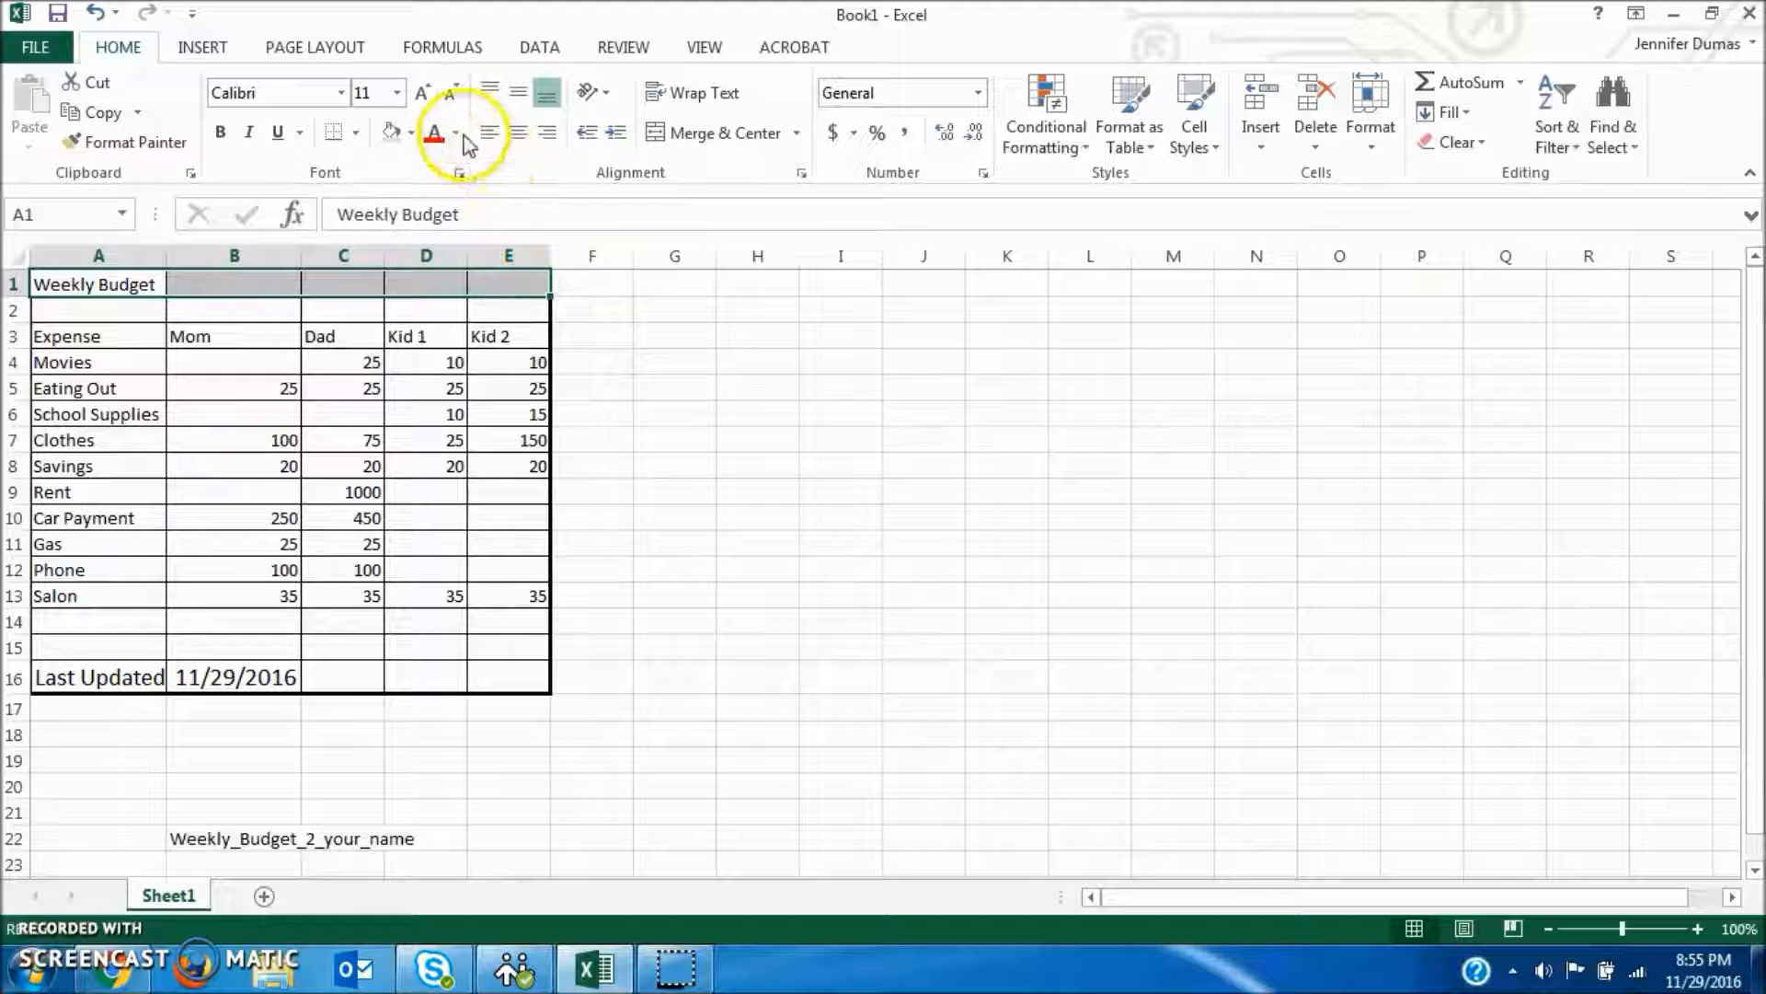
{"action": "left_click", "coordinate": [413, 134]}
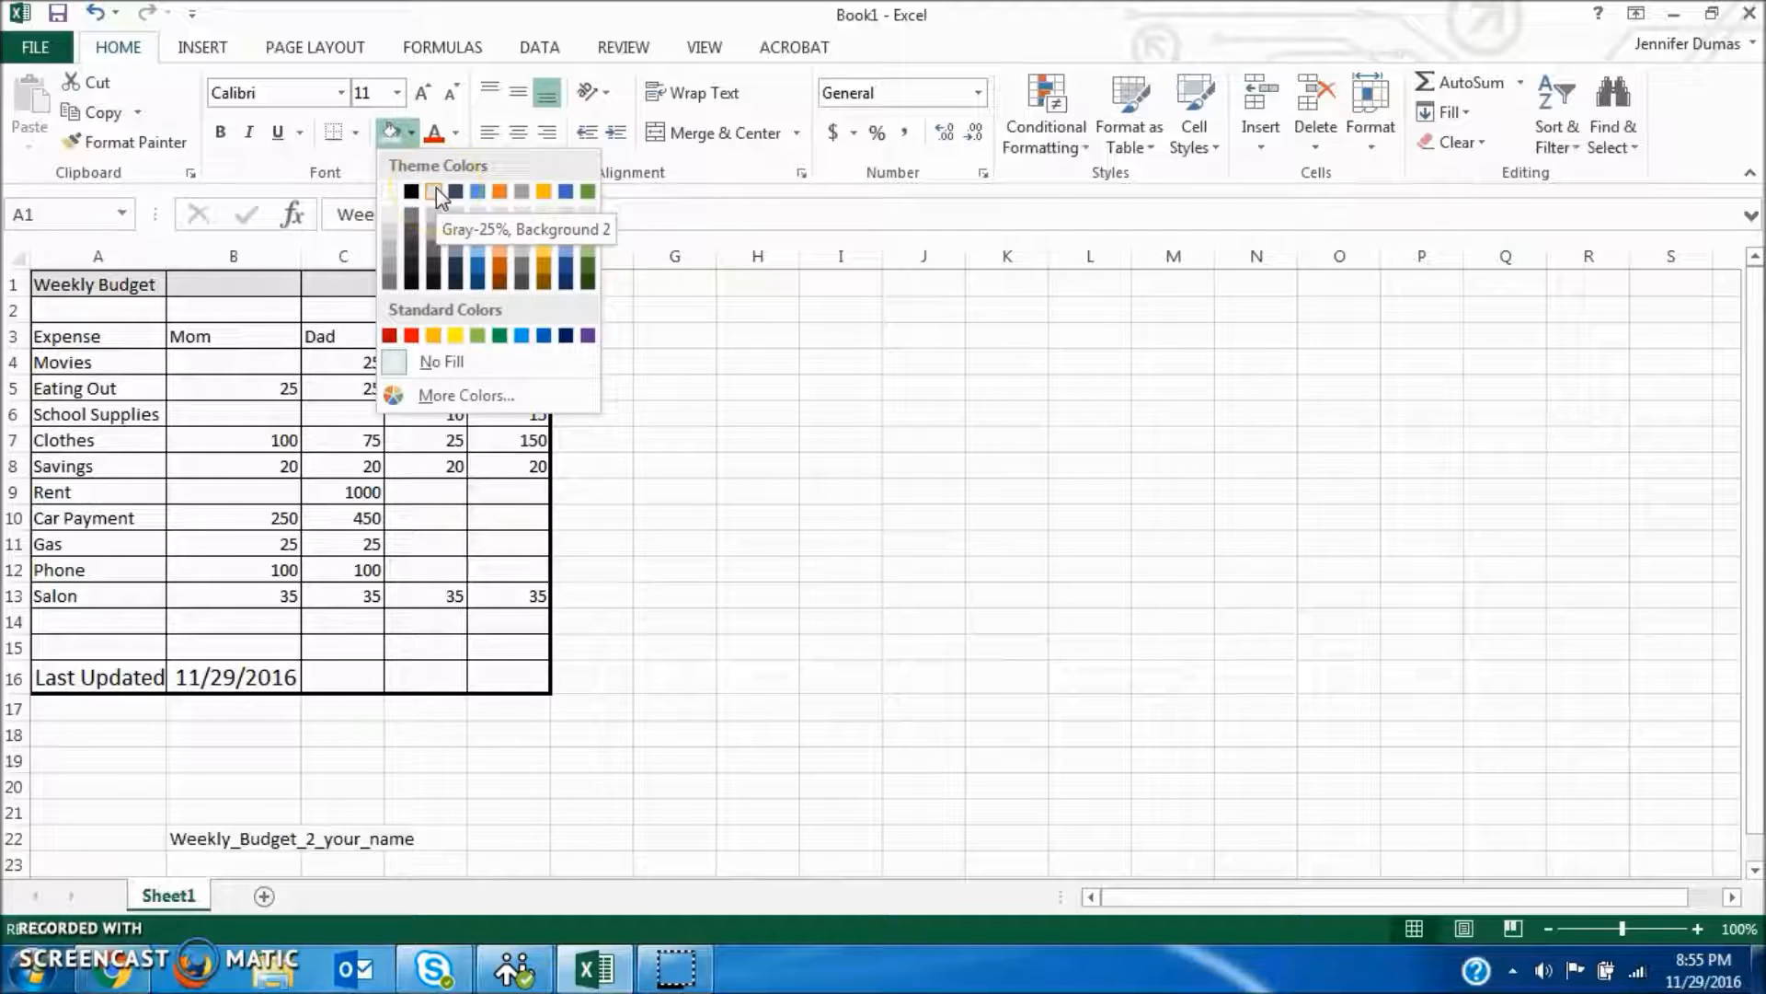
{"action": "left_click", "coordinate": [477, 192]}
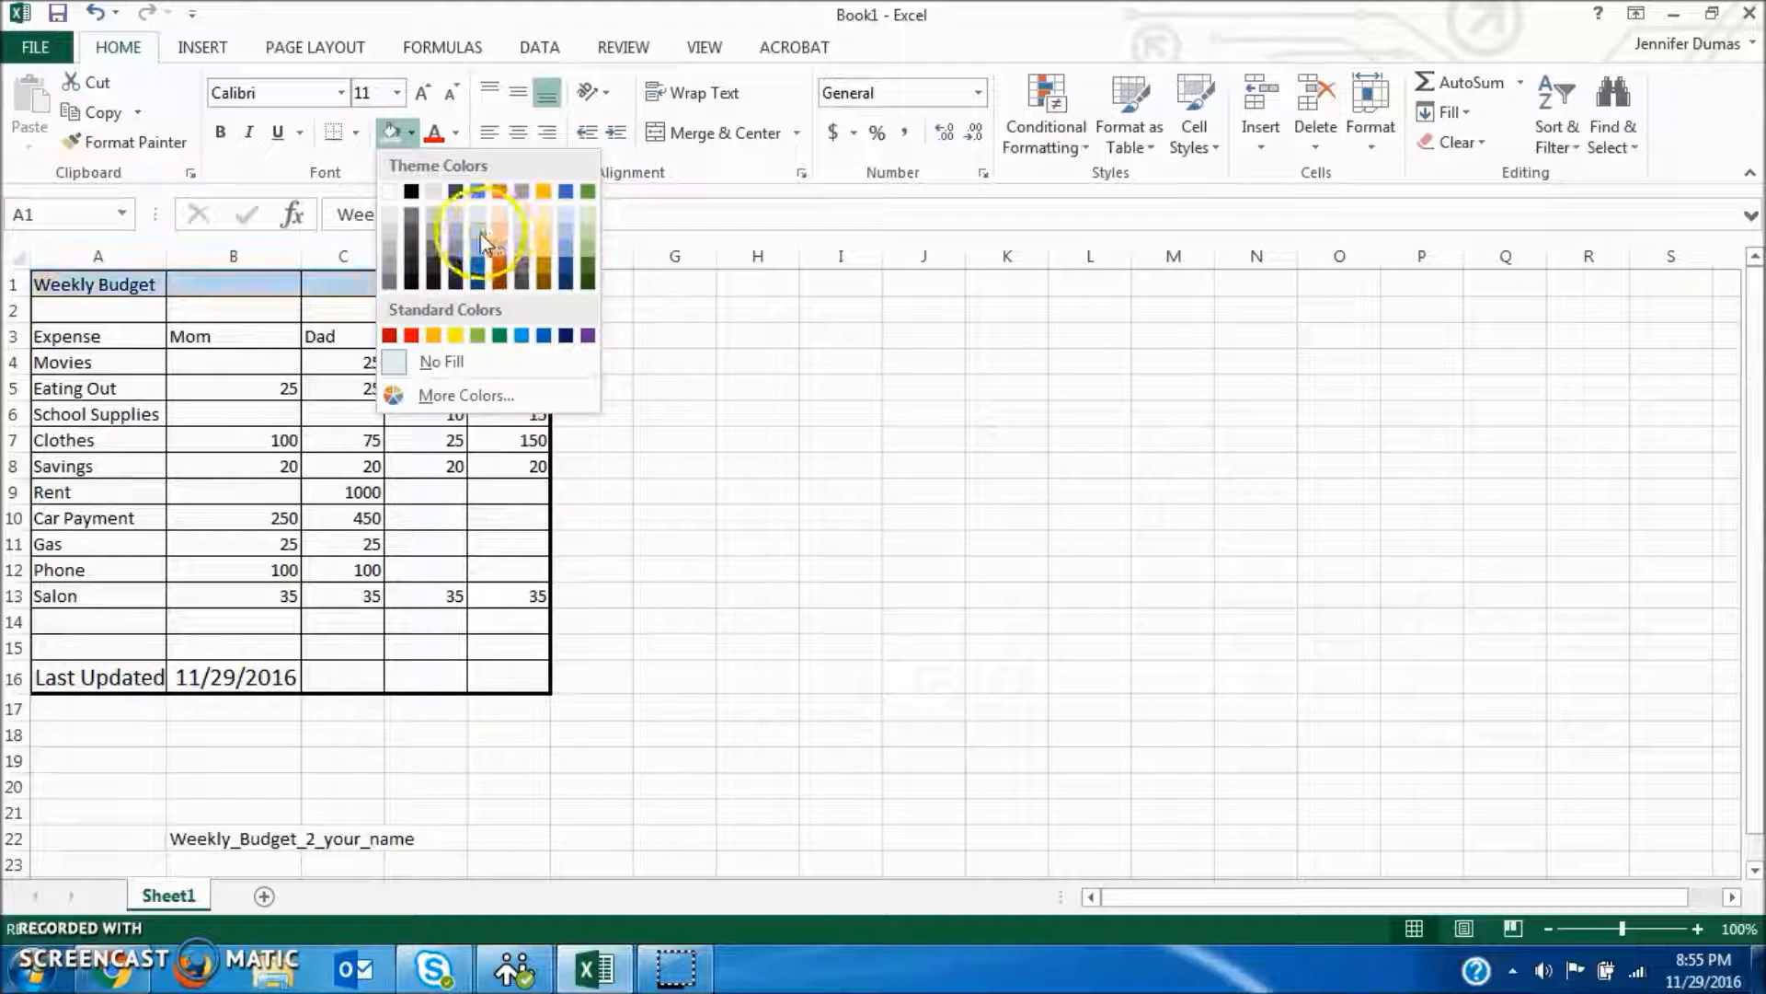
{"action": "left_click", "coordinate": [409, 212]}
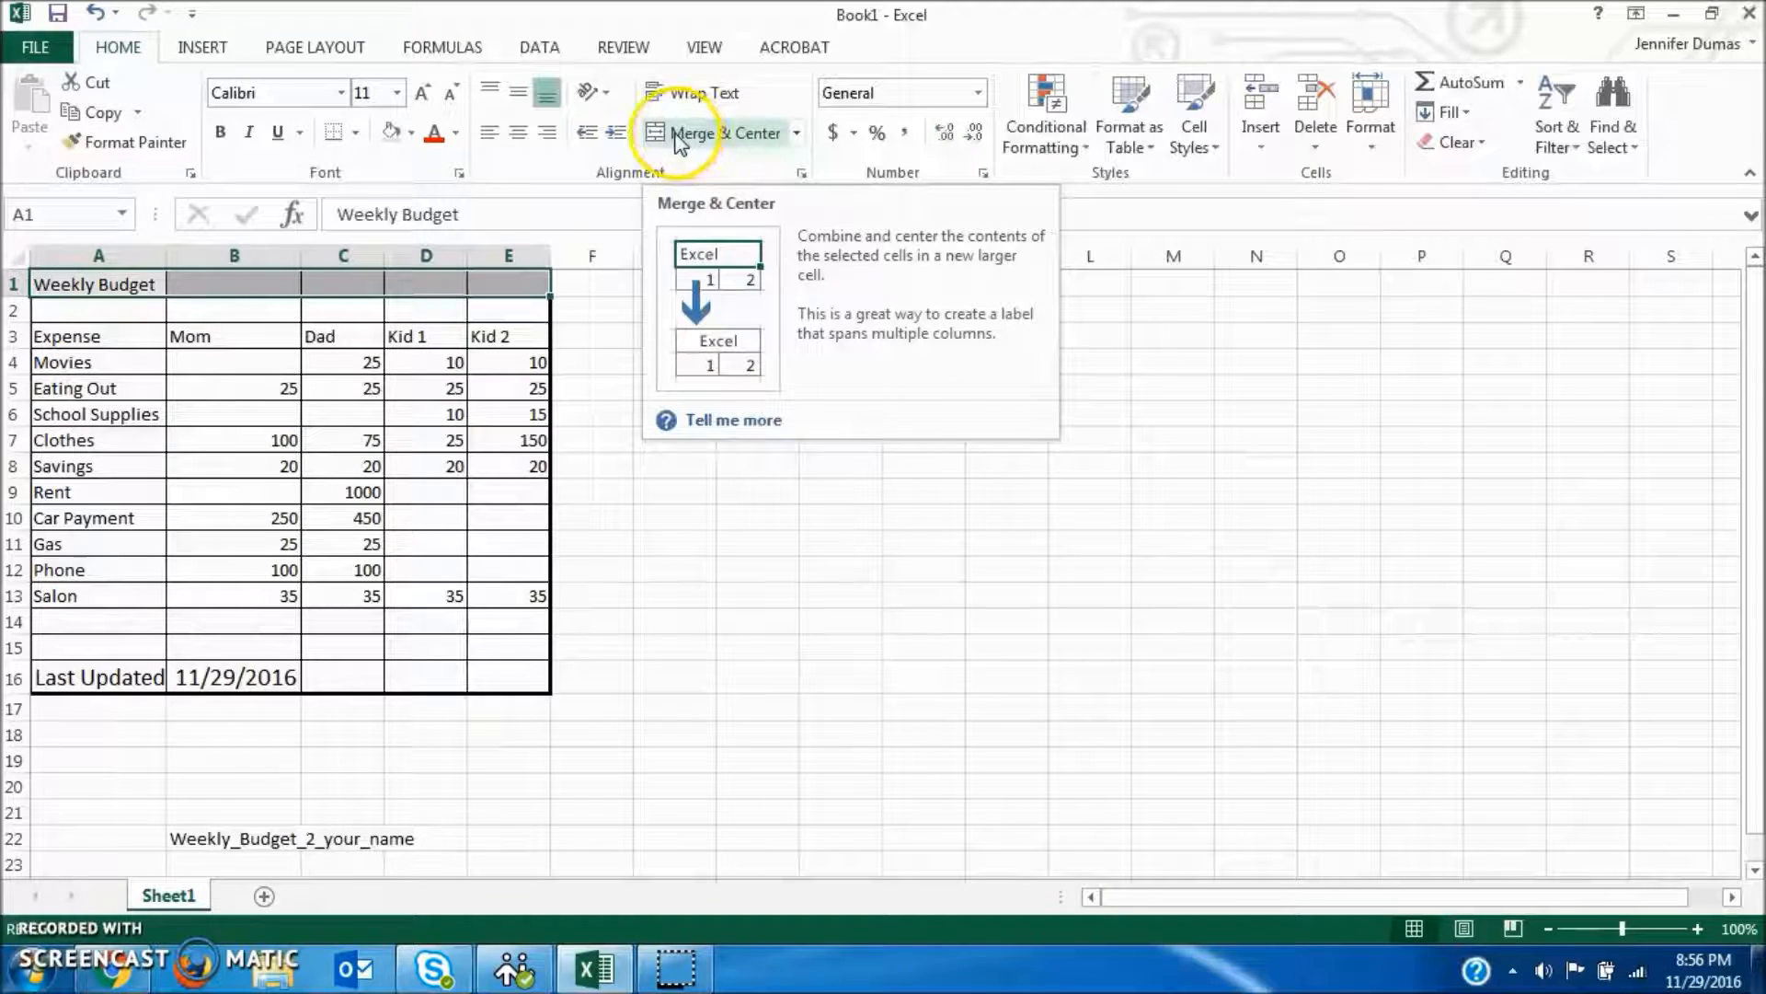
Step: Merge and center the Weekly Budget title across A1:E1
{"action": "left_click", "coordinate": [115, 284]}
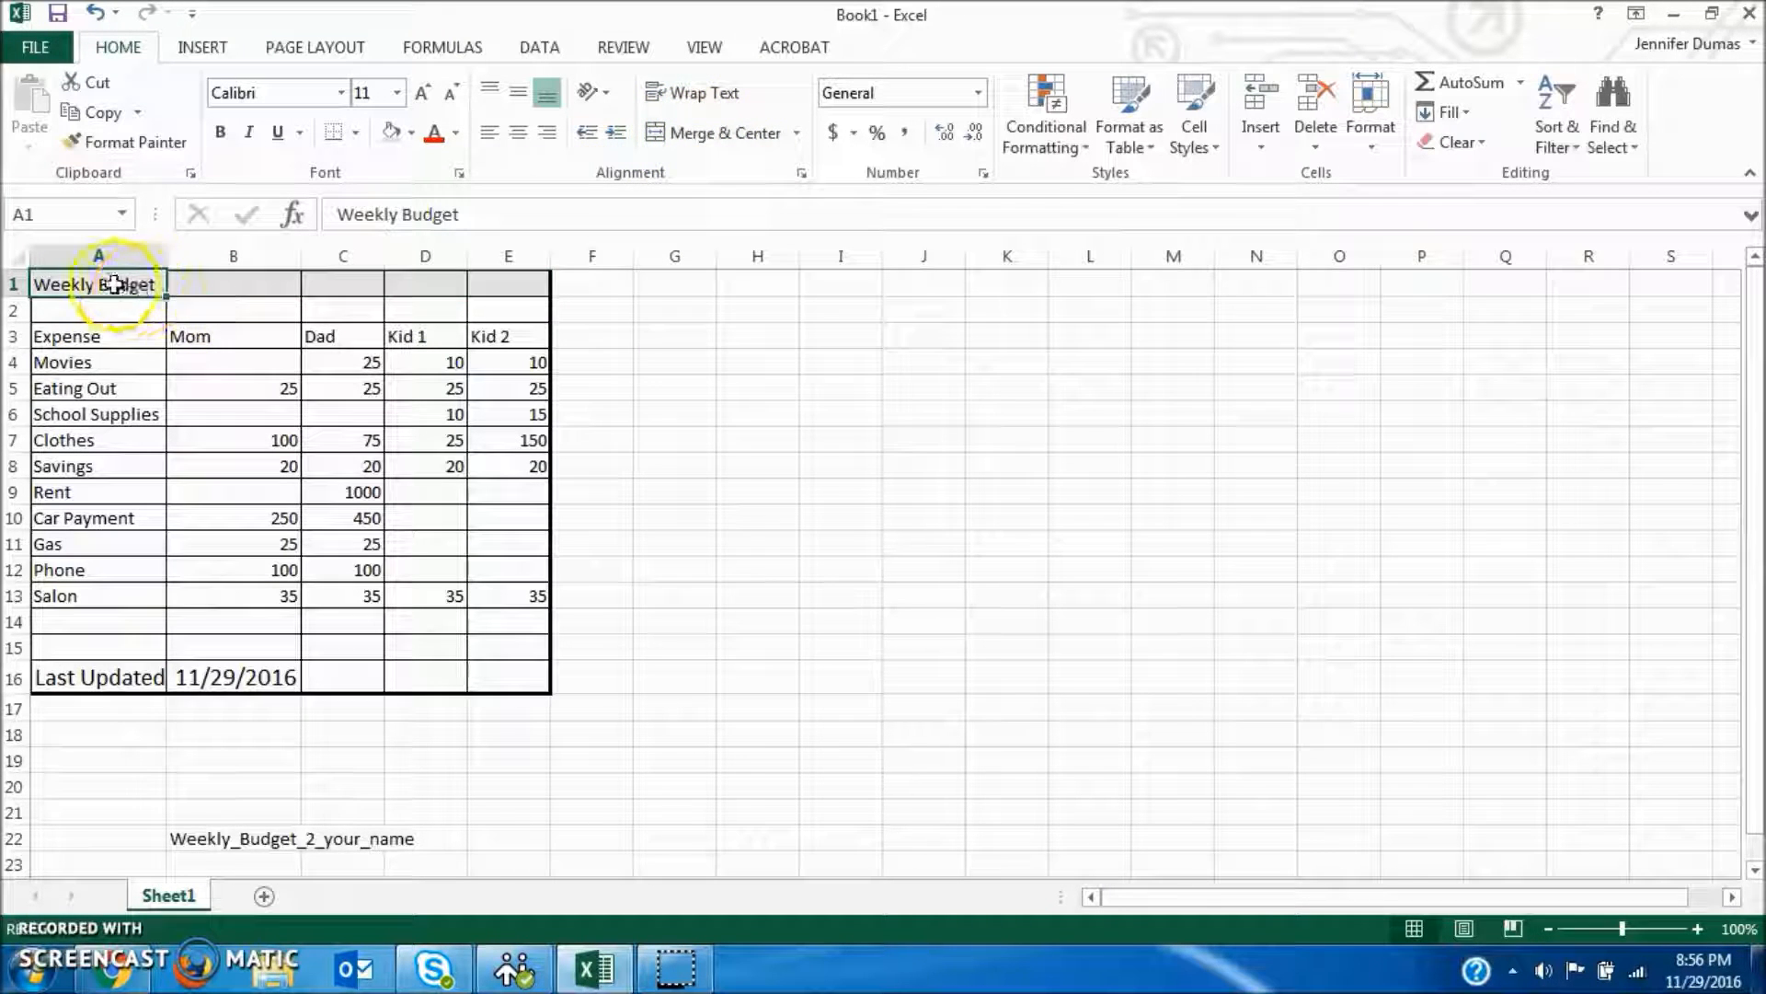
{"action": "left_click_drag", "start_coordinate": [113, 284], "coordinate": [488, 289]}
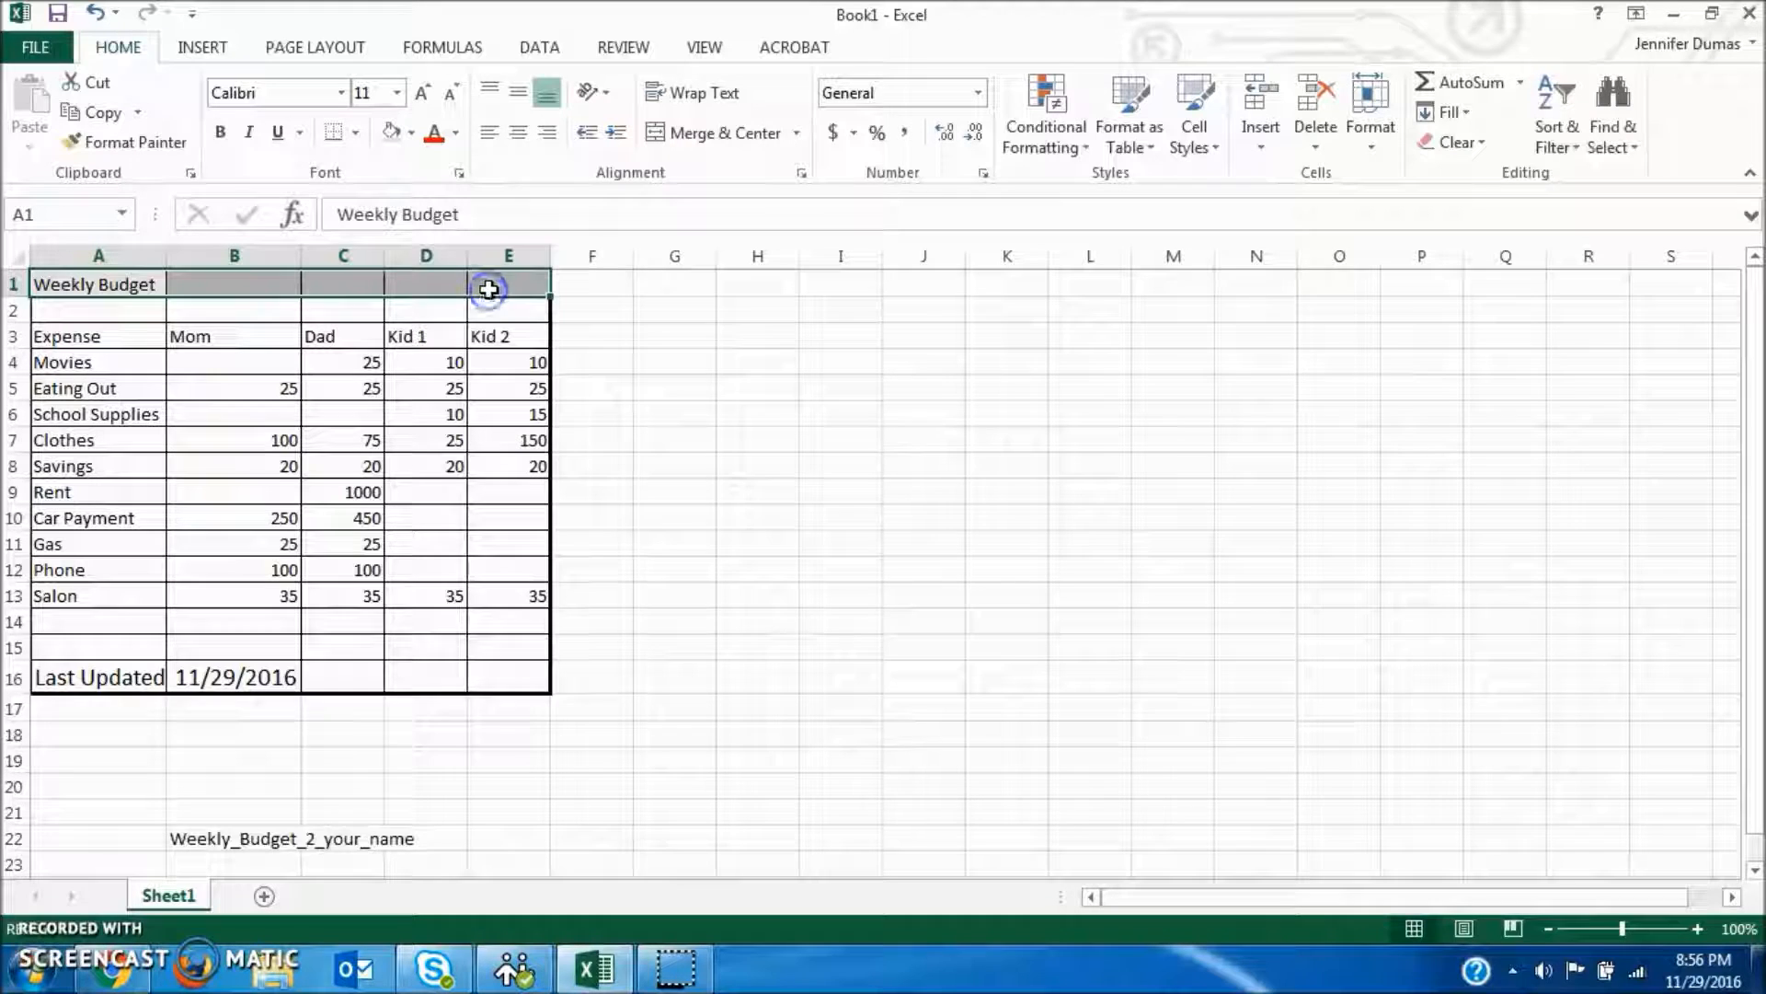
{"action": "left_click", "coordinate": [683, 132]}
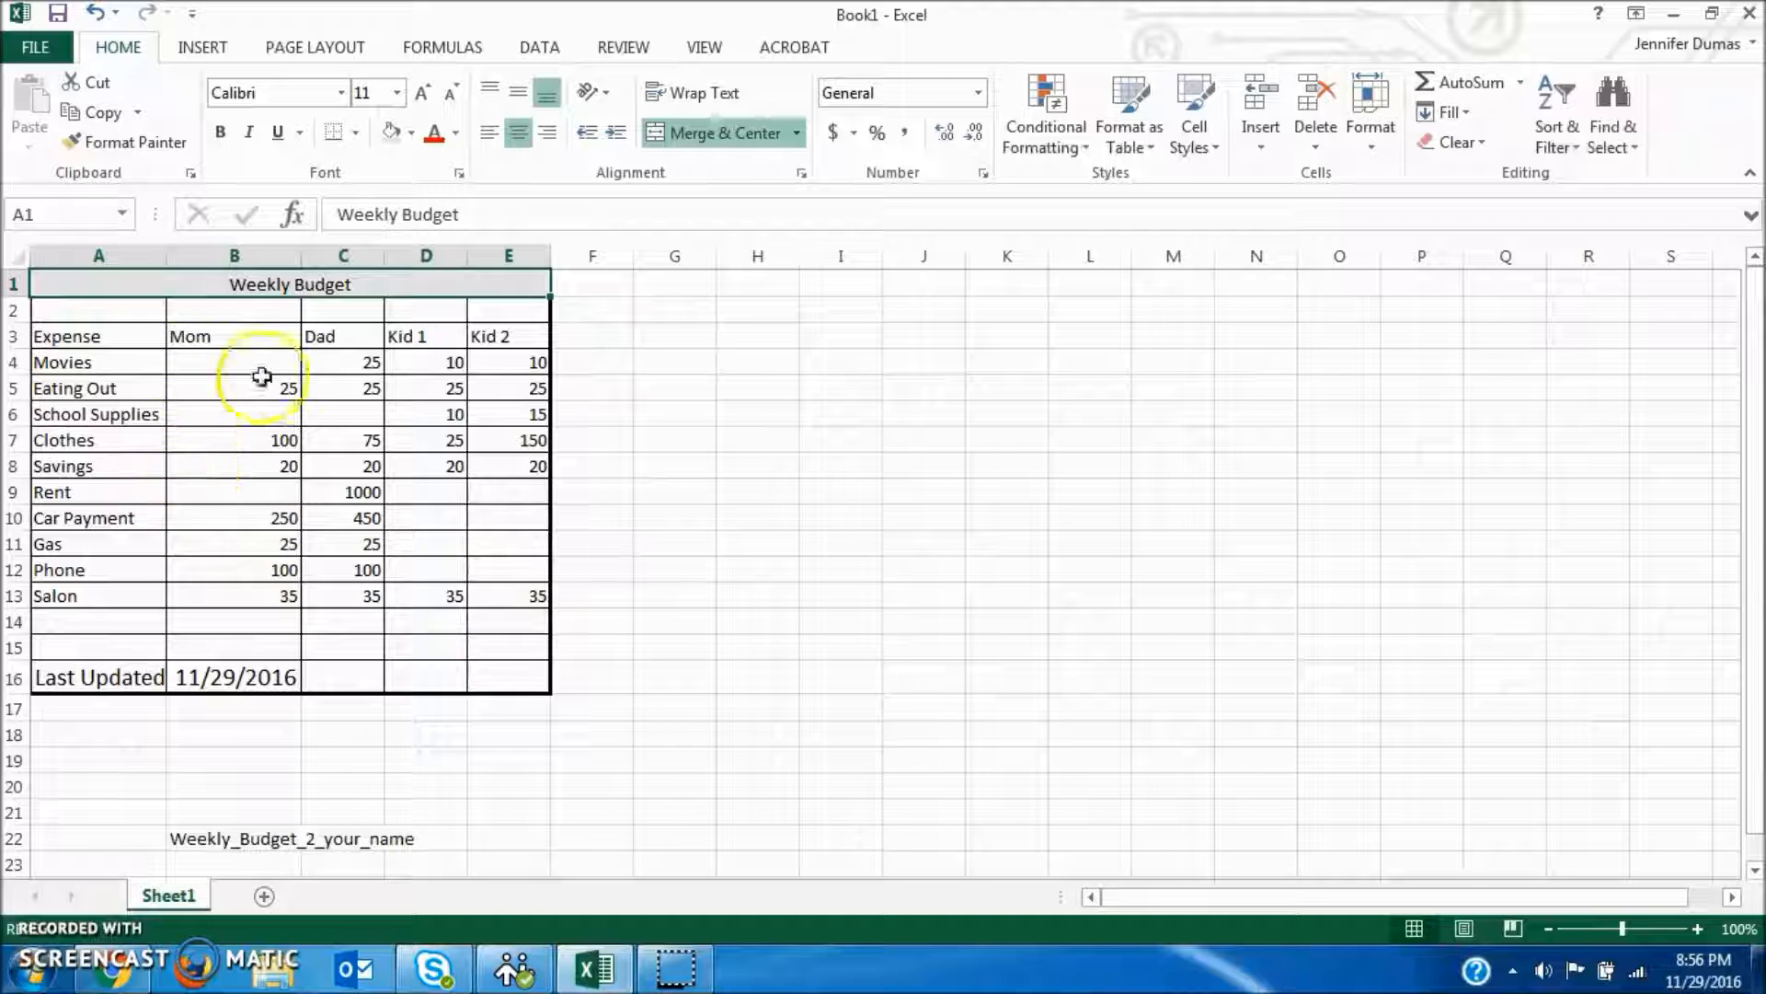
Step: Make Mom's car payment in B10 and Dad's rent in C9 bold and red
{"action": "left_click", "coordinate": [276, 516]}
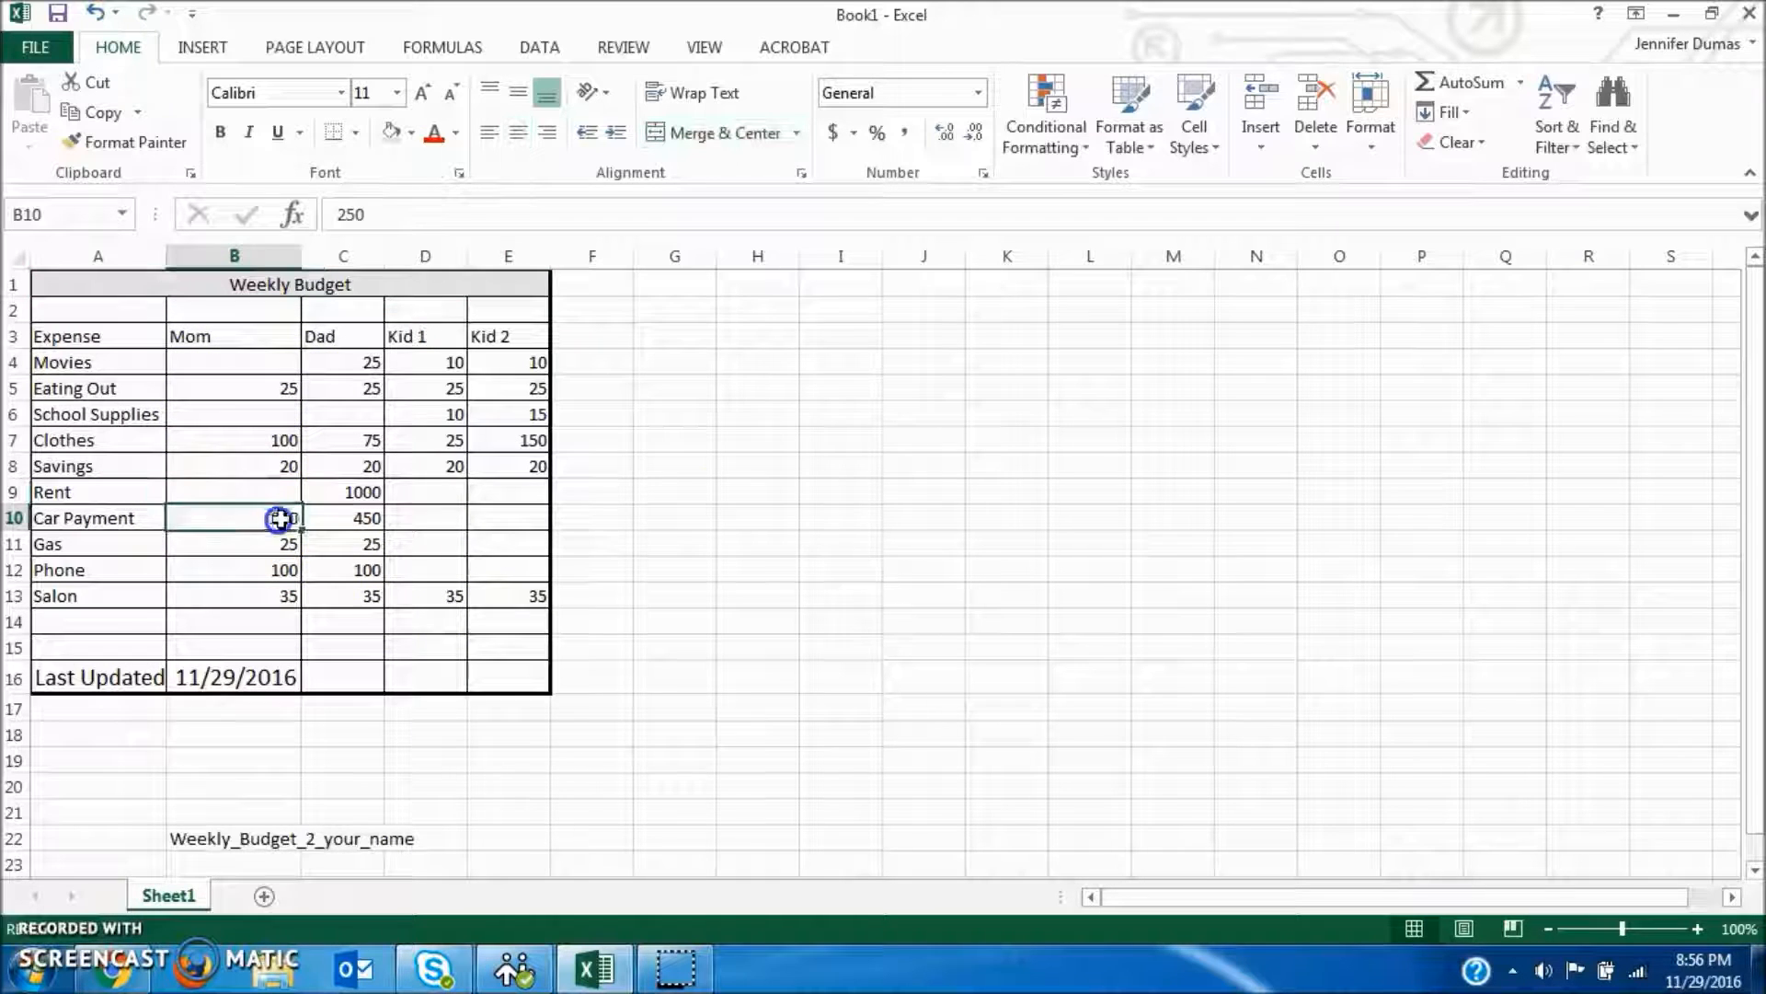
{"action": "left_click", "coordinate": [434, 134]}
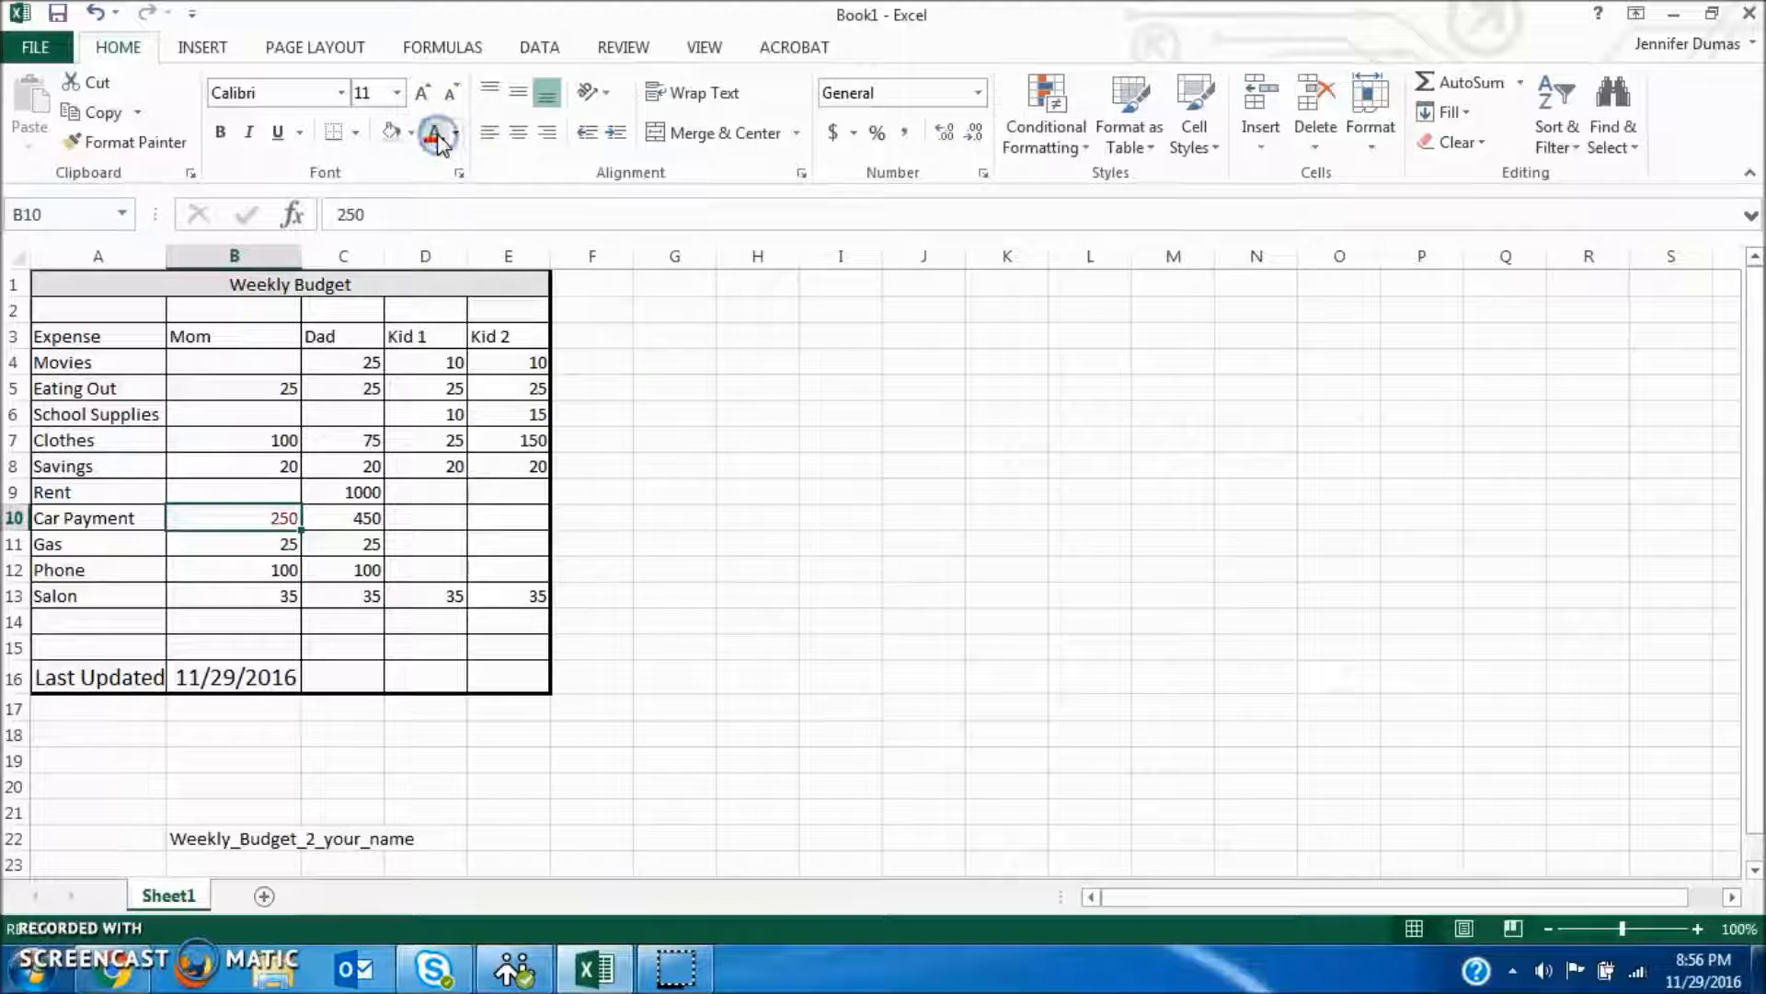
{"action": "left_click", "coordinate": [221, 134]}
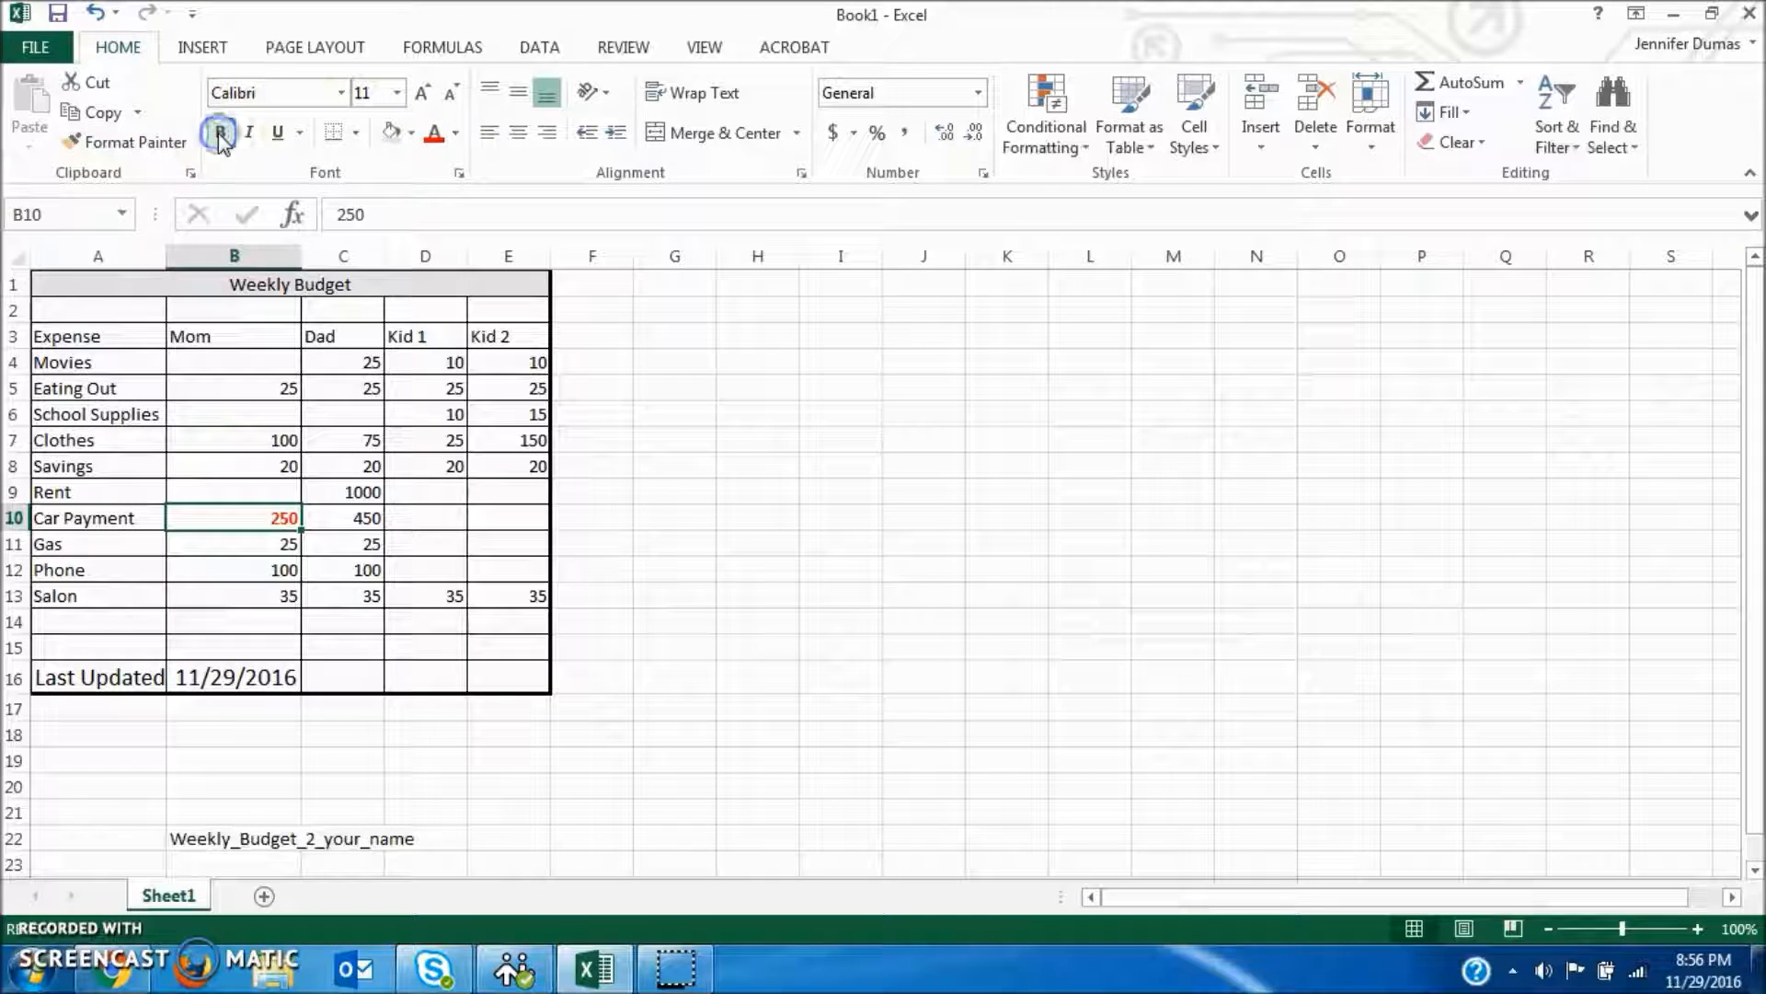
{"action": "left_click", "coordinate": [376, 495]}
{"action": "left_click", "coordinate": [440, 134]}
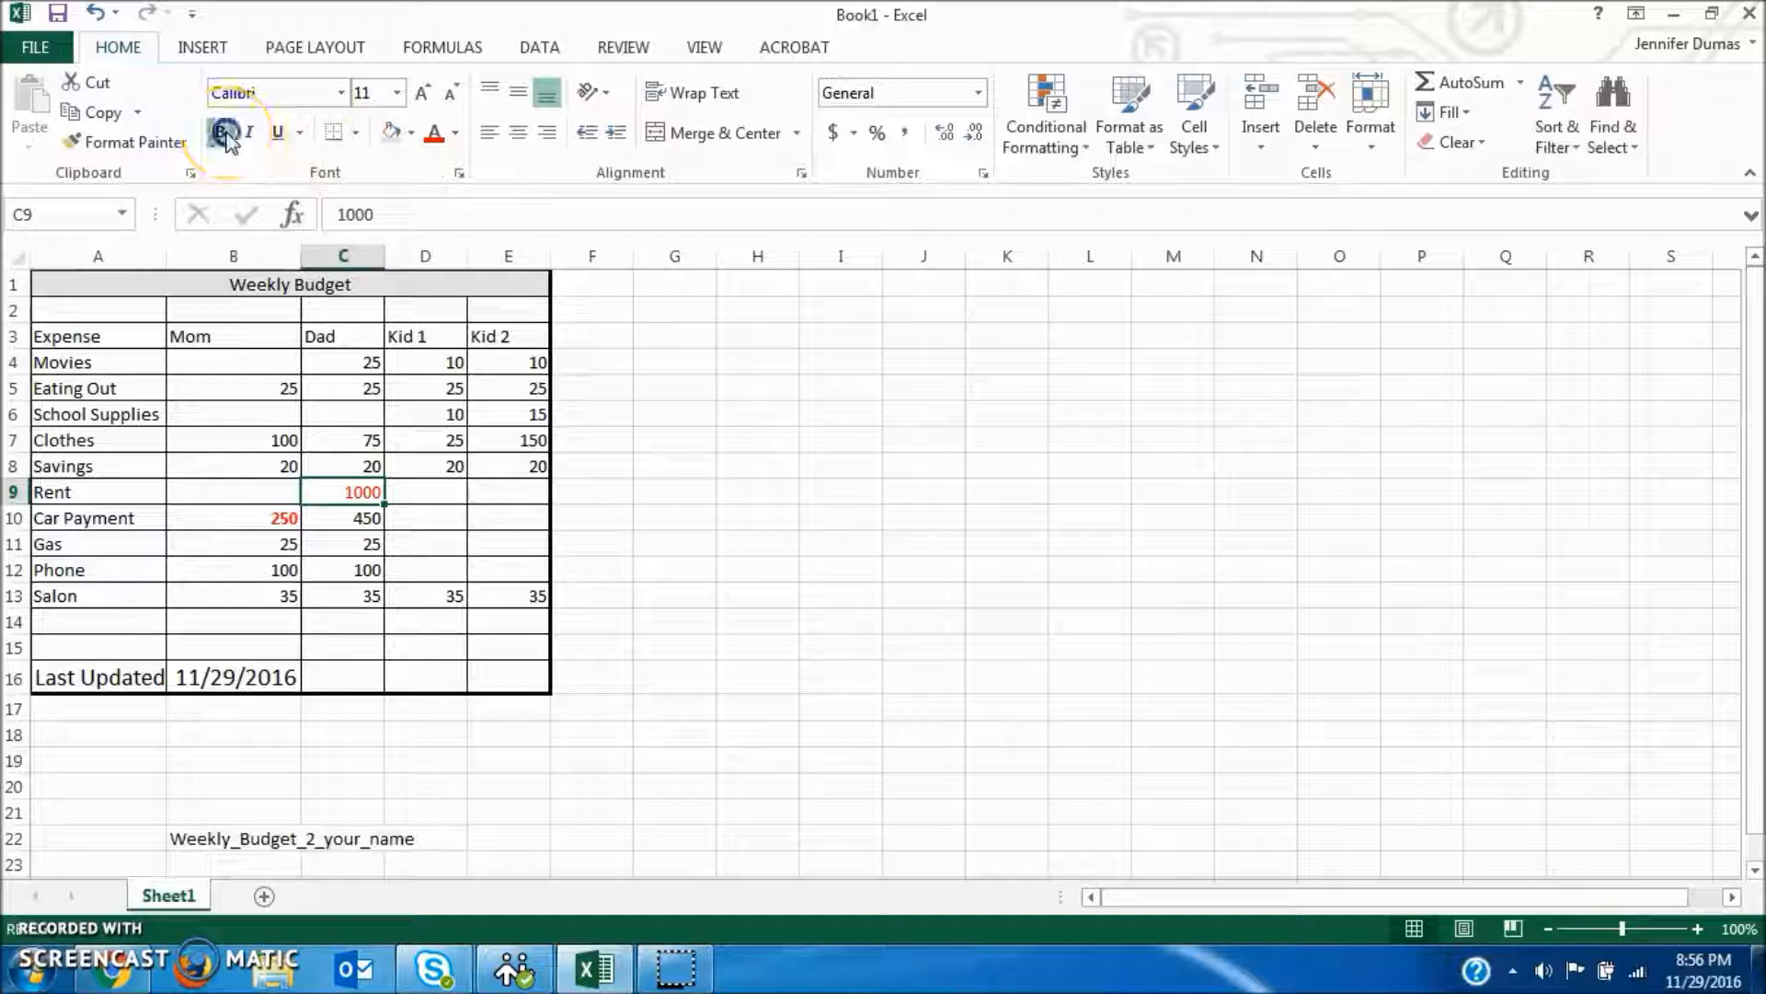
Step: Make Kid 1's salon amount in D13 and Kid 2's clothes amount in E7 bold and red
{"action": "left_click", "coordinate": [458, 602]}
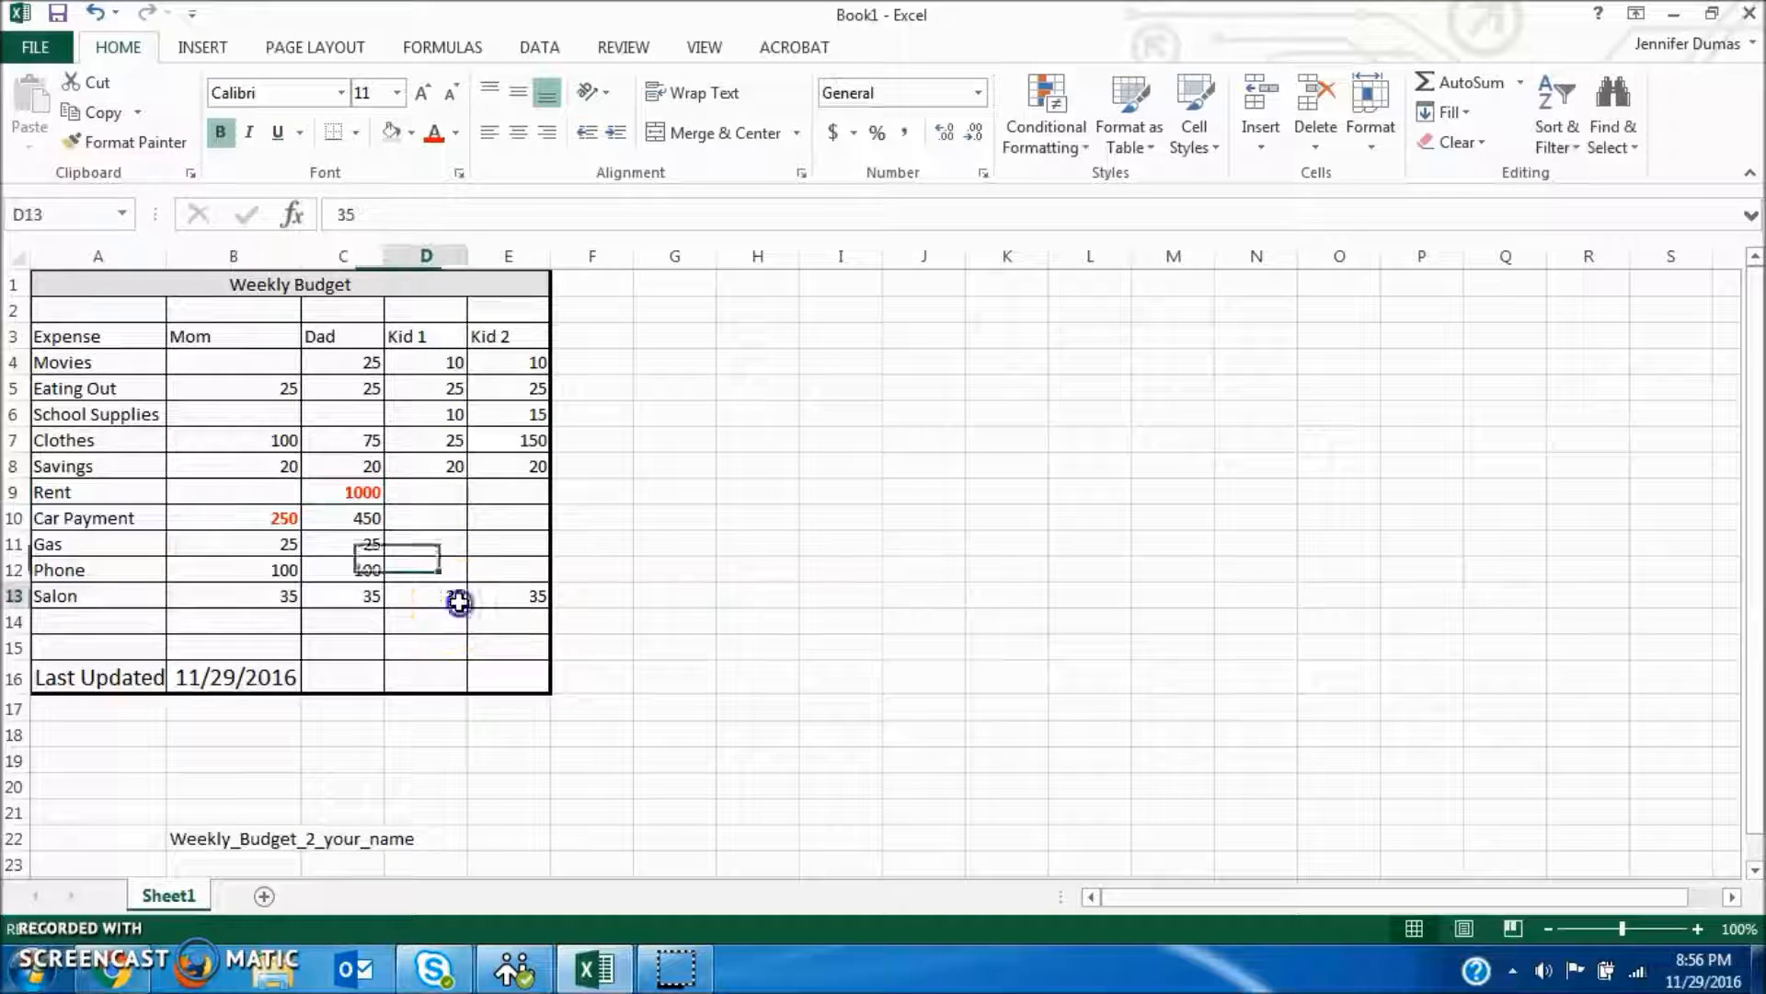
{"action": "left_click", "coordinate": [437, 134]}
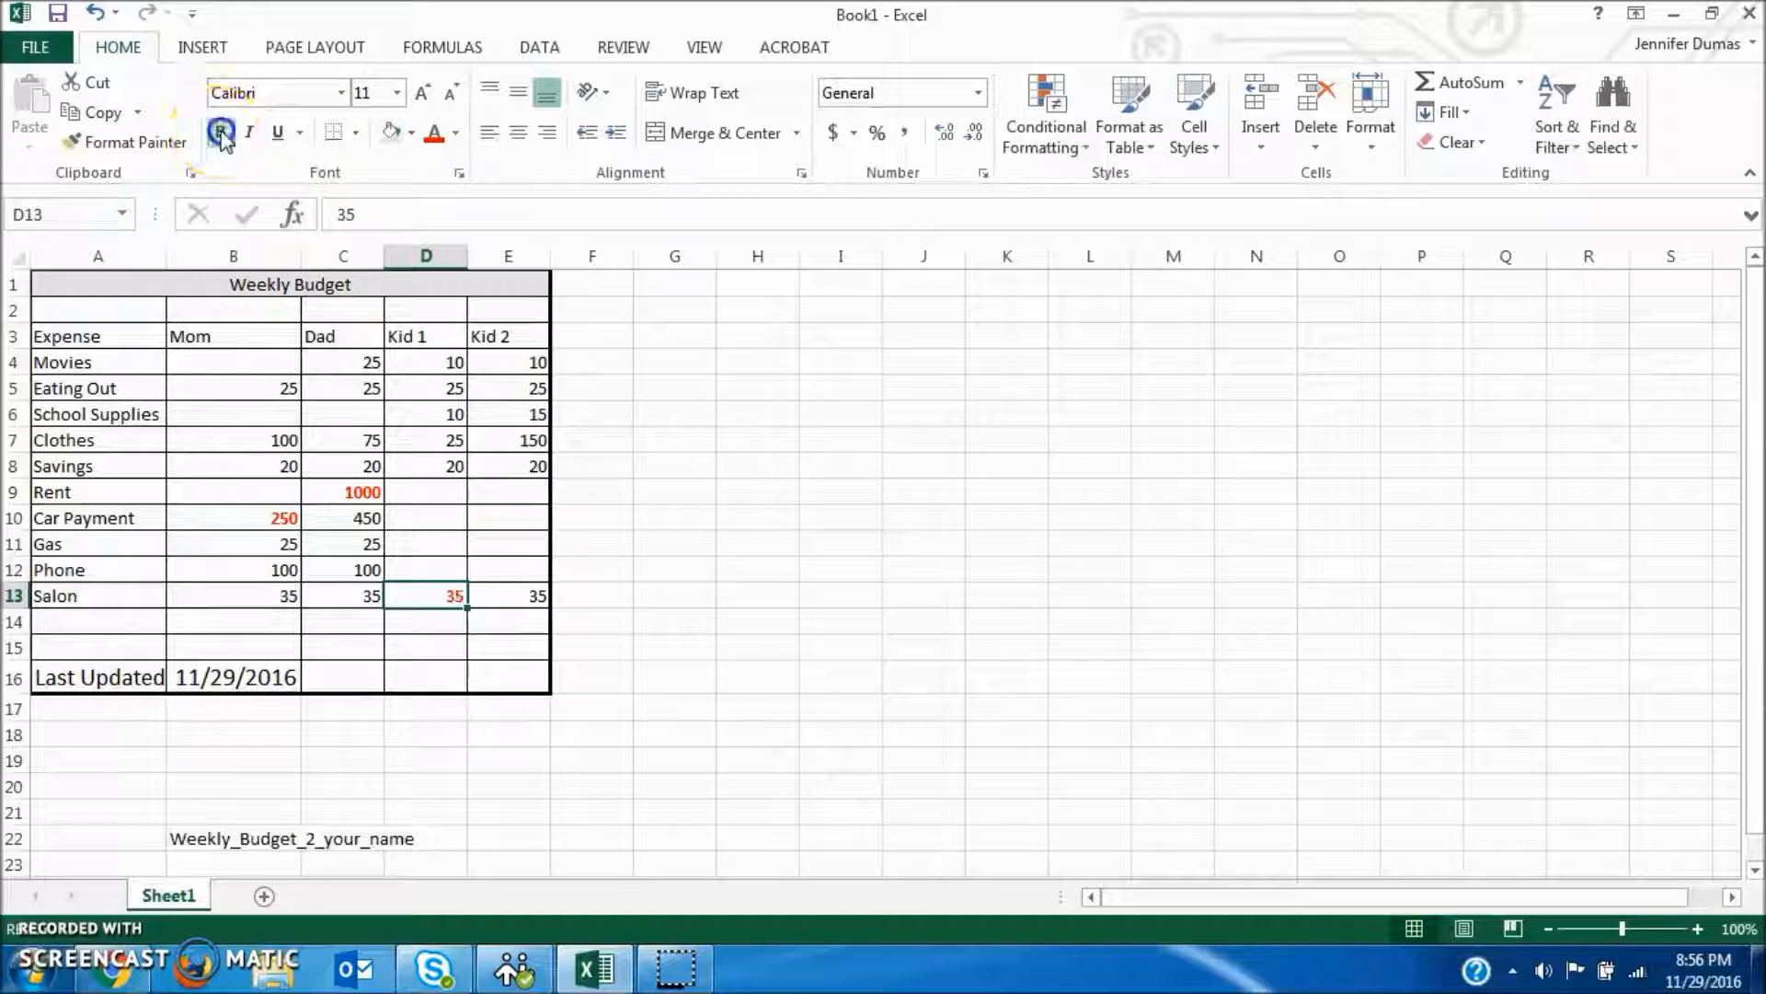
{"action": "left_click", "coordinate": [537, 437]}
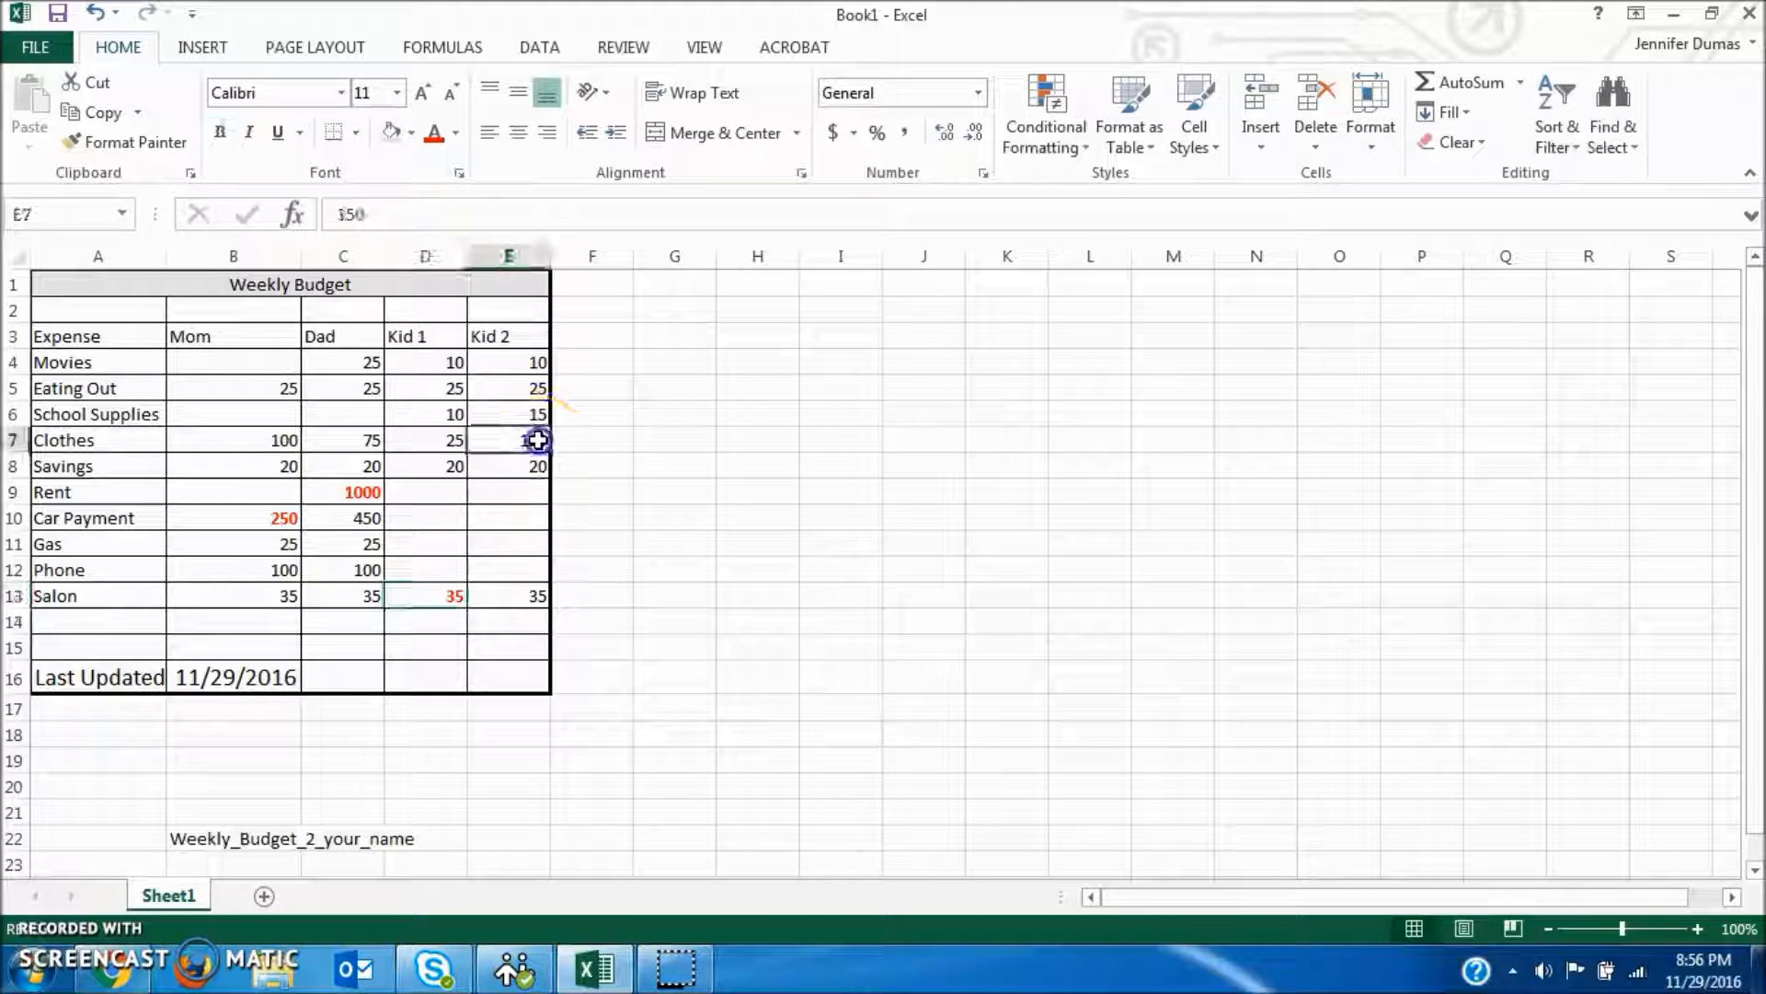
{"action": "left_click", "coordinate": [434, 132]}
{"action": "left_click", "coordinate": [220, 132]}
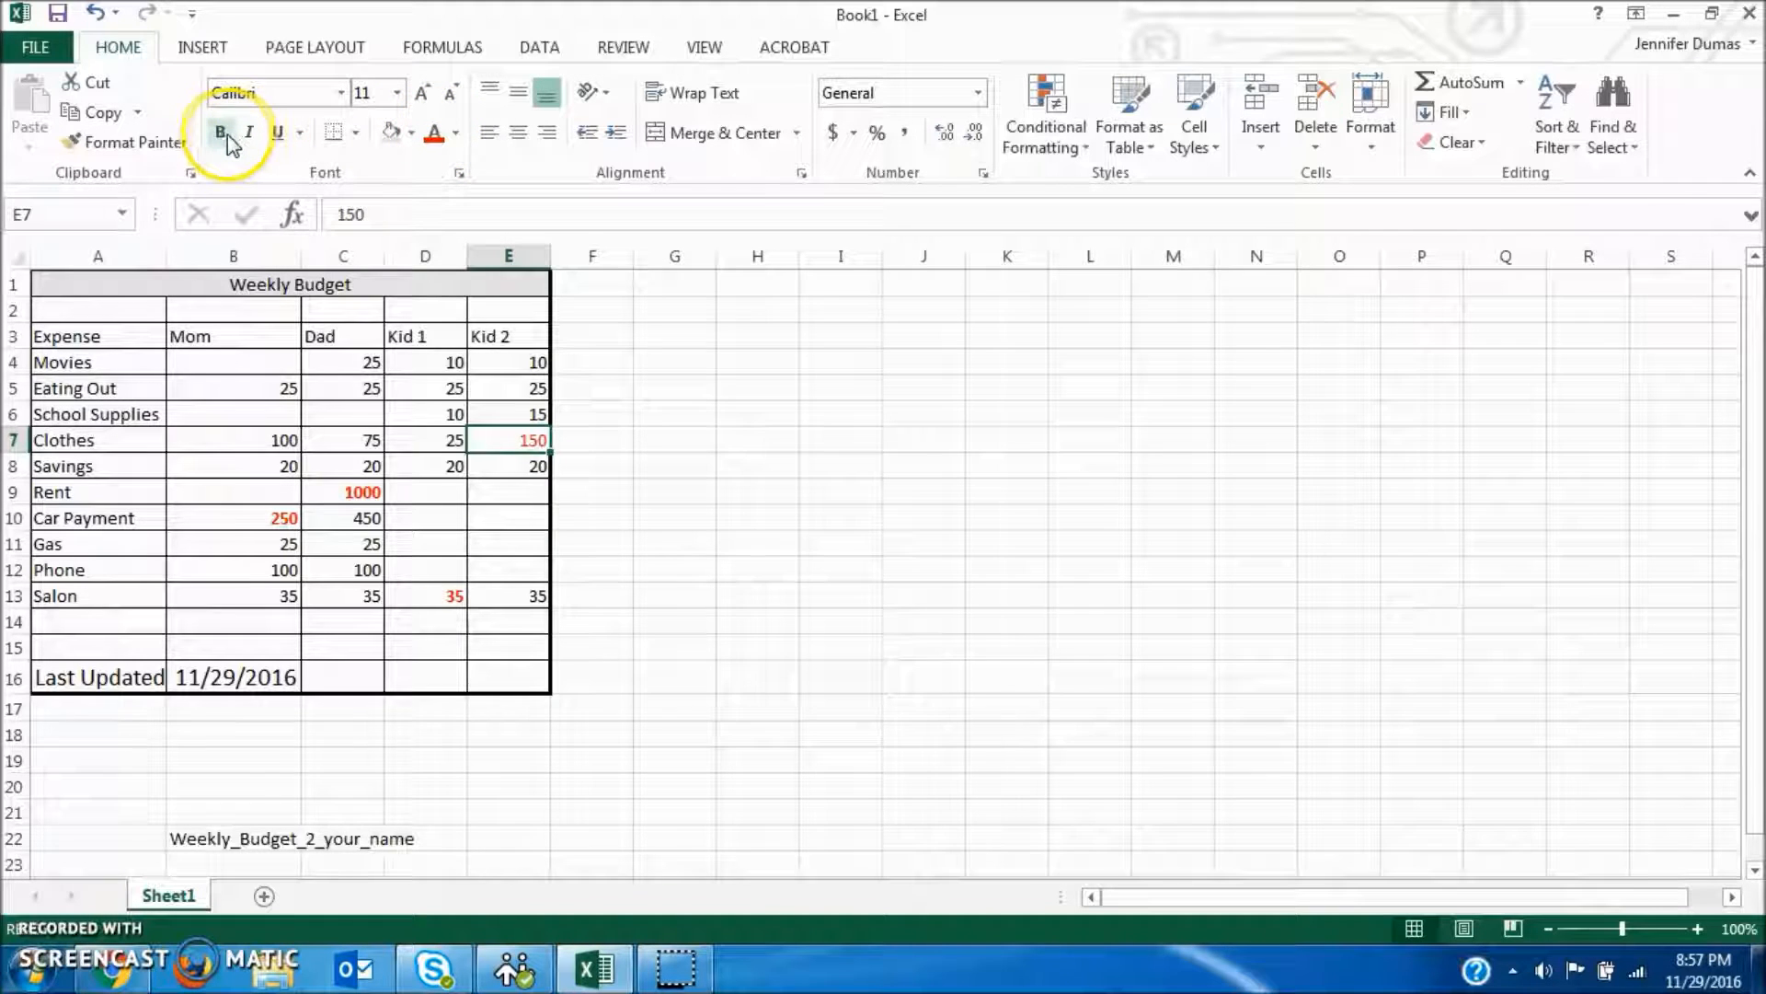
{"action": "left_click", "coordinate": [721, 521]}
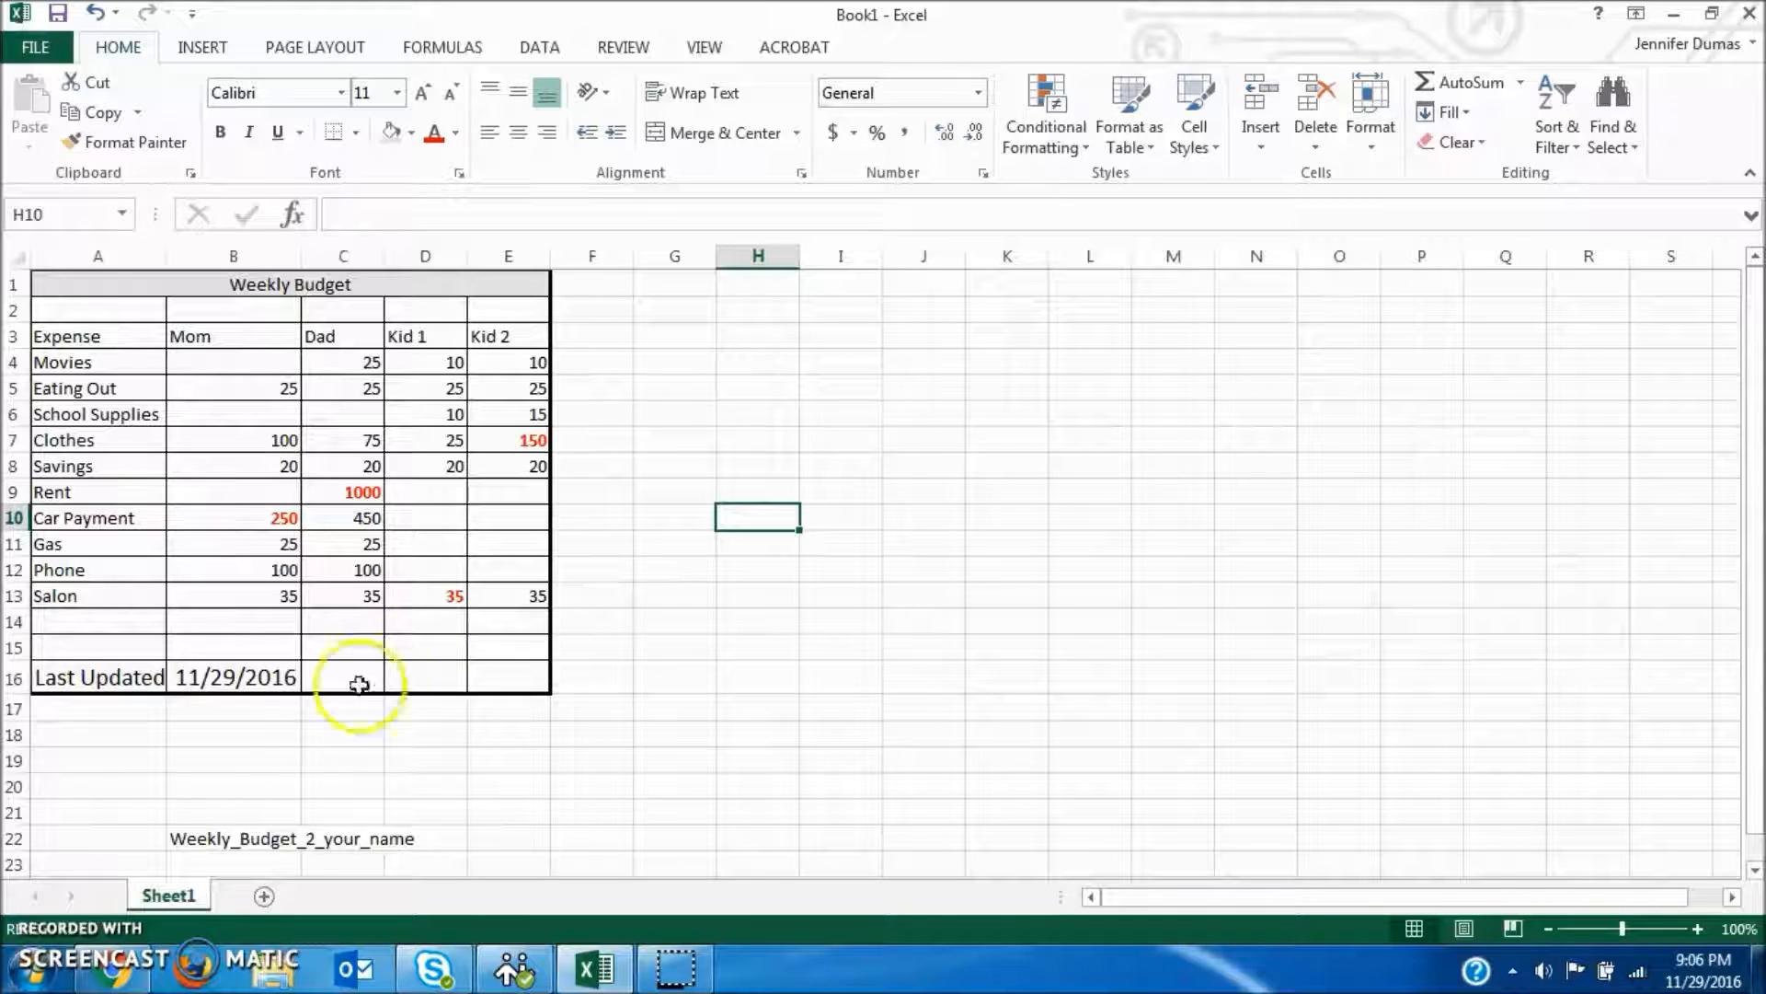
Step: Enter the label Total Spent in cell A14
{"action": "left_click", "coordinate": [108, 624]}
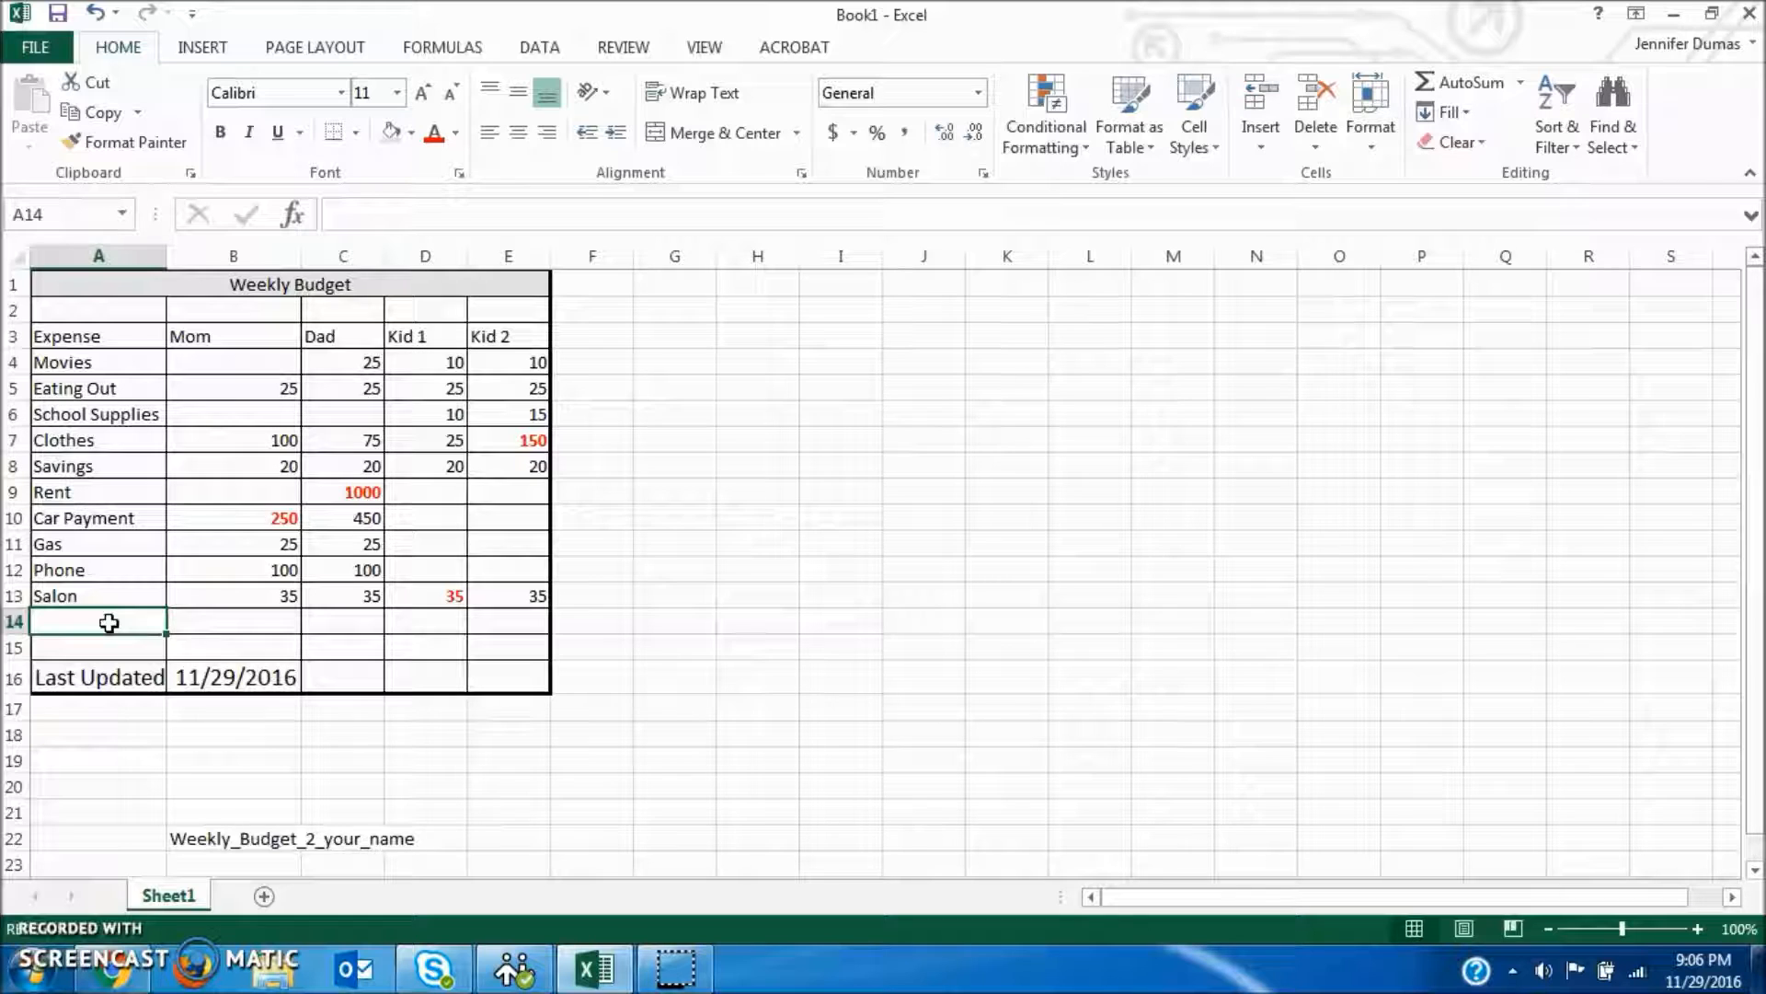
{"action": "type", "text": "Total Spent"}
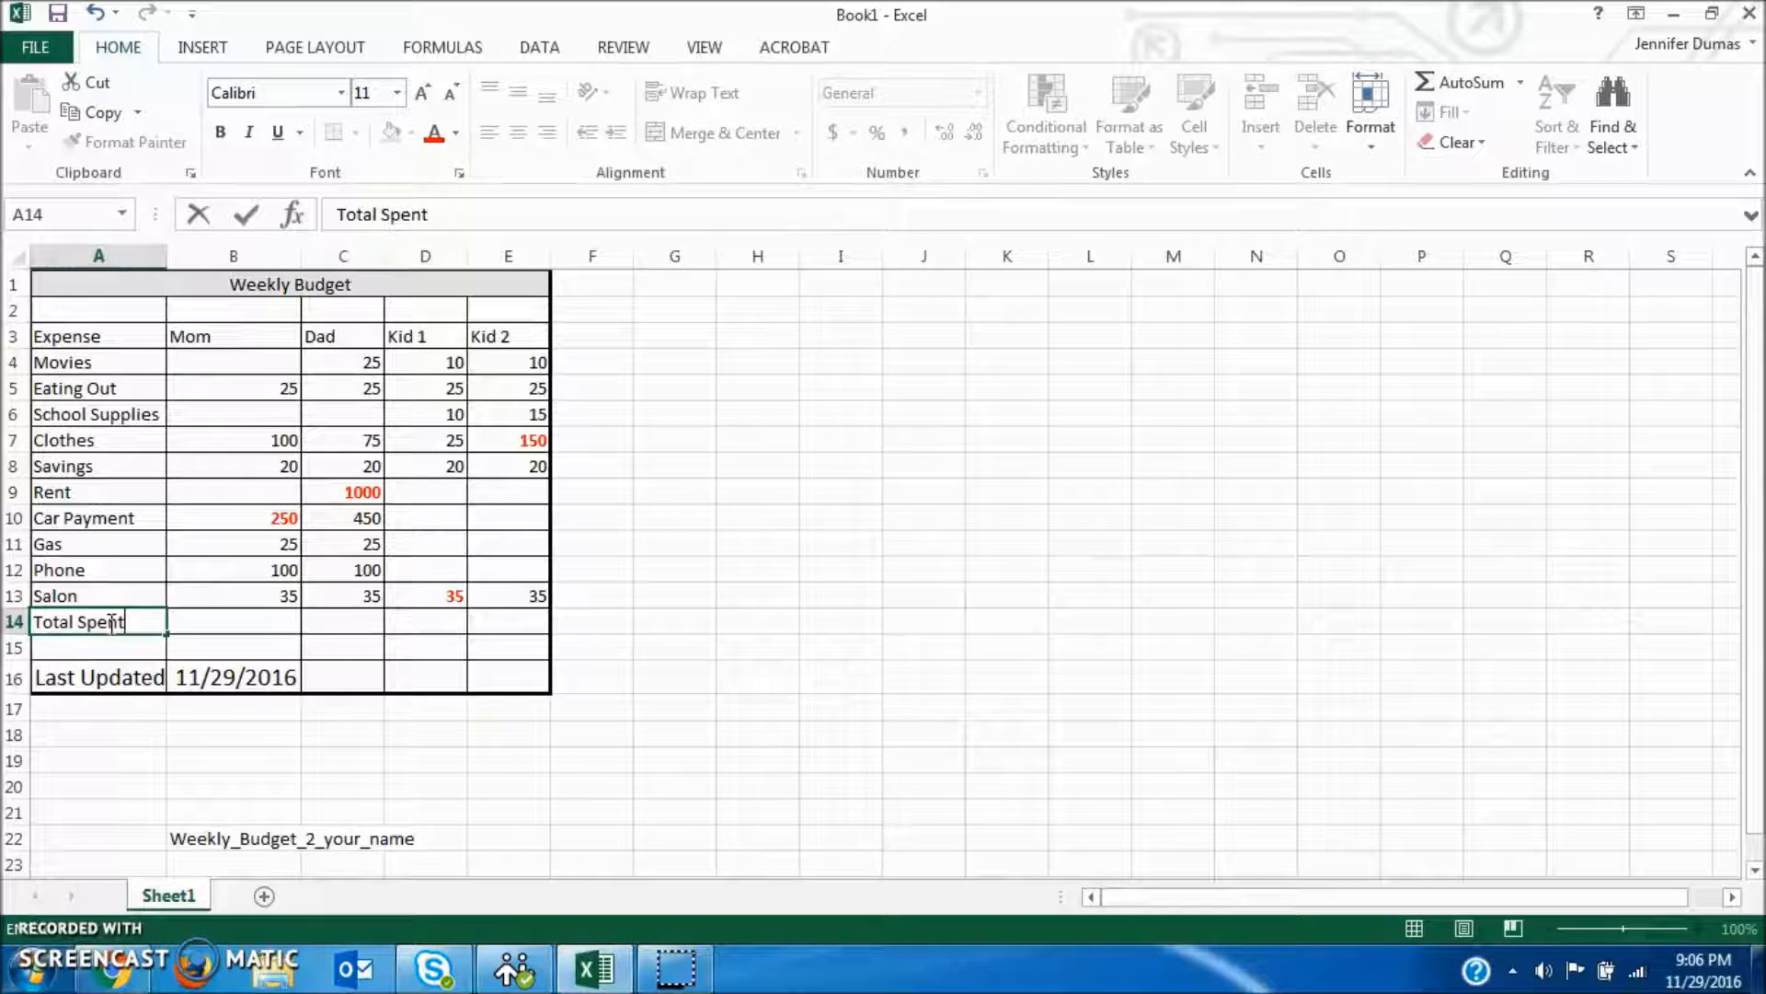
{"action": "key", "text": "Return"}
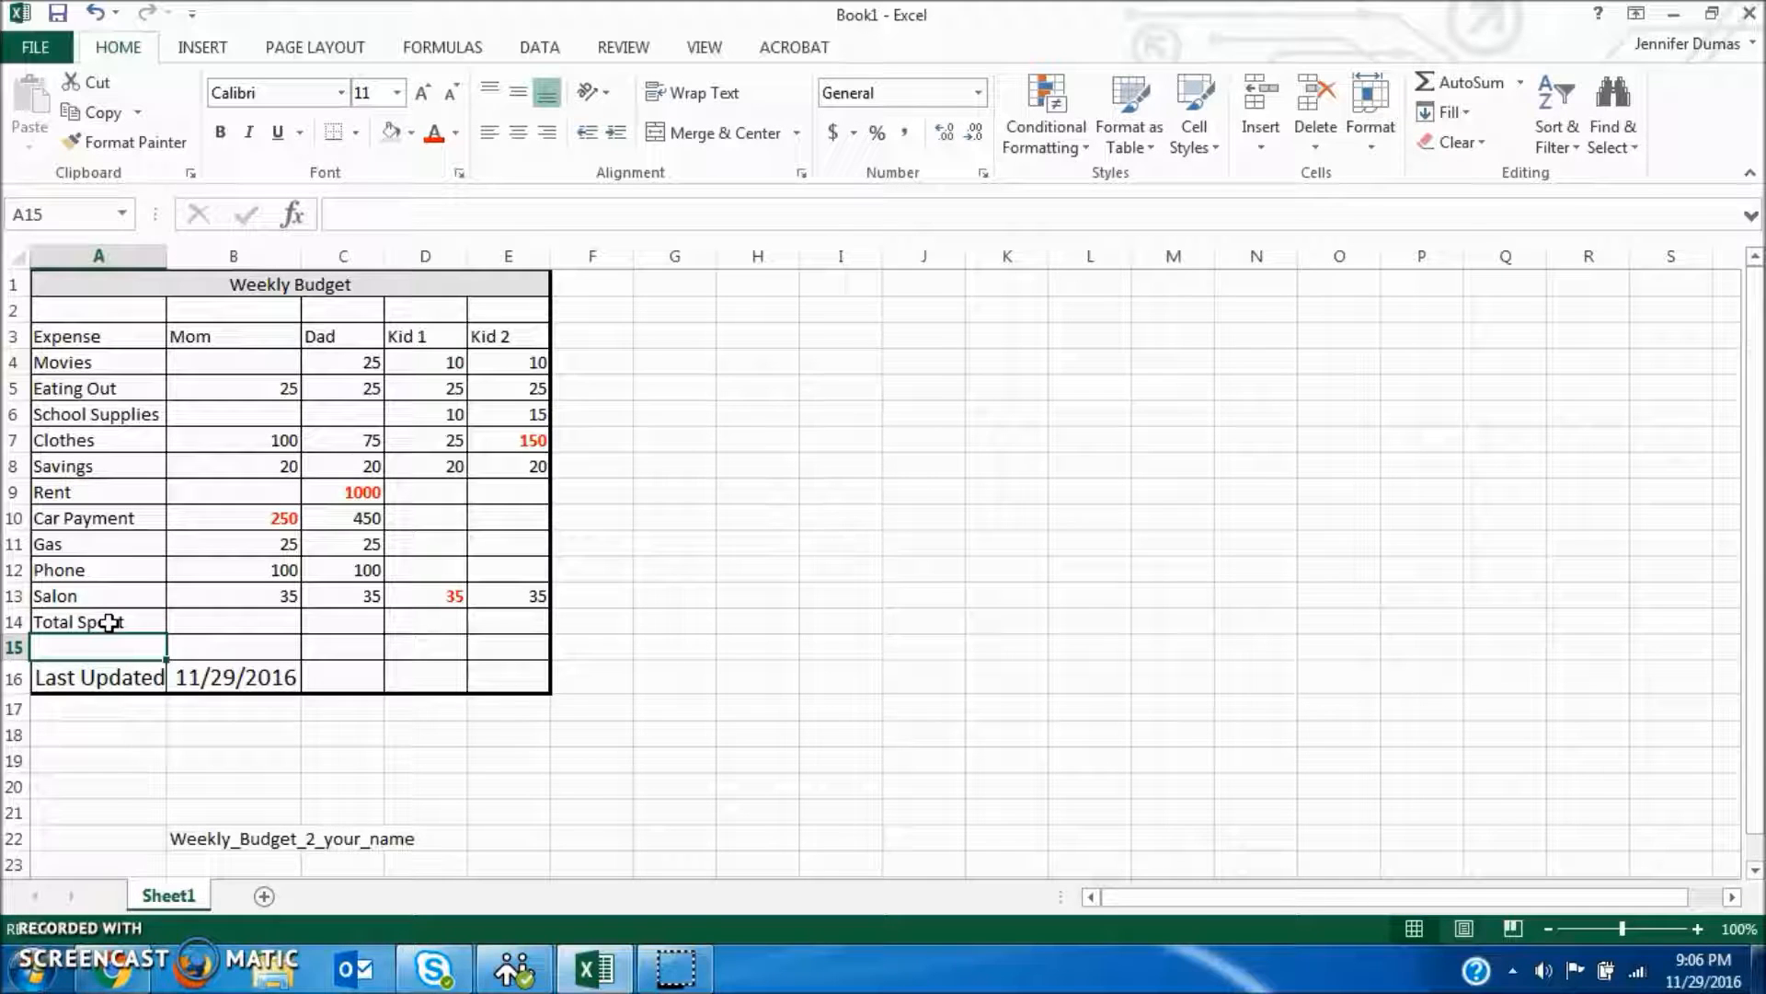
Step: Total Mom's expenses in cell B14 with a SUM formula over B4:B13
{"action": "left_click", "coordinate": [221, 623]}
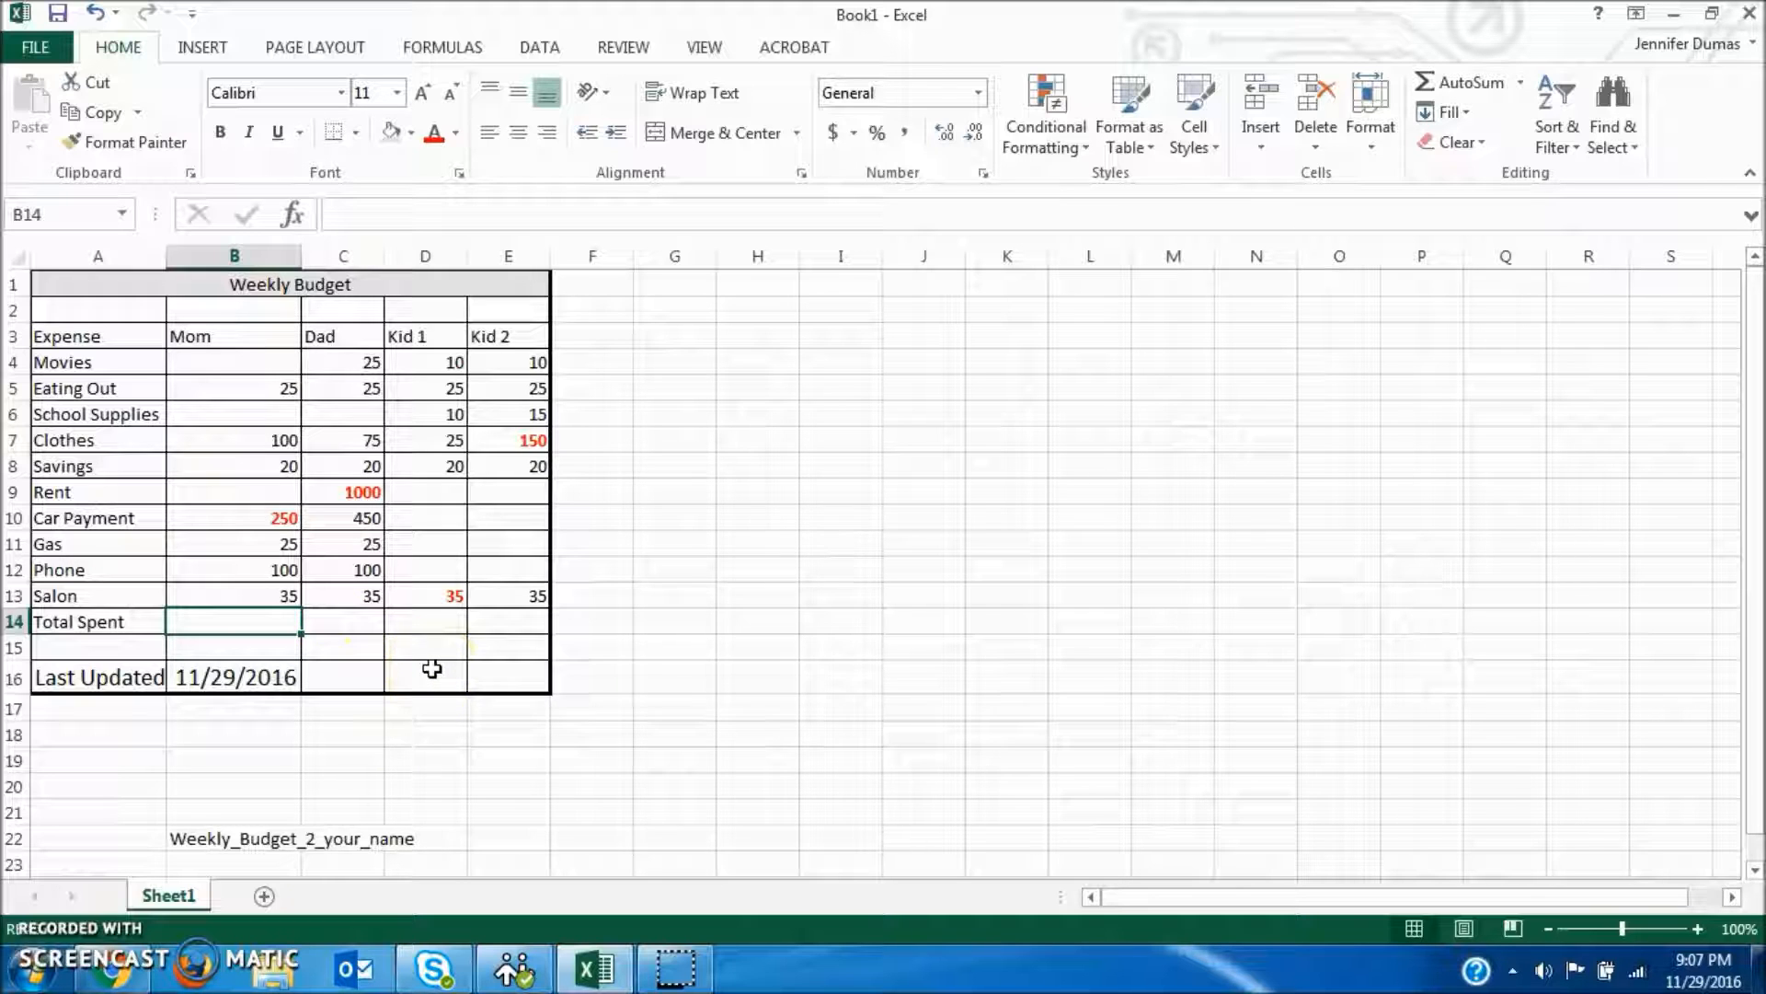
{"action": "type", "text": "="}
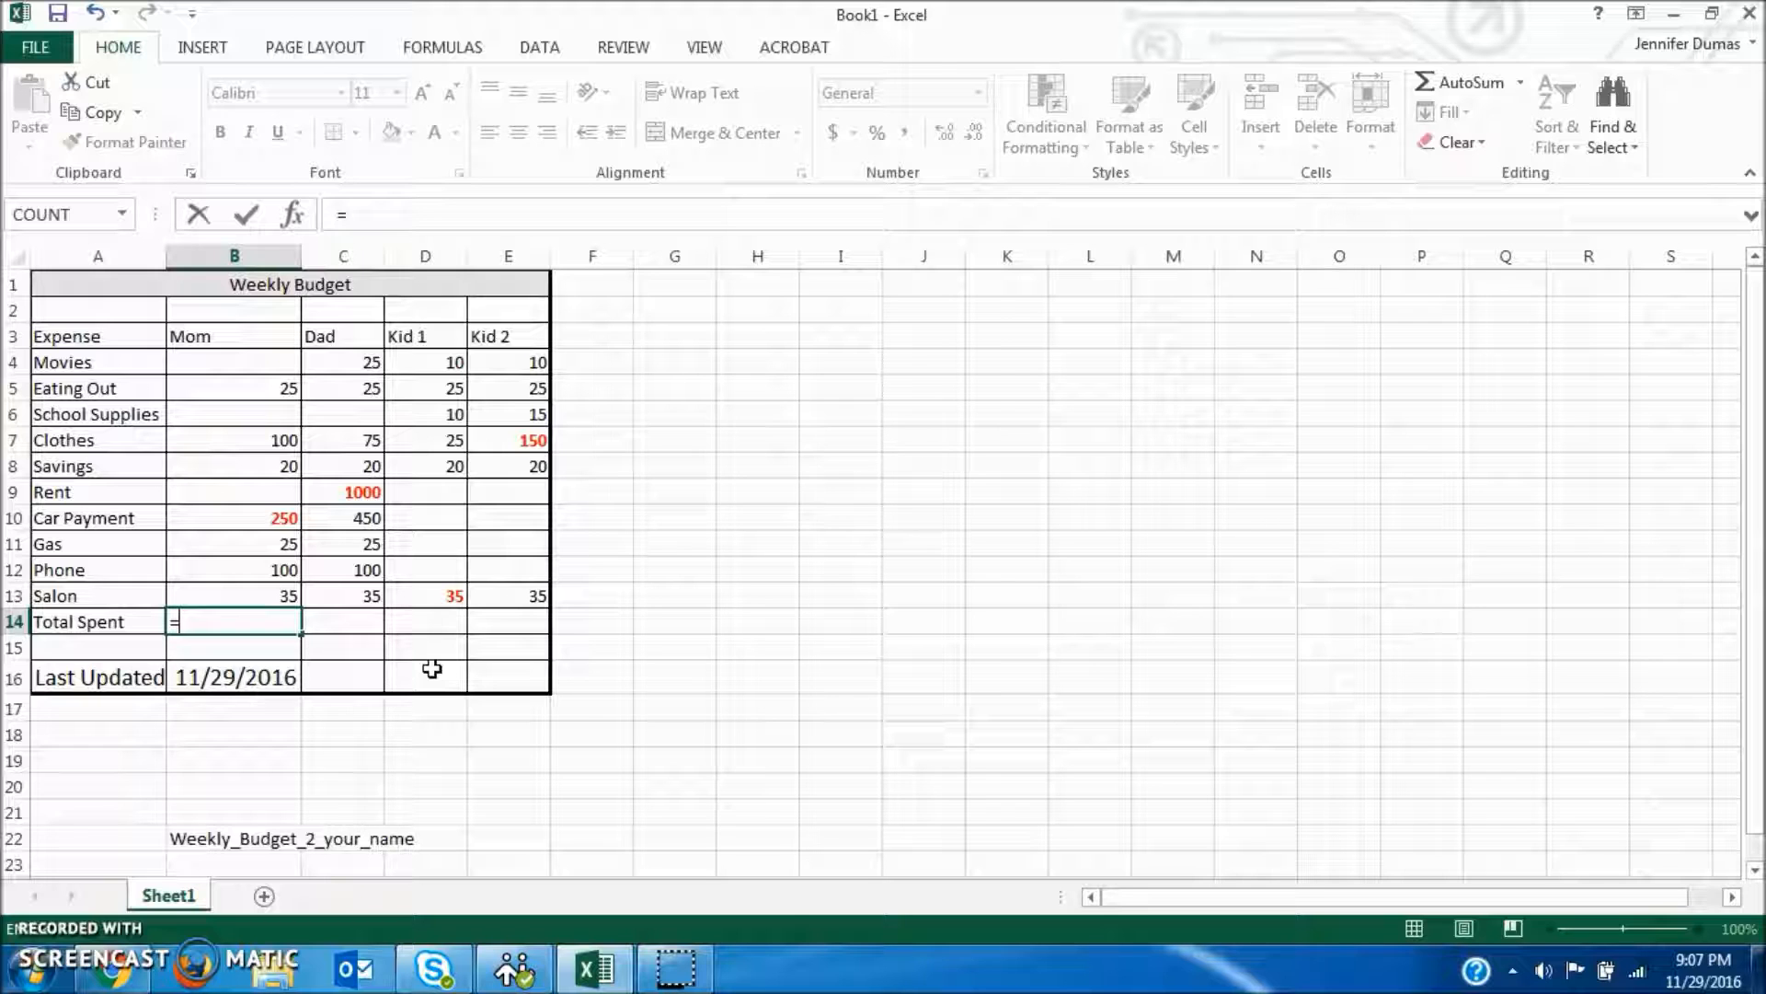
{"action": "type", "text": "sum"}
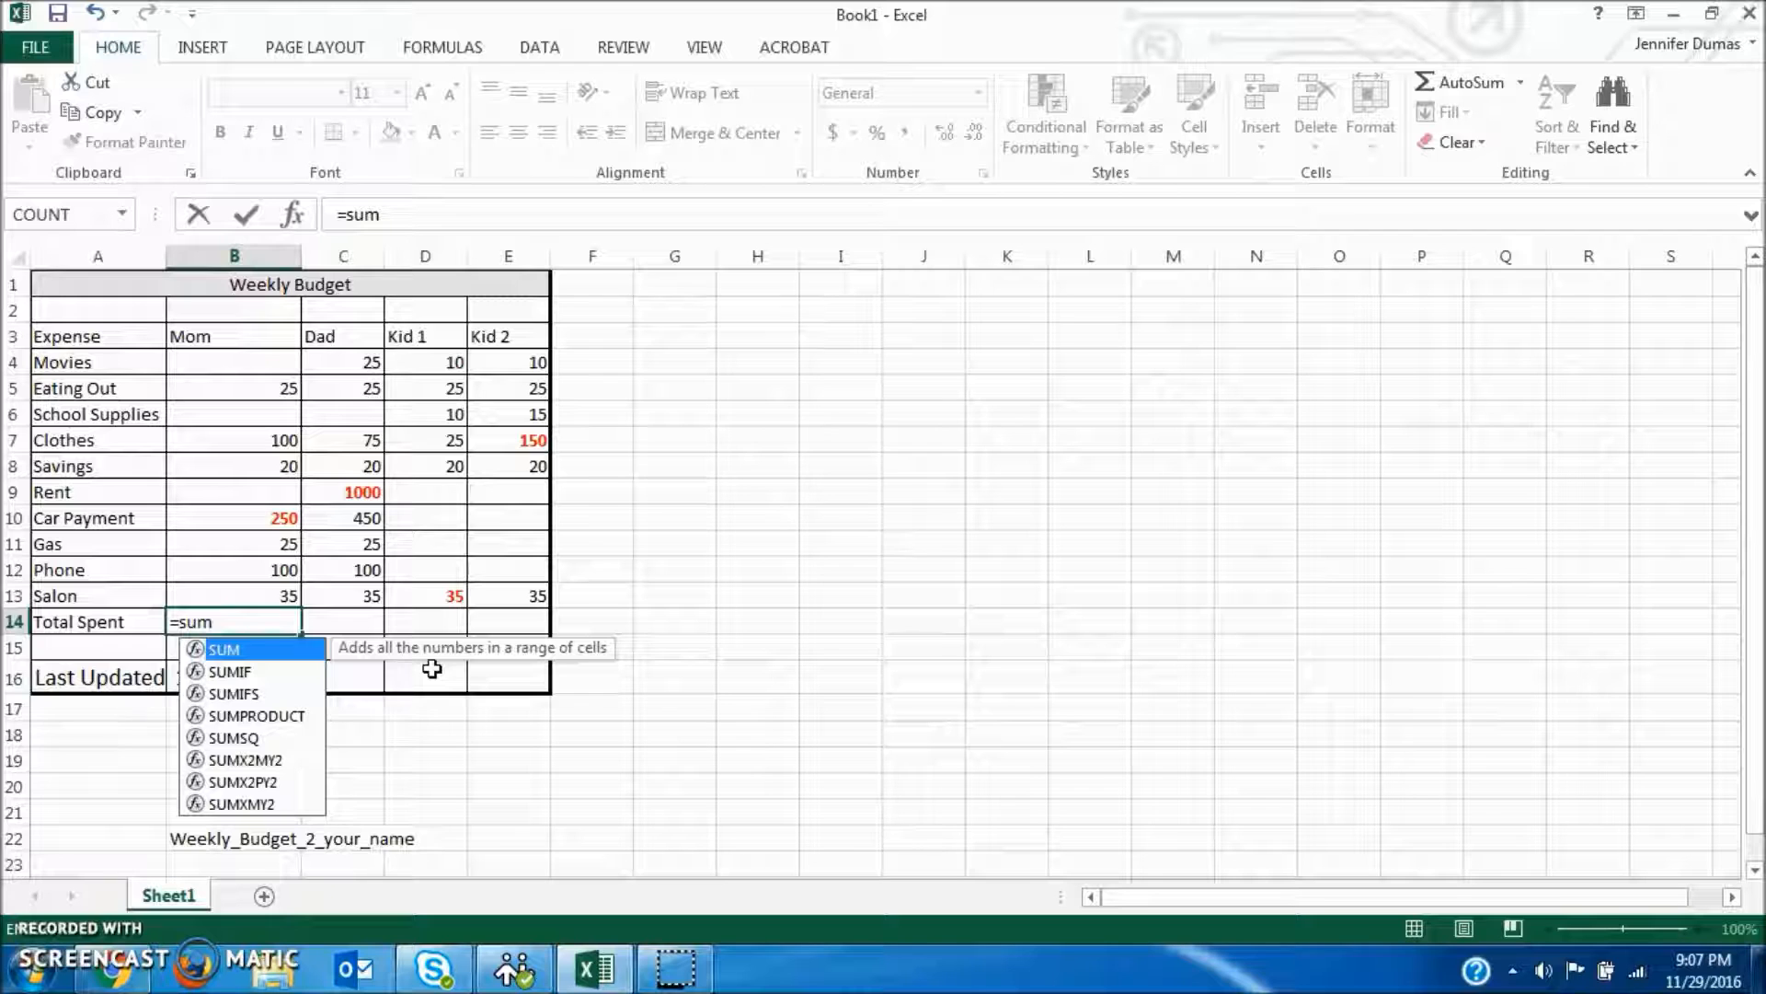
{"action": "type", "text": "("}
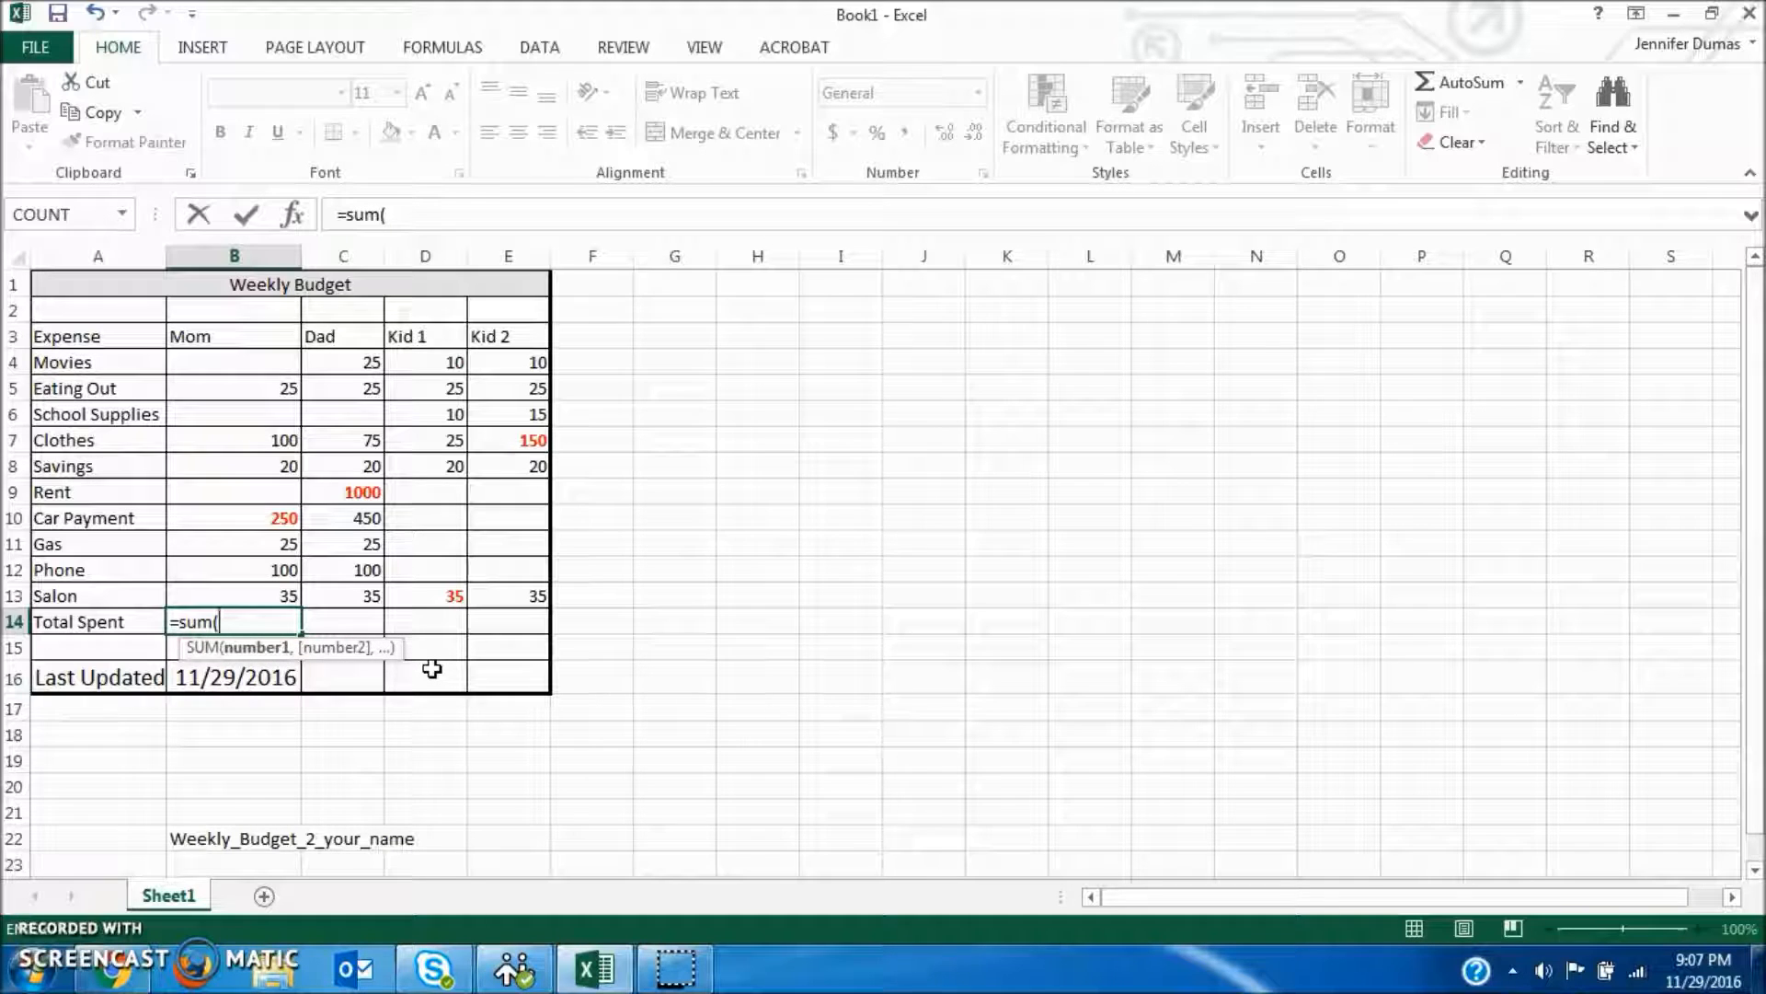
{"action": "left_click_drag", "start_coordinate": [248, 363], "coordinate": [268, 594]}
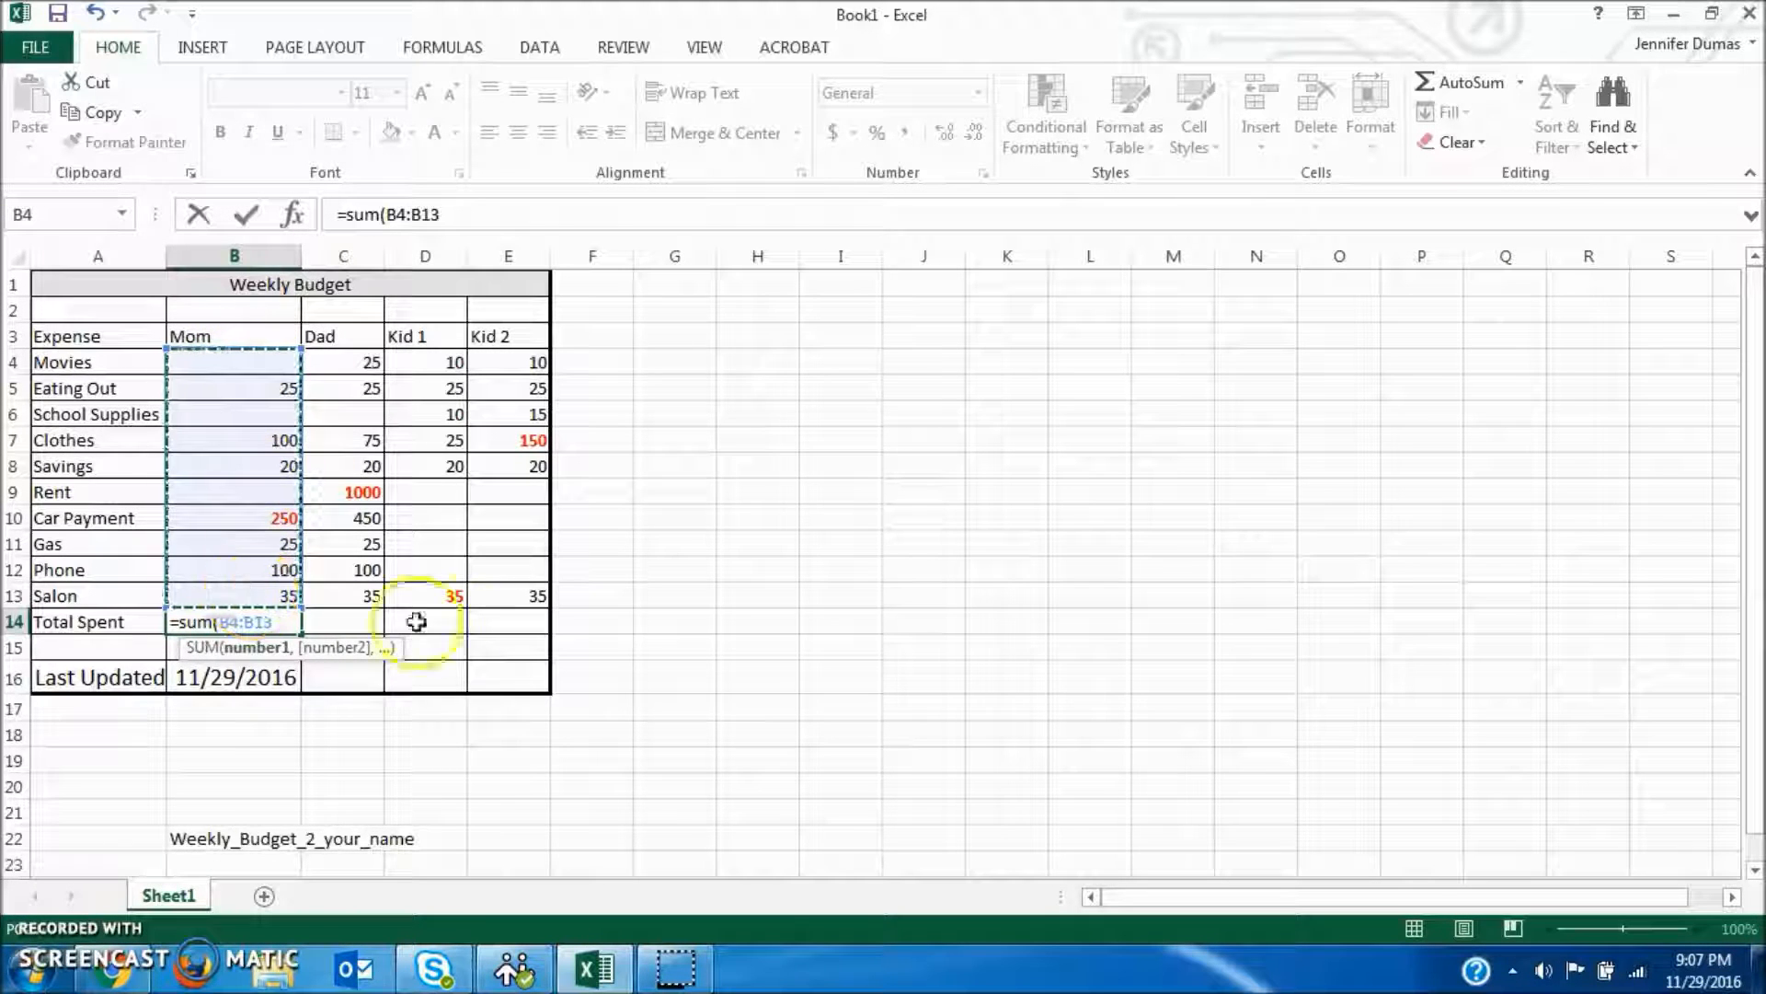
{"action": "key", "text": "Return"}
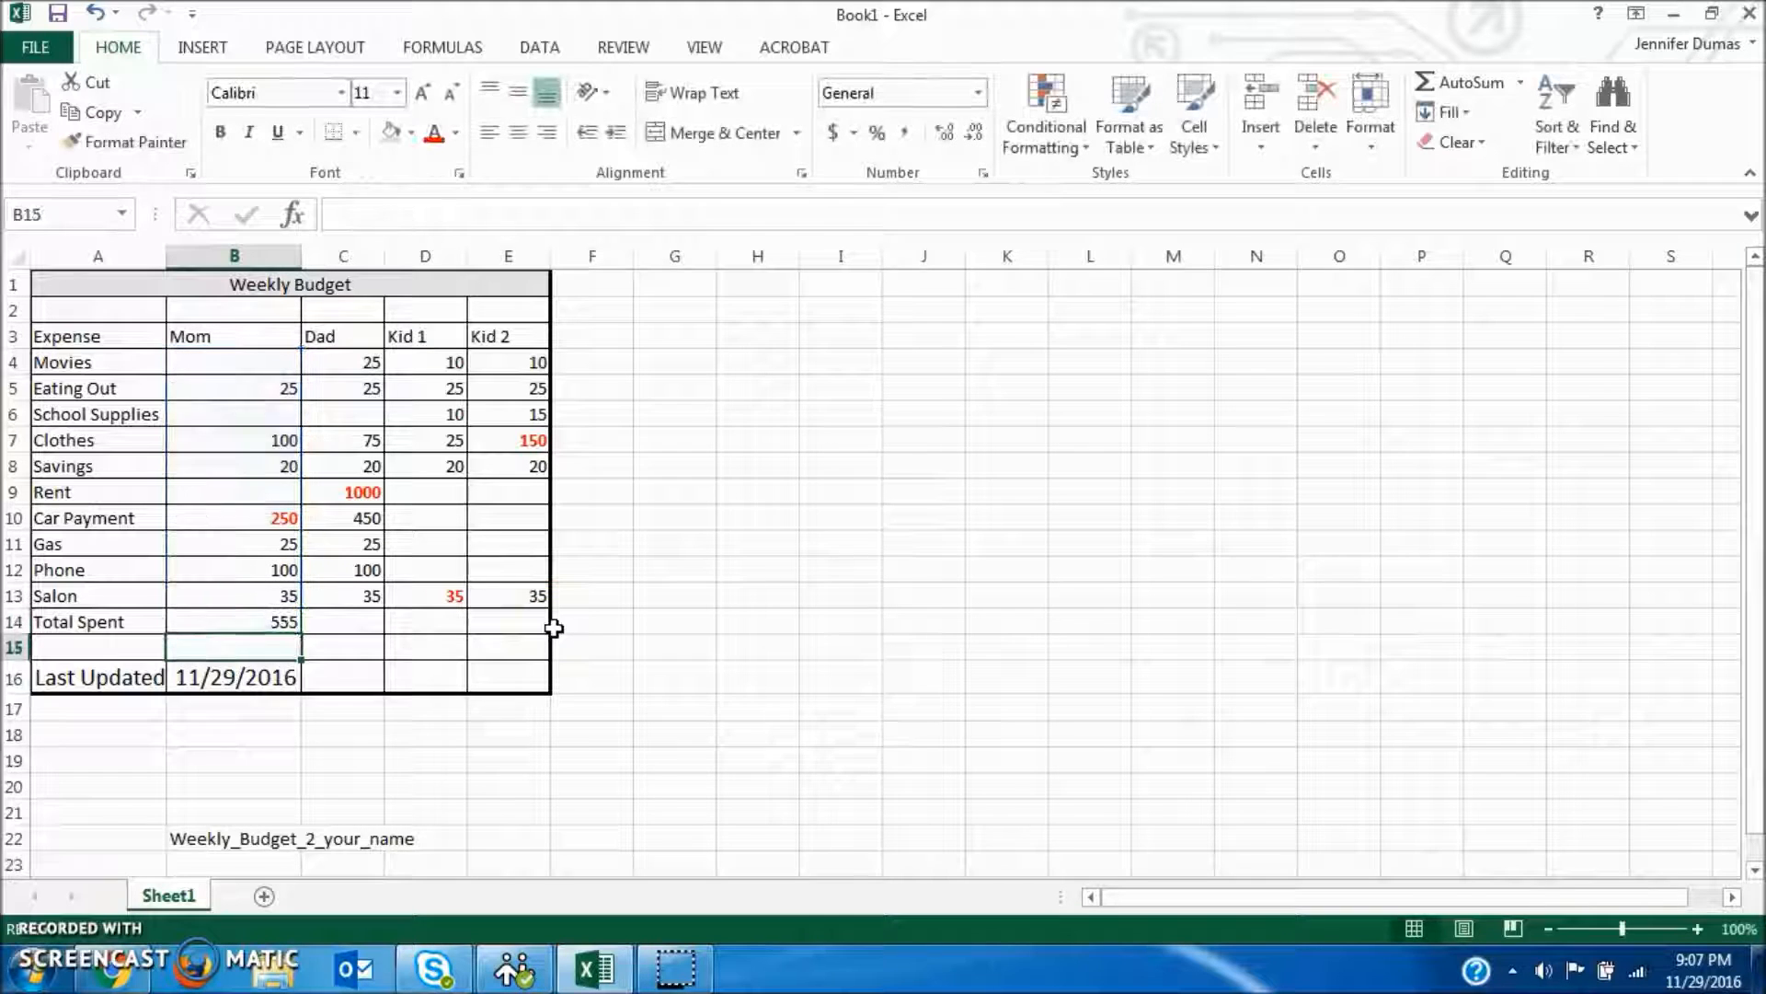
{"action": "left_click", "coordinate": [282, 621]}
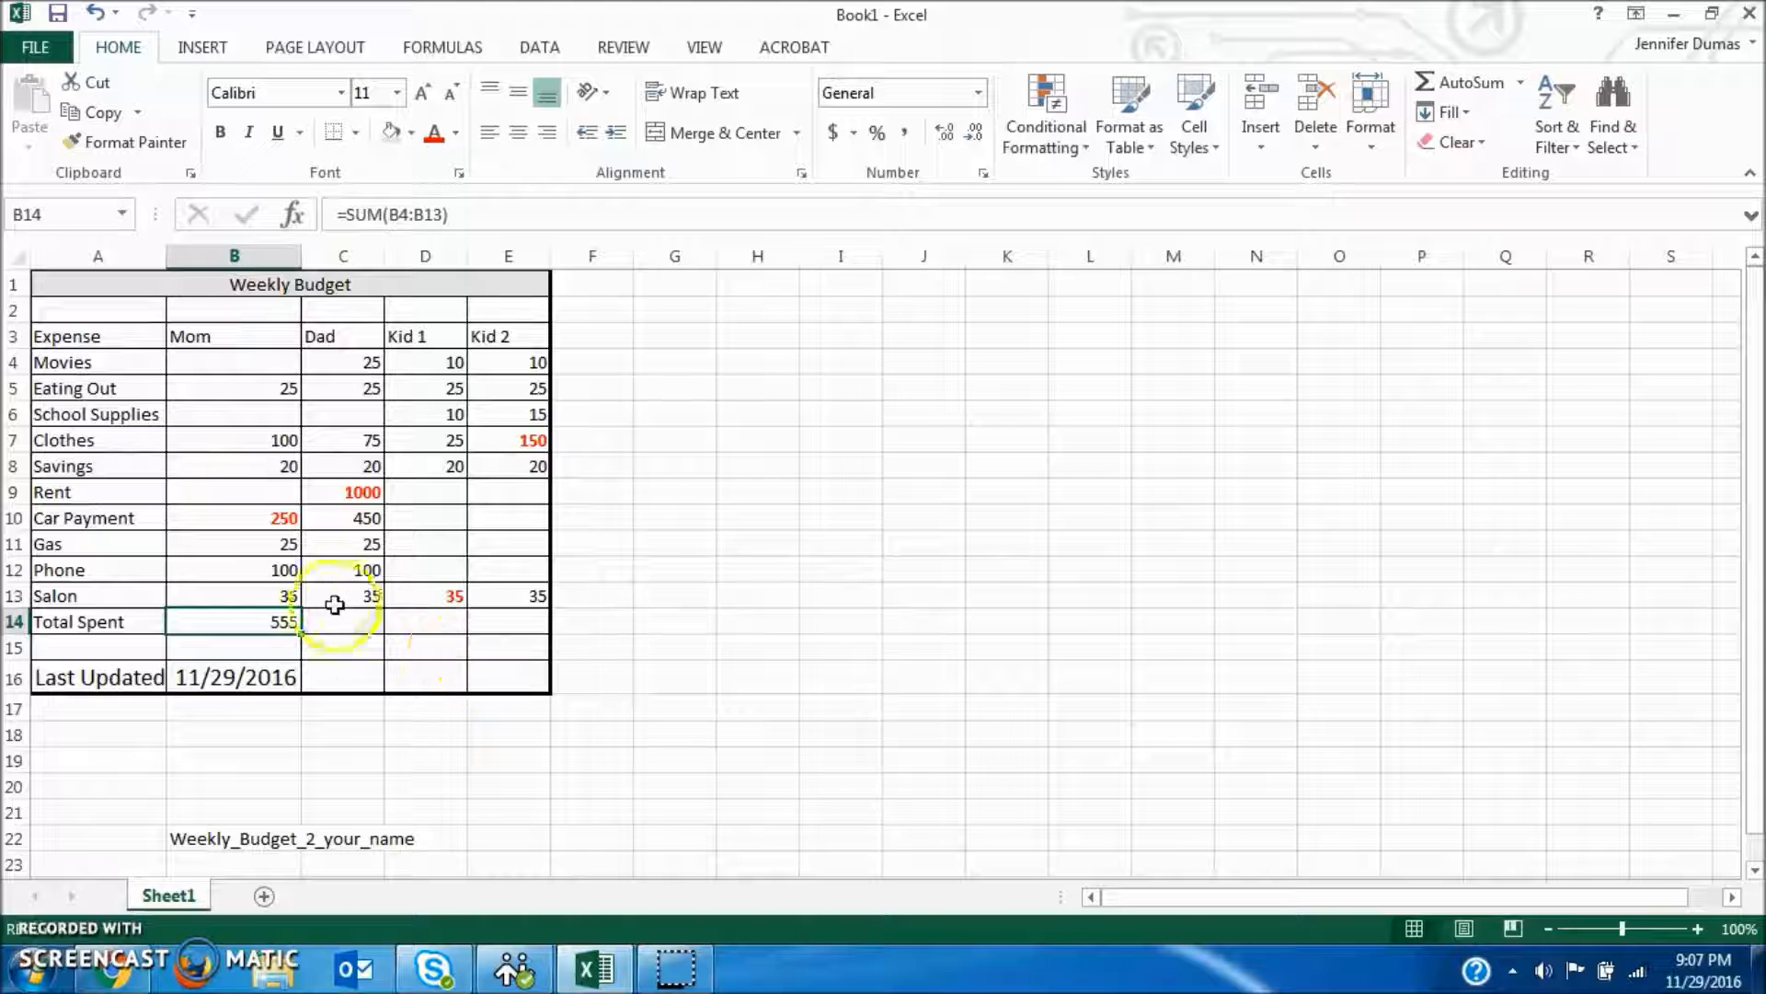
Step: Total Dad's expenses in cell C14 with a SUM formula over C4:C13
{"action": "left_click", "coordinate": [358, 623]}
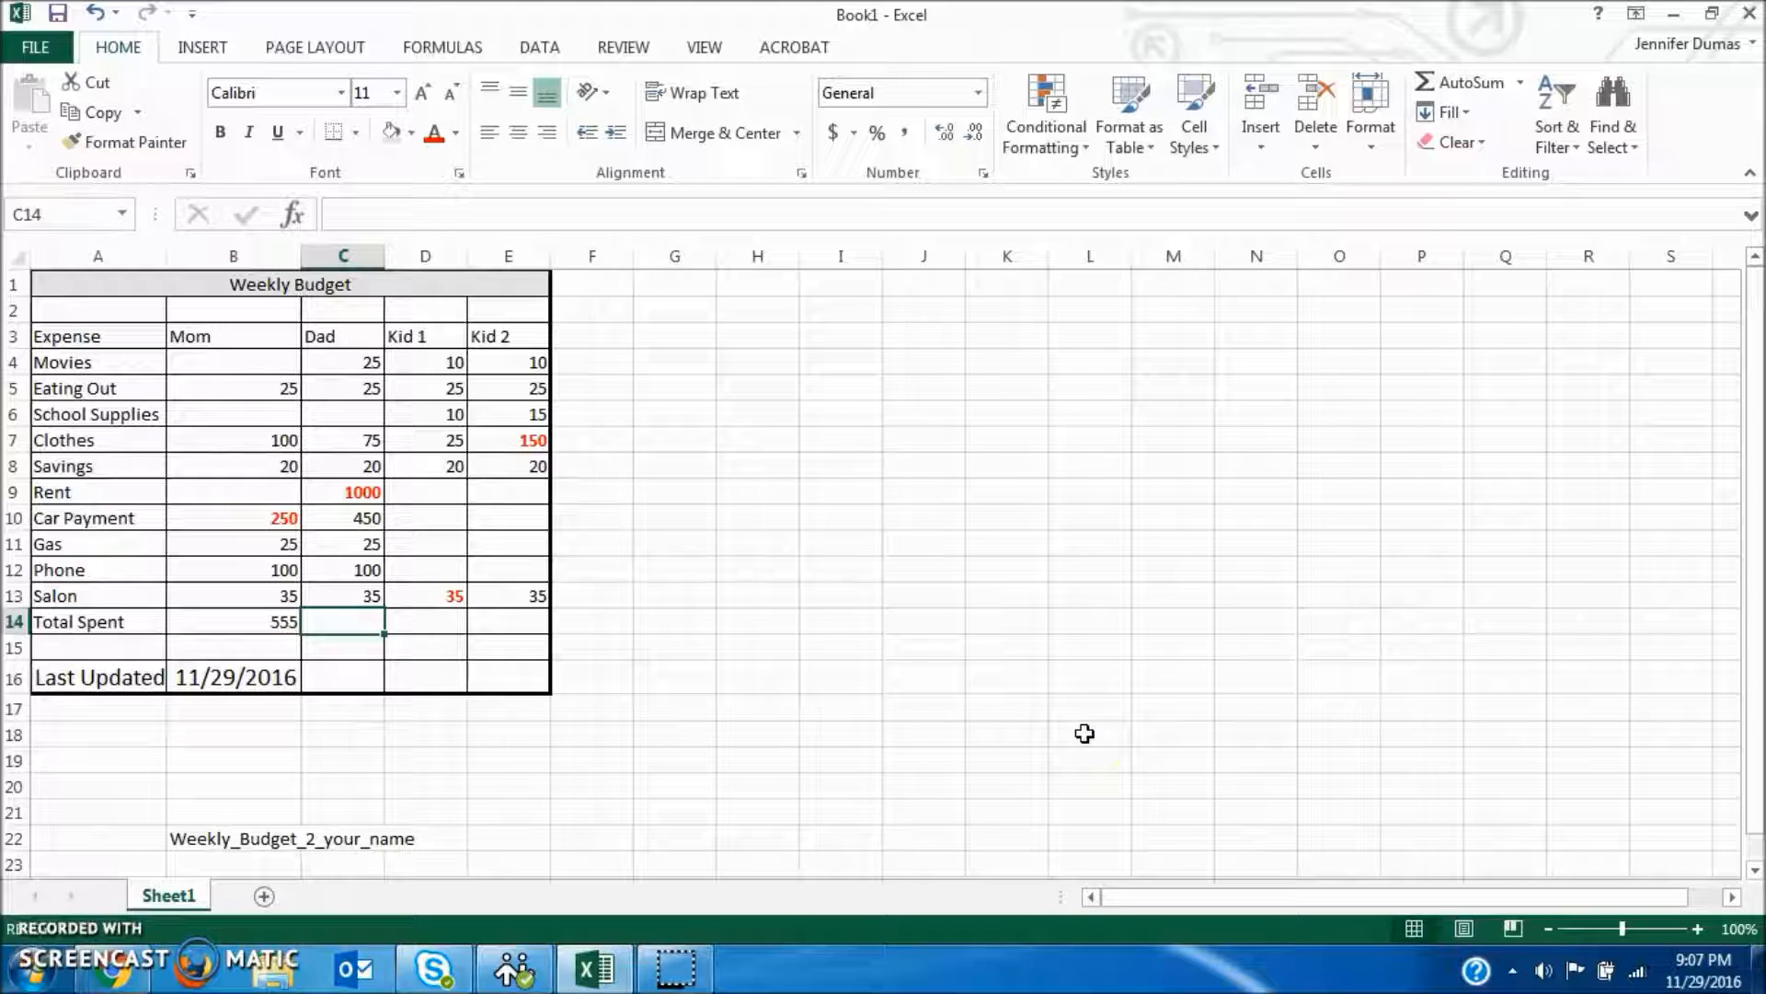
{"action": "type", "text": "=sum"}
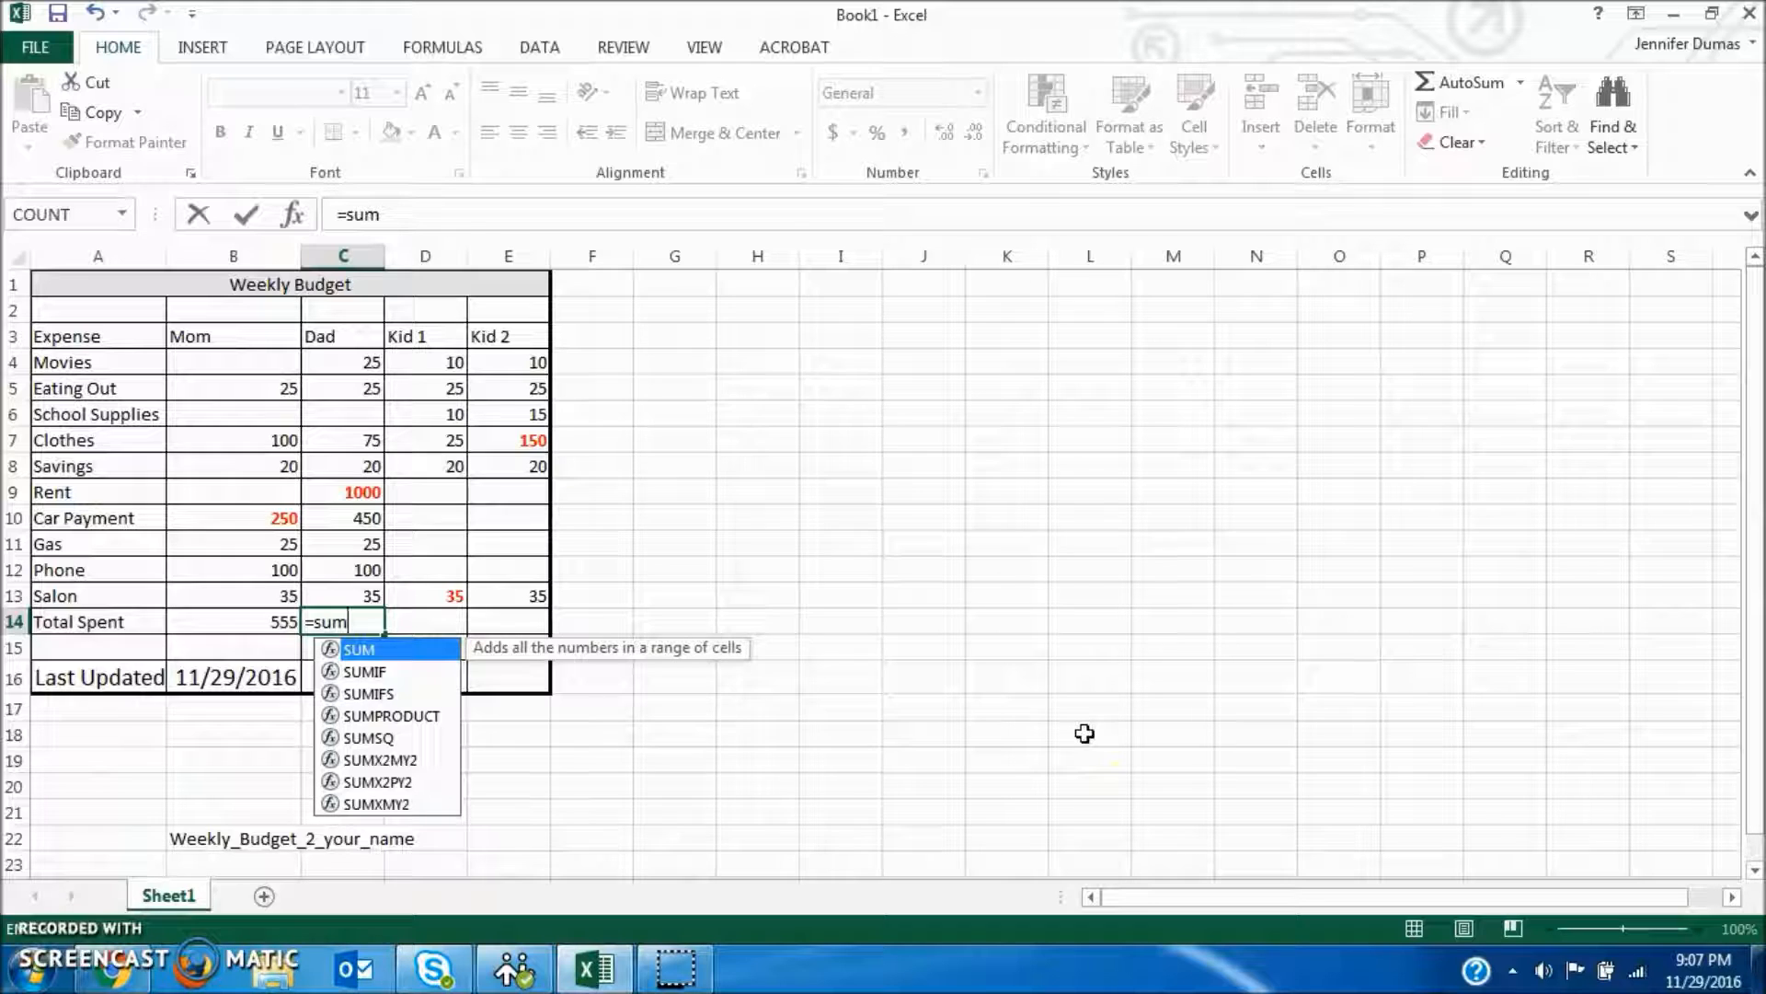
{"action": "type", "text": "("}
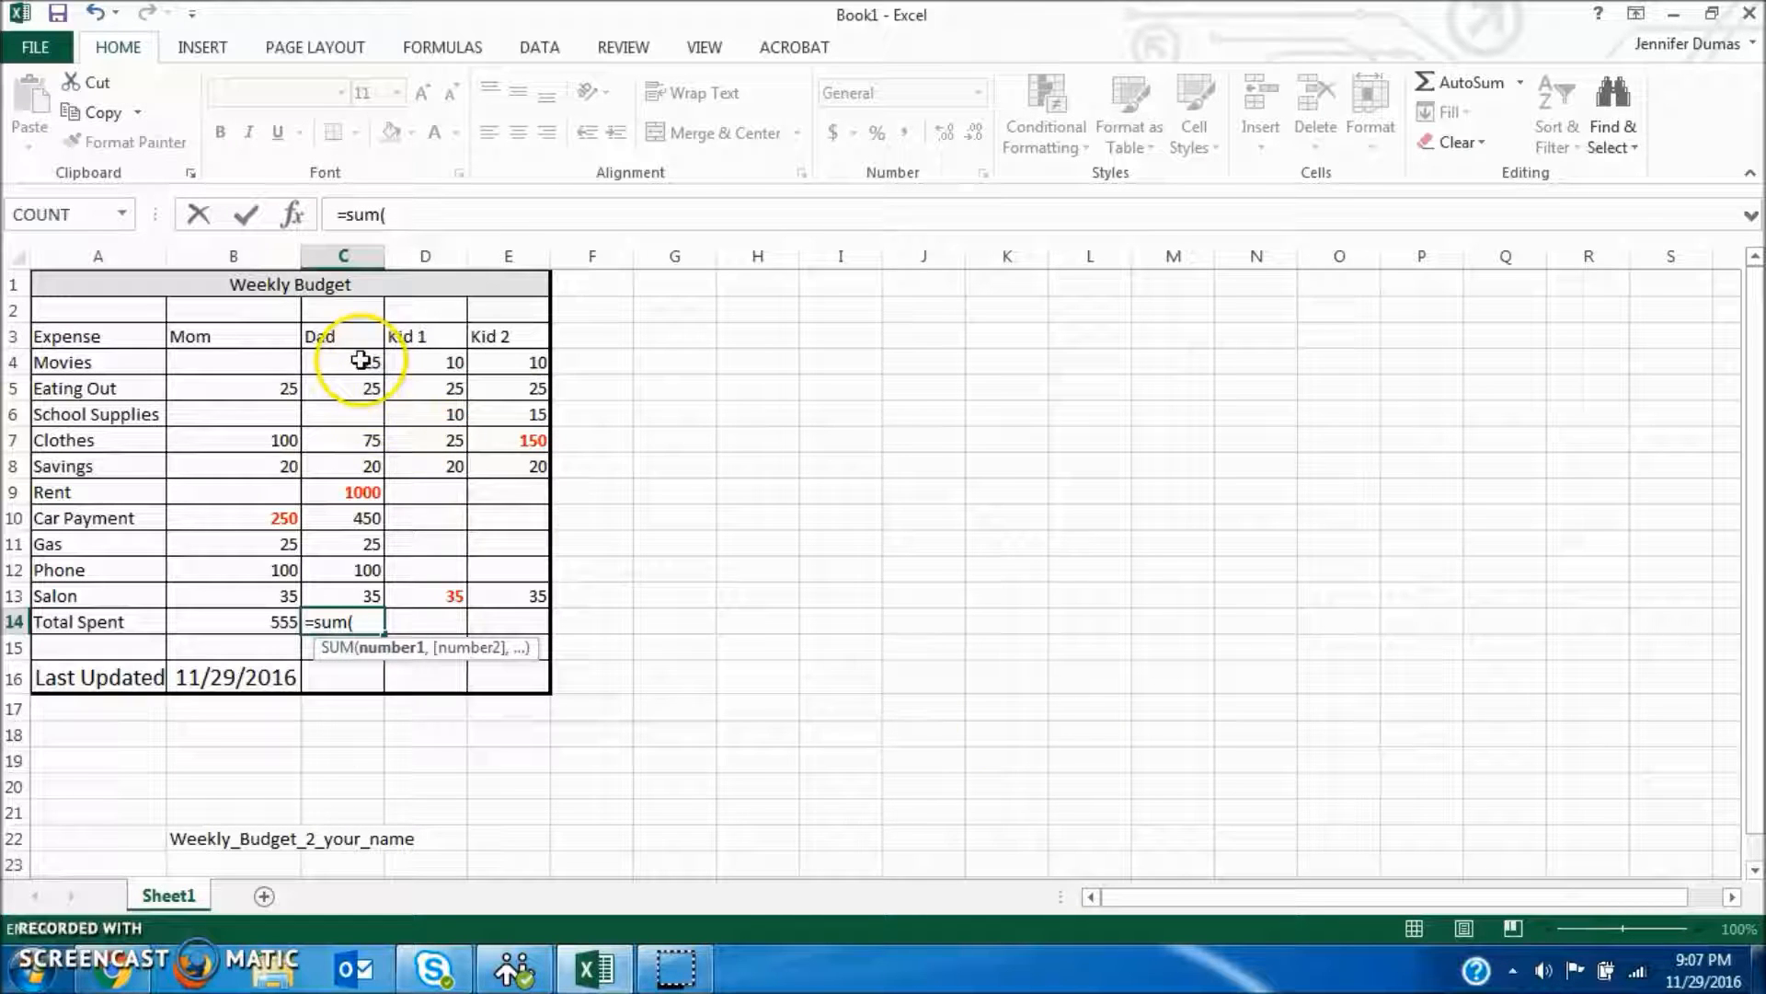
{"action": "left_click_drag", "start_coordinate": [364, 361], "coordinate": [363, 589]}
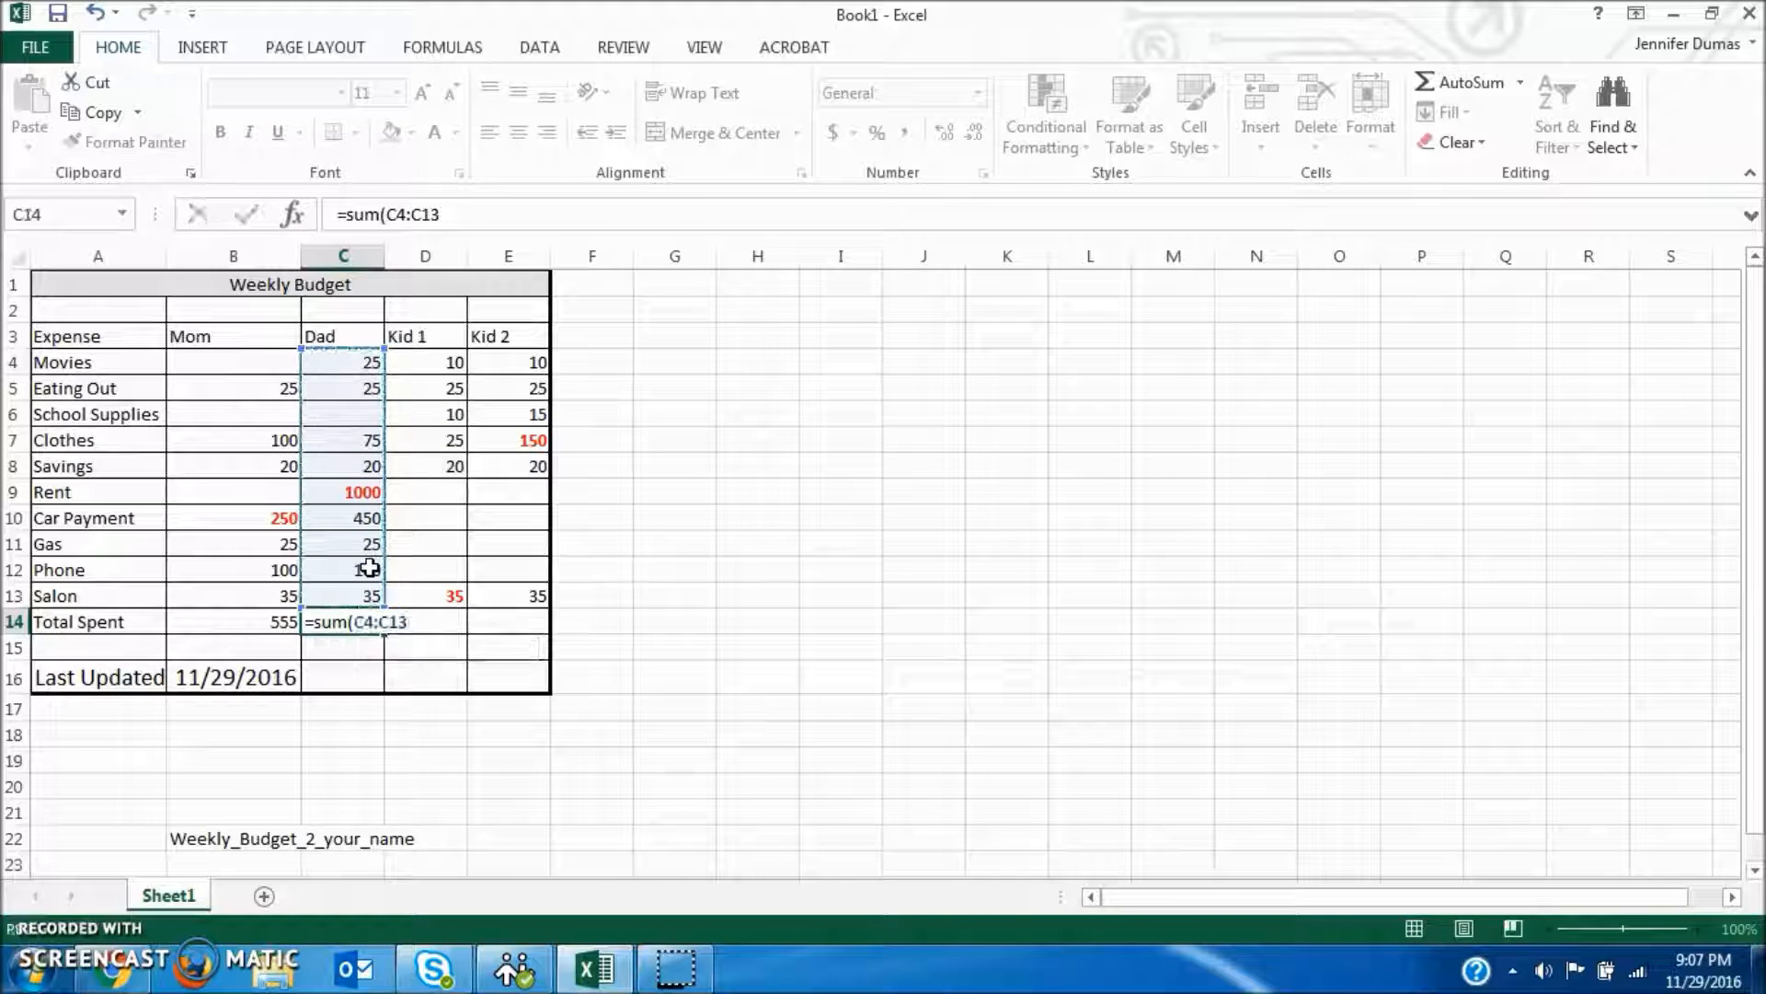
{"action": "key", "text": "Return"}
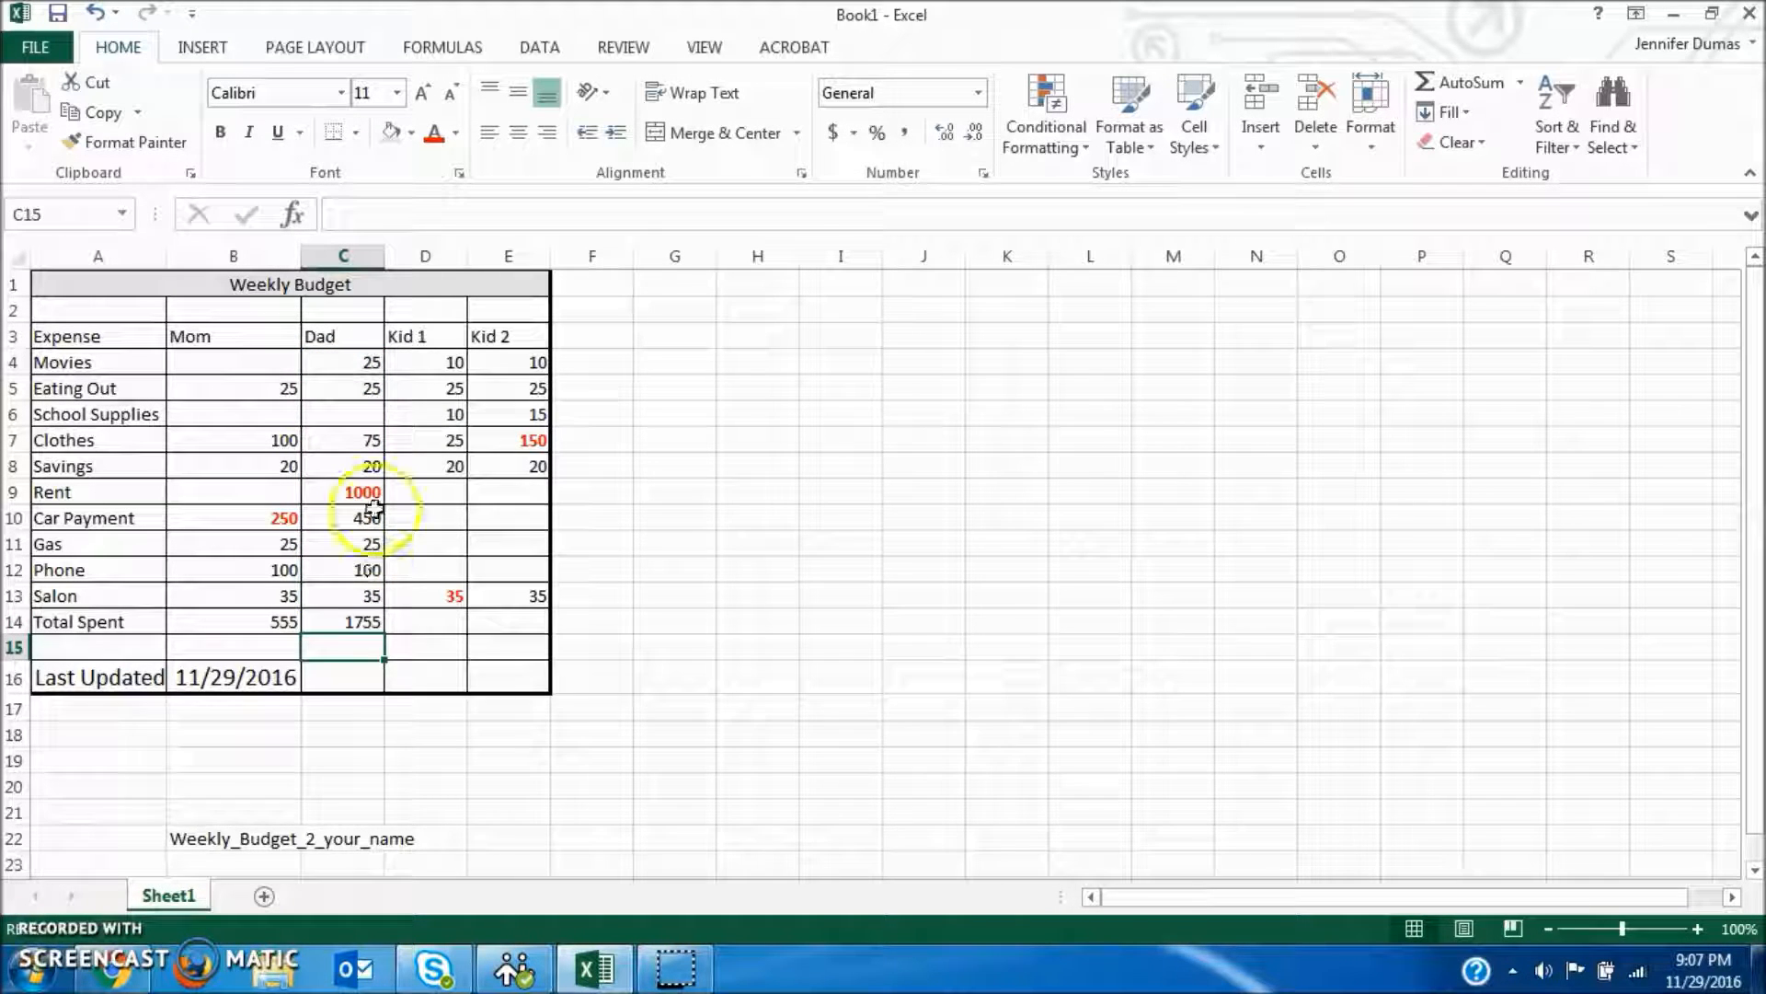
Step: Copy the total formula from C14 into D14 for Kid 1's column
{"action": "left_click", "coordinate": [361, 623]}
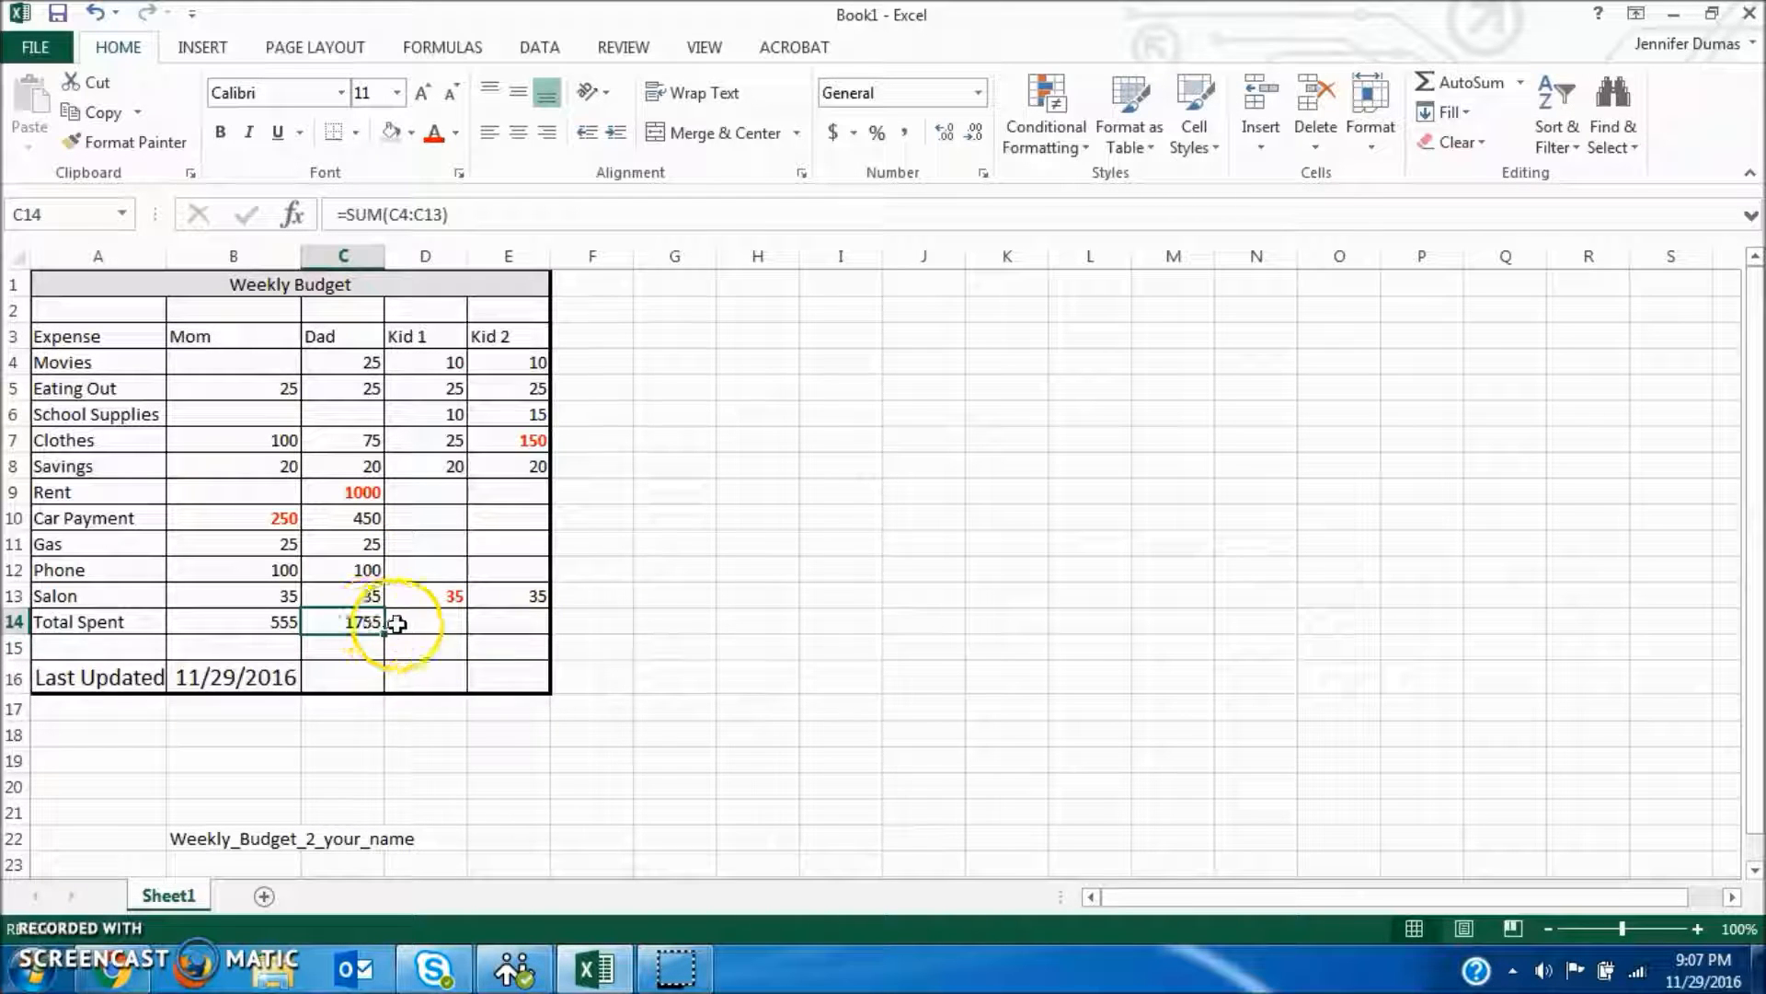
{"action": "key", "text": "ctrl+c"}
{"action": "left_click", "coordinate": [430, 628]}
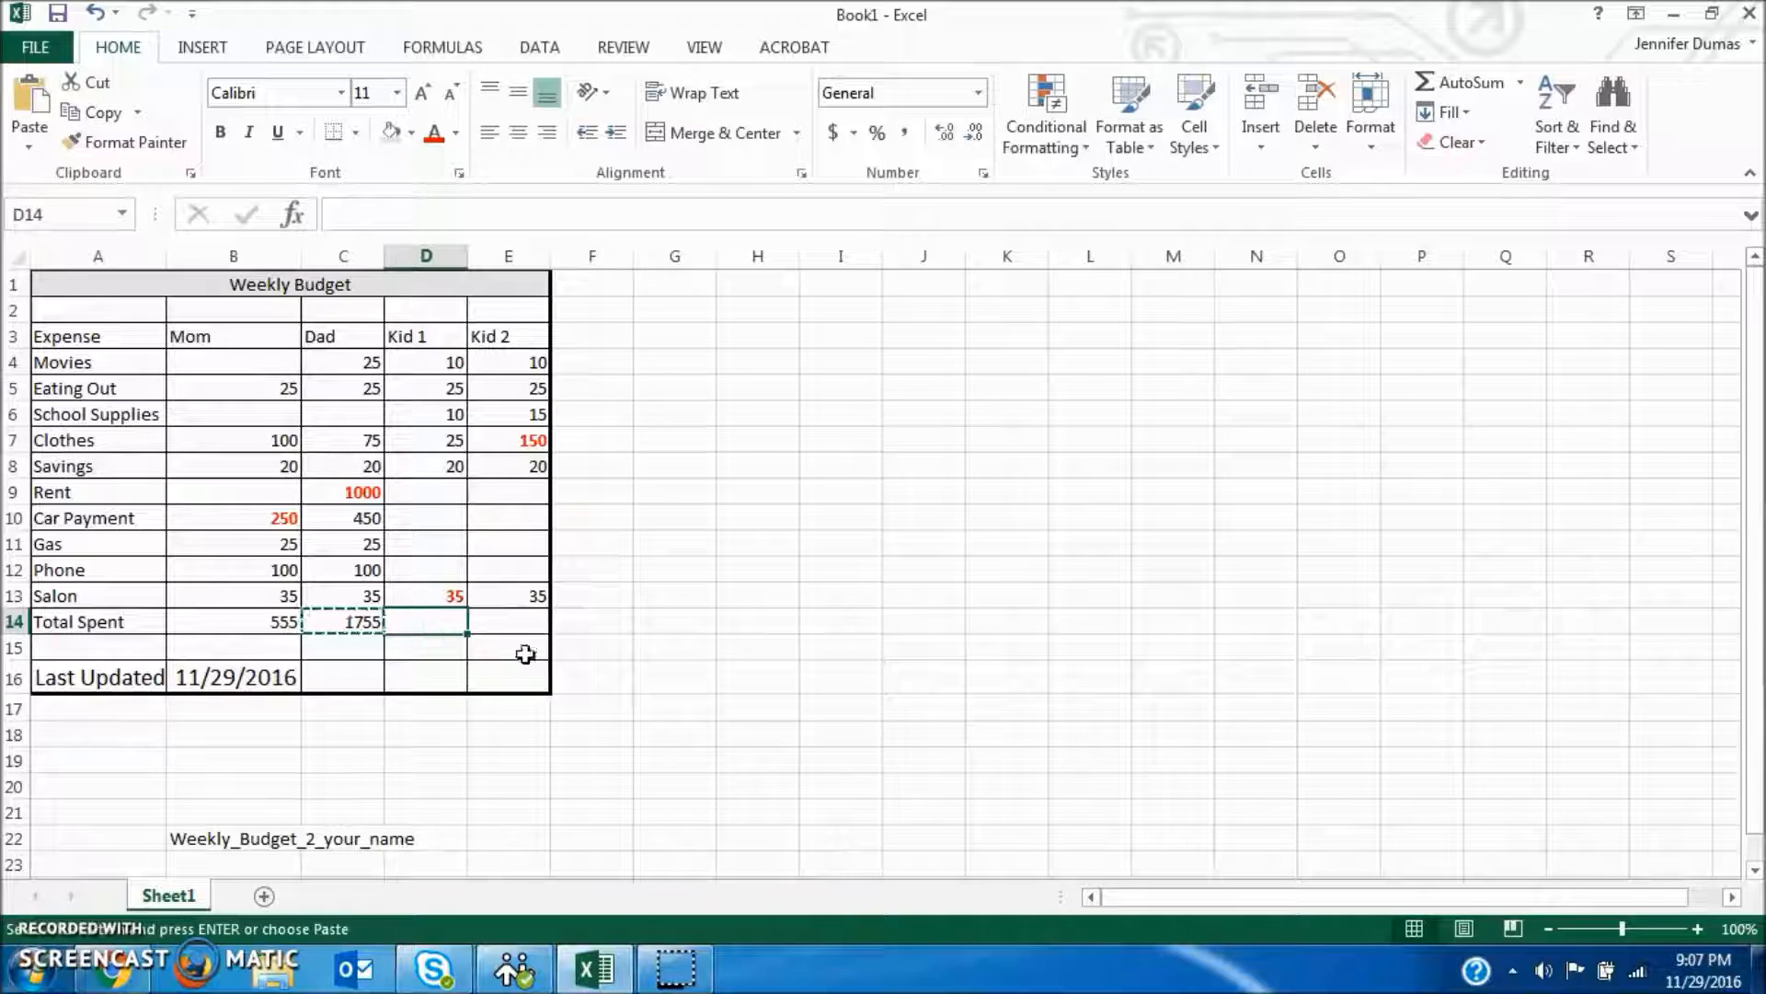
{"action": "key", "text": "ctrl+v"}
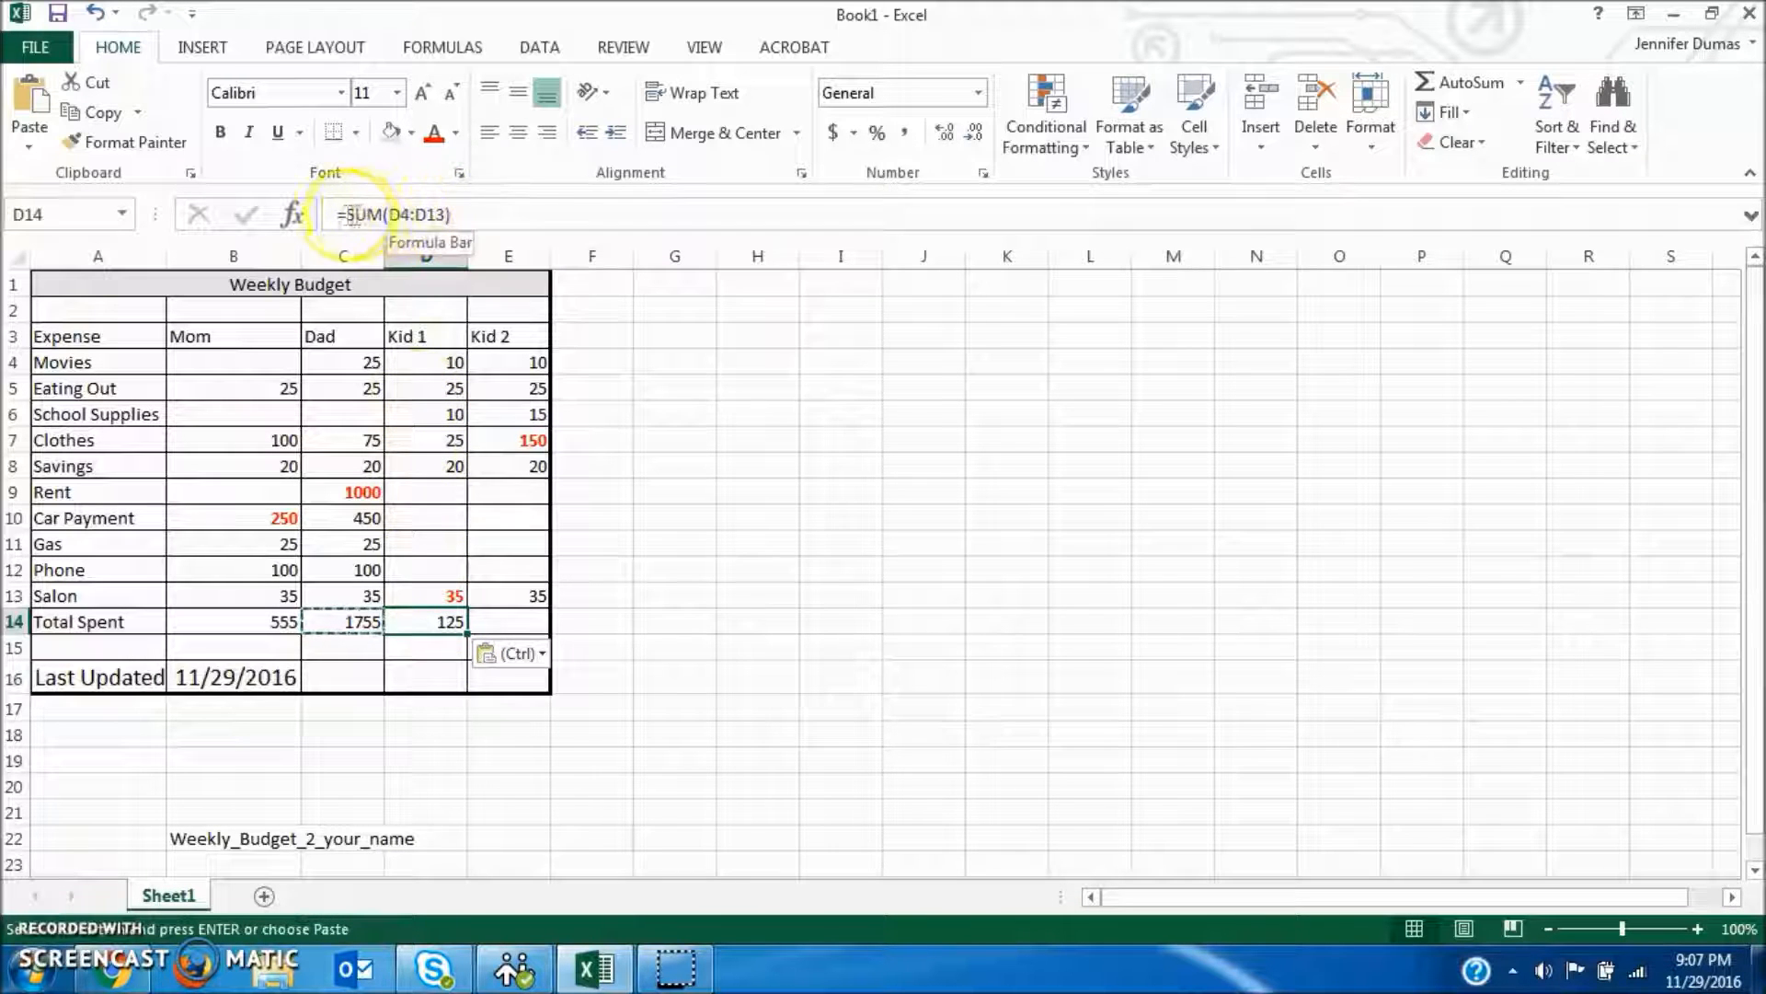
Step: Check the existing total formulas in row 14 and paste the copied total formula into E14 for Kid 2's column
{"action": "left_click", "coordinate": [281, 618]}
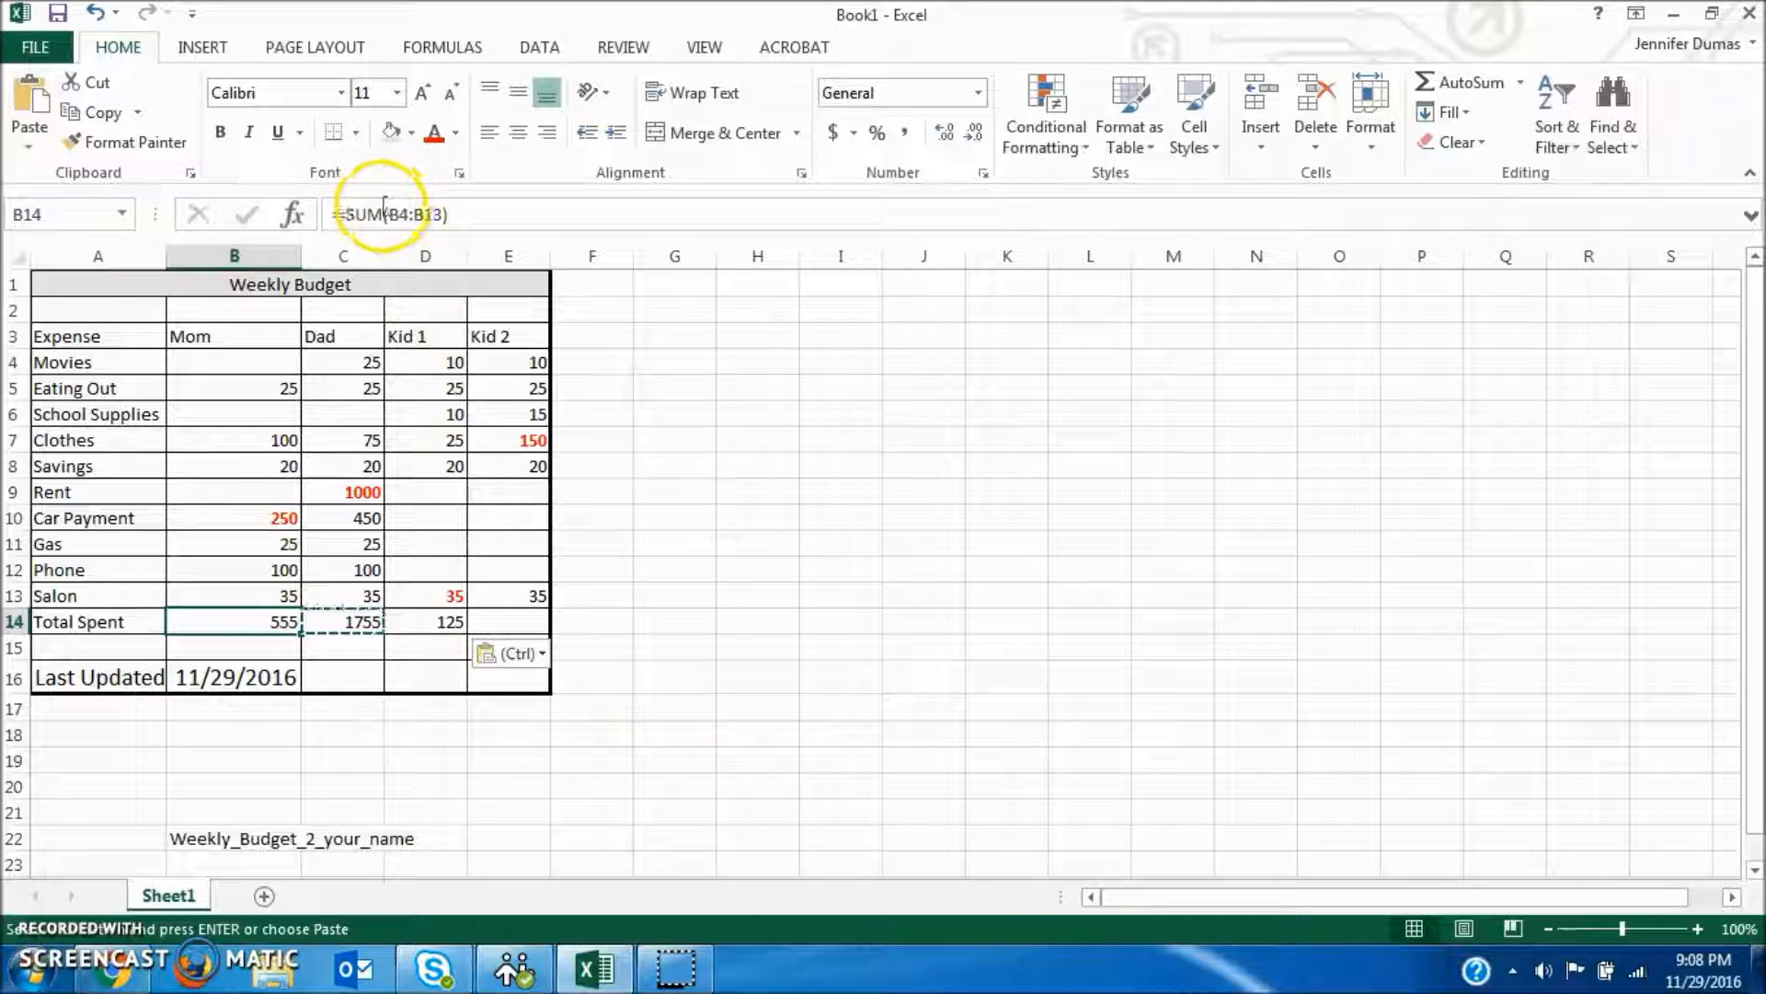
{"action": "left_click", "coordinate": [350, 622]}
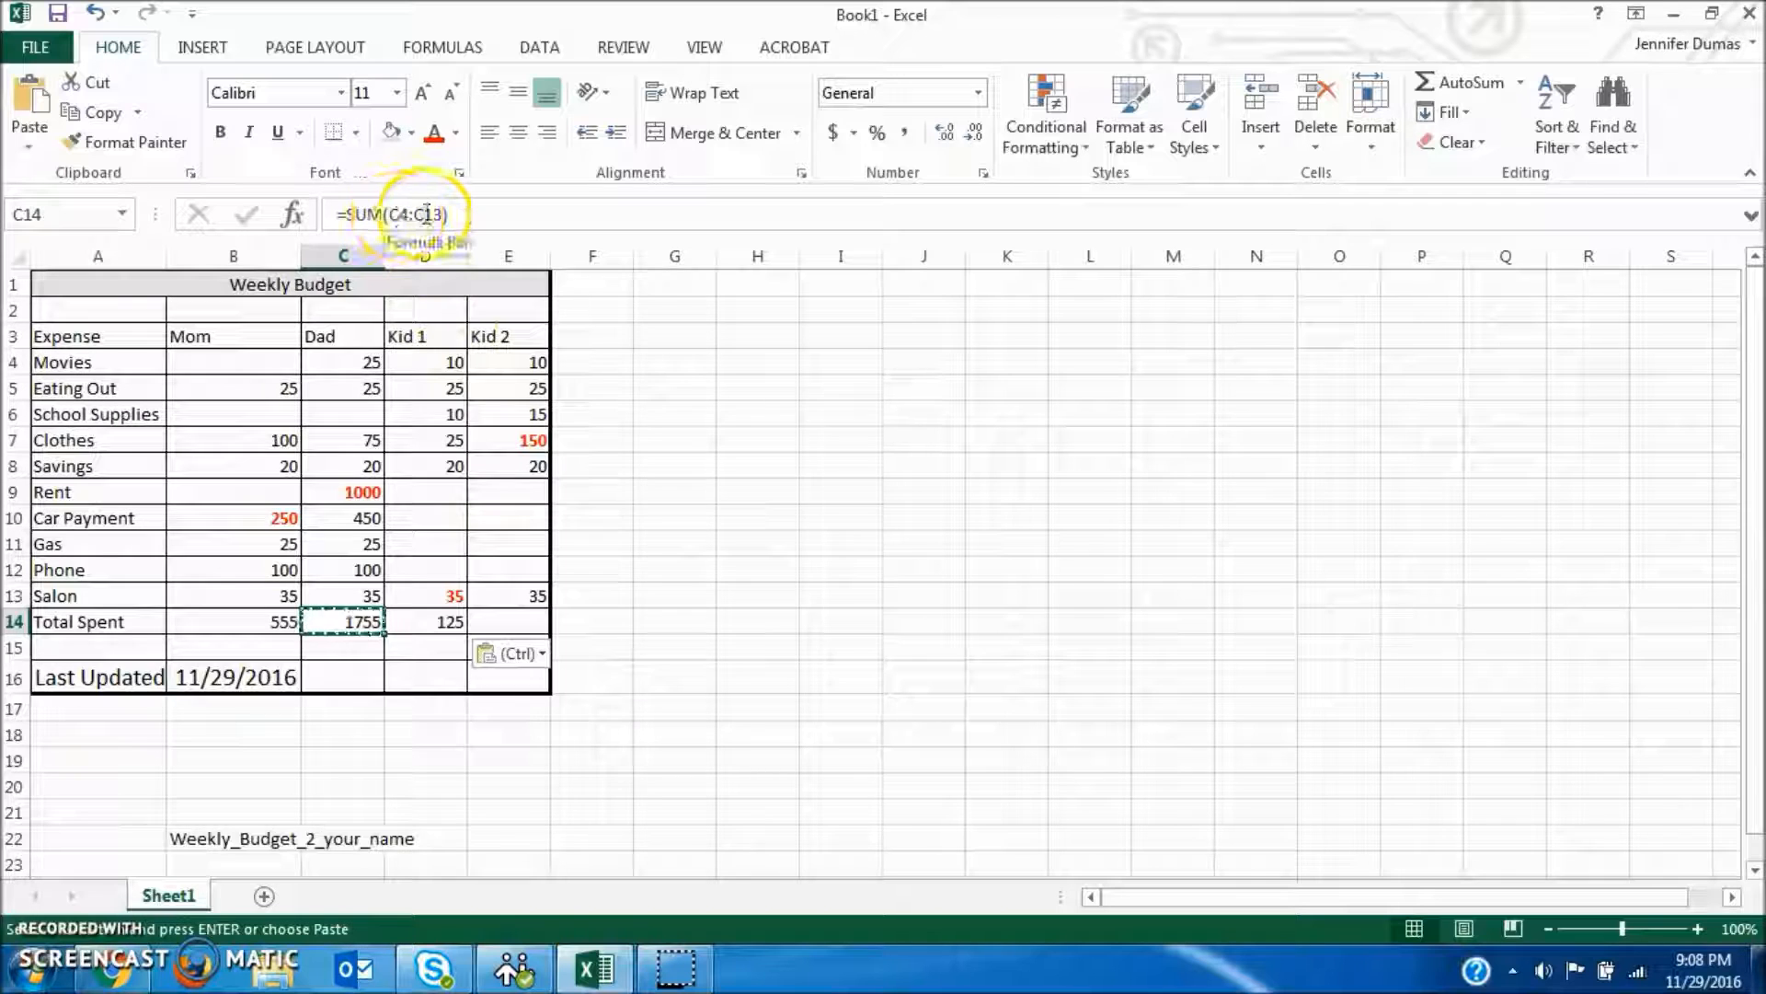
{"action": "left_click", "coordinate": [449, 621]}
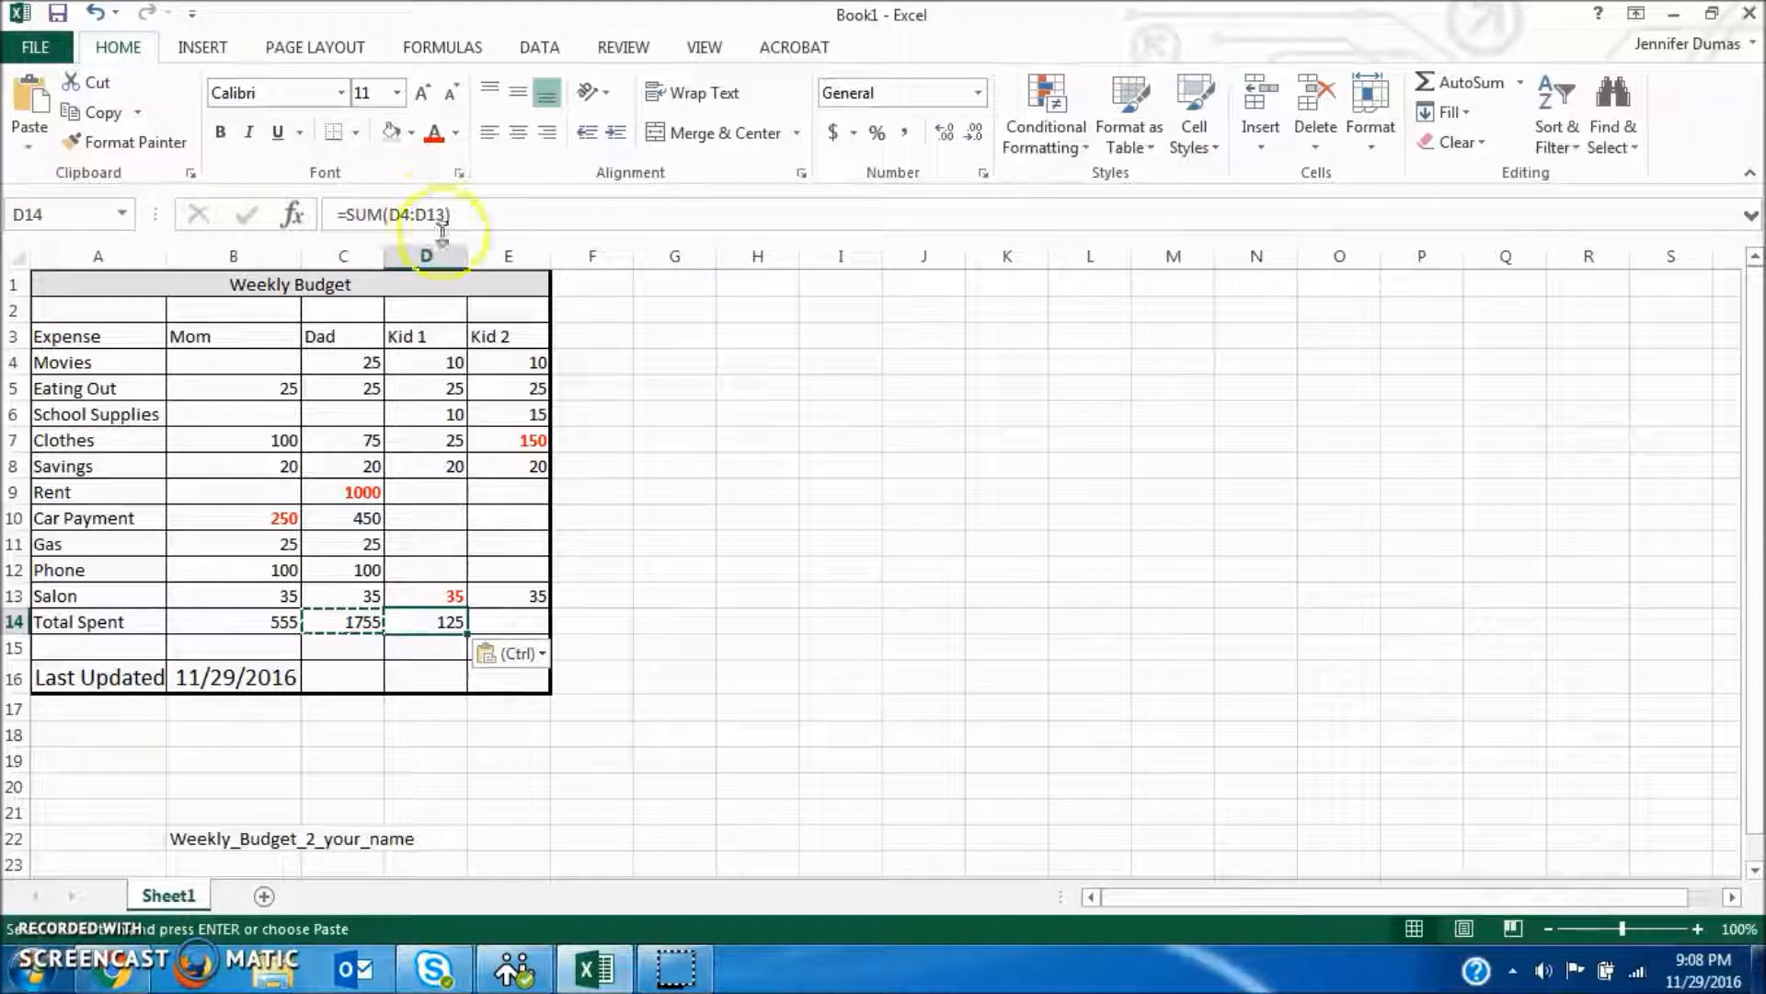
{"action": "left_click", "coordinate": [510, 622]}
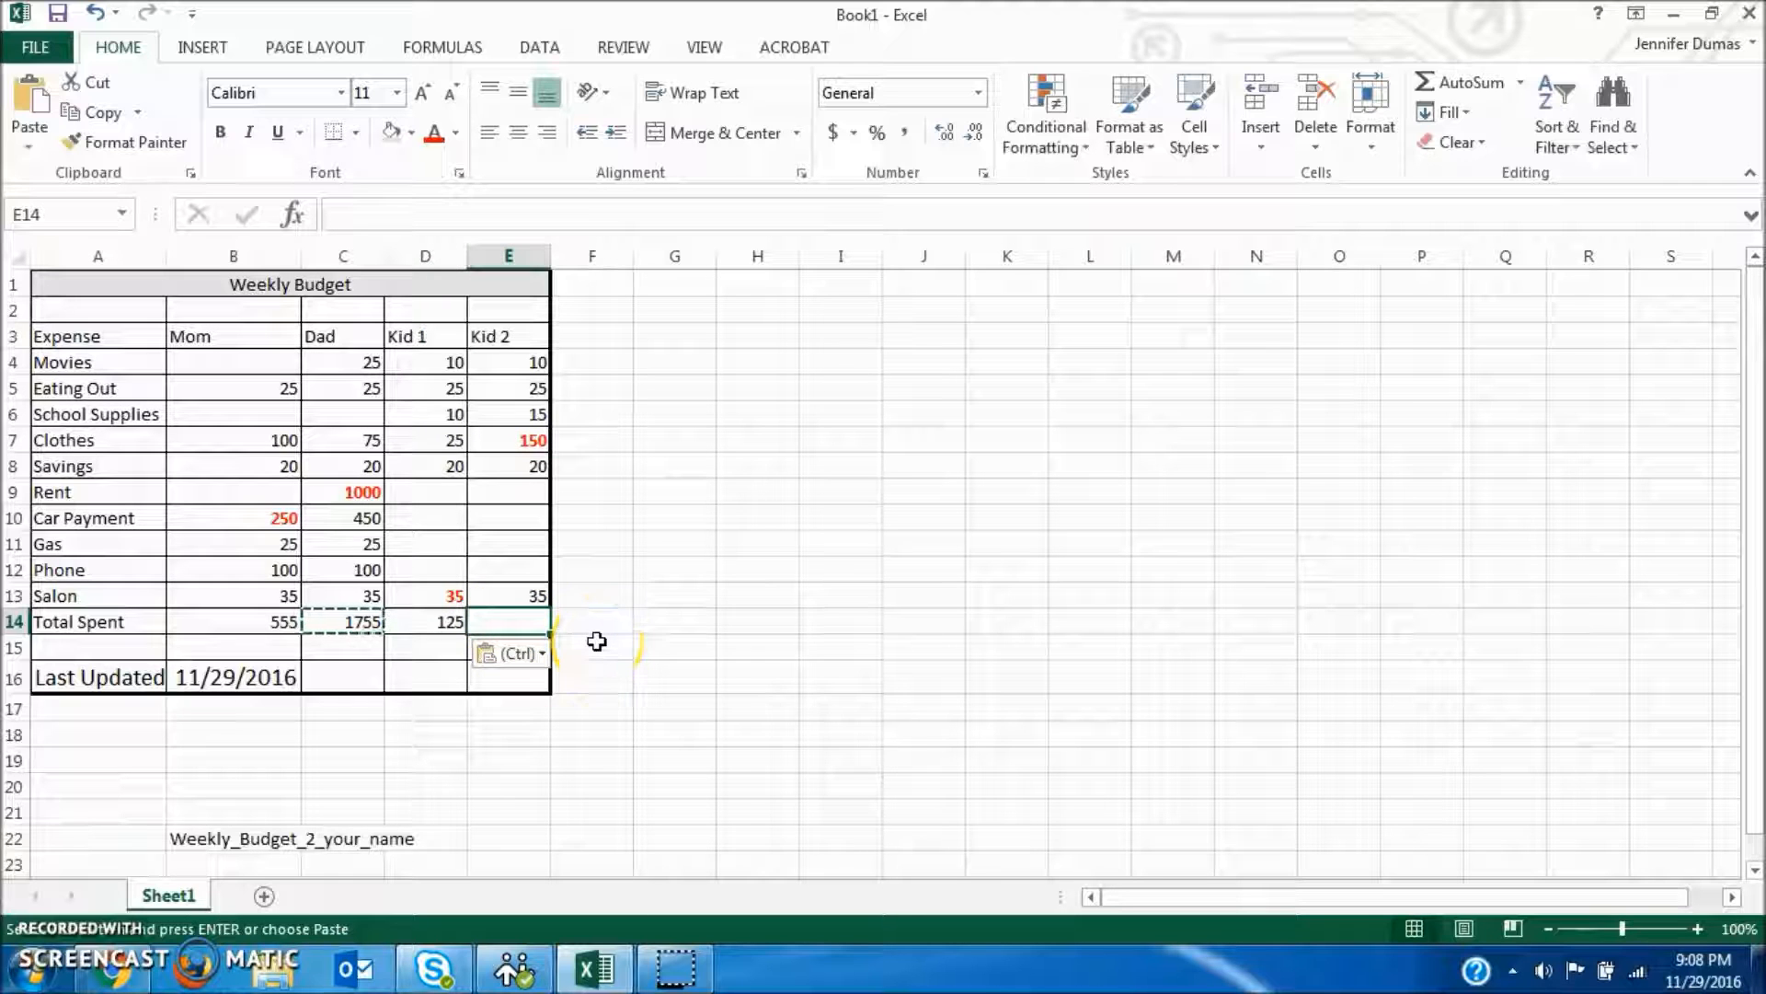
{"action": "key", "text": "ctrl+v"}
{"action": "left_click", "coordinate": [520, 621]}
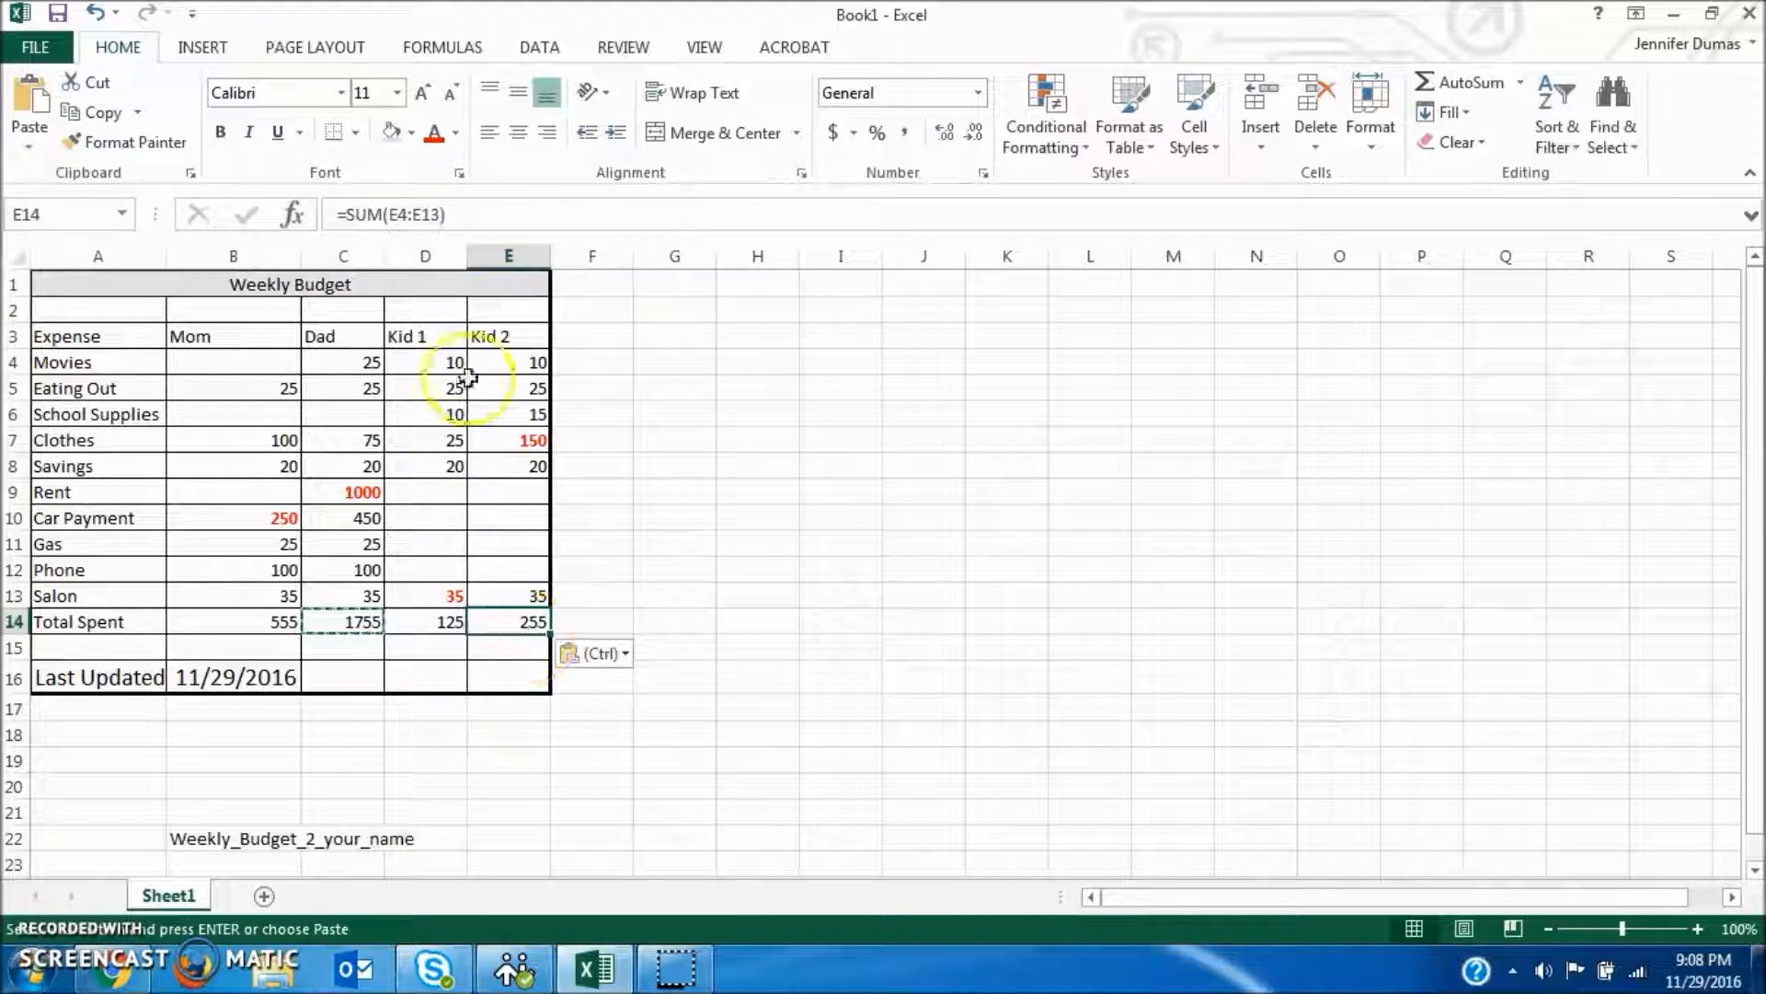
Step: Enter the label Number of Expenses in cell A15 and widen column A to fit it
{"action": "left_click", "coordinate": [76, 651]}
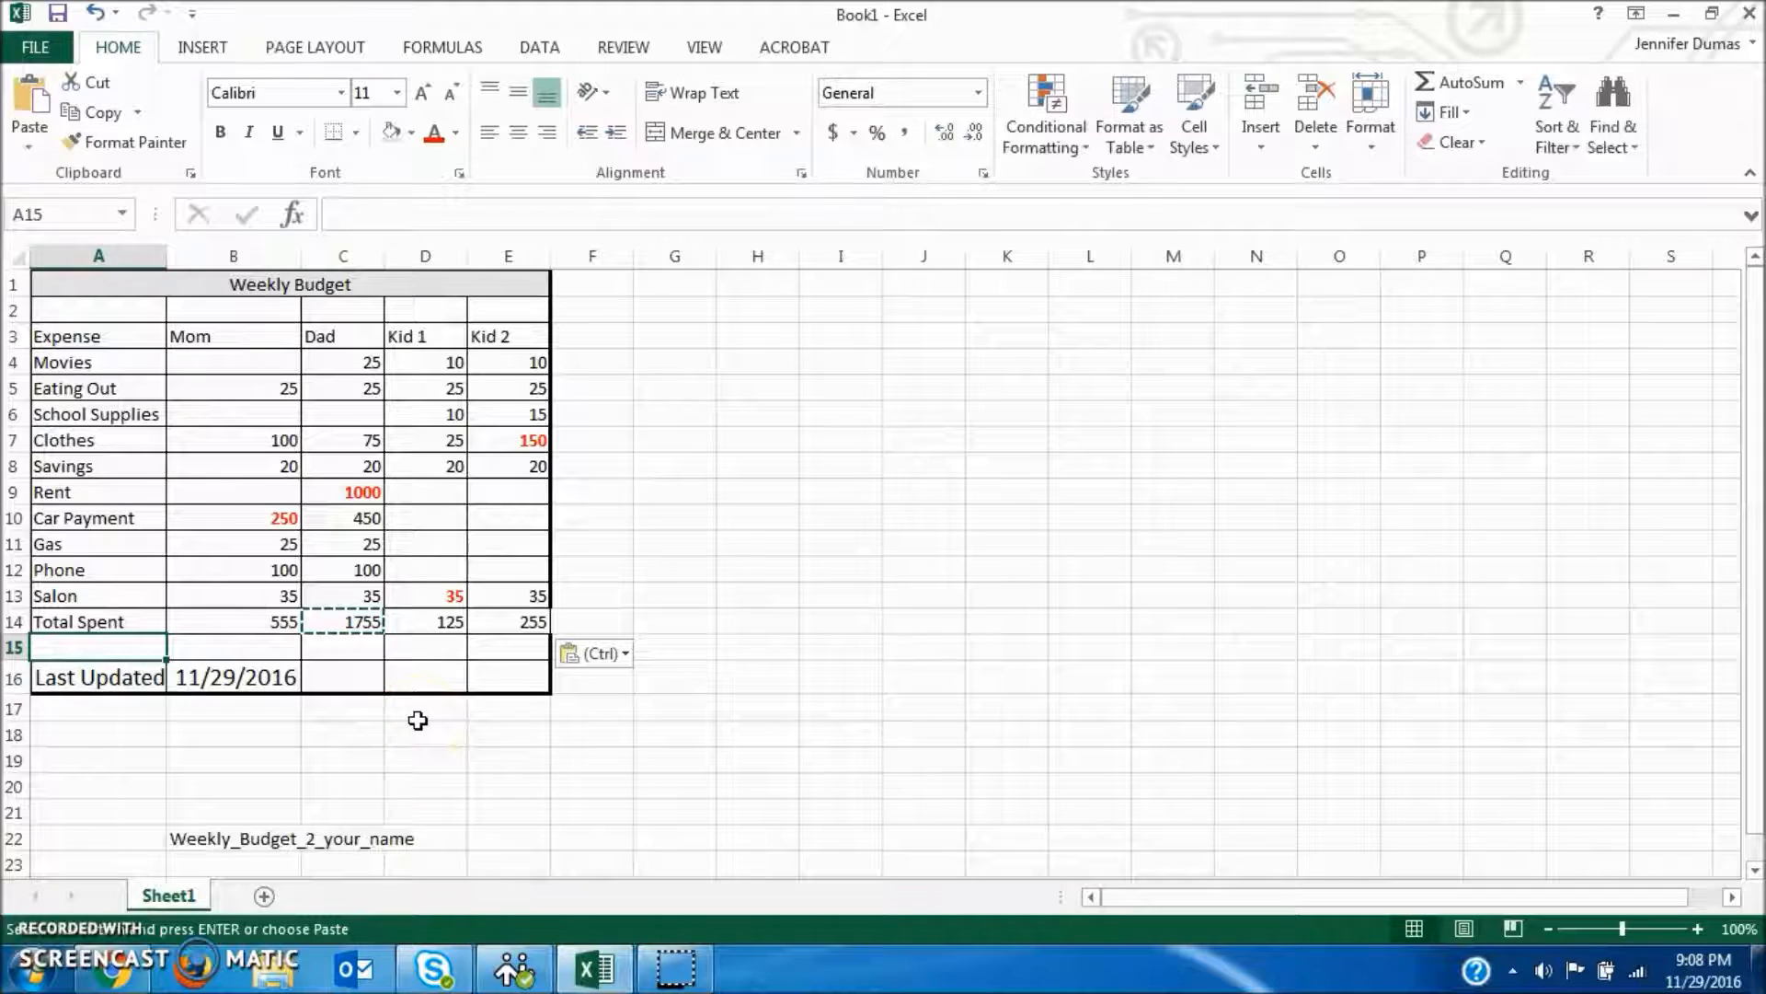
{"action": "type", "text": "Number of Expenses"}
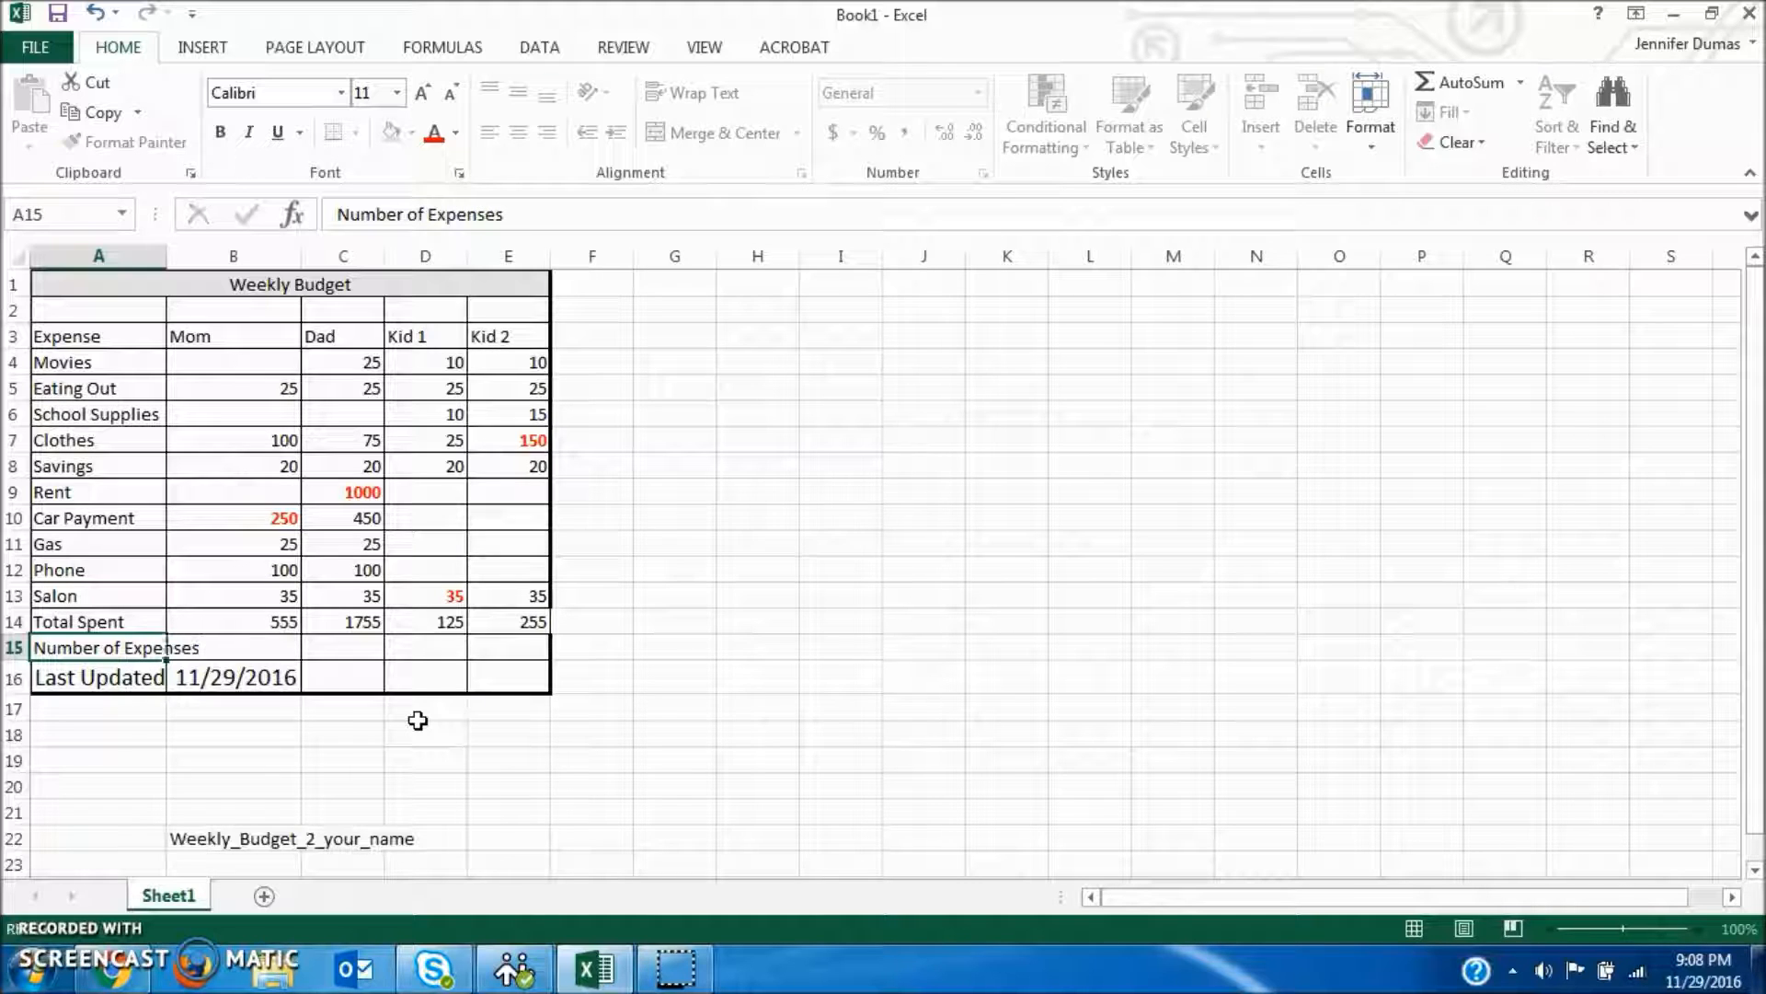
{"action": "key", "text": "Return"}
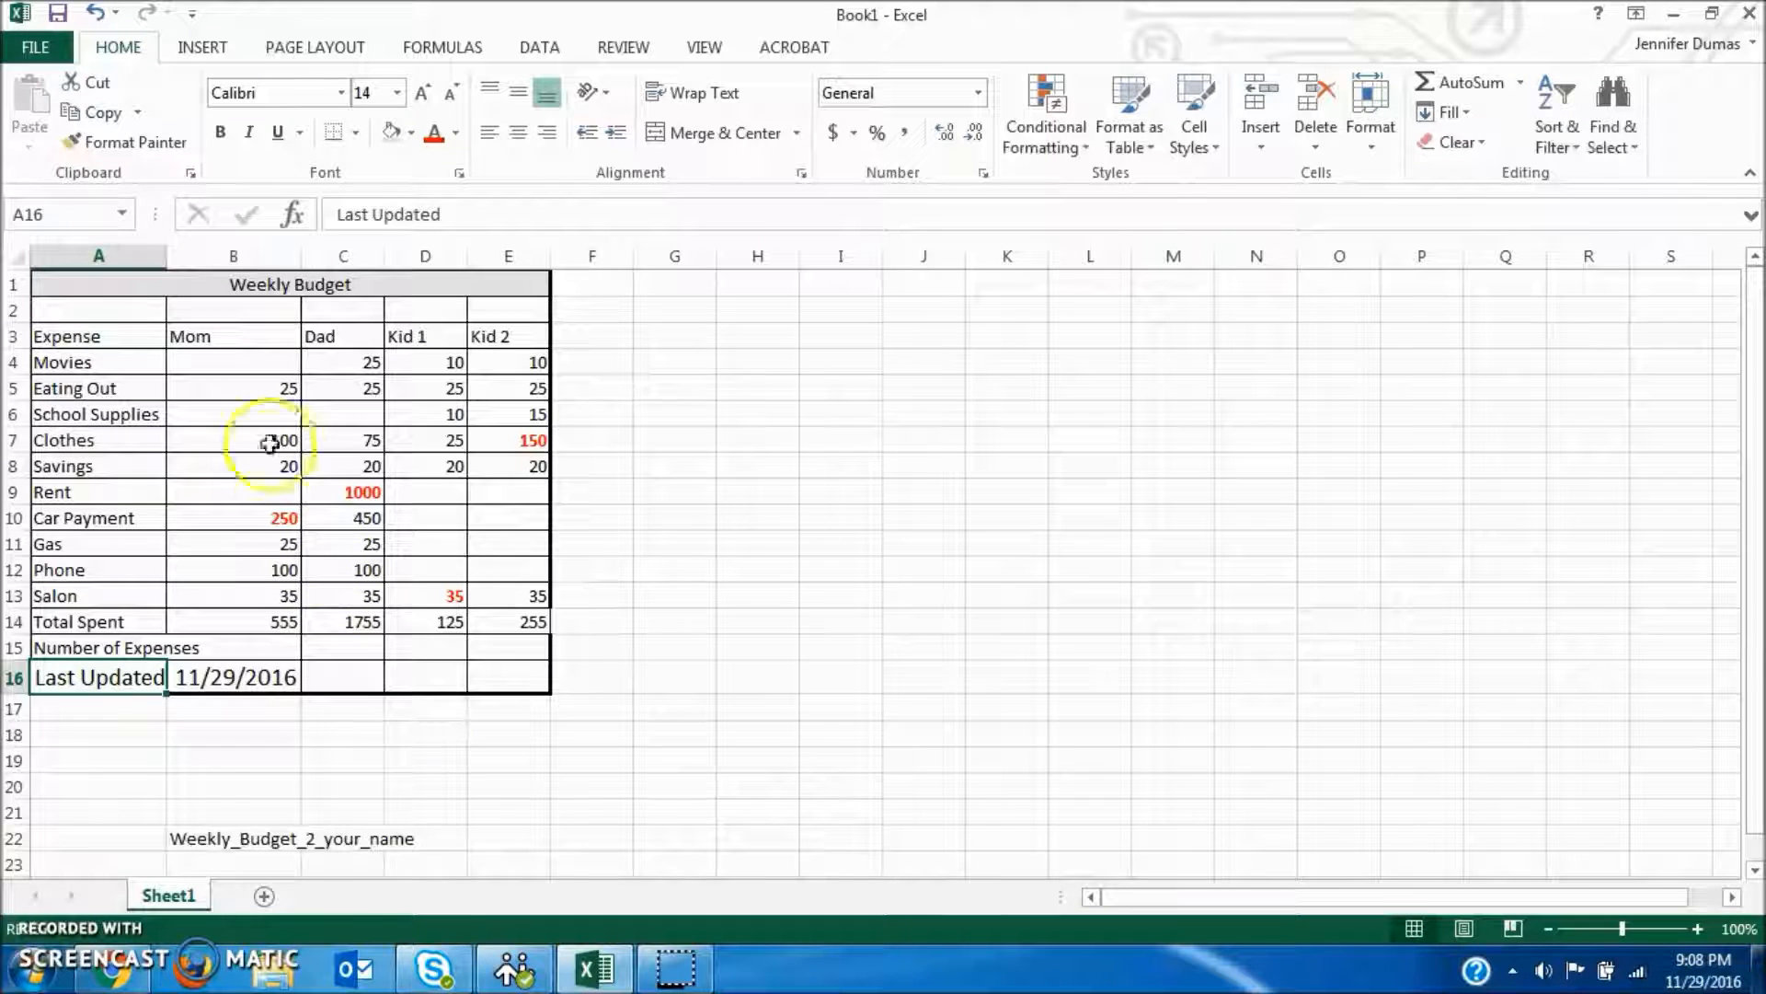
{"action": "left_click_drag", "start_coordinate": [166, 256], "coordinate": [210, 257]}
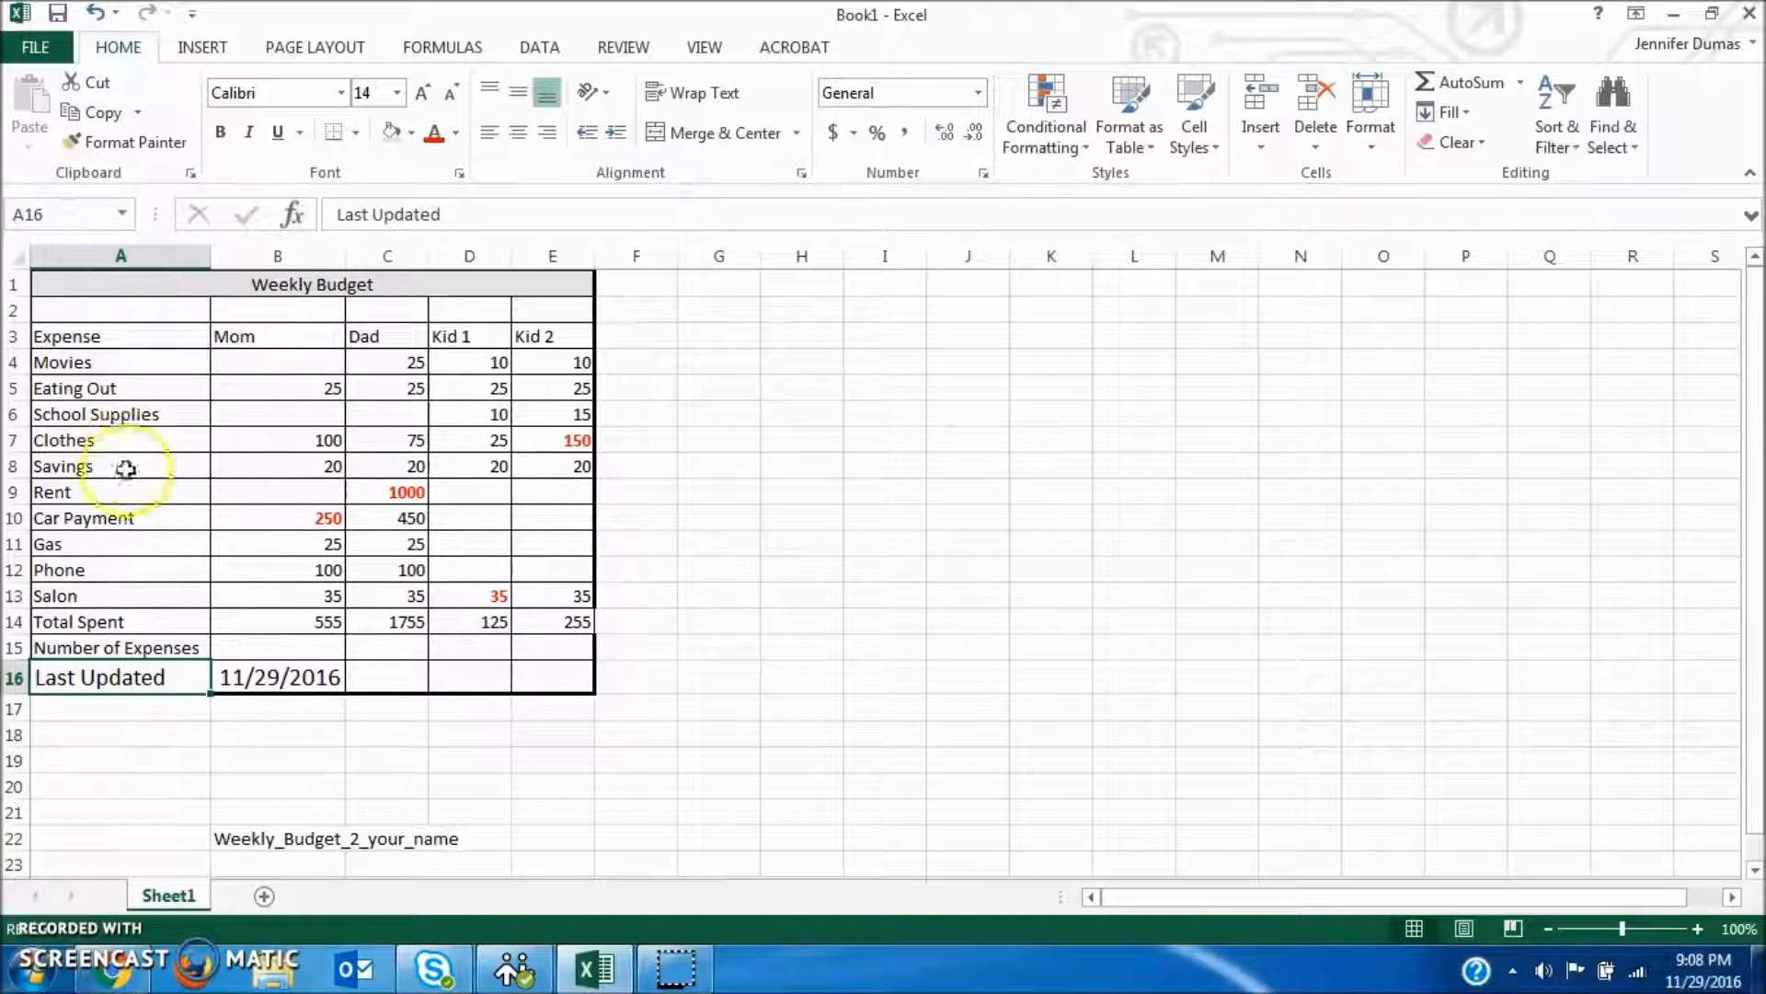
Step: Count Mom's expenses in cell B15 with a COUNT formula over B4:B13
{"action": "left_click", "coordinate": [260, 648]}
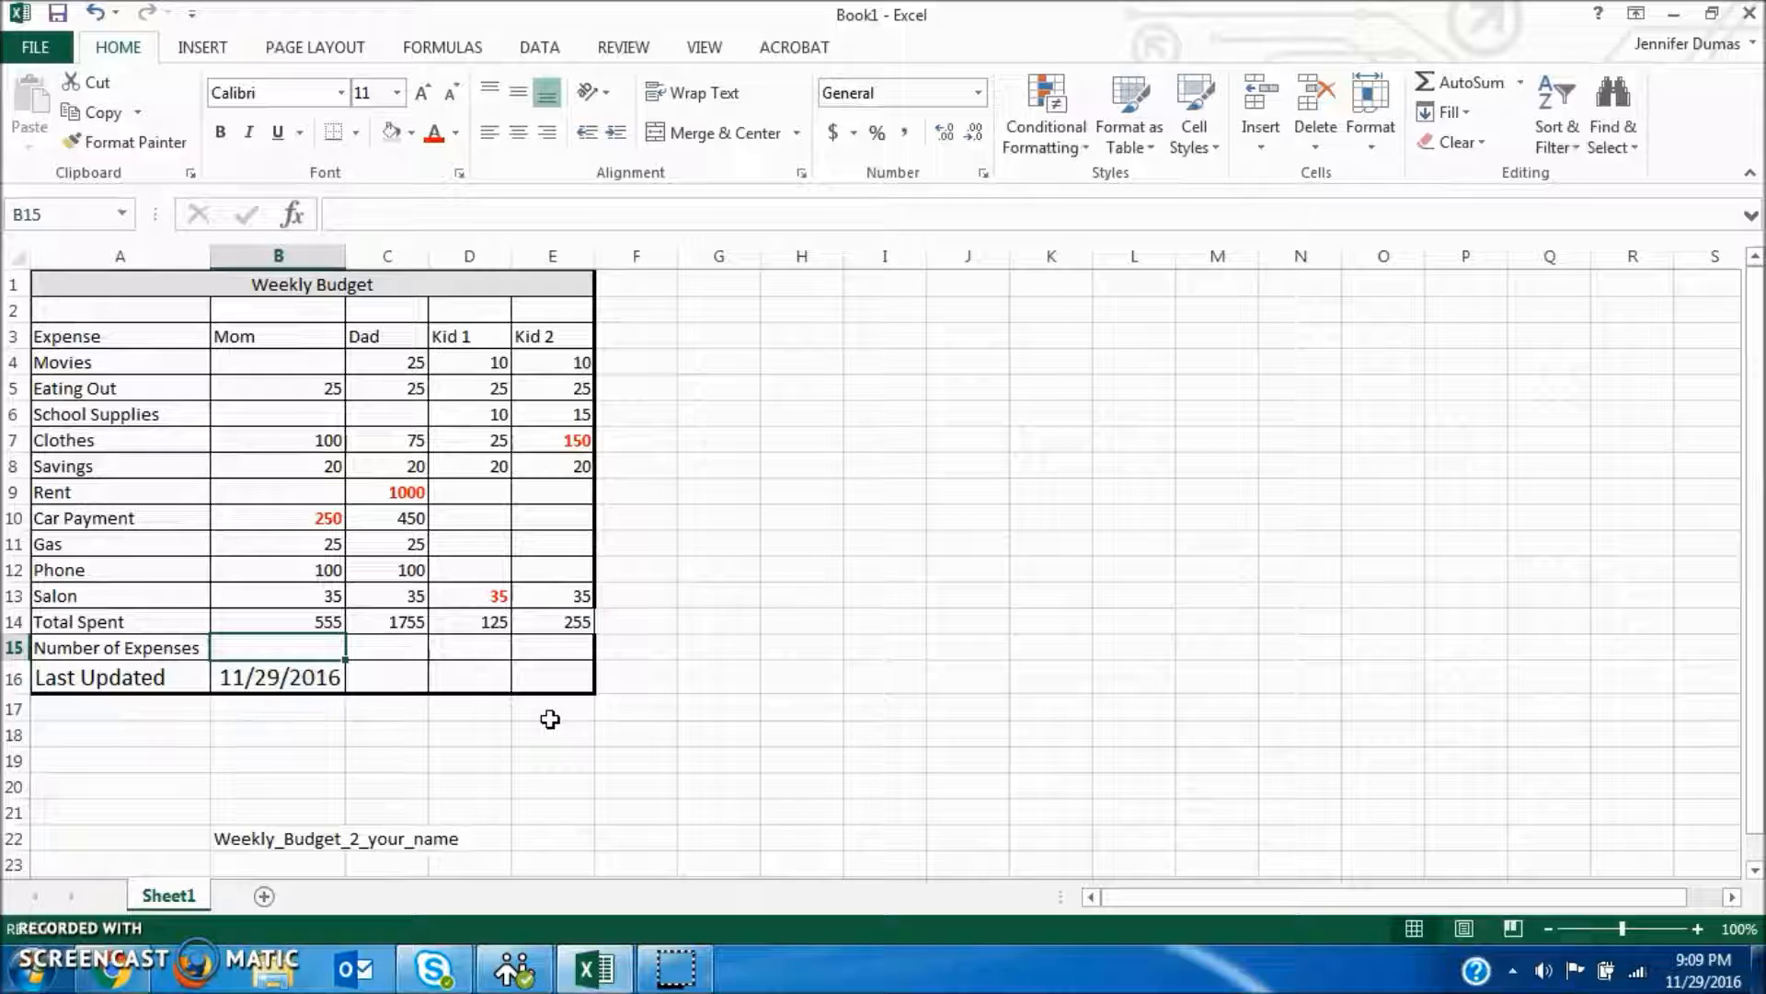
{"action": "left_click", "coordinate": [311, 646]}
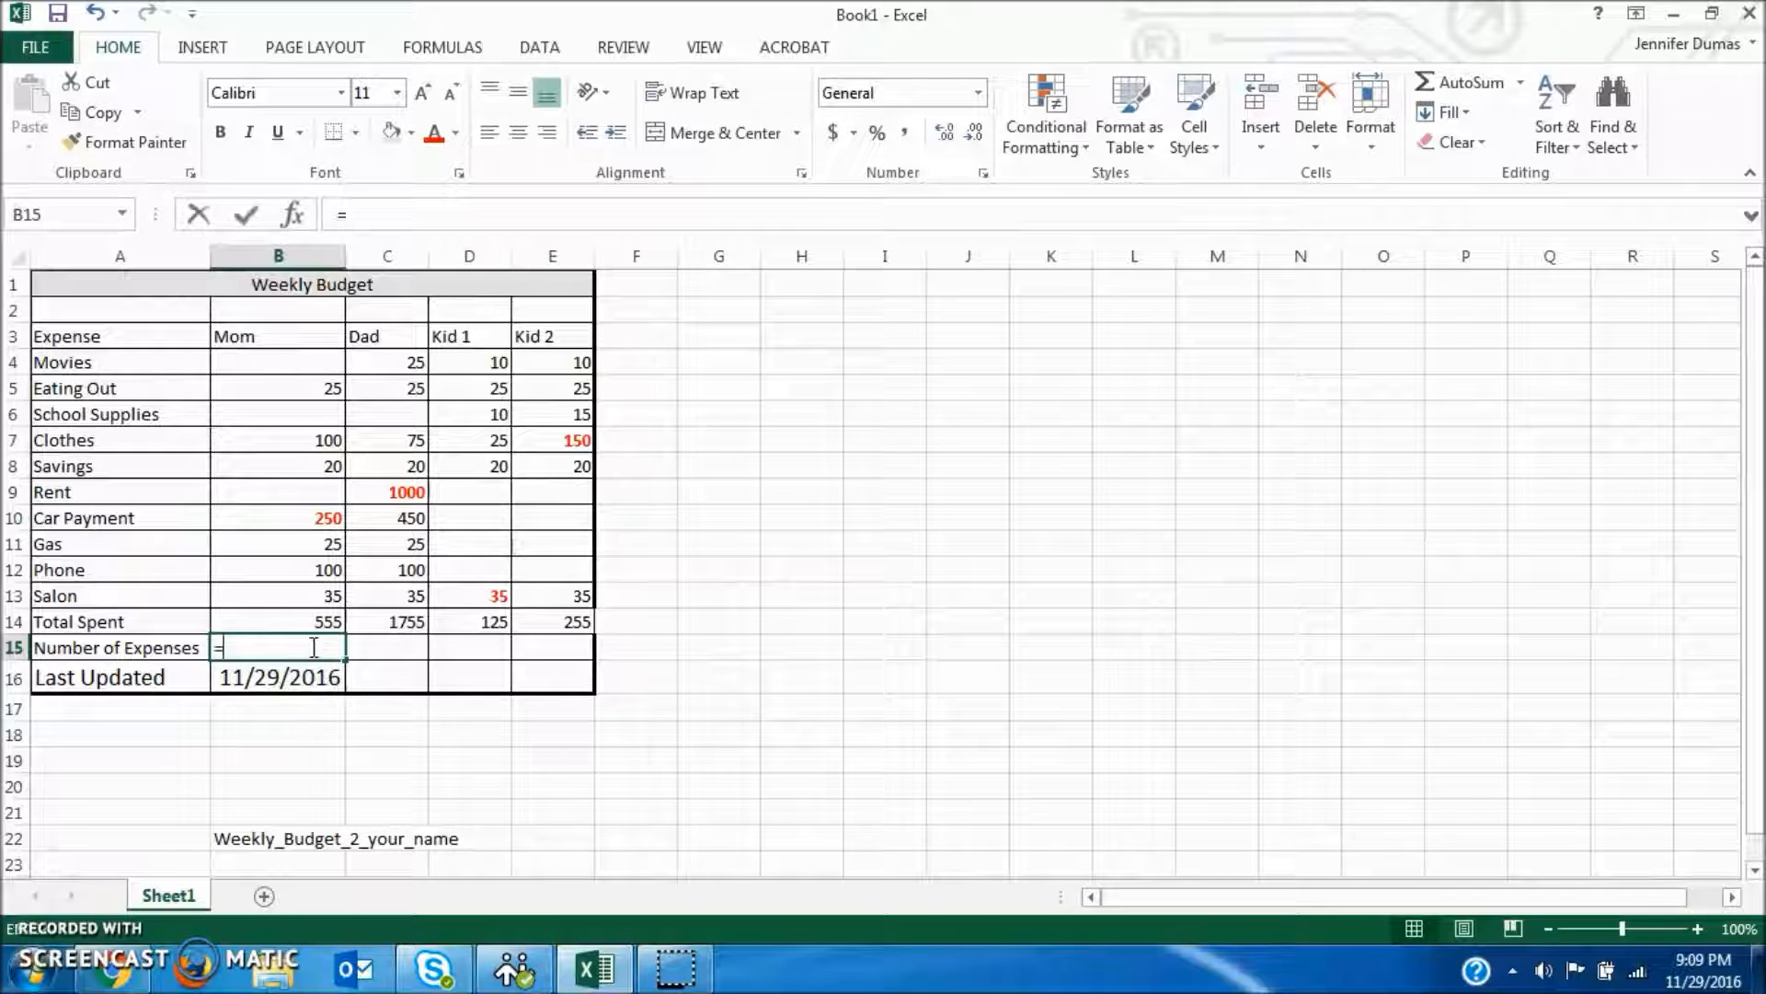
{"action": "type", "text": "=COUNT("}
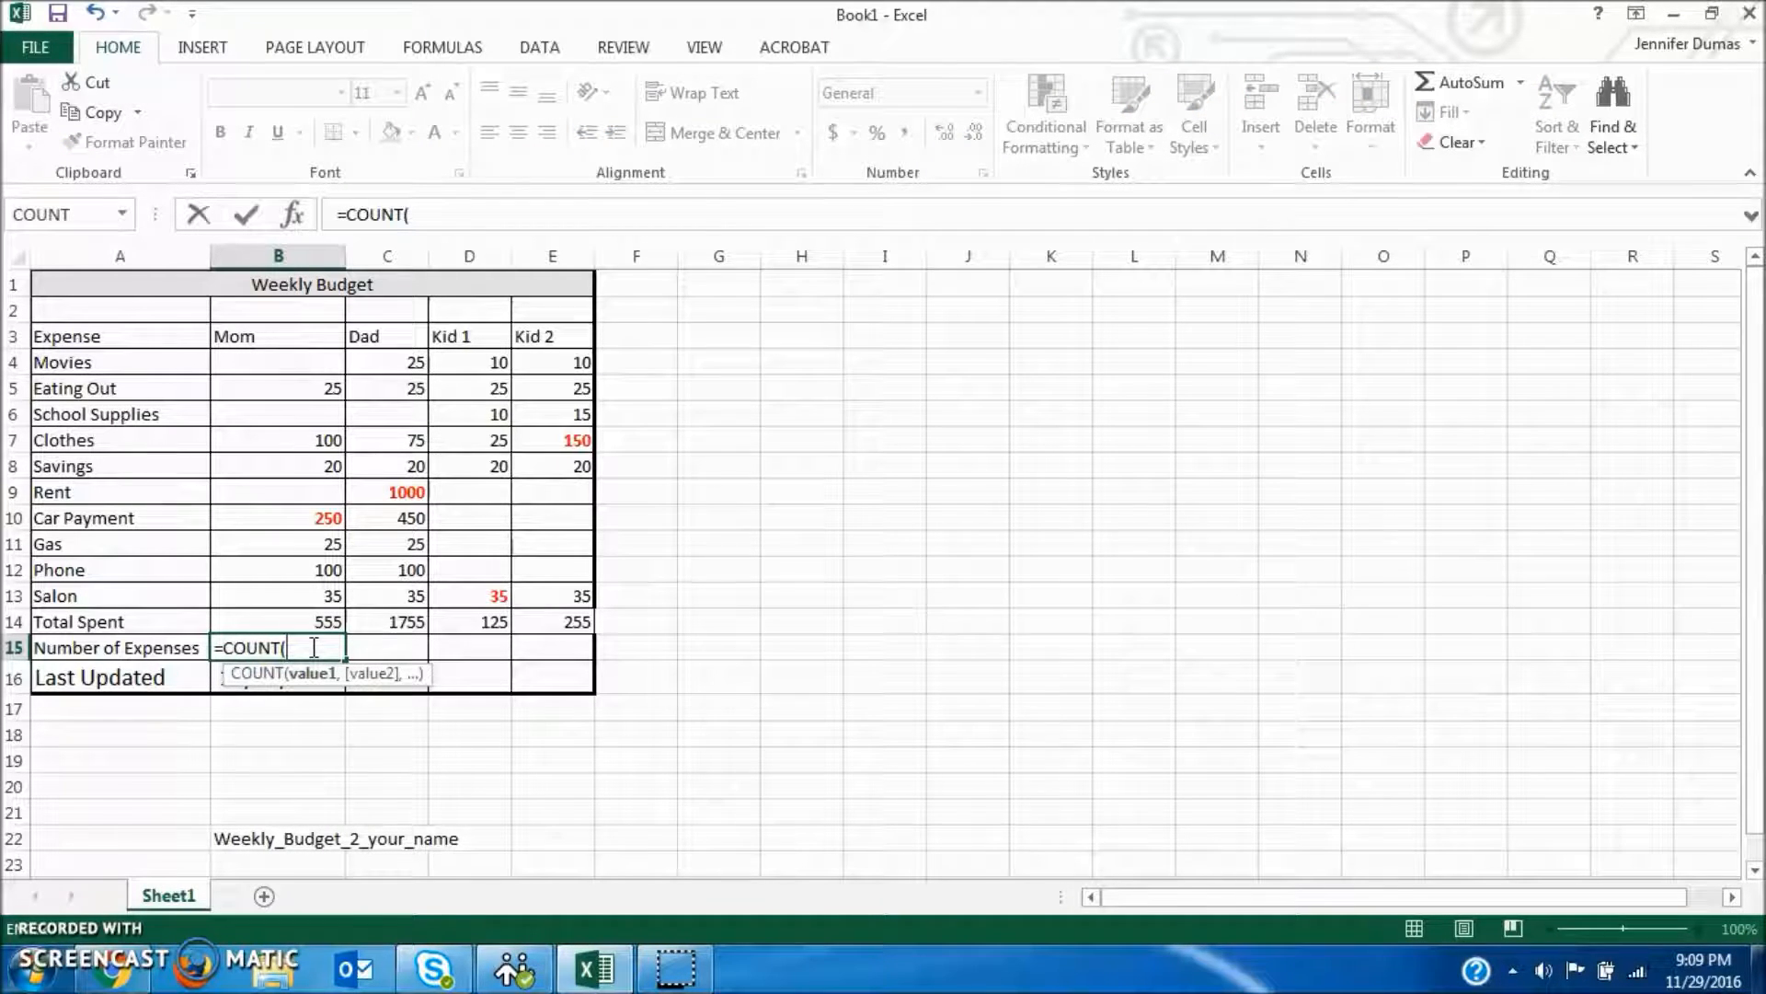
{"action": "left_click_drag", "start_coordinate": [311, 363], "coordinate": [311, 623]}
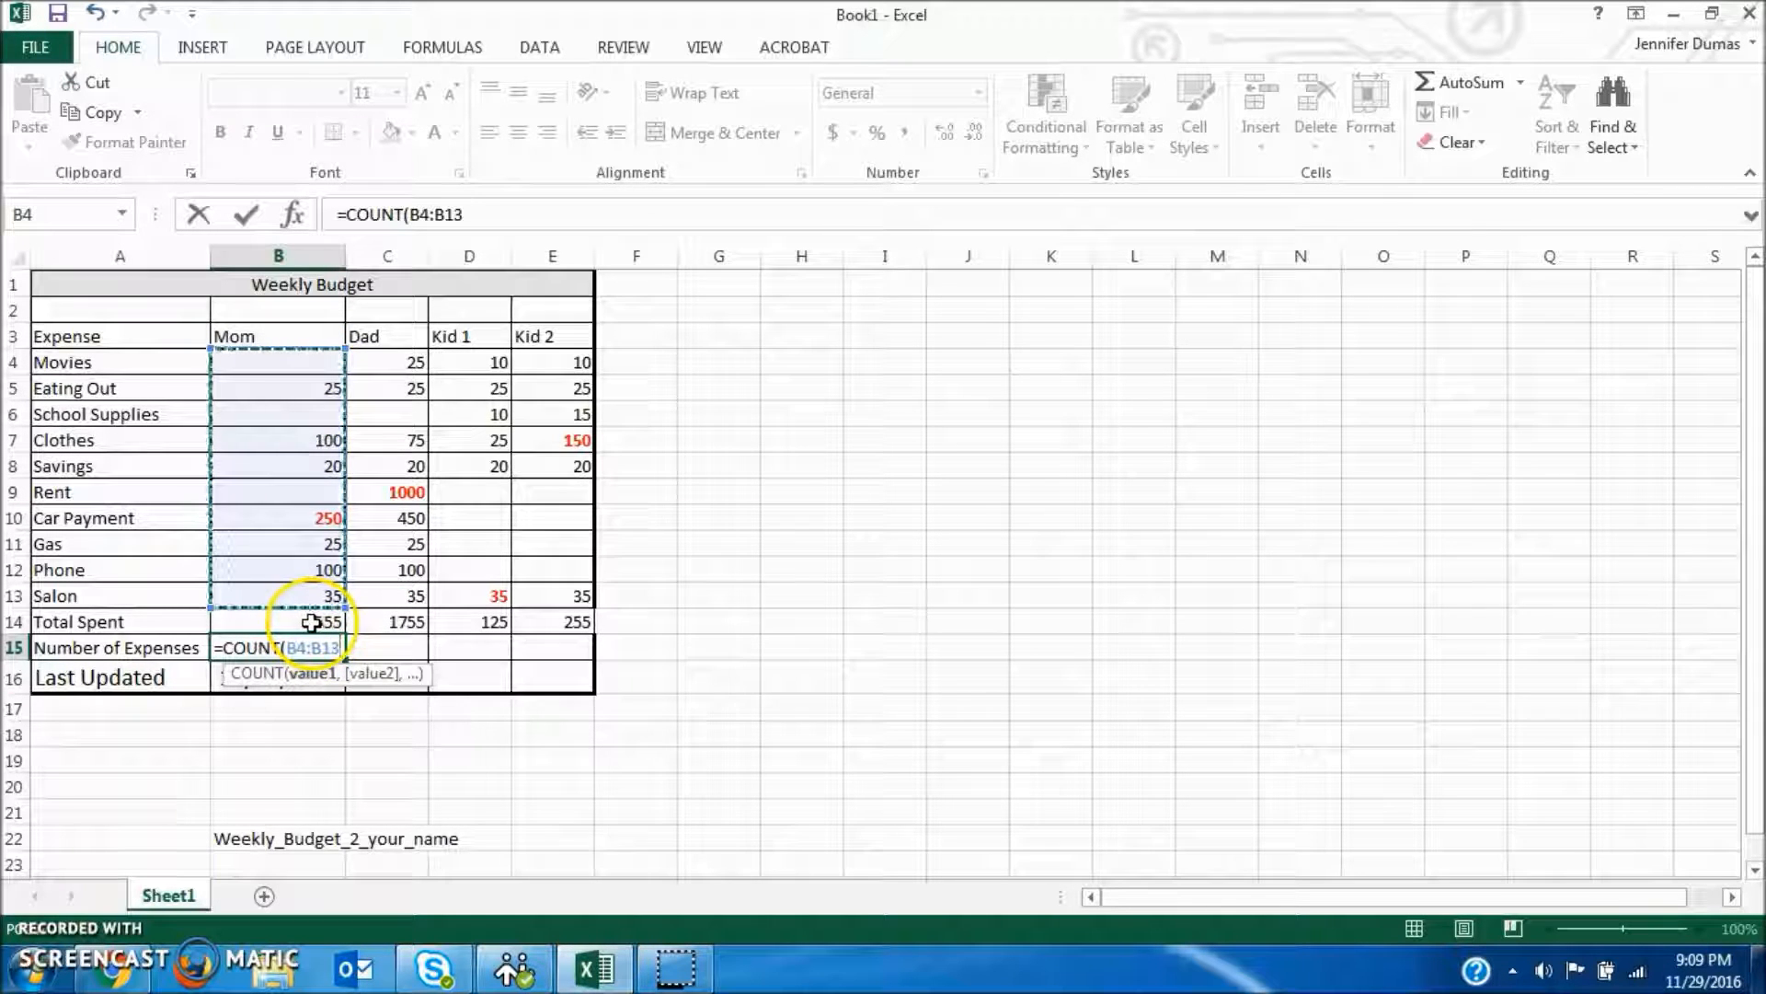
{"action": "key", "text": "Return"}
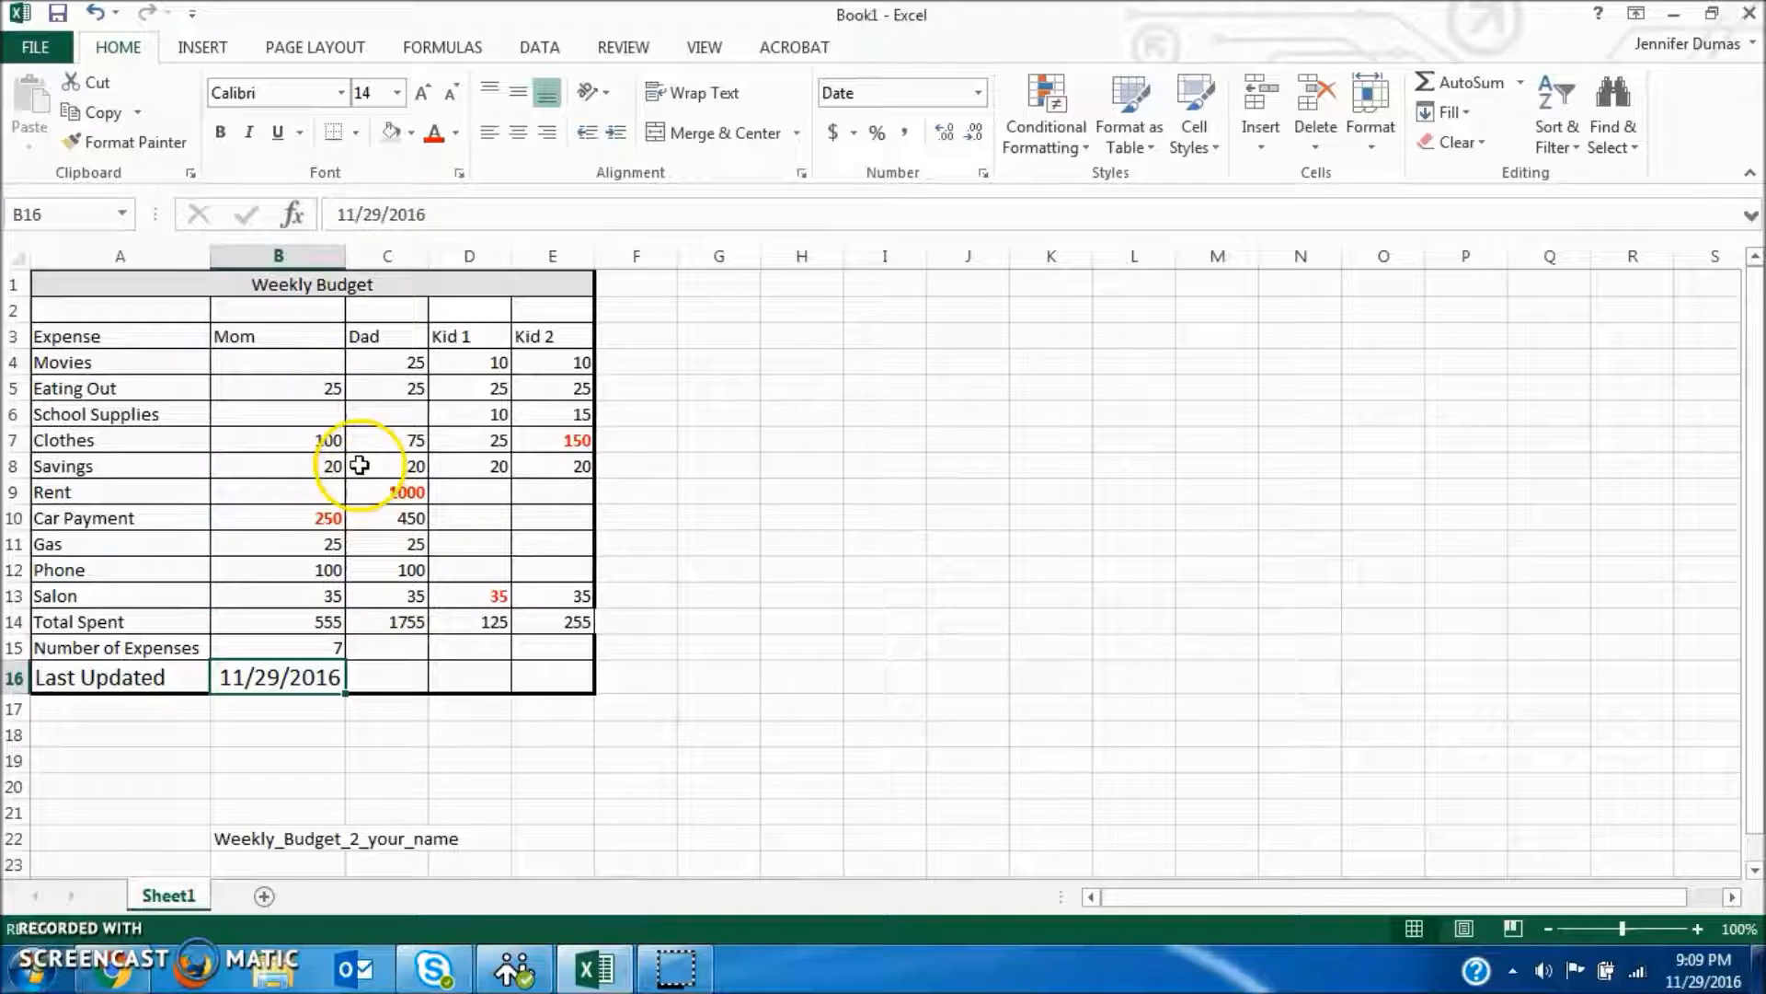
Step: Check each filled expense amount in Mom's column against the COUNT formula in B15
{"action": "left_click", "coordinate": [334, 390]}
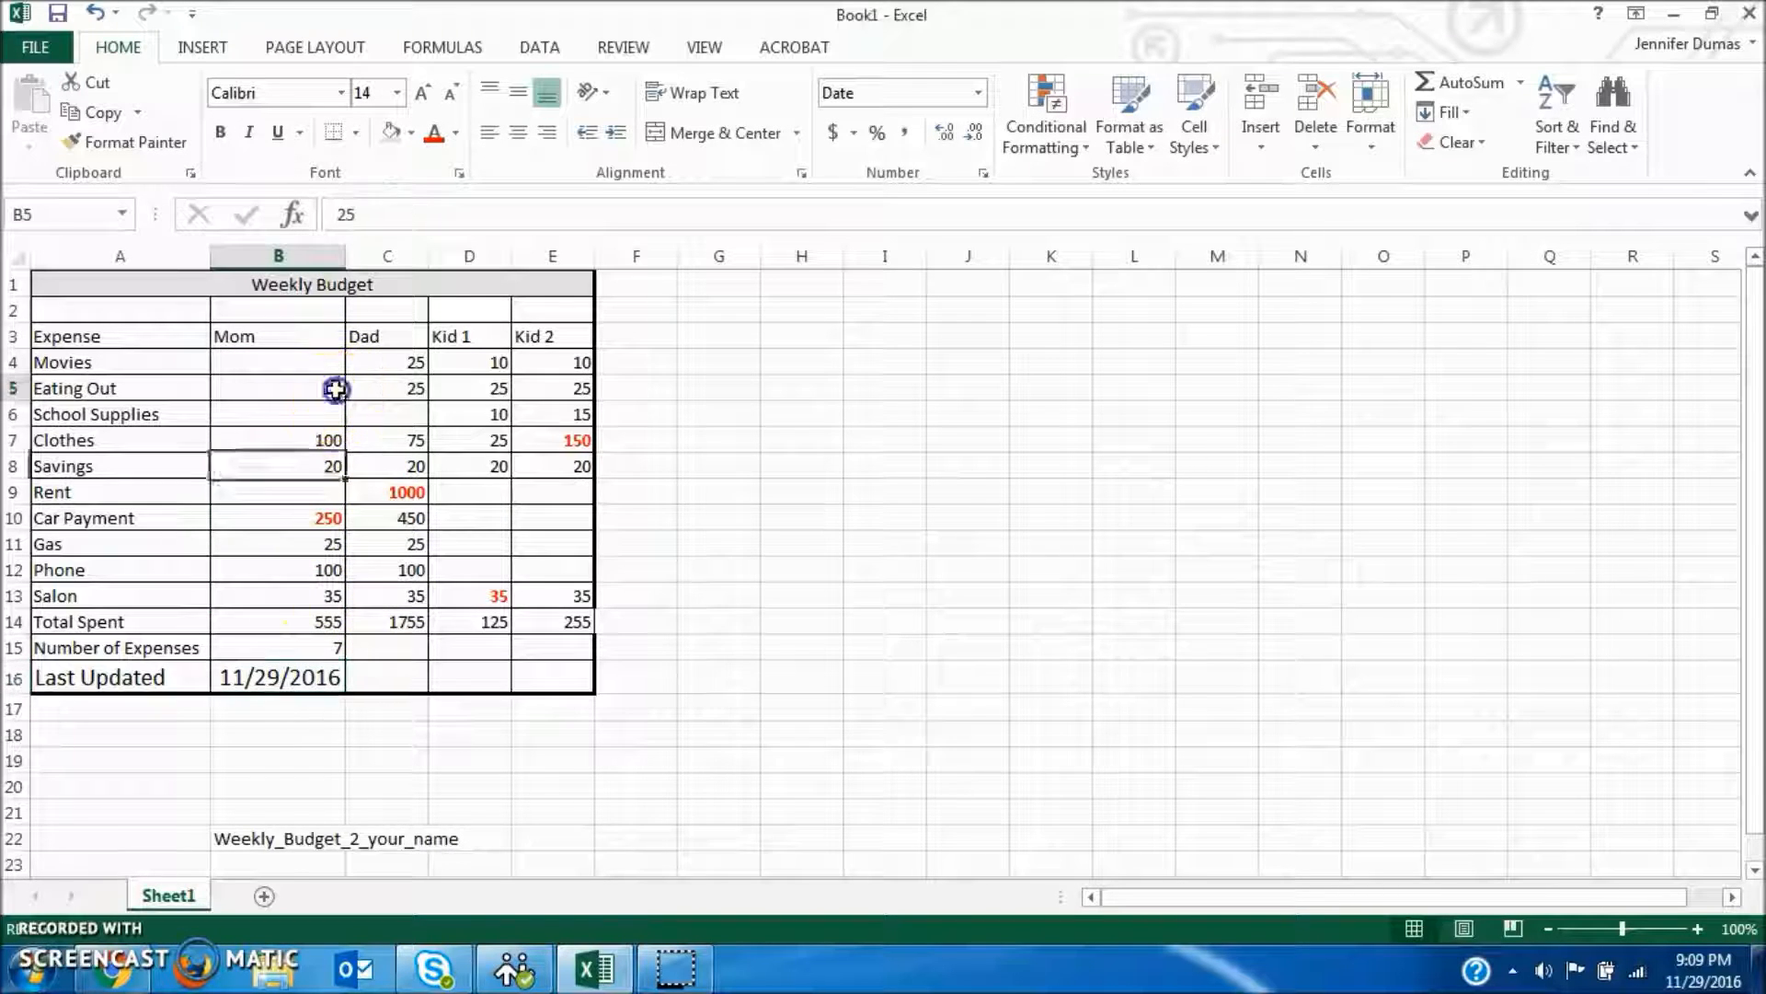
{"action": "left_click", "coordinate": [335, 441]}
{"action": "left_click", "coordinate": [329, 466]}
{"action": "left_click", "coordinate": [331, 518]}
{"action": "left_click", "coordinate": [333, 543]}
{"action": "left_click", "coordinate": [336, 570]}
{"action": "left_click", "coordinate": [335, 596]}
{"action": "left_click", "coordinate": [331, 622]}
{"action": "left_click", "coordinate": [323, 650]}
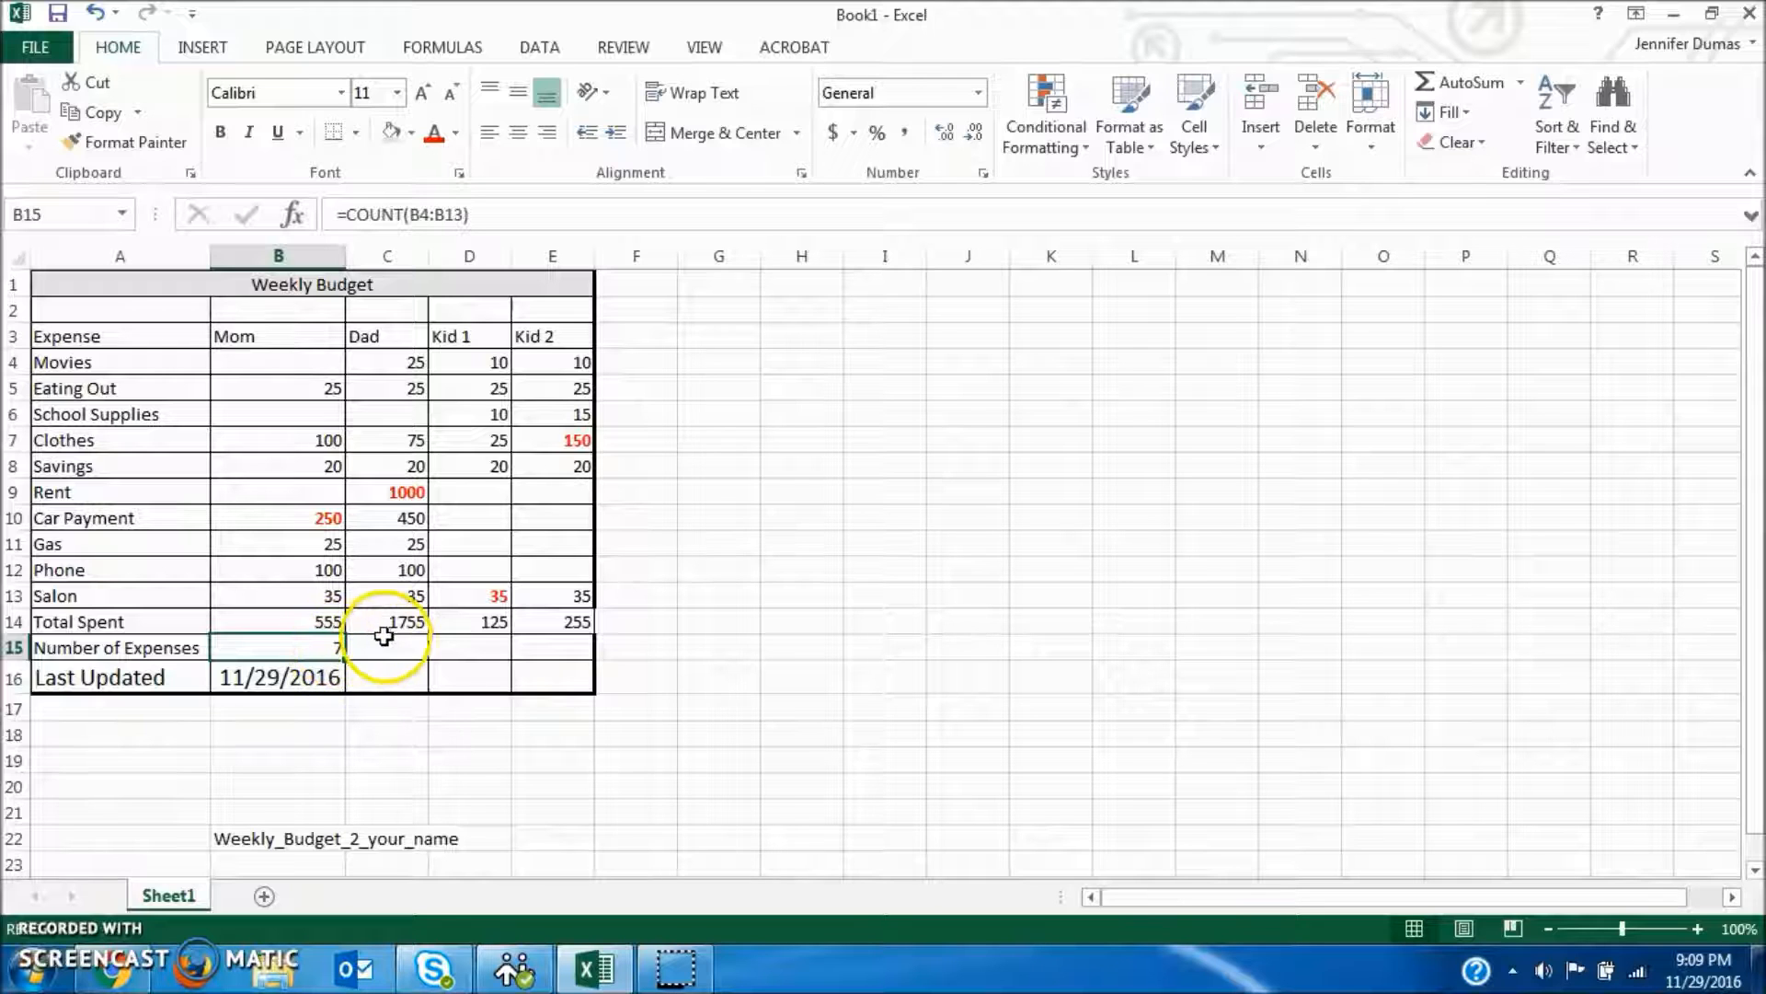
Step: Copy the count formula from B15 into C15:E15 for Dad, Kid 1 and Kid 2, and clear the copy selection
{"action": "left_click", "coordinate": [335, 646]}
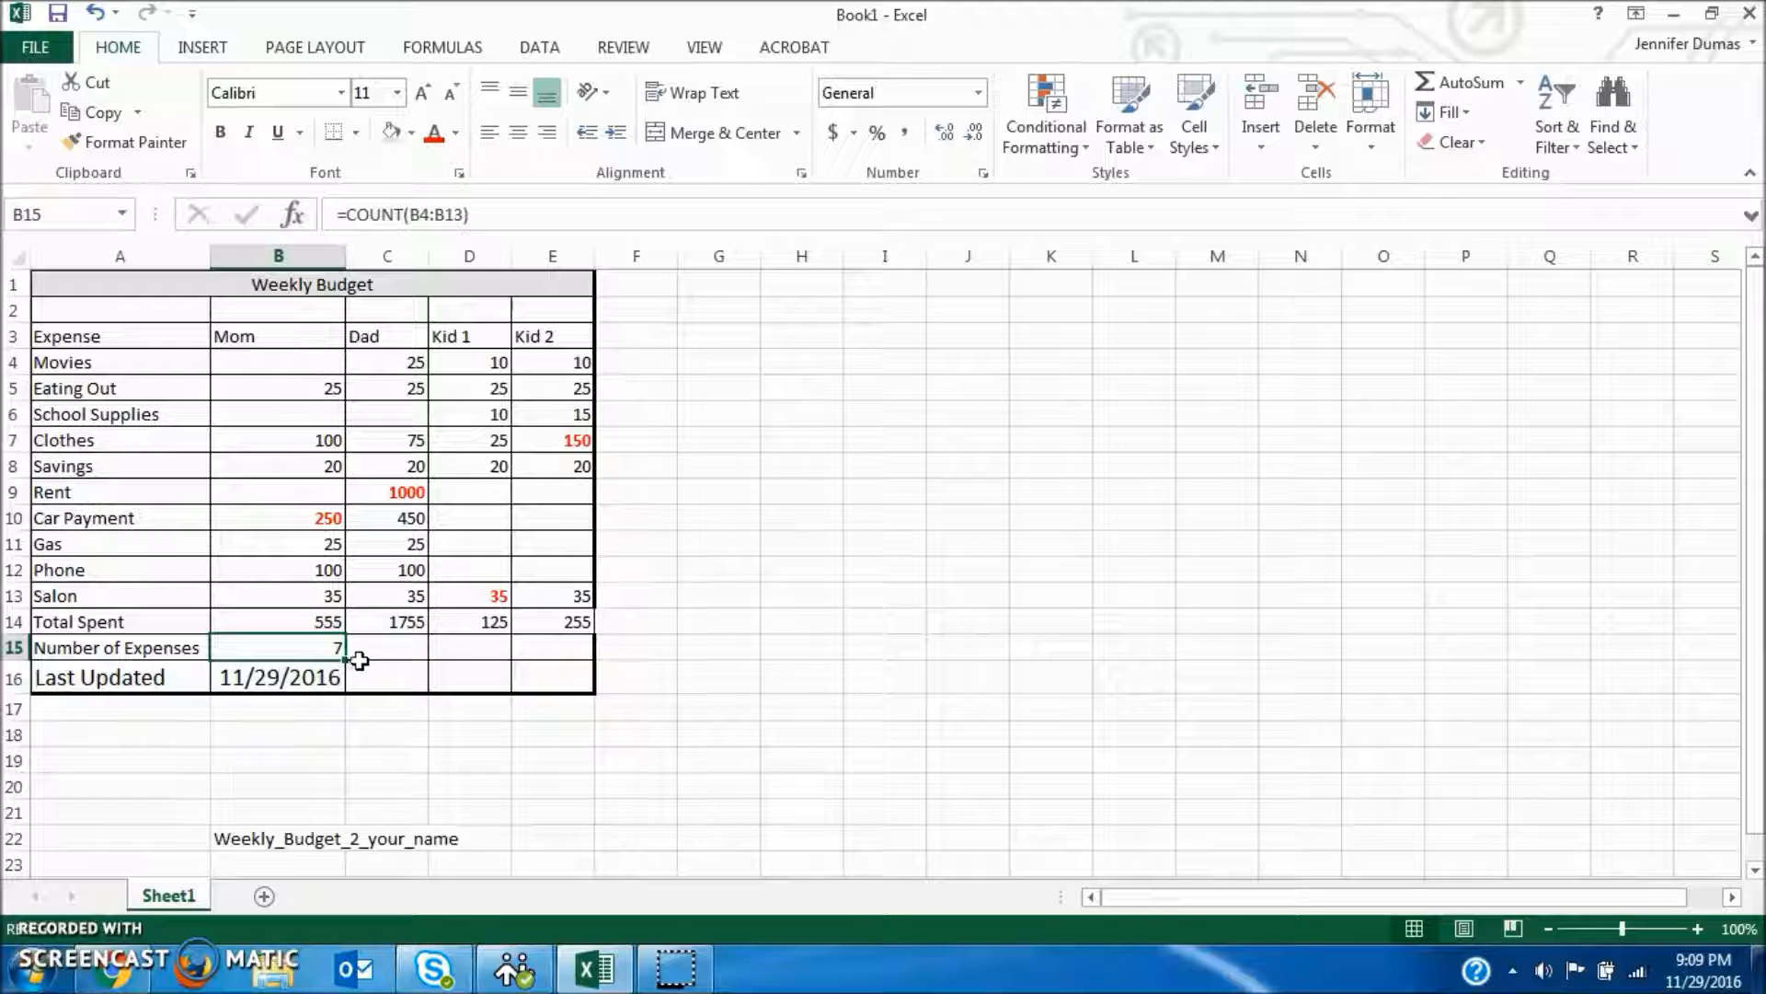
{"action": "key", "text": "ctrl+c"}
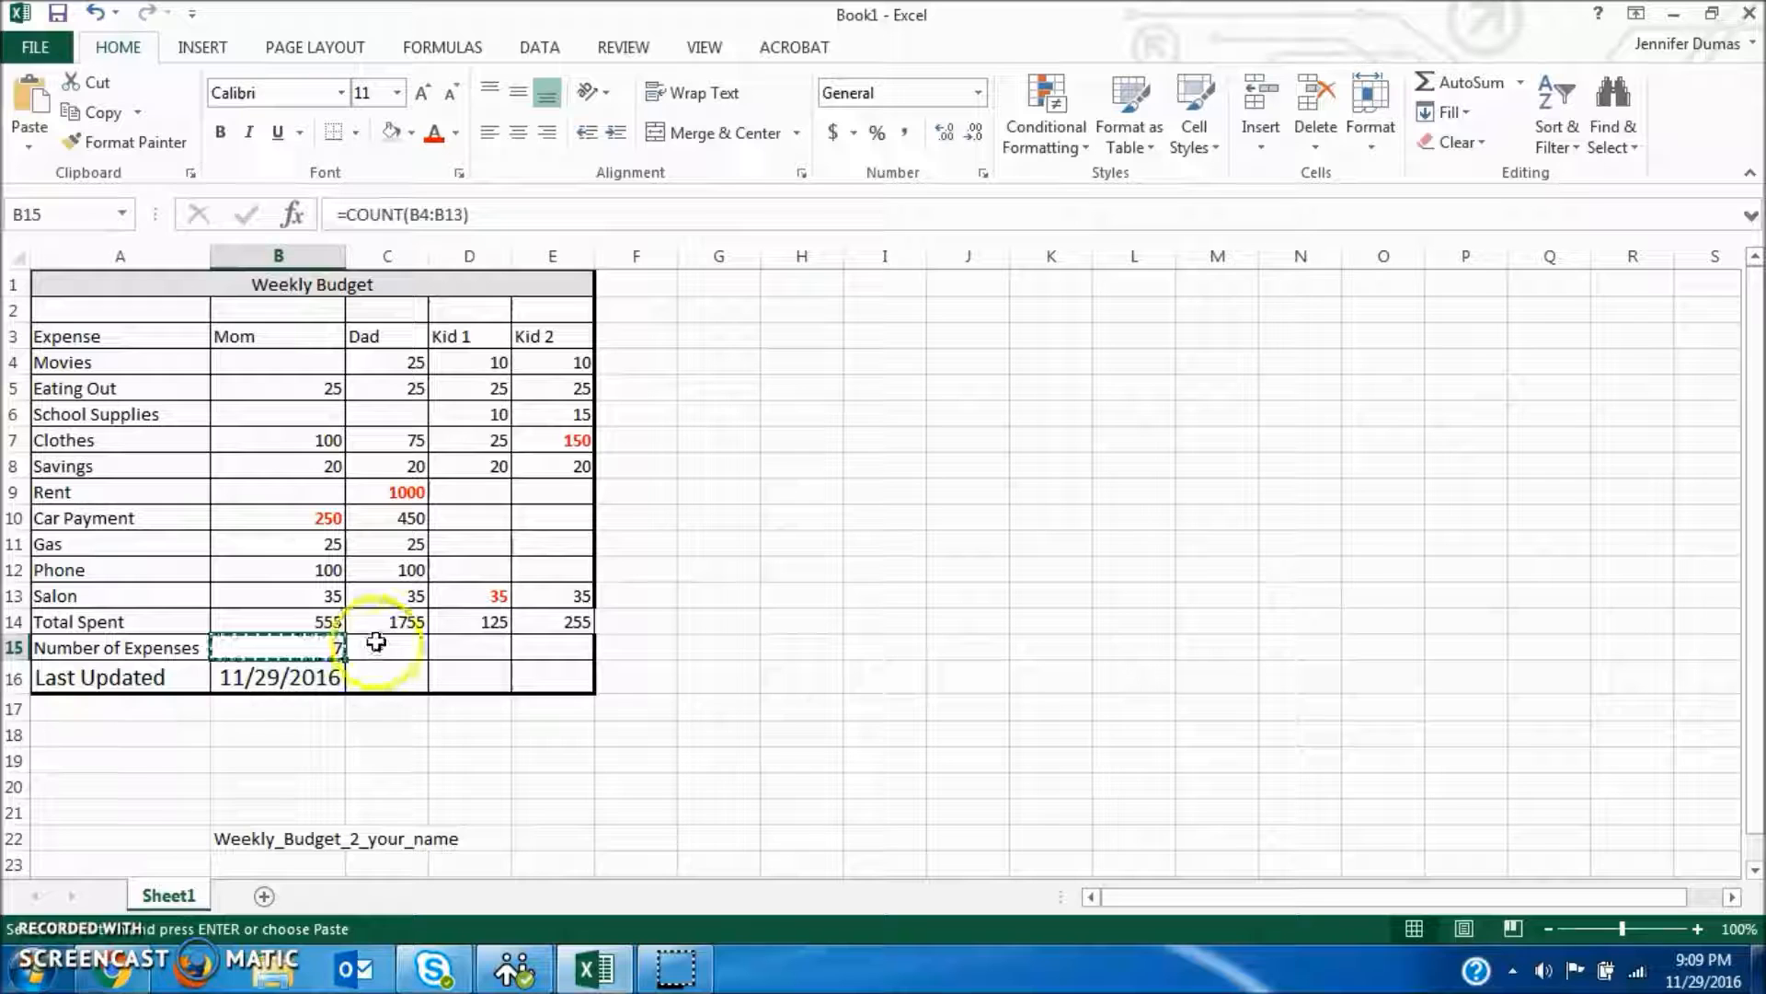
{"action": "left_click_drag", "start_coordinate": [381, 649], "coordinate": [518, 646]}
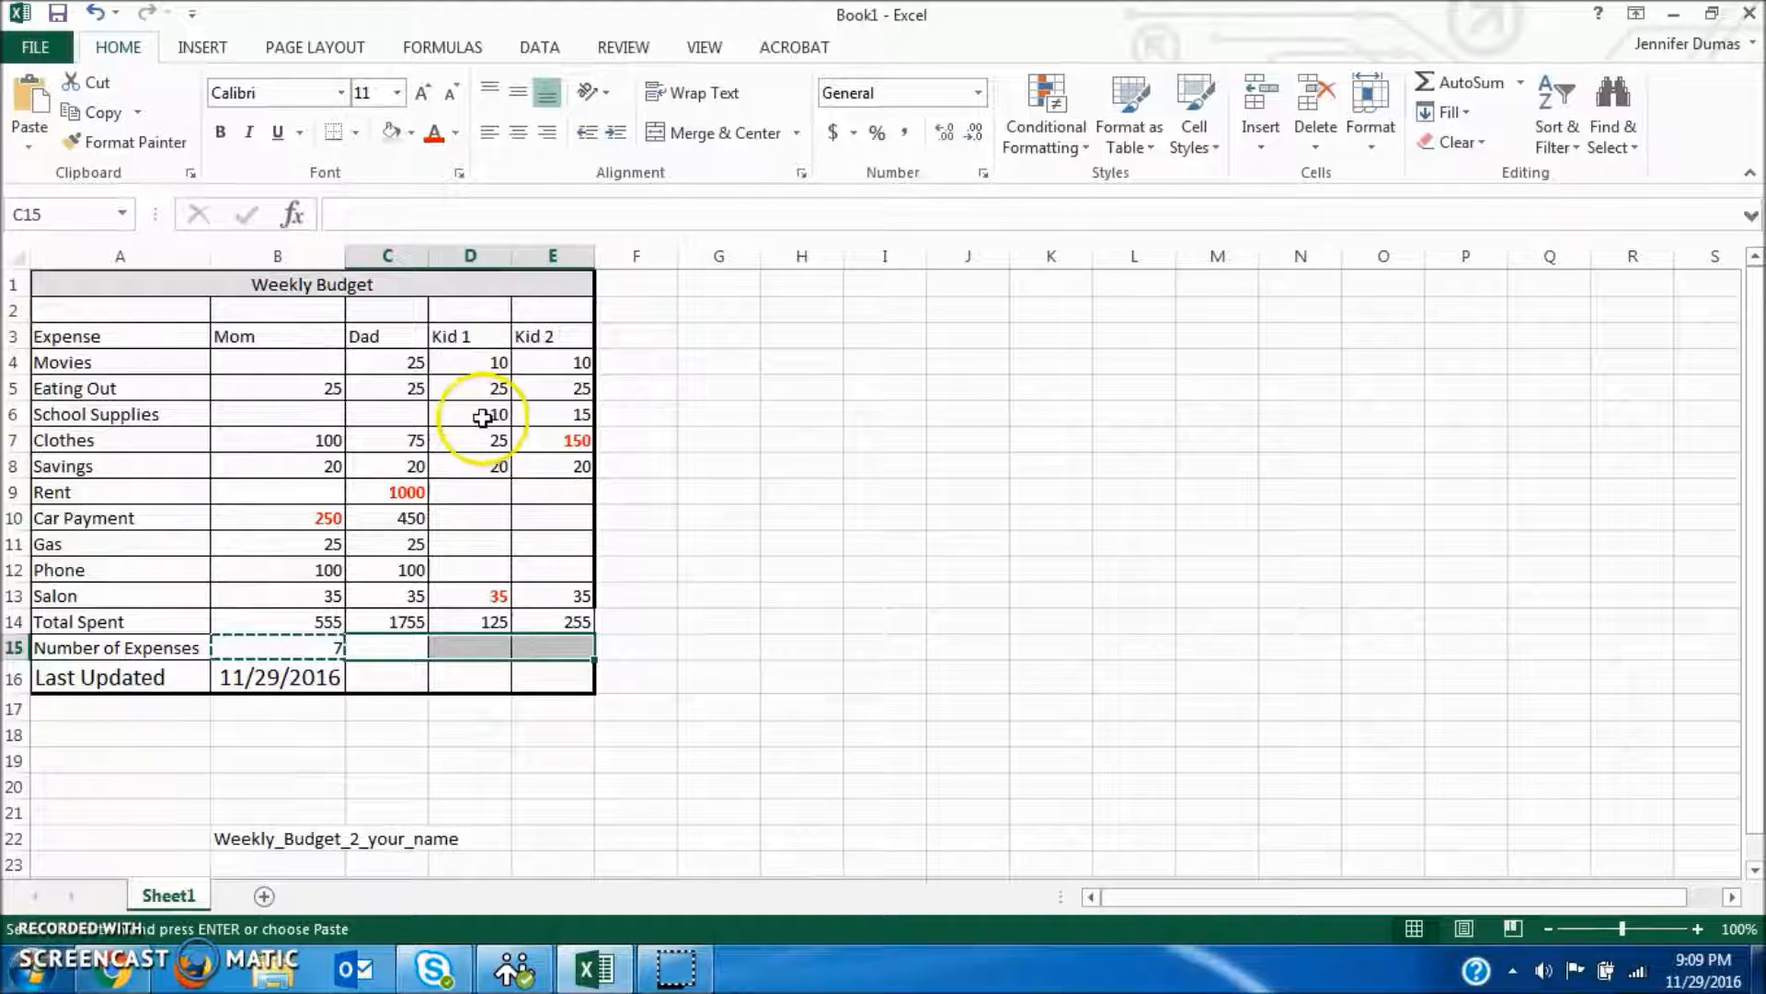
{"action": "key", "text": "ctrl+v"}
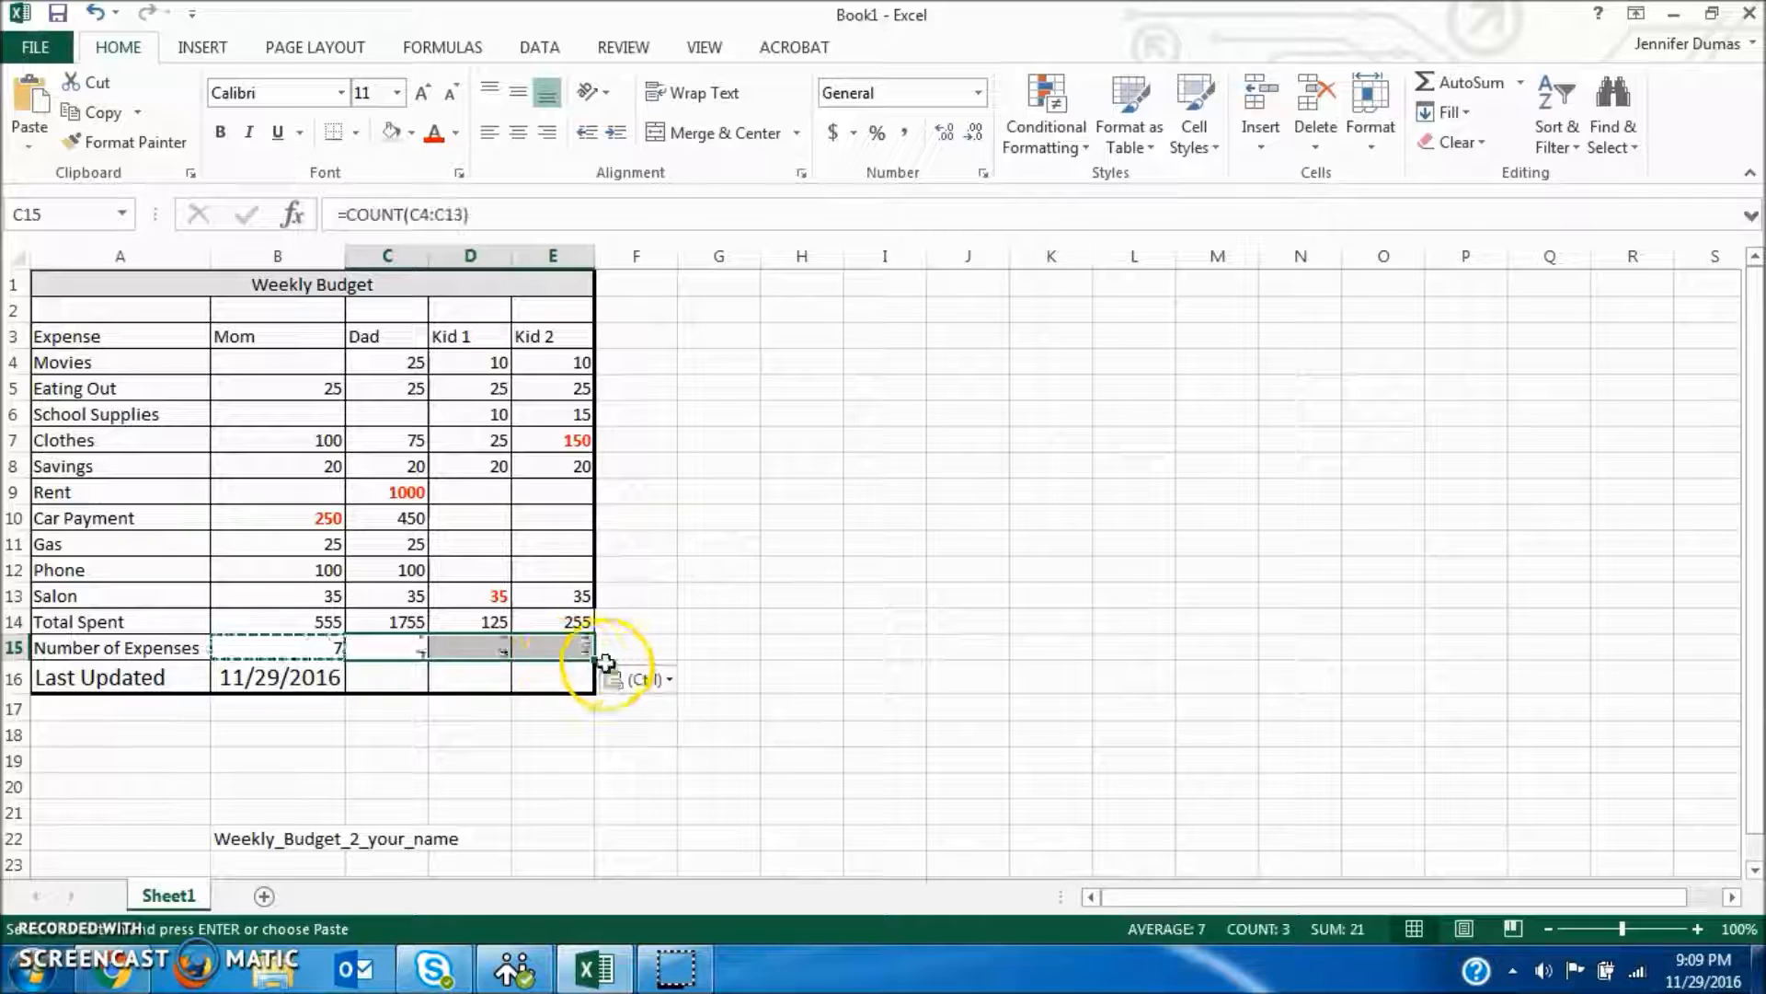
{"action": "left_click", "coordinate": [396, 649]}
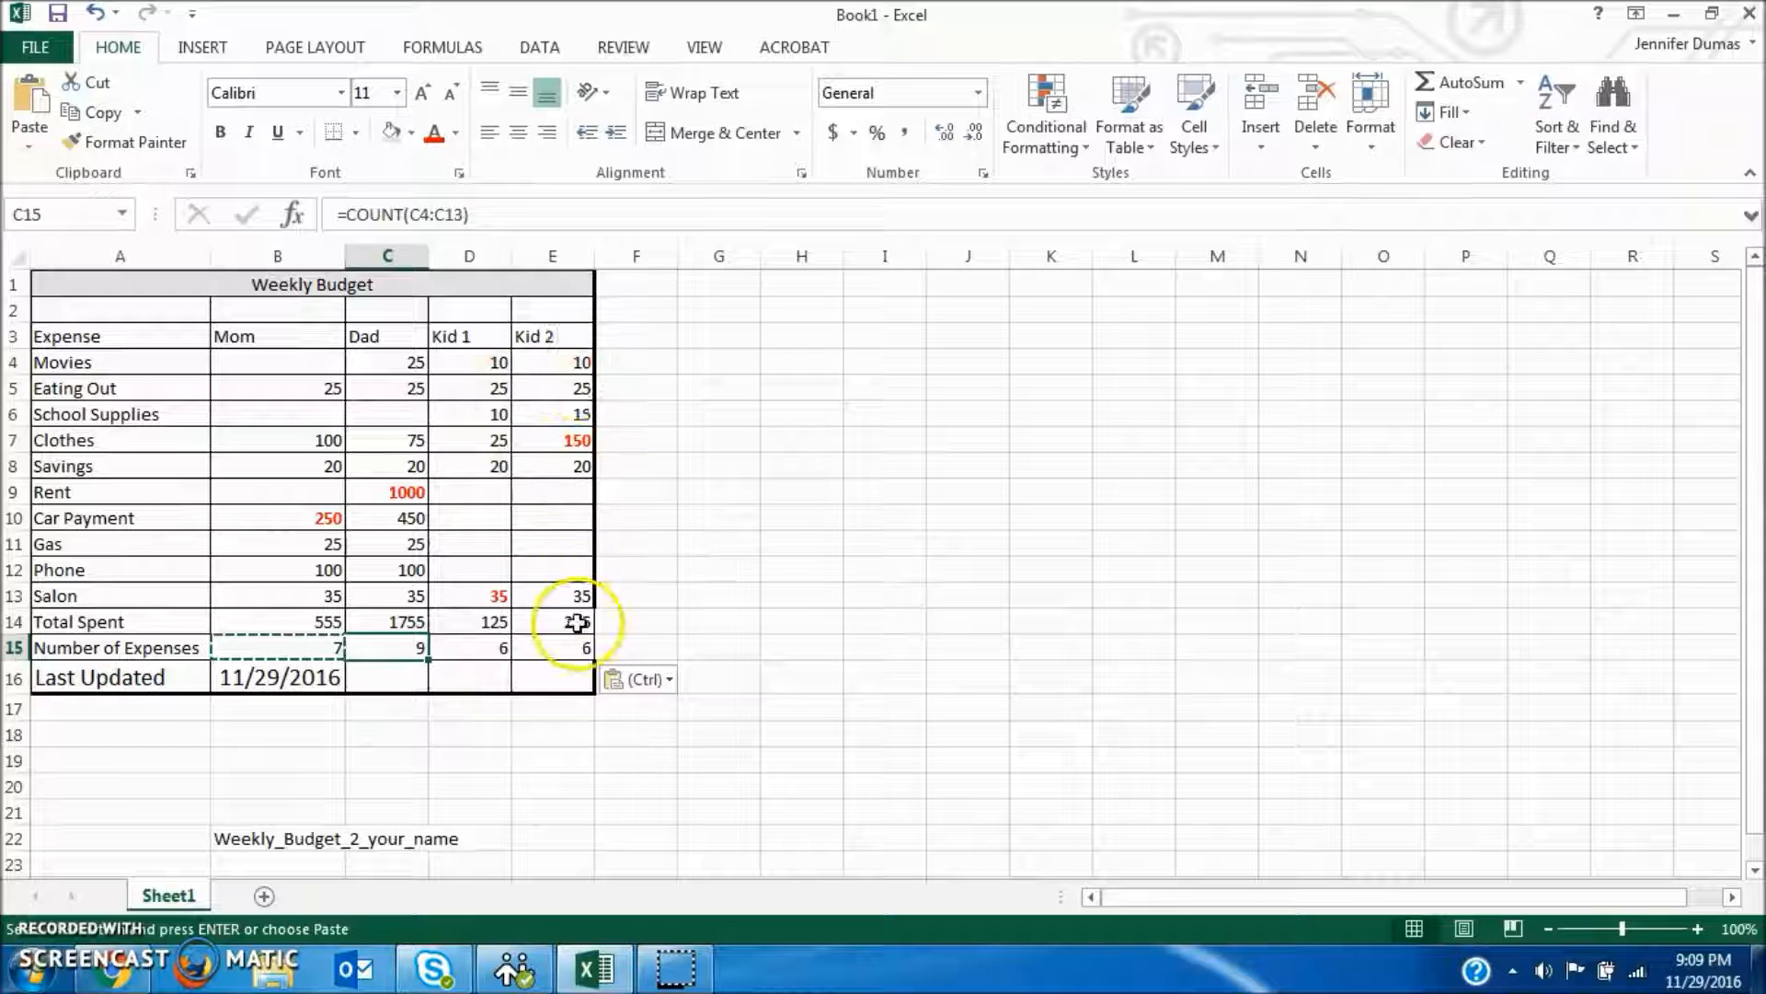
{"action": "left_click", "coordinate": [737, 614]}
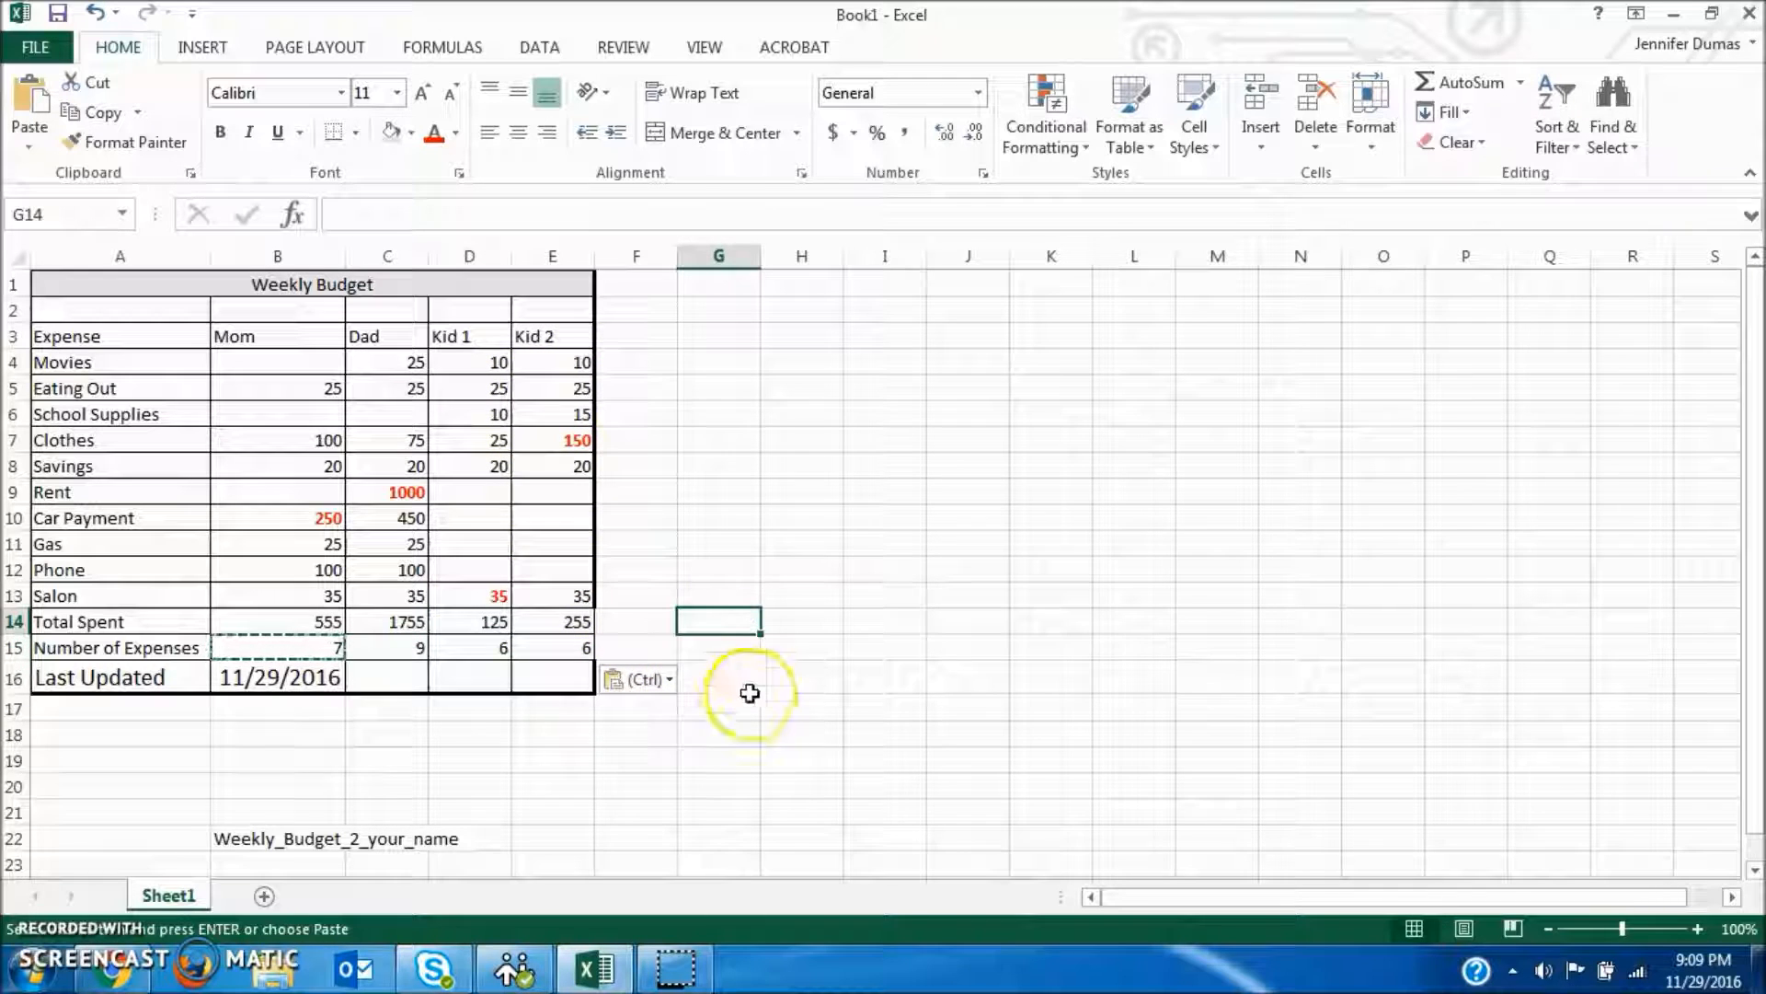
{"action": "left_click", "coordinate": [797, 806]}
{"action": "left_click", "coordinate": [273, 642]}
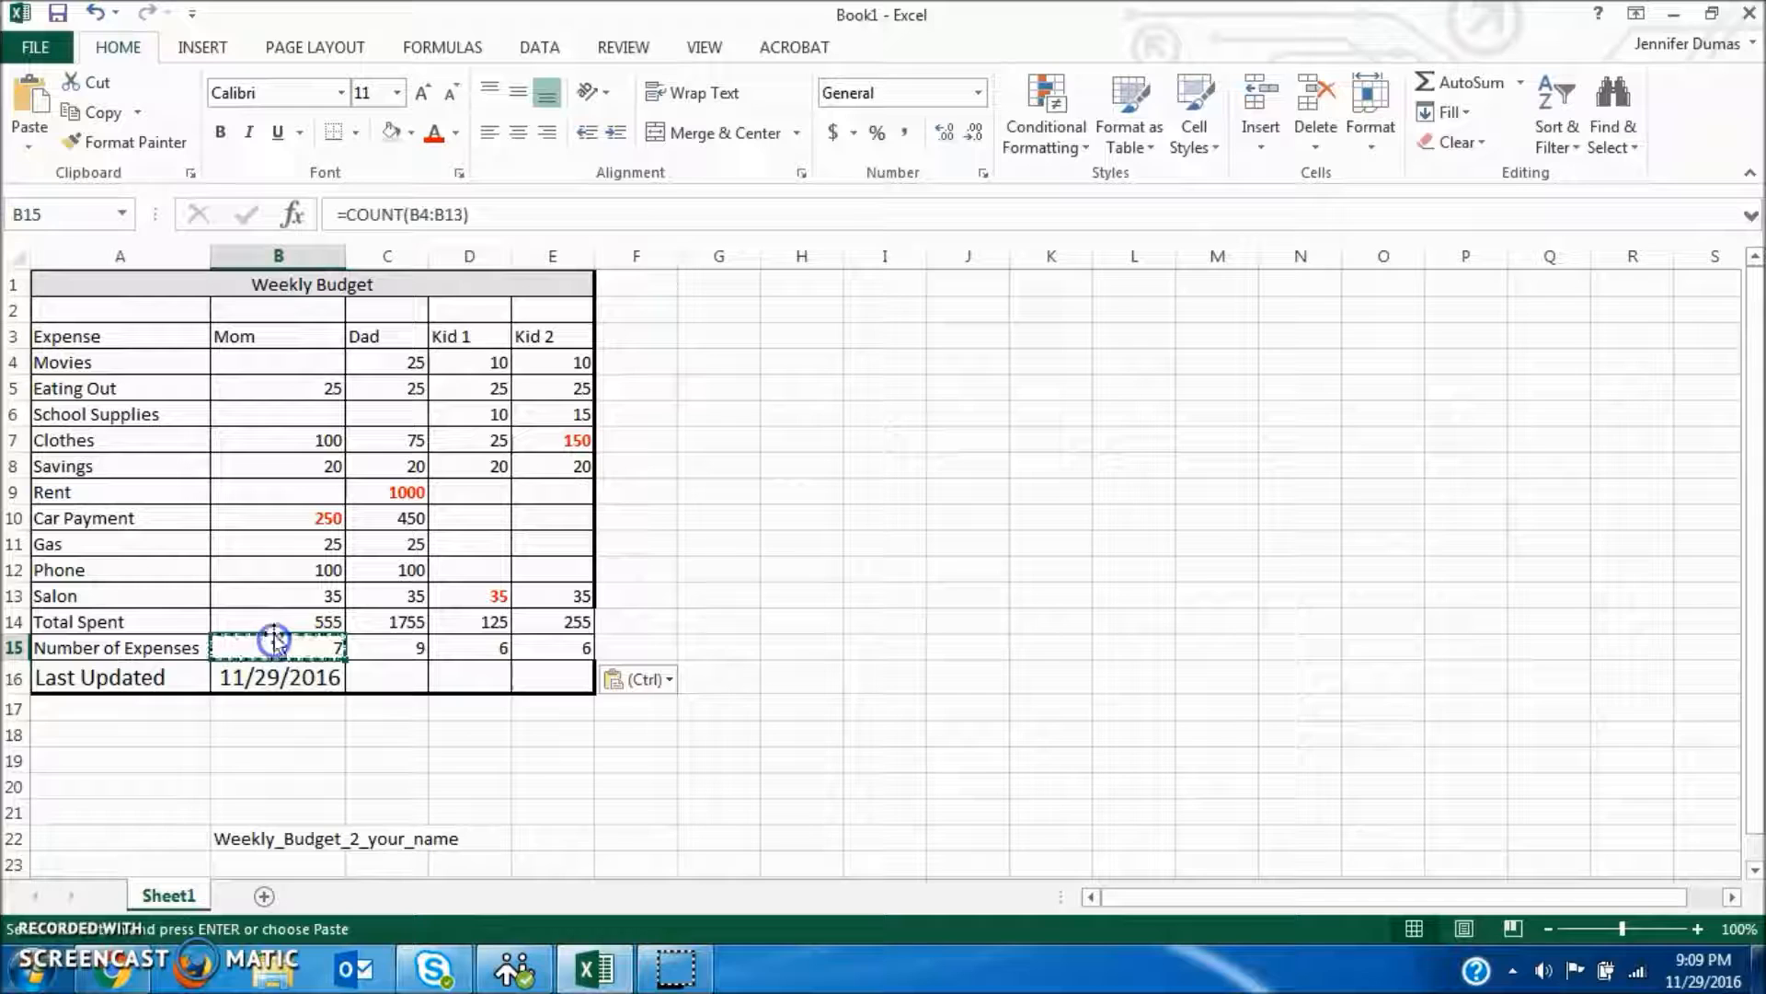
{"action": "key", "text": "Escape"}
{"action": "left_click", "coordinate": [752, 592]}
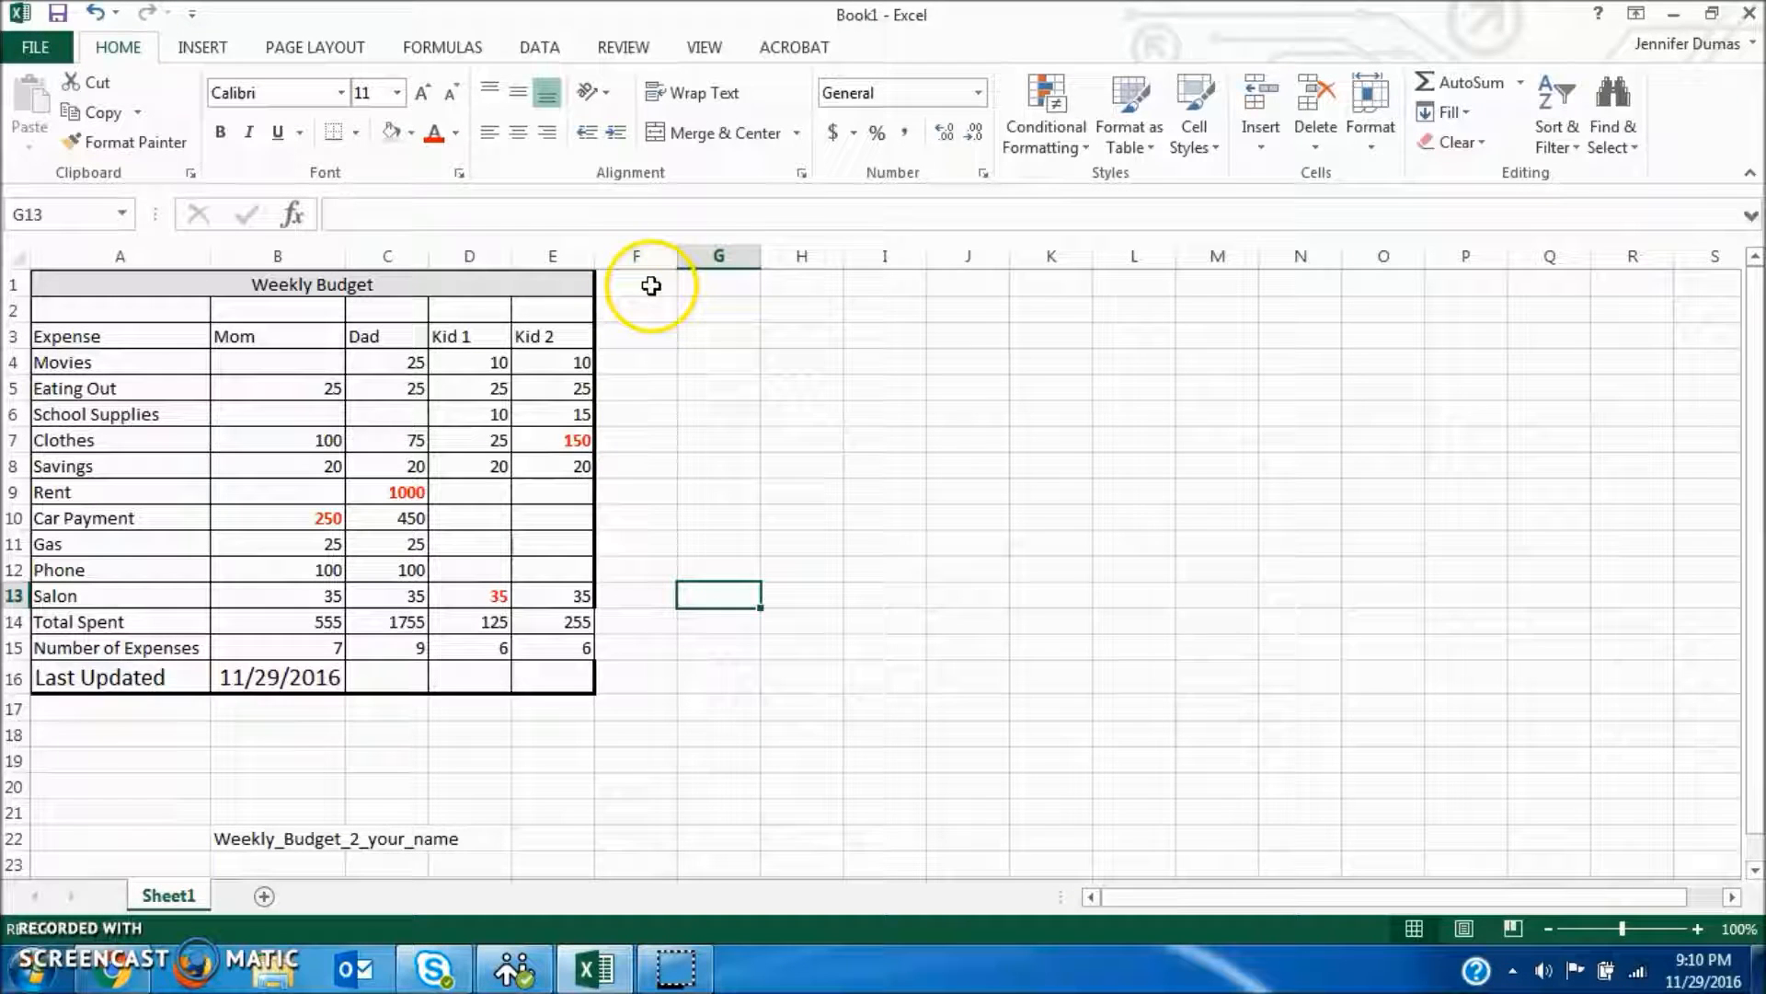
Step: Enter the column heading Item Total in cell F3, beside the Kid 2 heading
{"action": "left_click", "coordinate": [640, 343]}
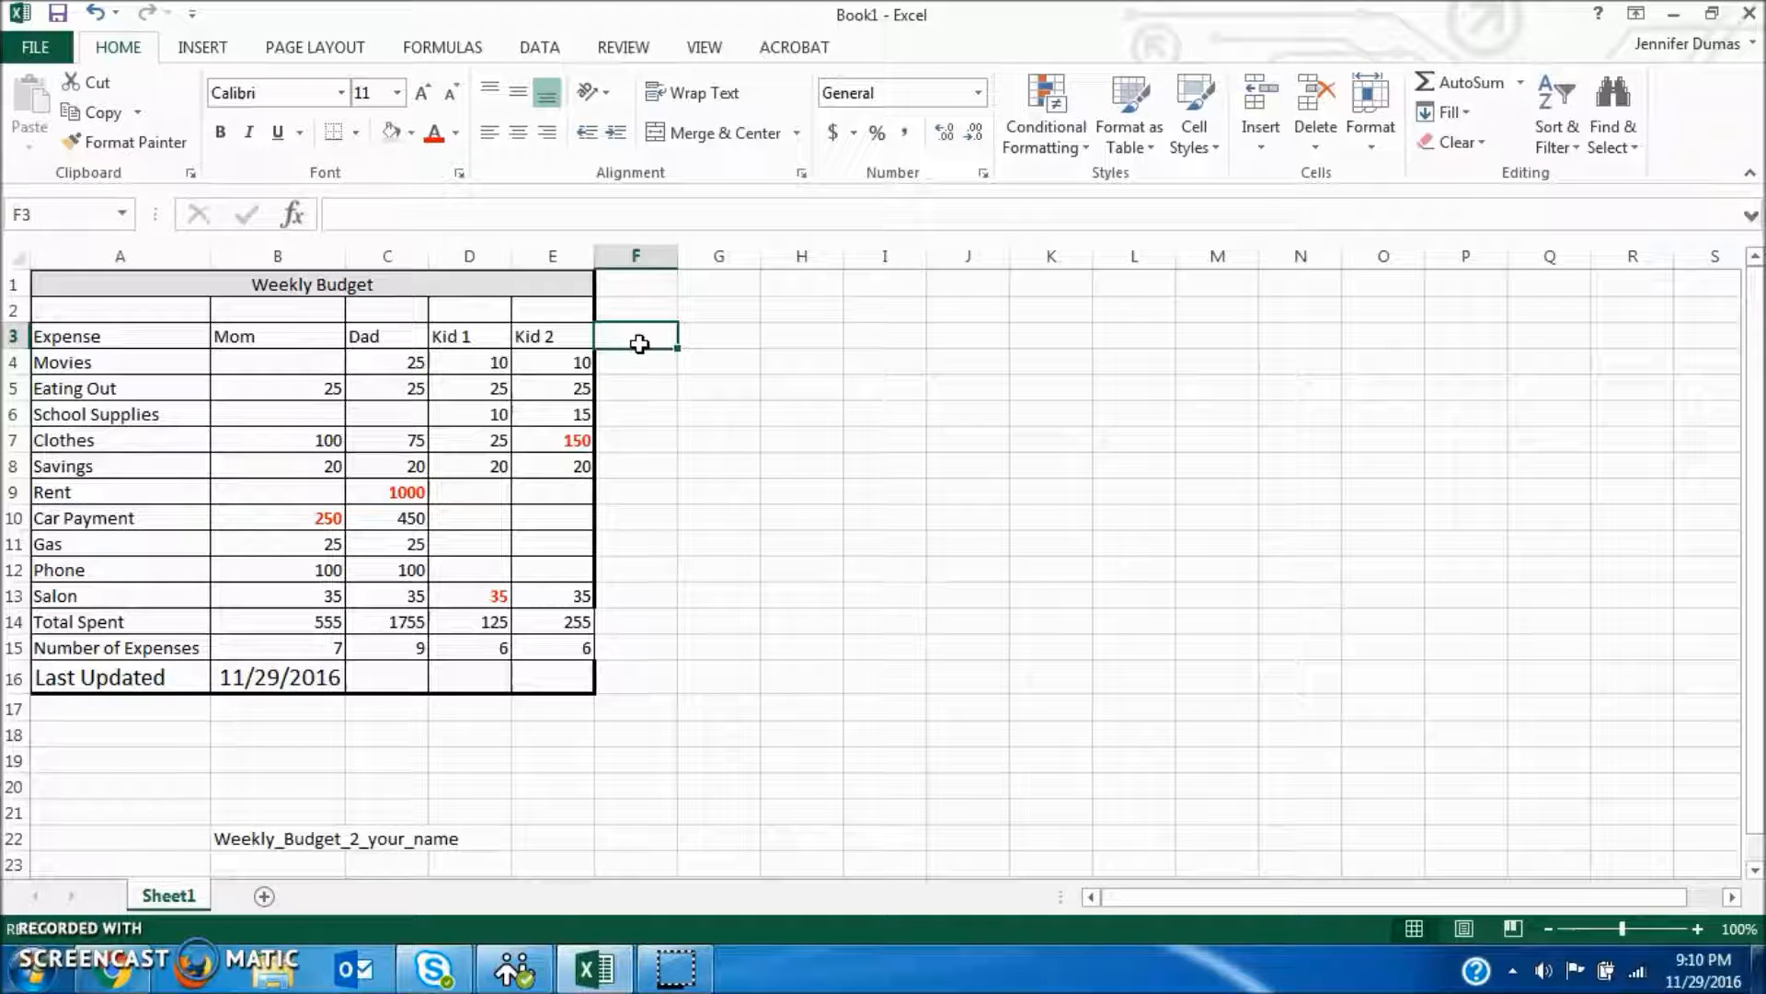
{"action": "type", "text": "Item T"}
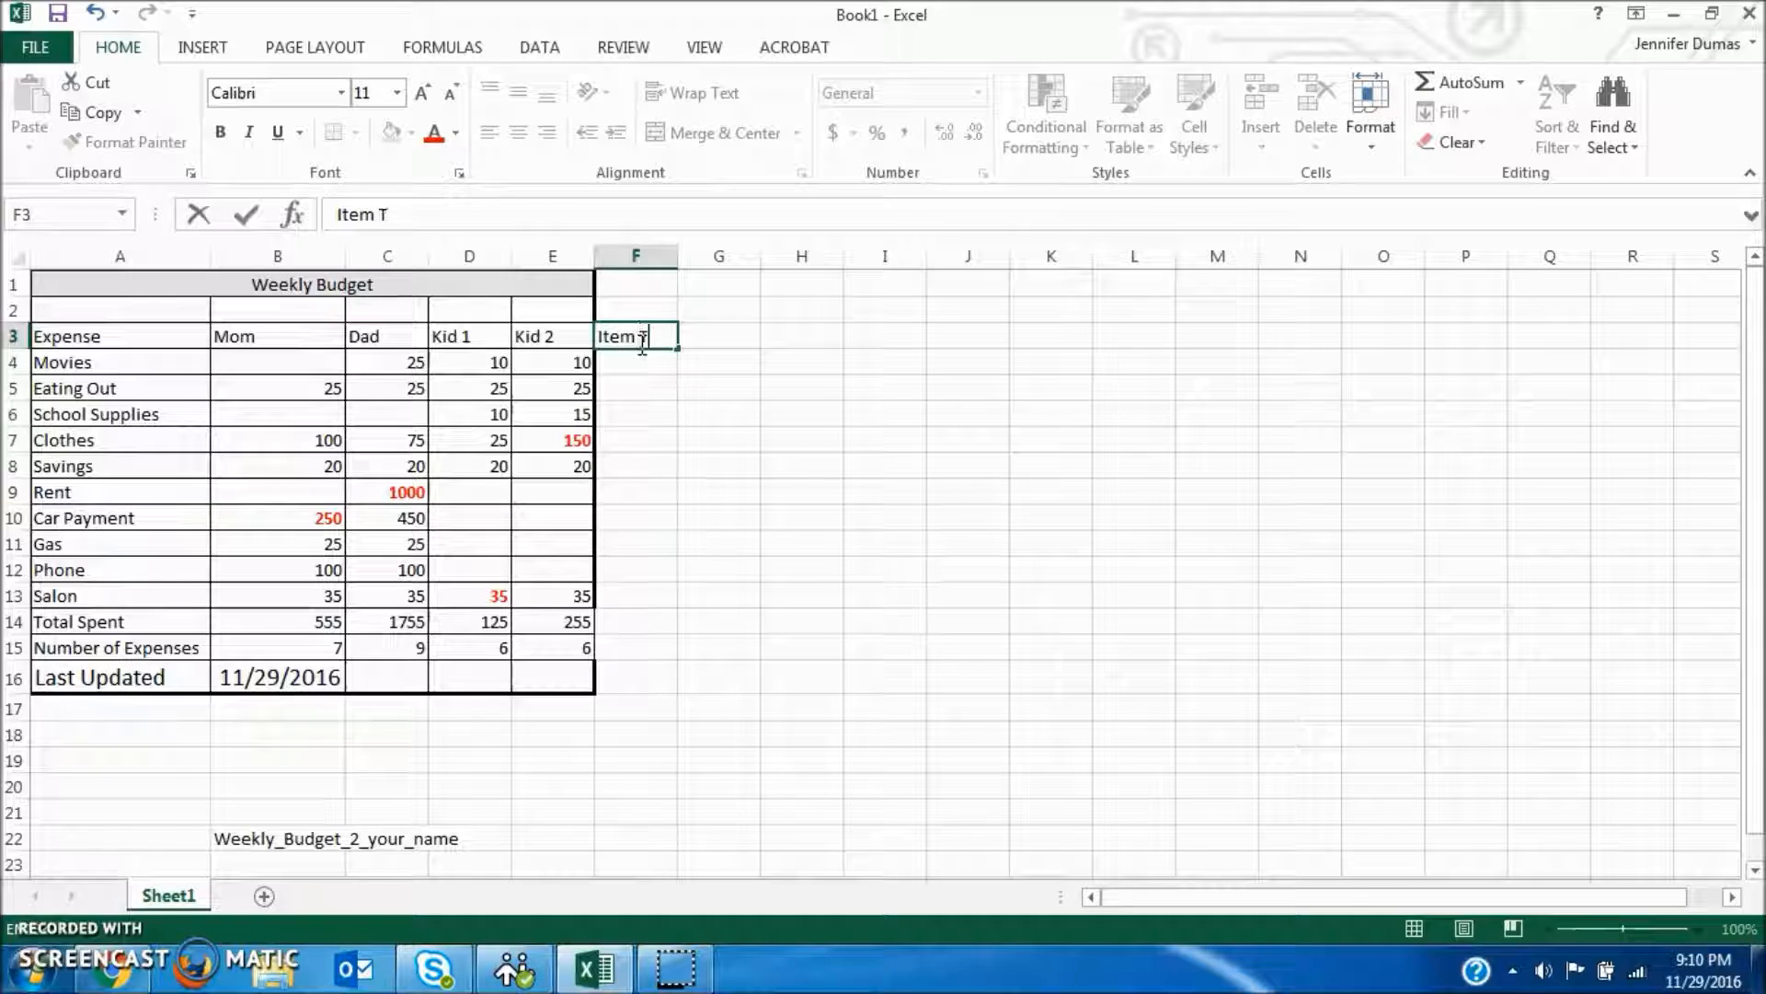
{"action": "key", "text": "Return"}
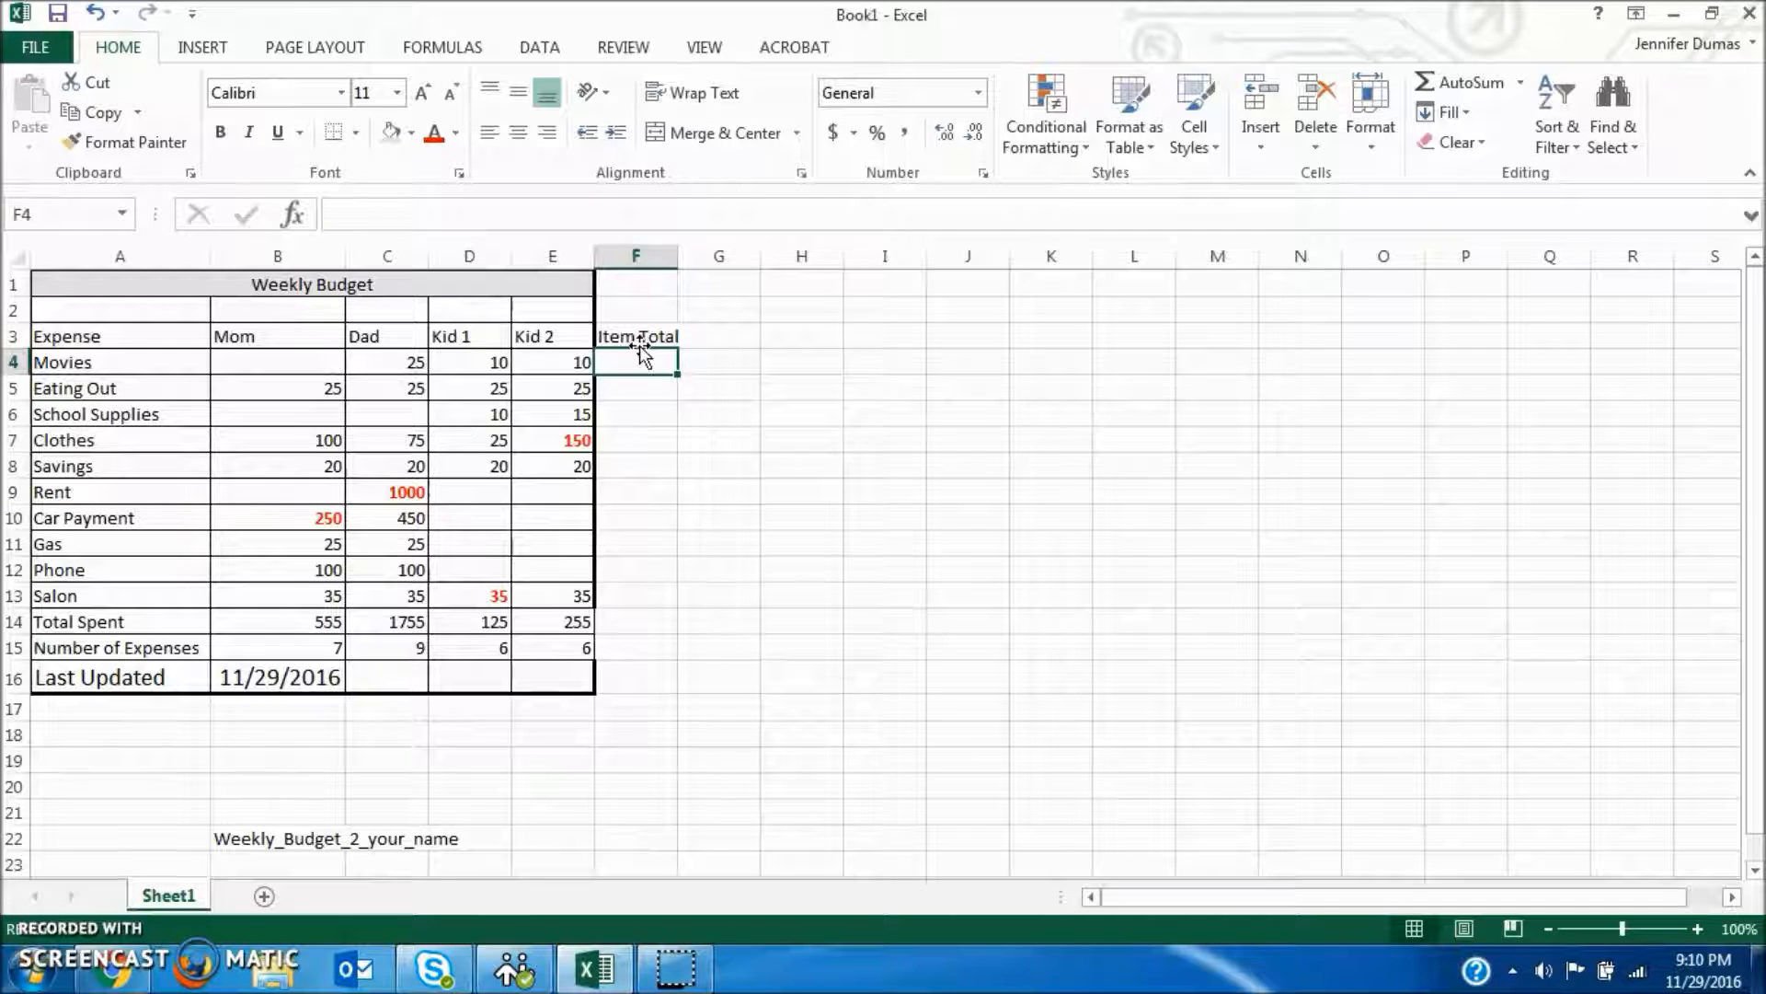
Step: Total the Movies row in cell F4 with a SUM formula over B4:E4
{"action": "left_click", "coordinate": [628, 597]}
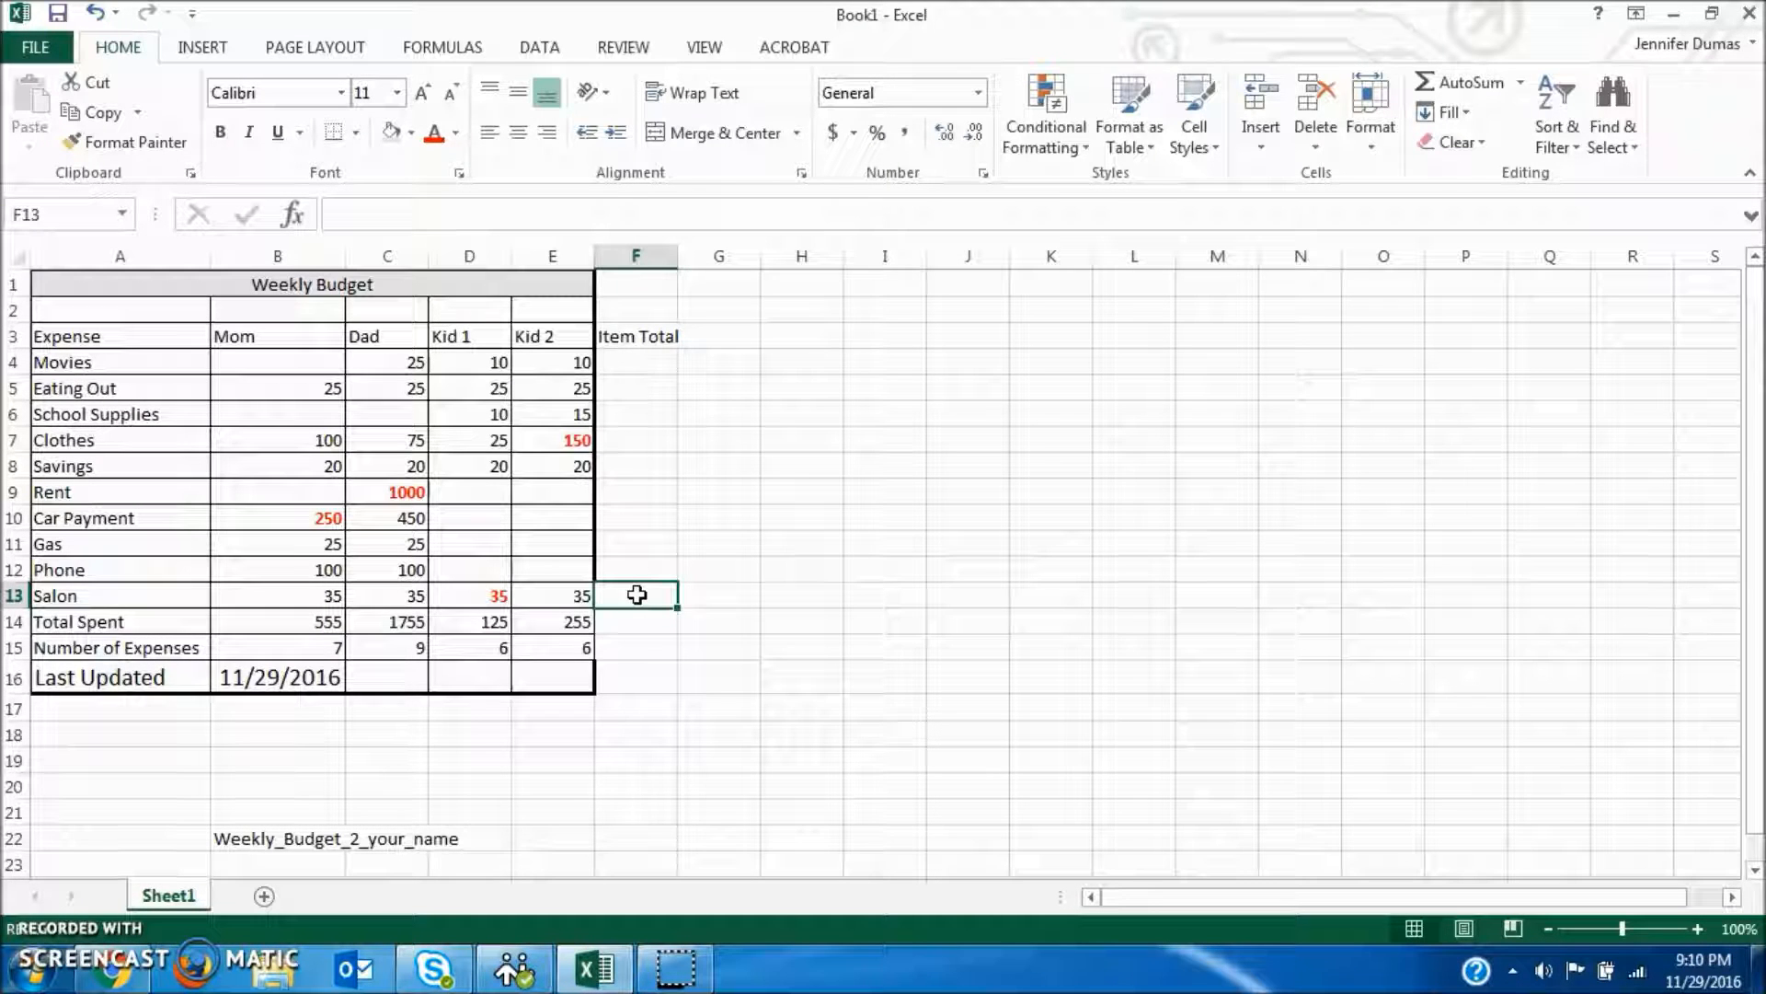
{"action": "left_click", "coordinate": [612, 362]}
{"action": "type", "text": "="}
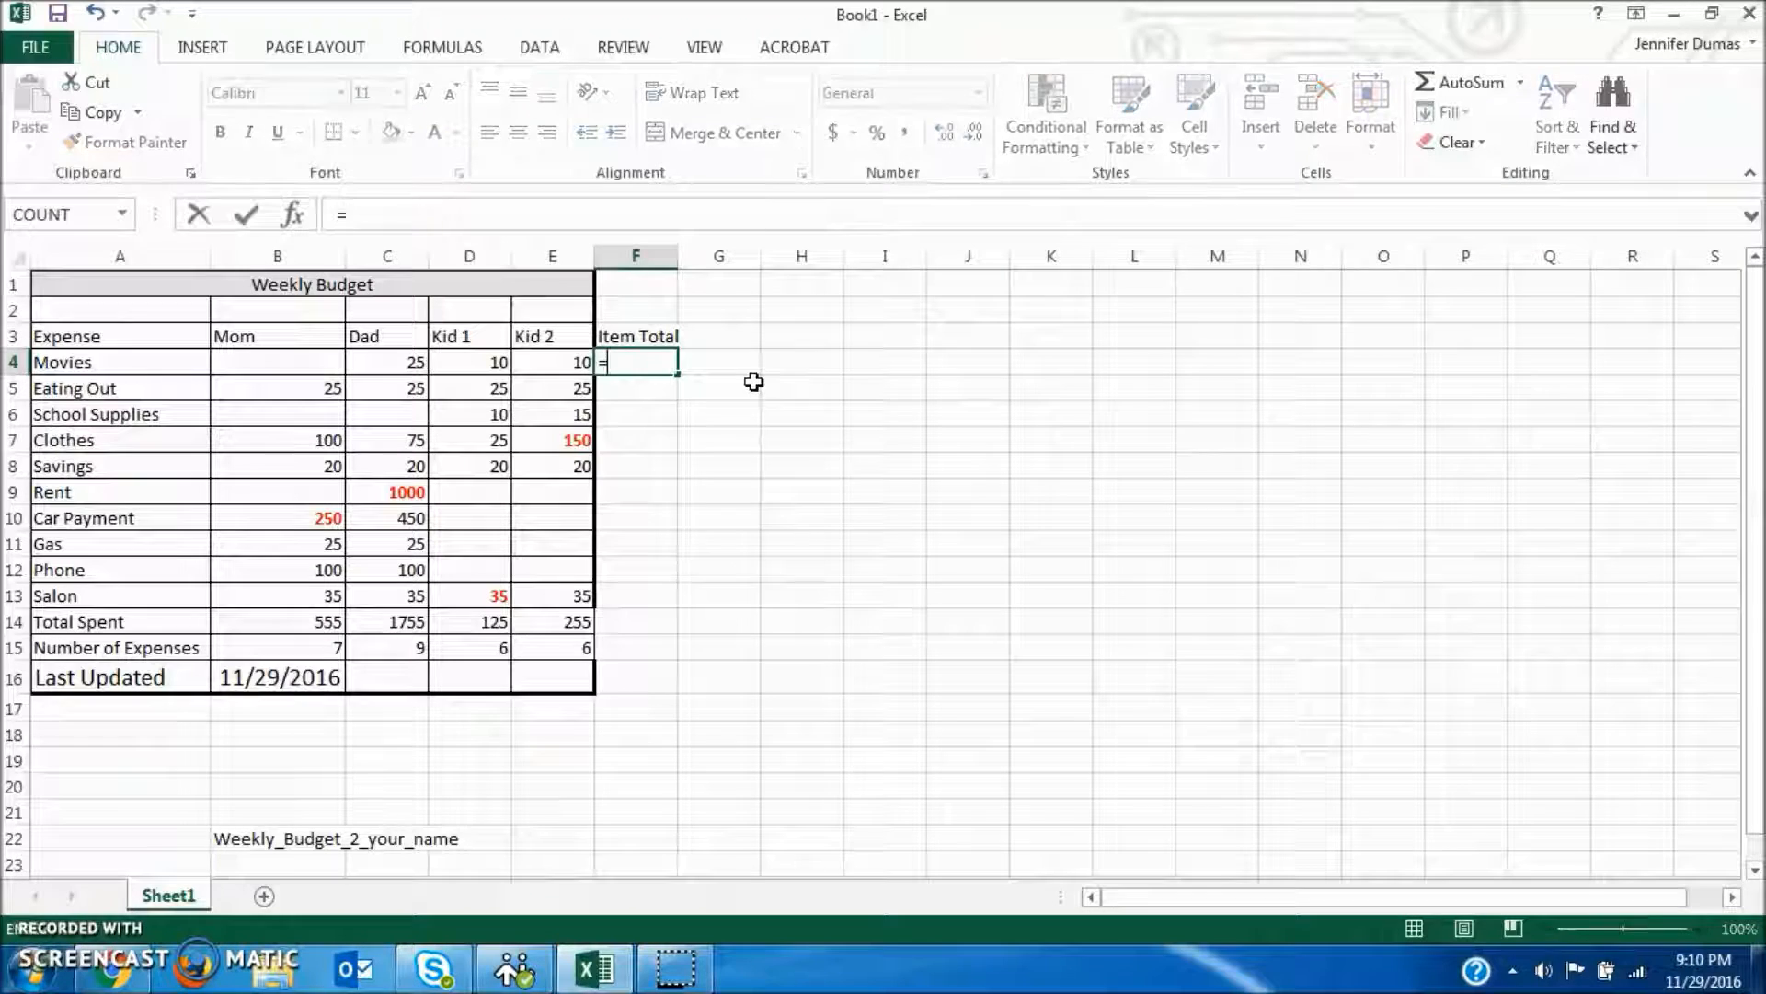
{"action": "type", "text": "sum"}
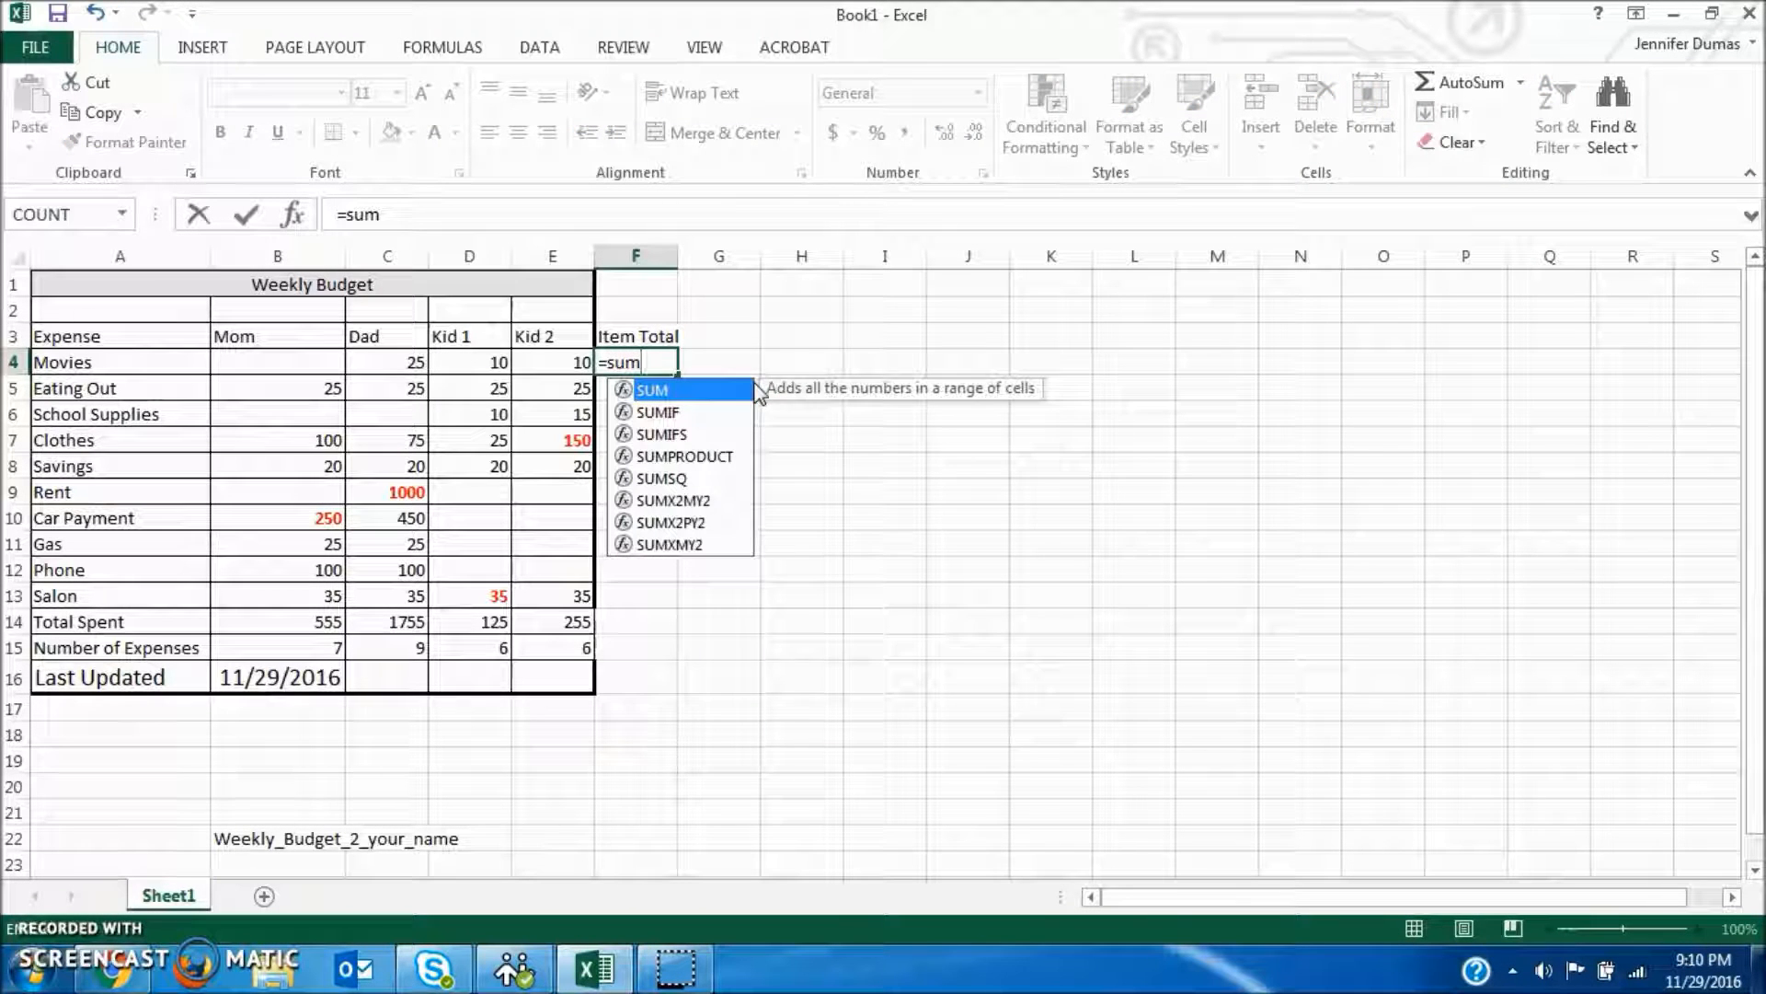
{"action": "type", "text": "("}
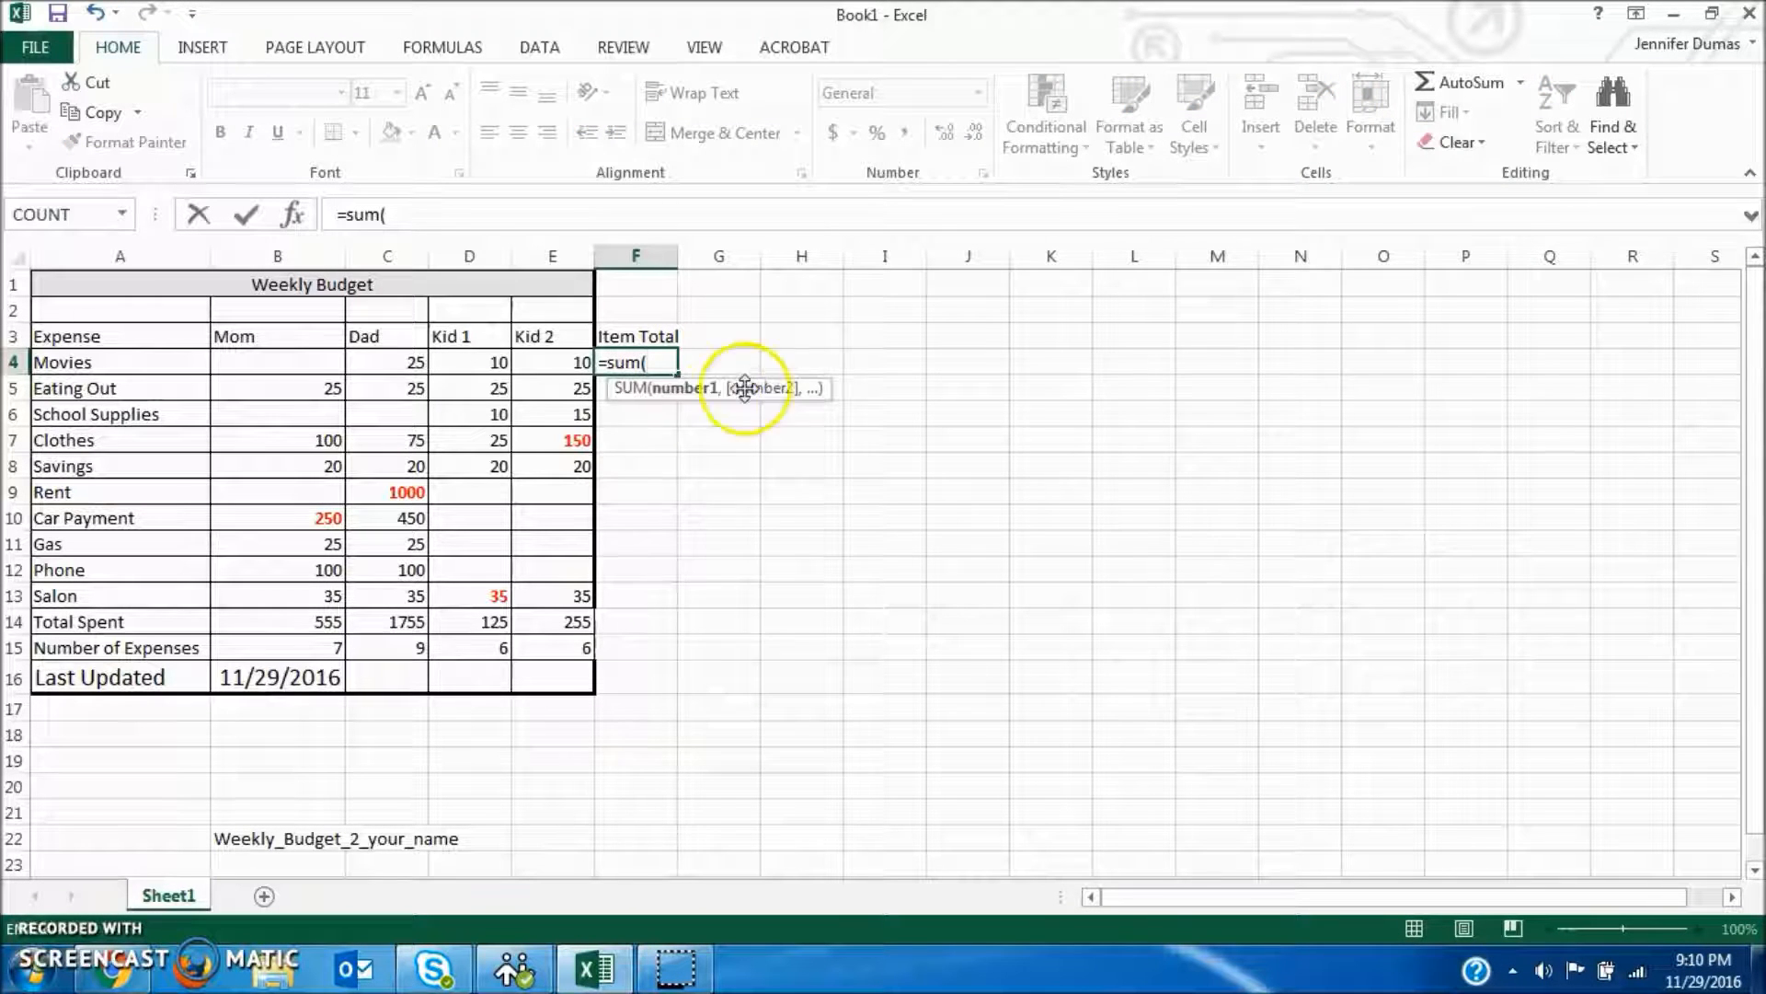
{"action": "left_click", "coordinate": [268, 362]}
{"action": "left_click_drag", "start_coordinate": [303, 361], "coordinate": [546, 371]}
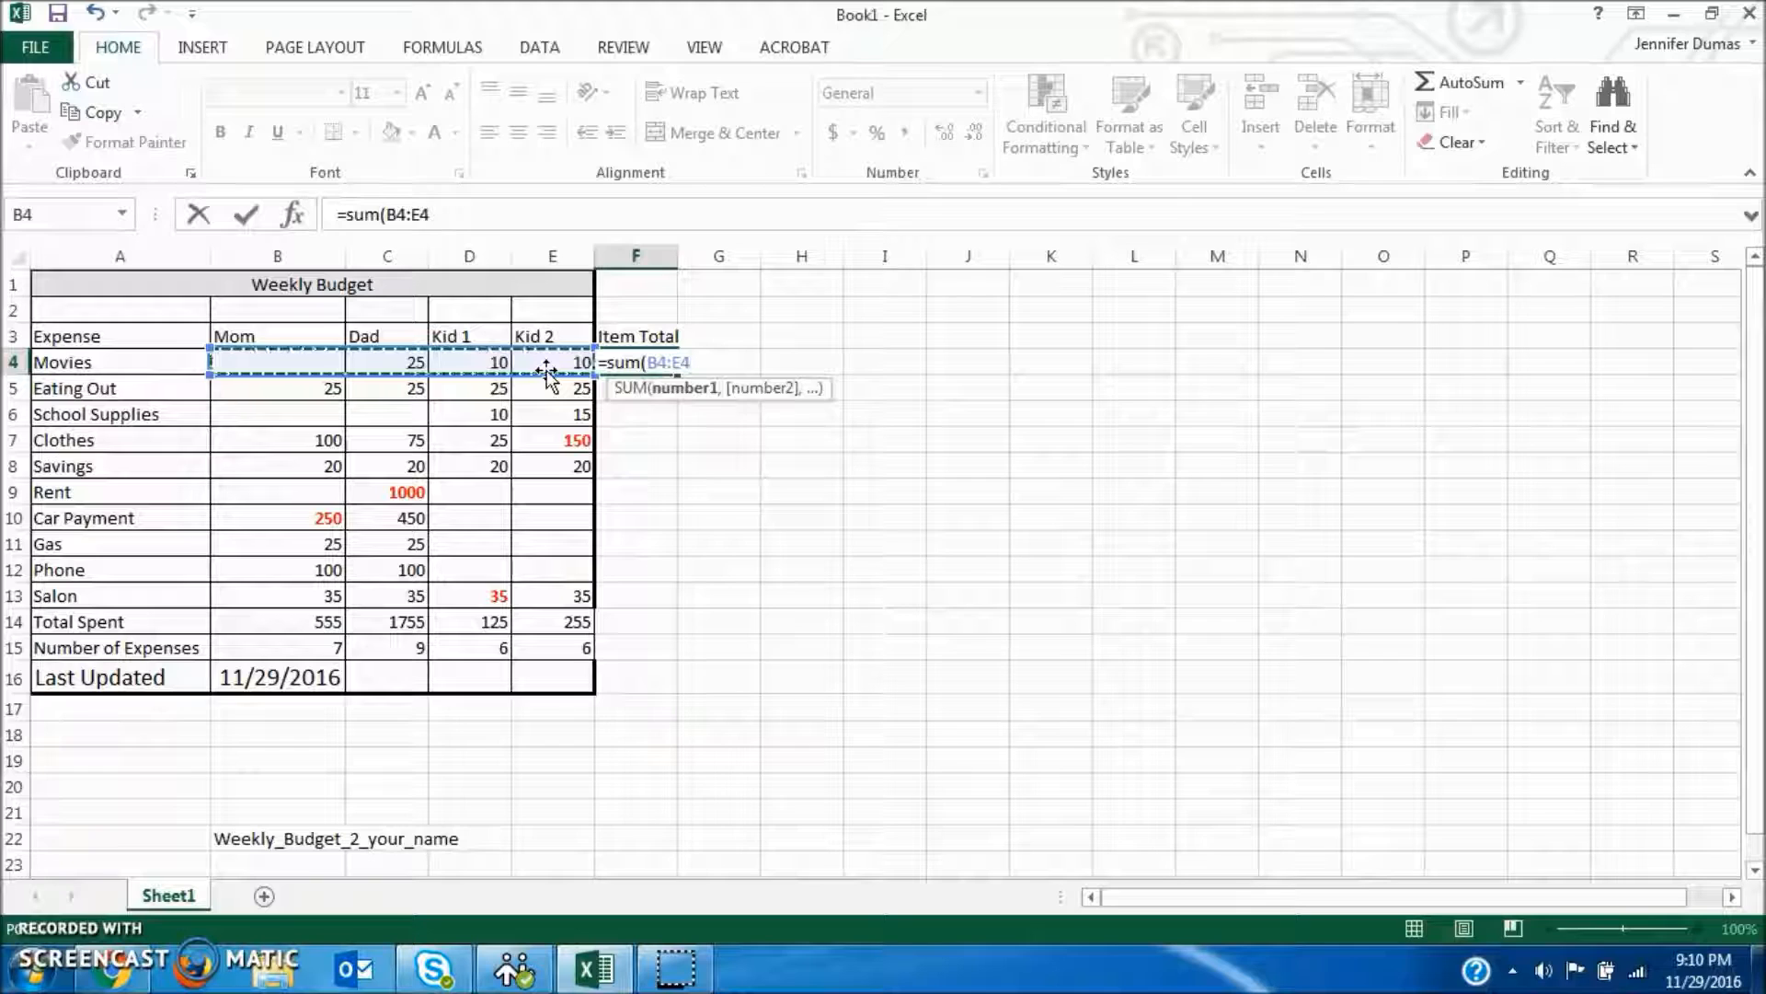
{"action": "key", "text": "Return"}
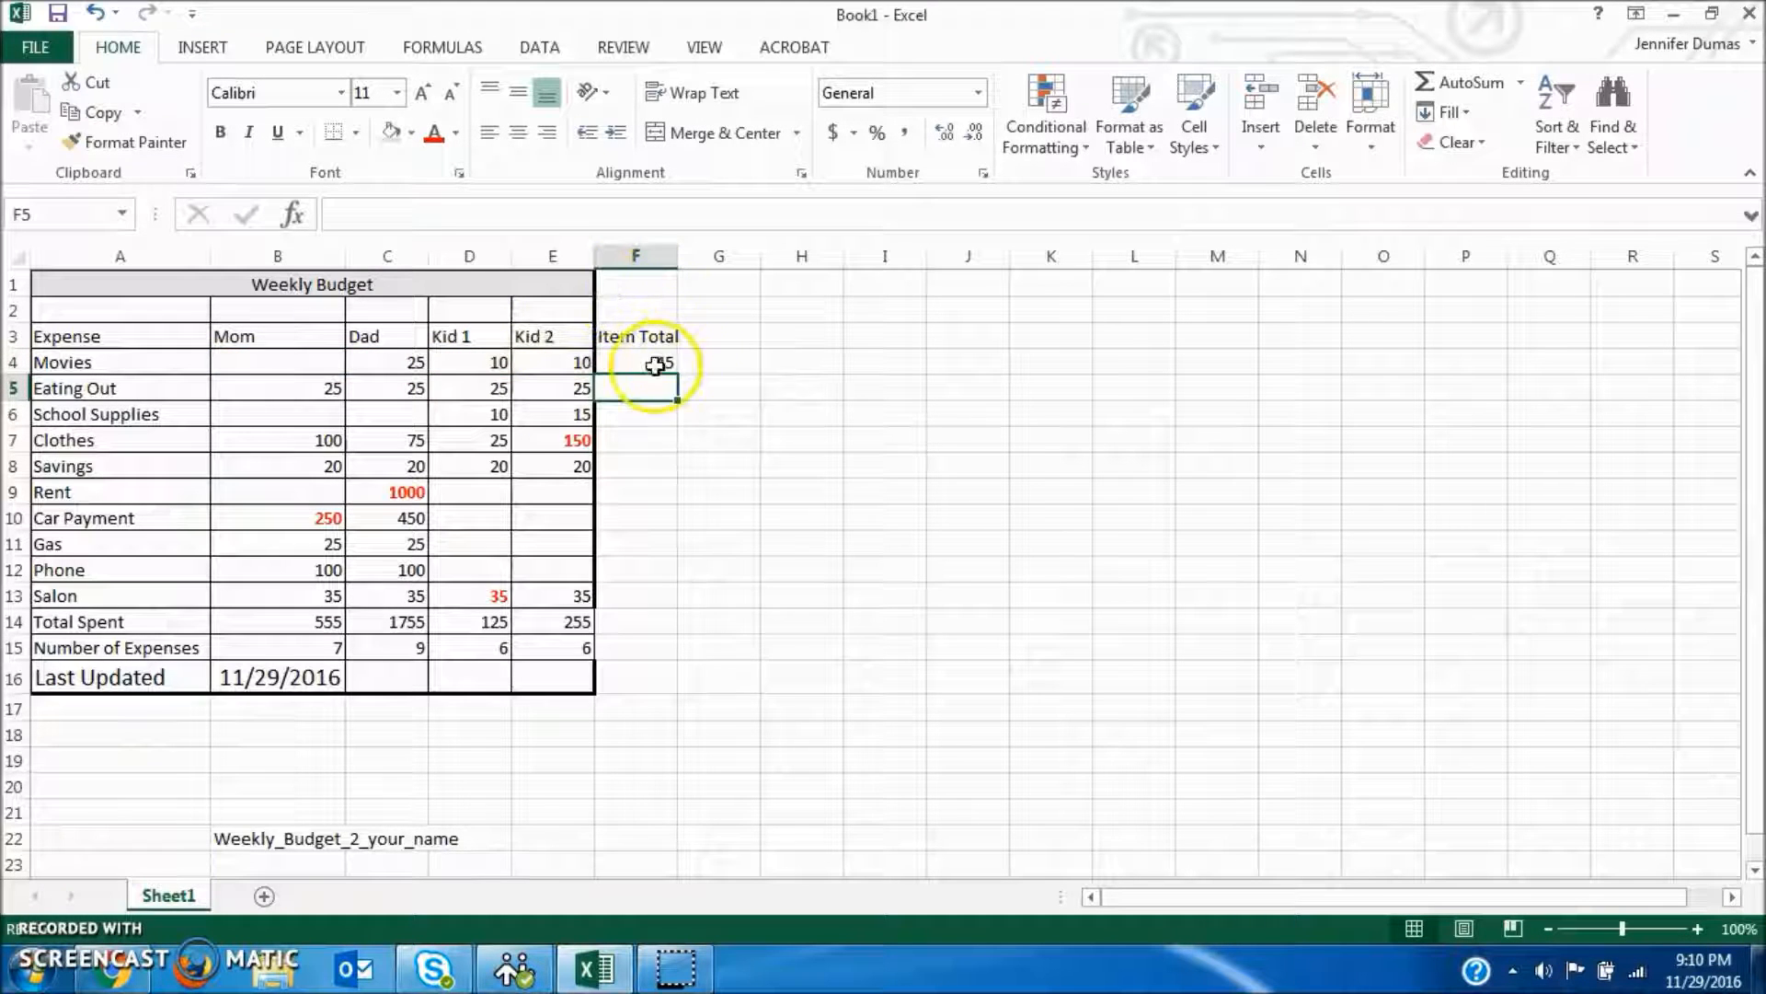
Step: Copy the item total formula from F4 into F5:F13 for the Eating Out through Salon rows
{"action": "left_click", "coordinate": [657, 365]}
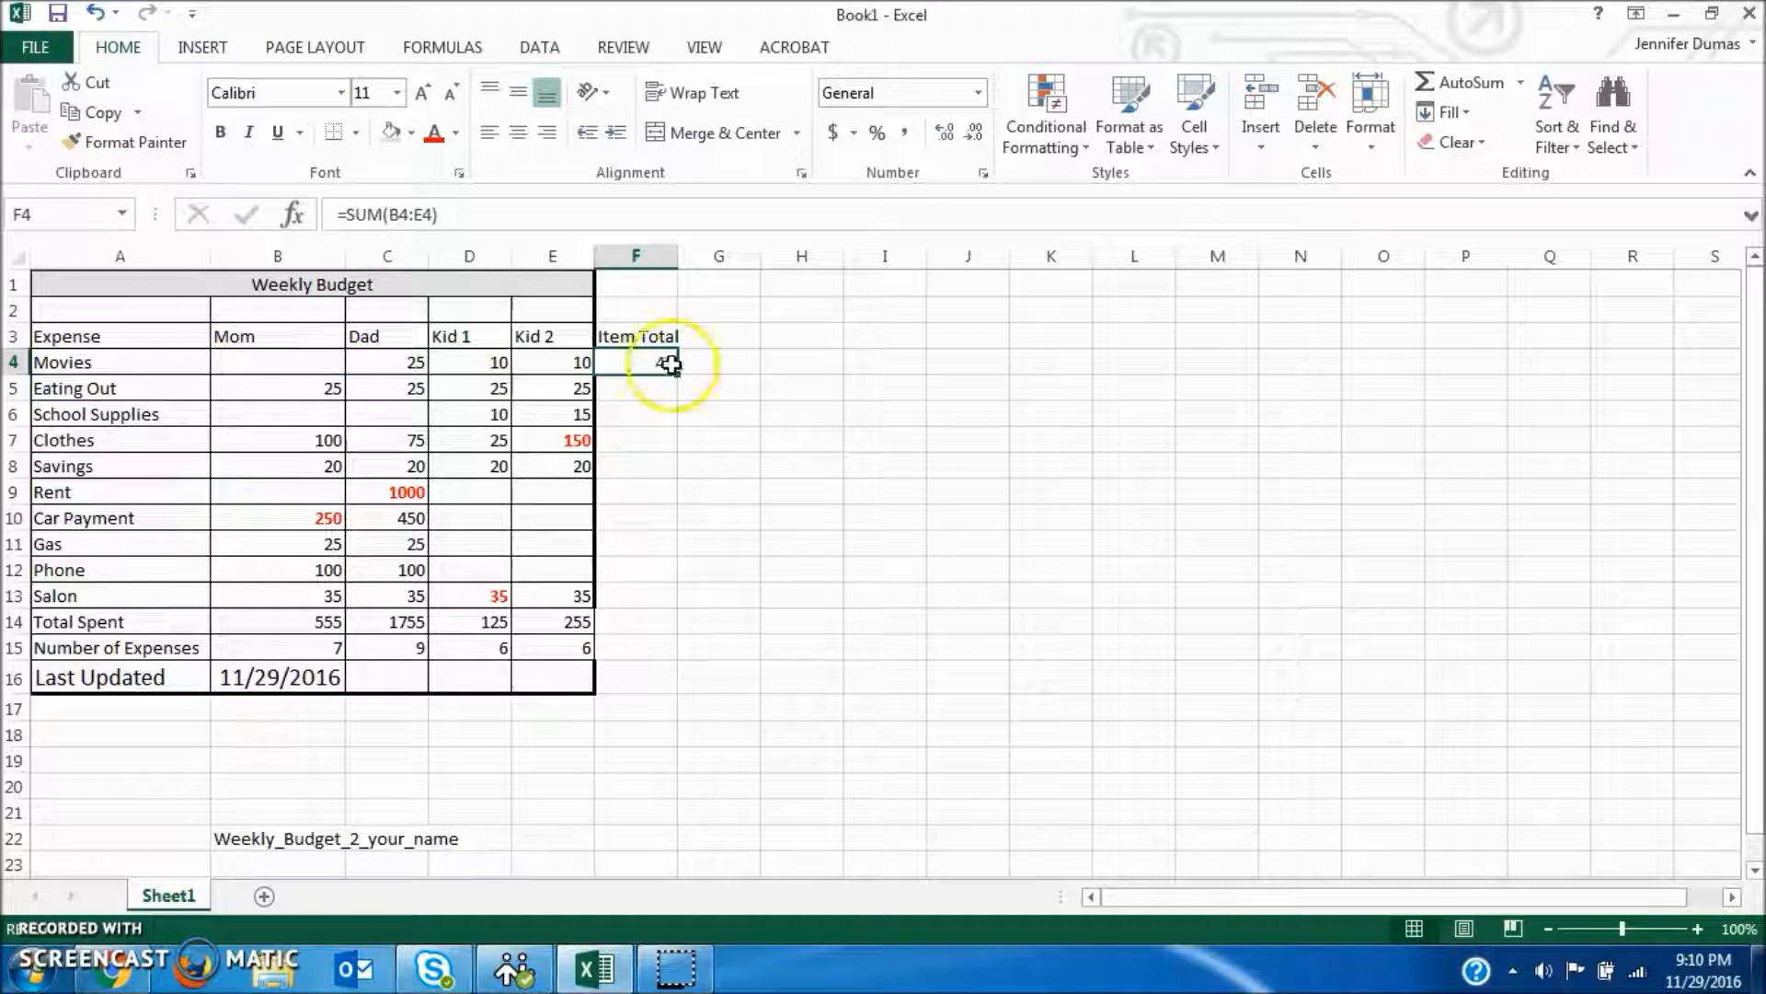
{"action": "key", "text": "ctrl+c"}
{"action": "left_click_drag", "start_coordinate": [656, 396], "coordinate": [663, 605]}
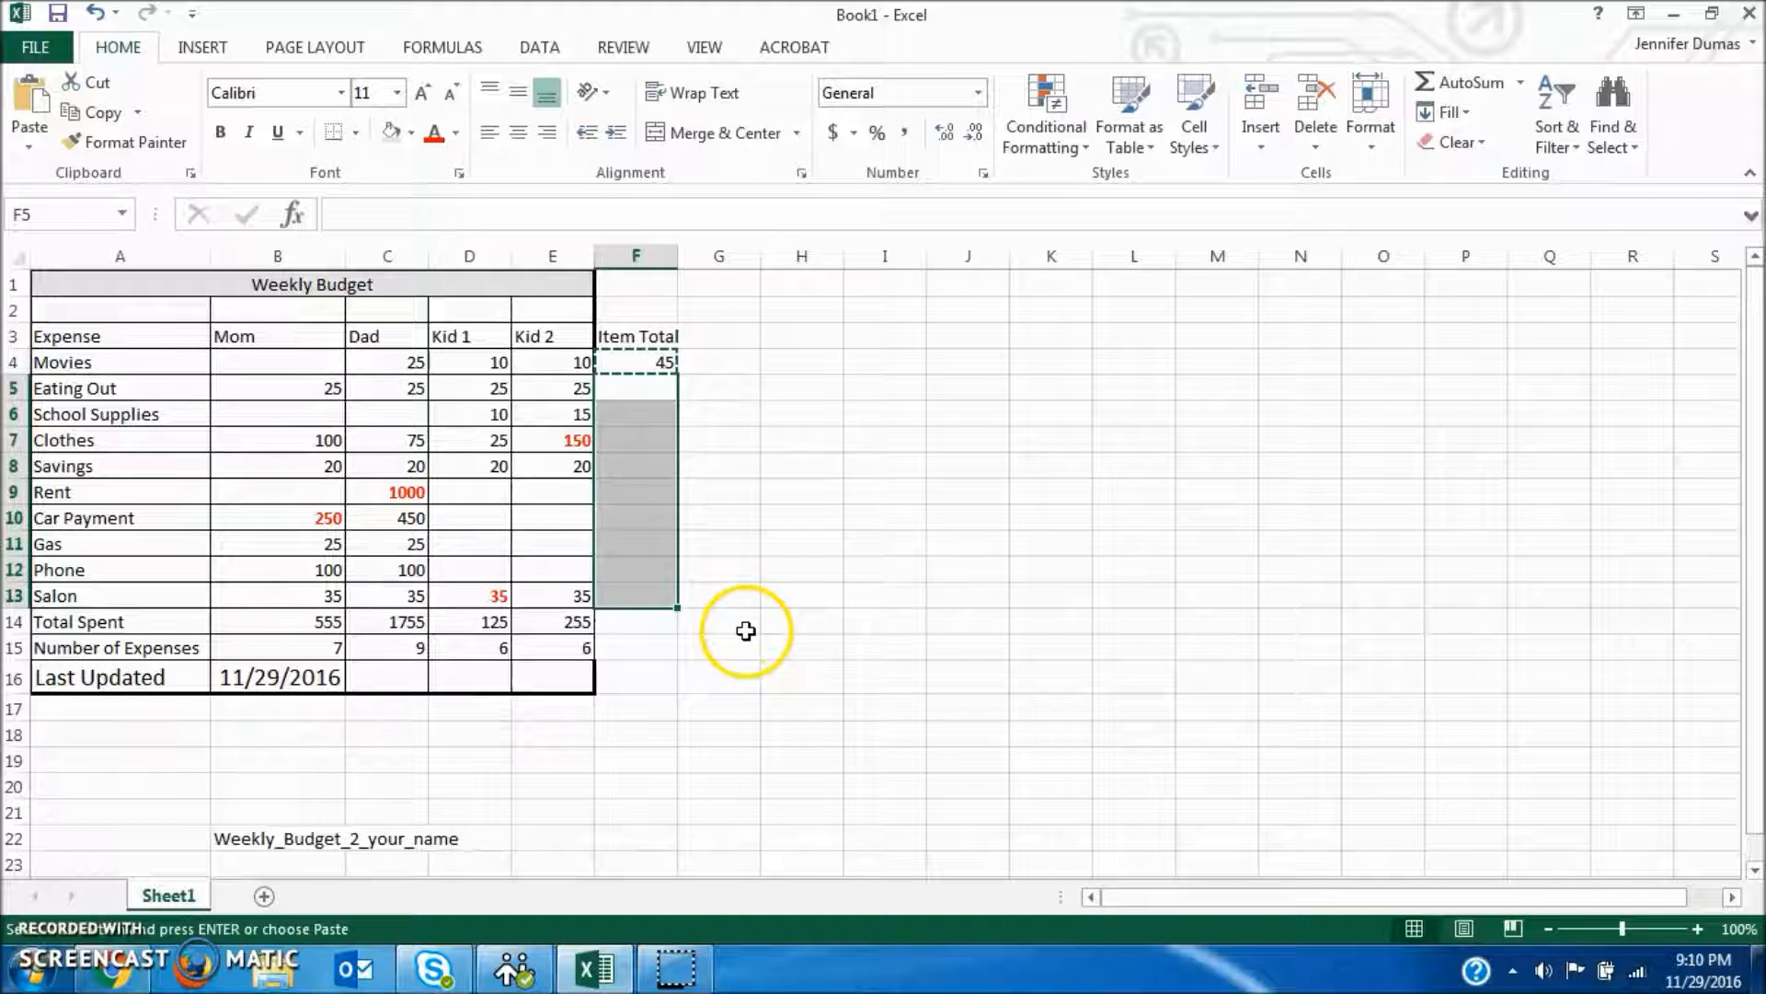
{"action": "key", "text": "ctrl+v"}
{"action": "left_click", "coordinate": [801, 543]}
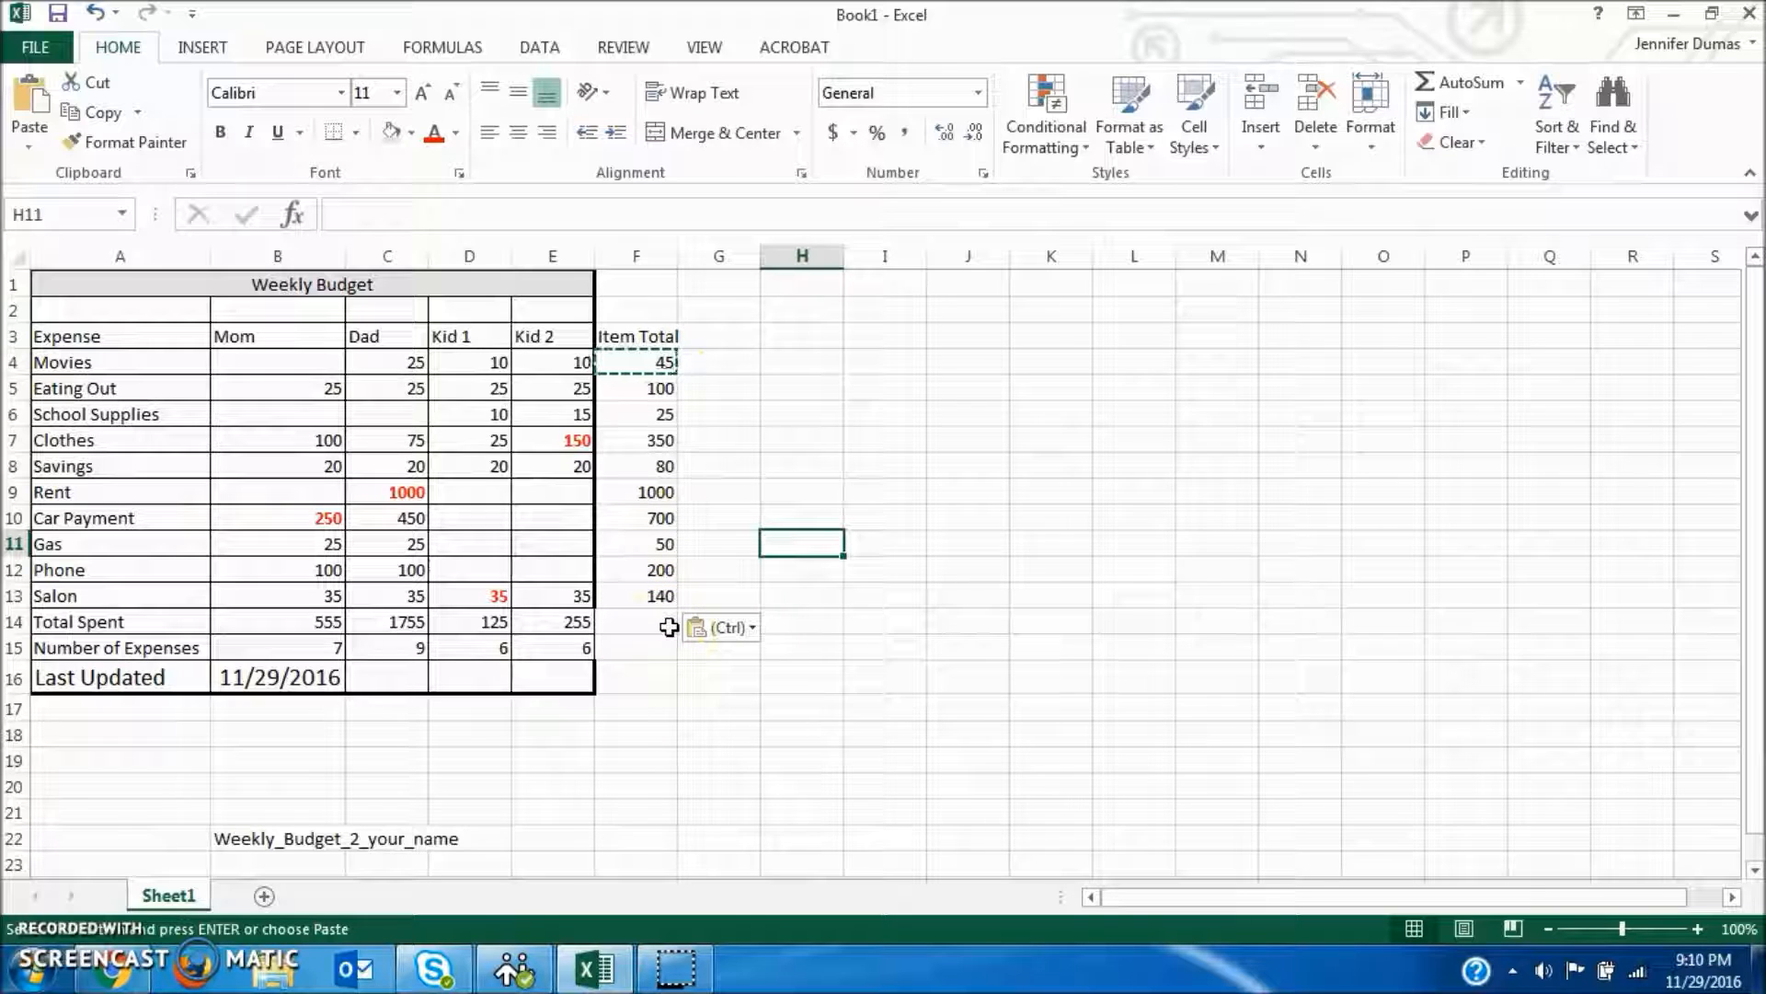
Step: Enter the heading # of Times Used in G3 and autofit the widths of columns F and G
{"action": "left_click", "coordinate": [717, 343]}
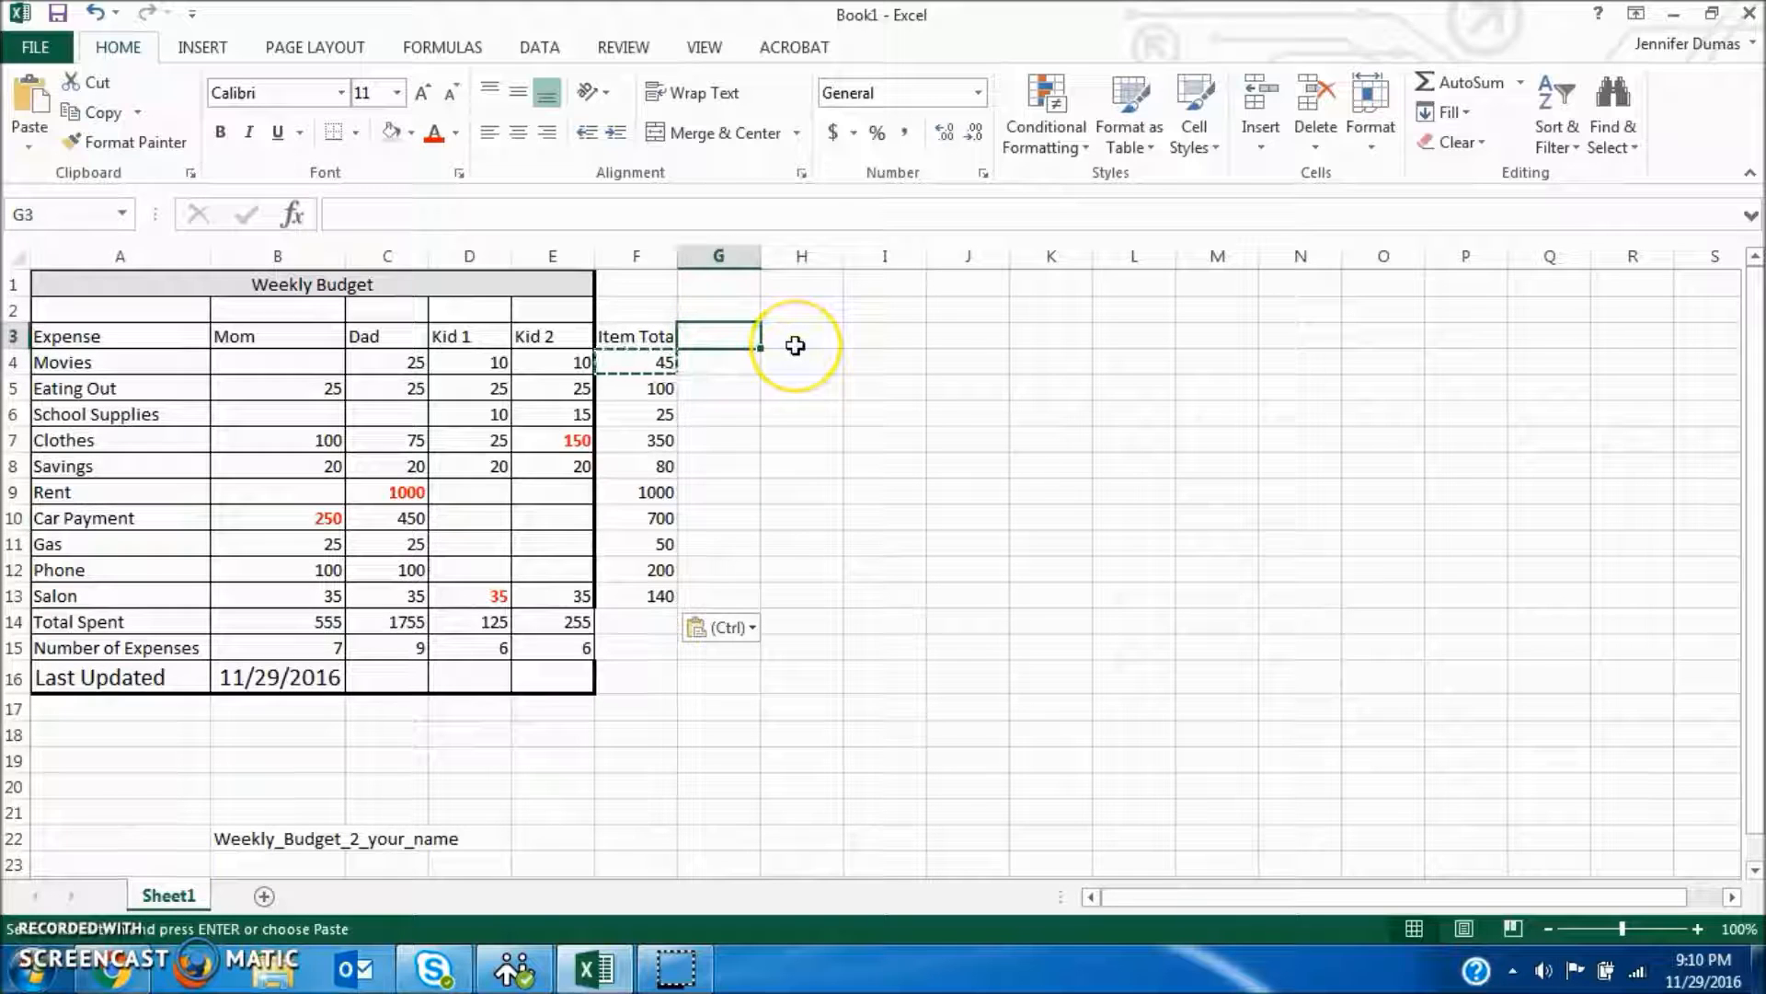
{"action": "type", "text": "# of Tim"}
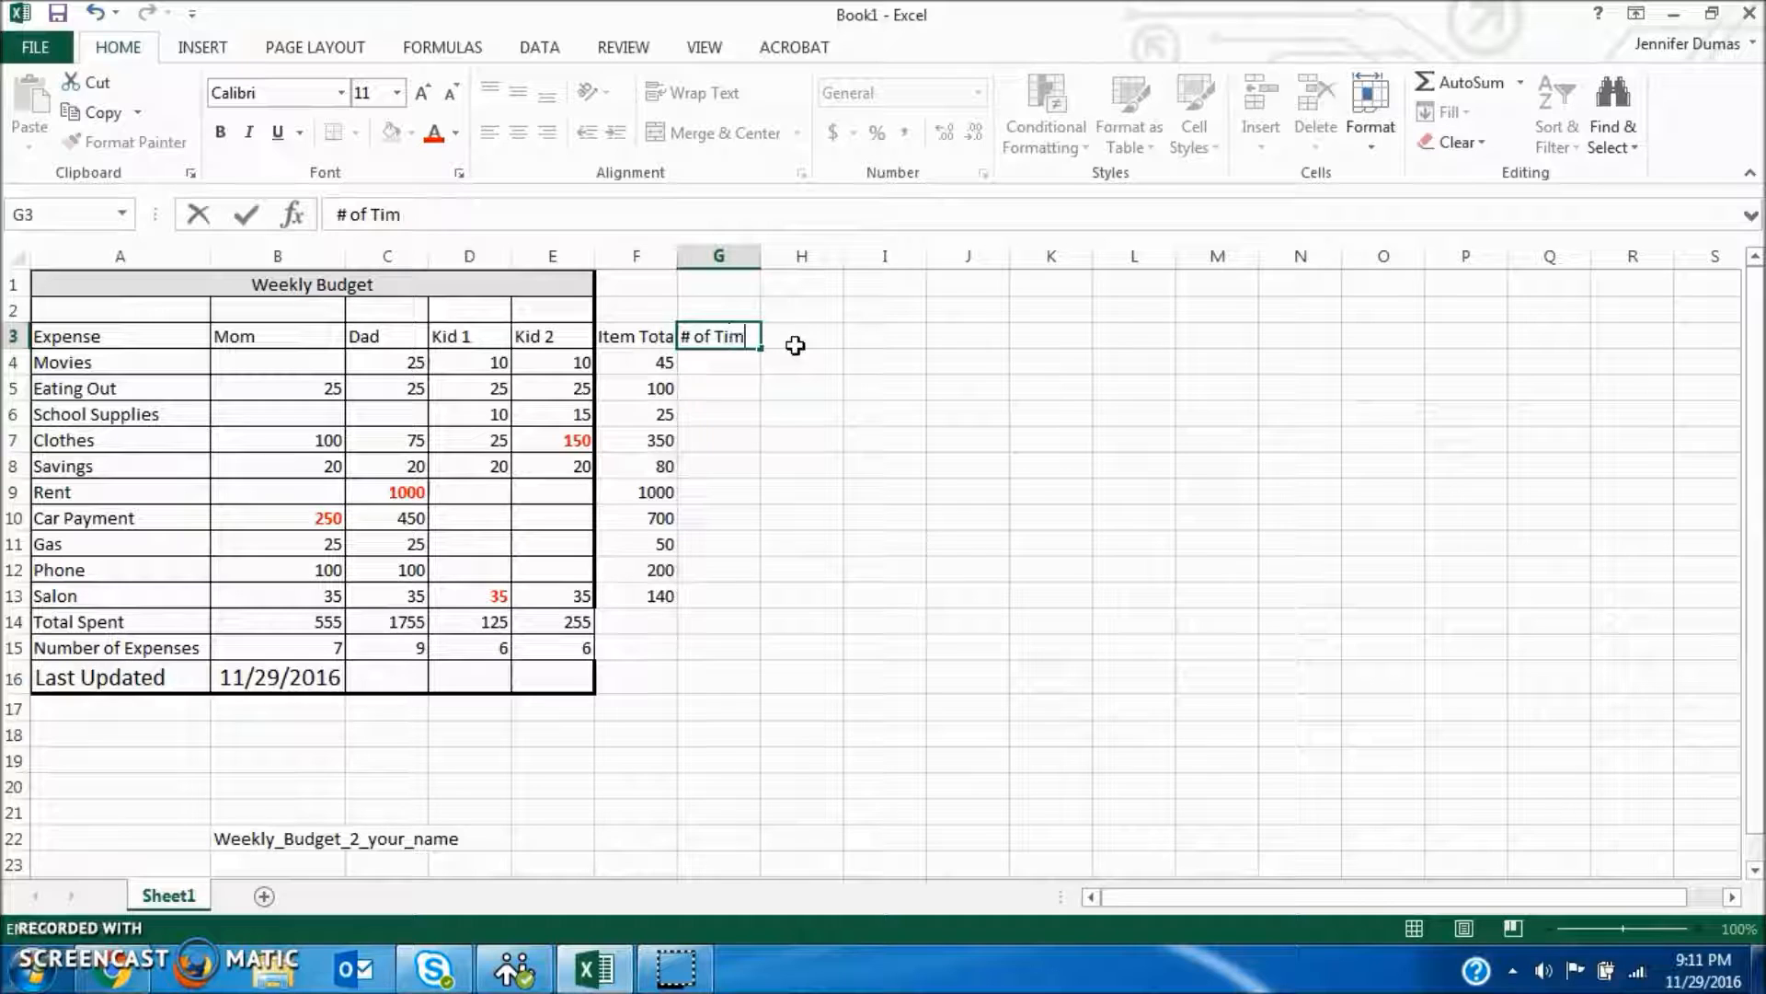
{"action": "type", "text": "es Used"}
{"action": "key", "text": "Return"}
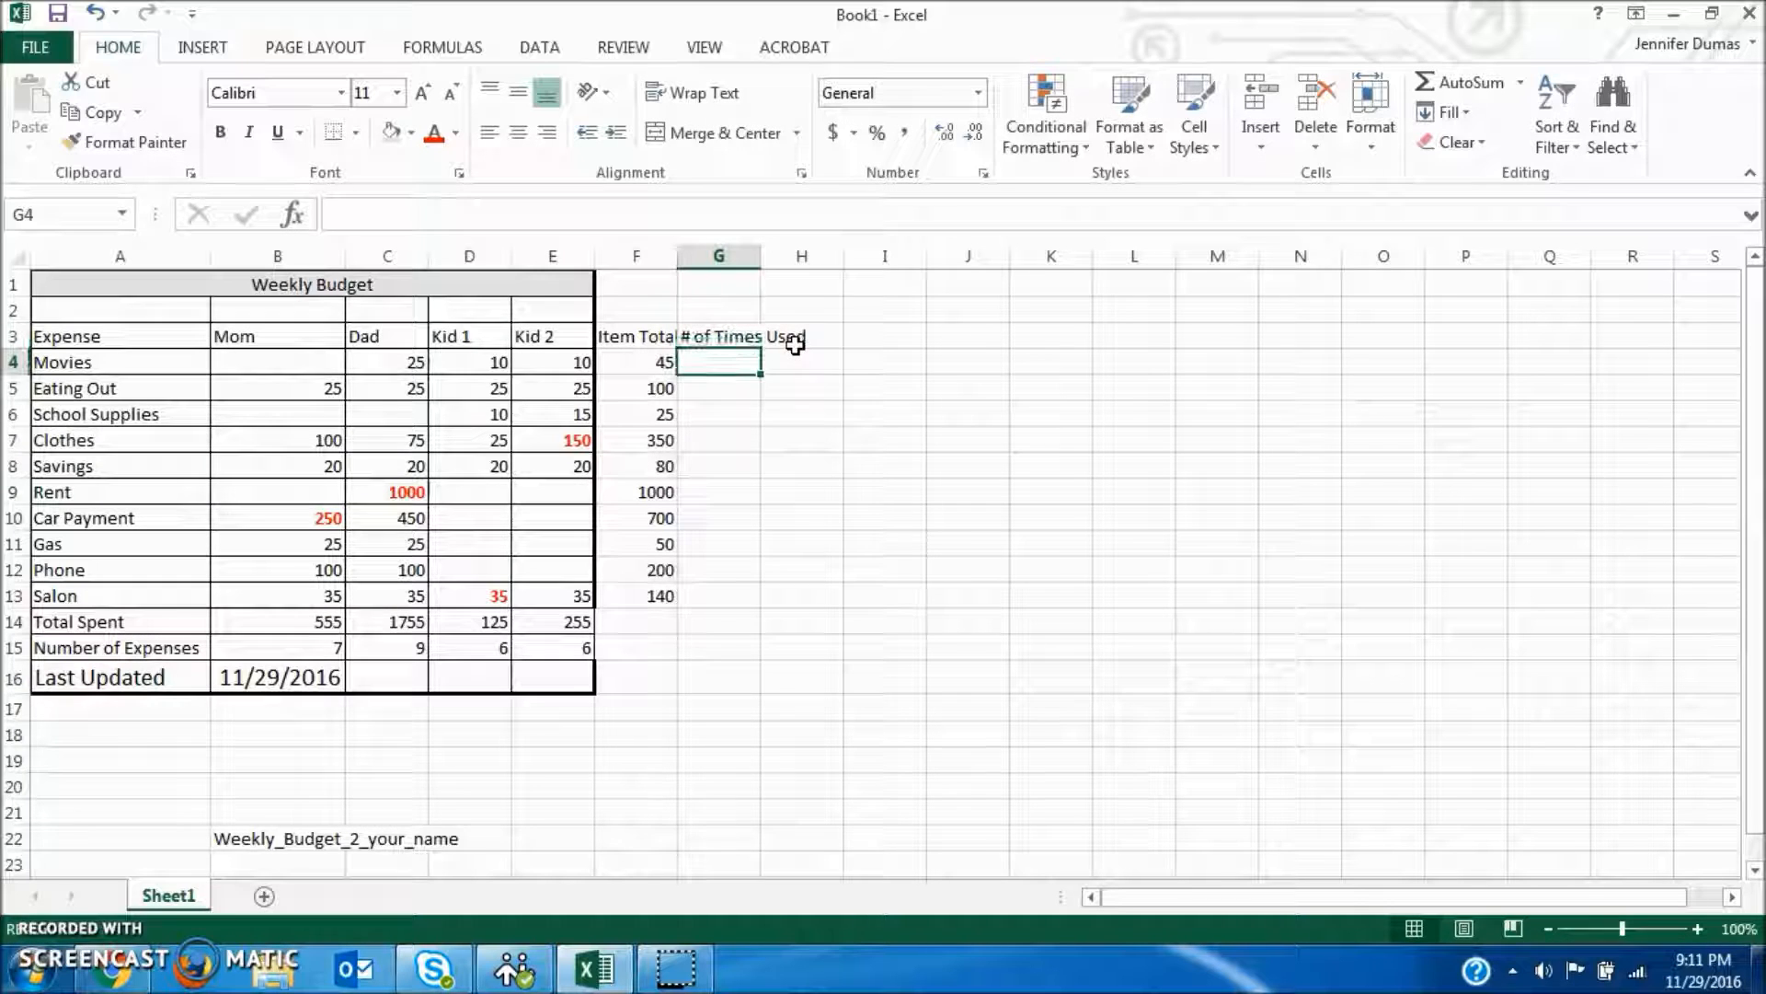
{"action": "double_click", "coordinate": [678, 256]}
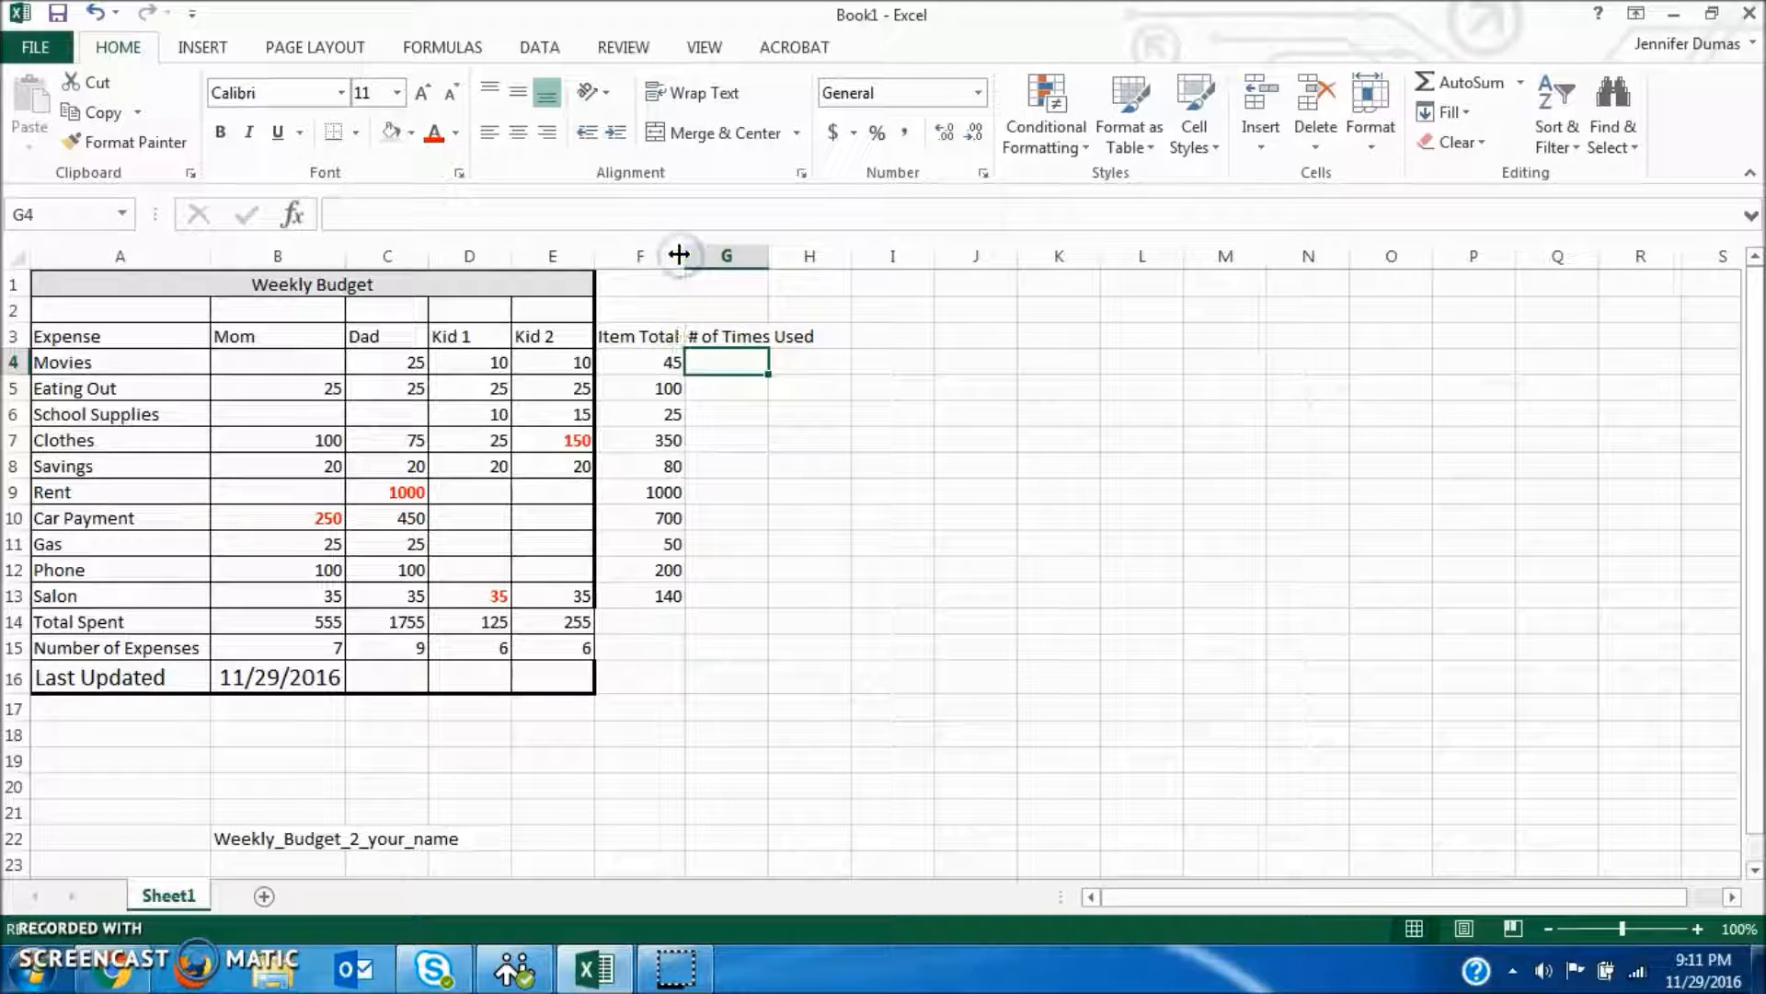
{"action": "double_click", "coordinate": [768, 255]}
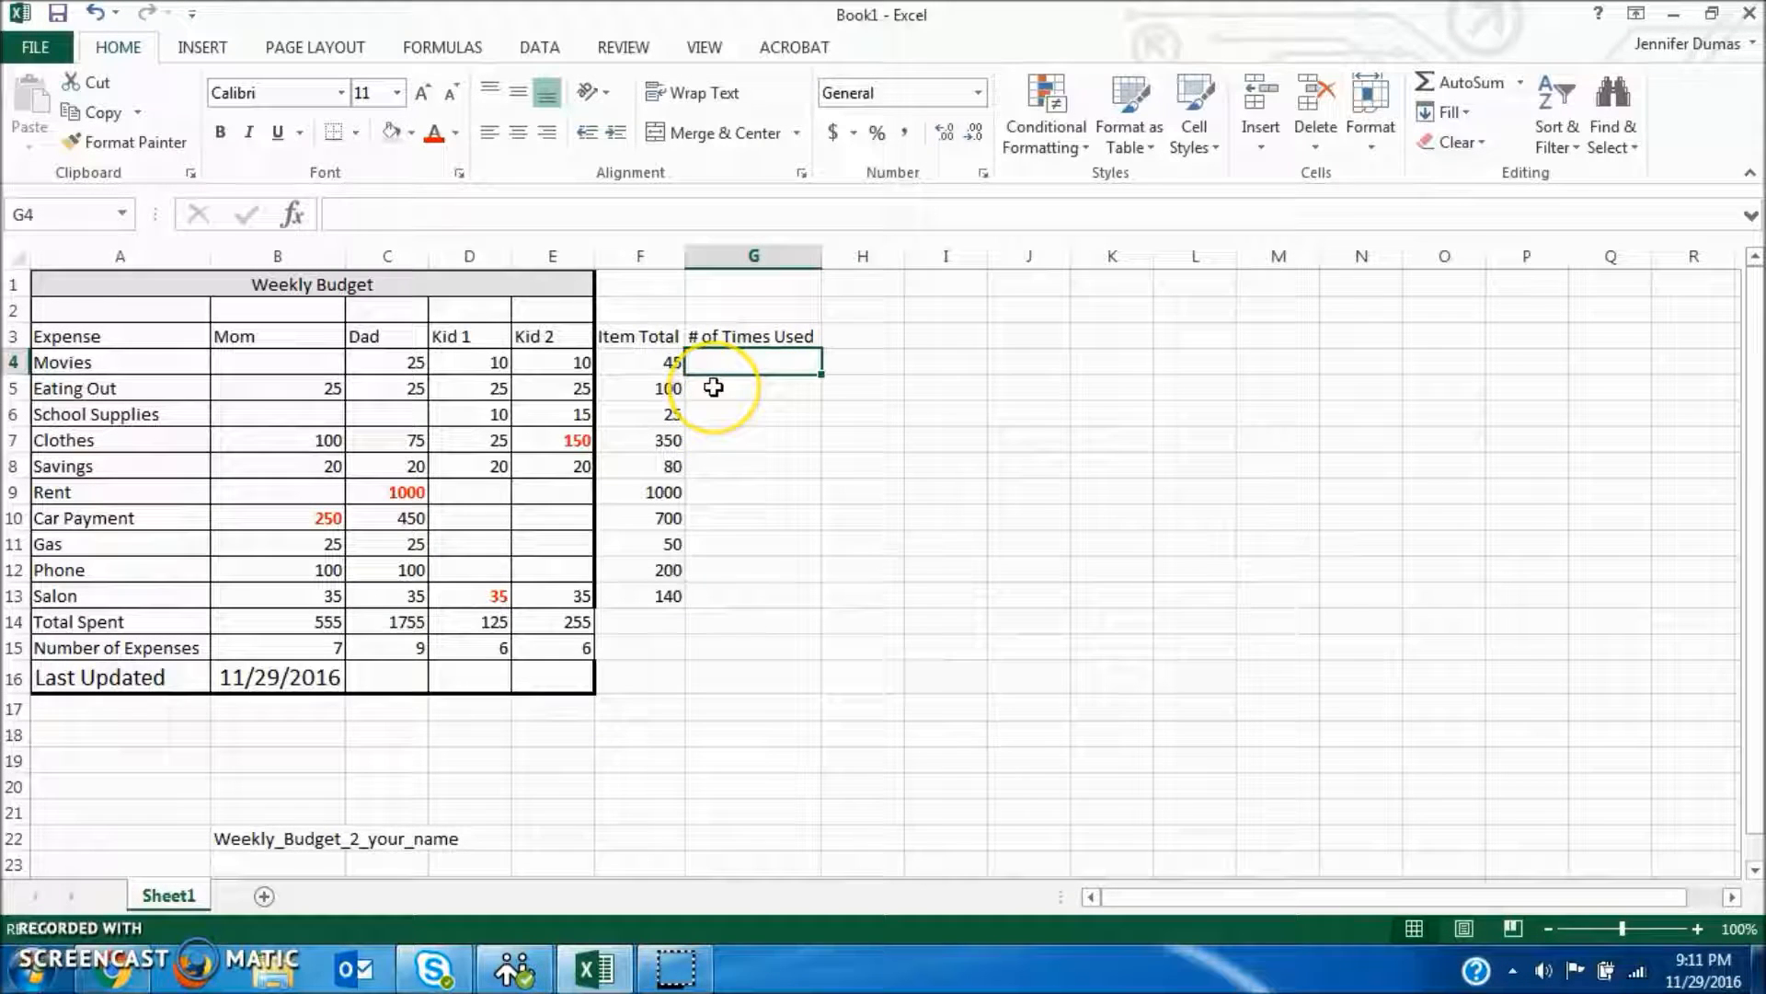
Step: Count the Movies entries in cell G4 with a COUNT formula over B4:E4
{"action": "left_click", "coordinate": [738, 358]}
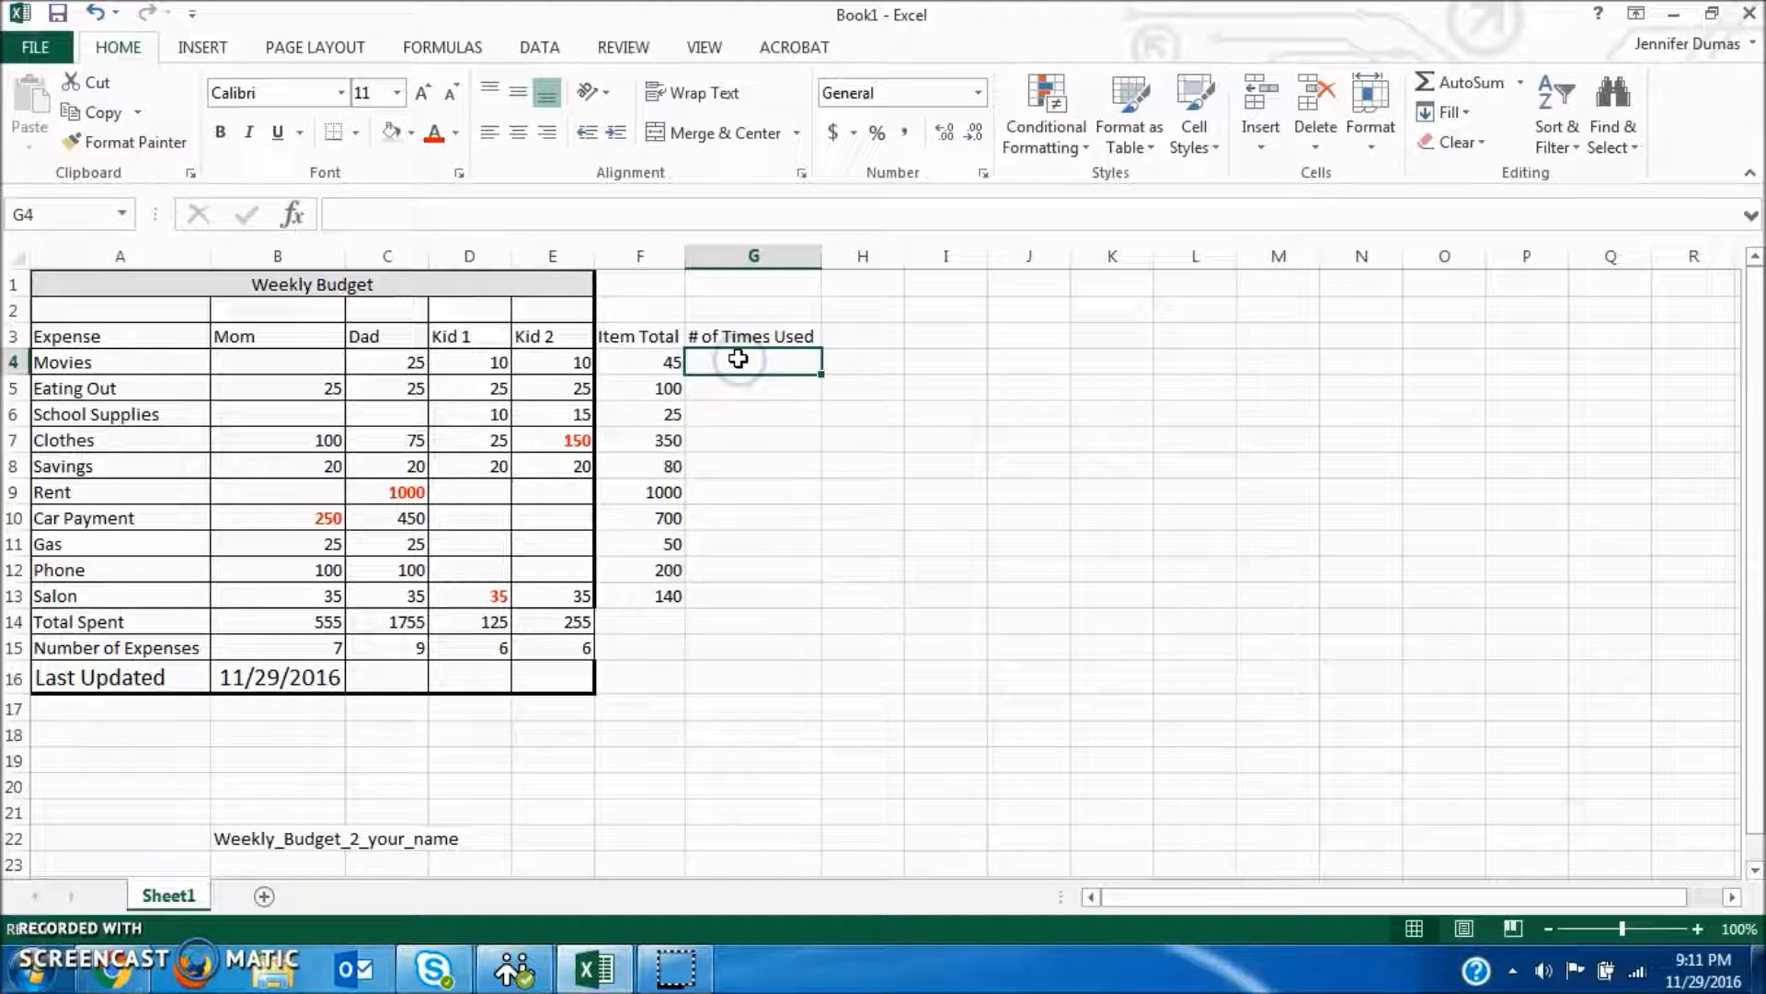
{"action": "type", "text": "=C"}
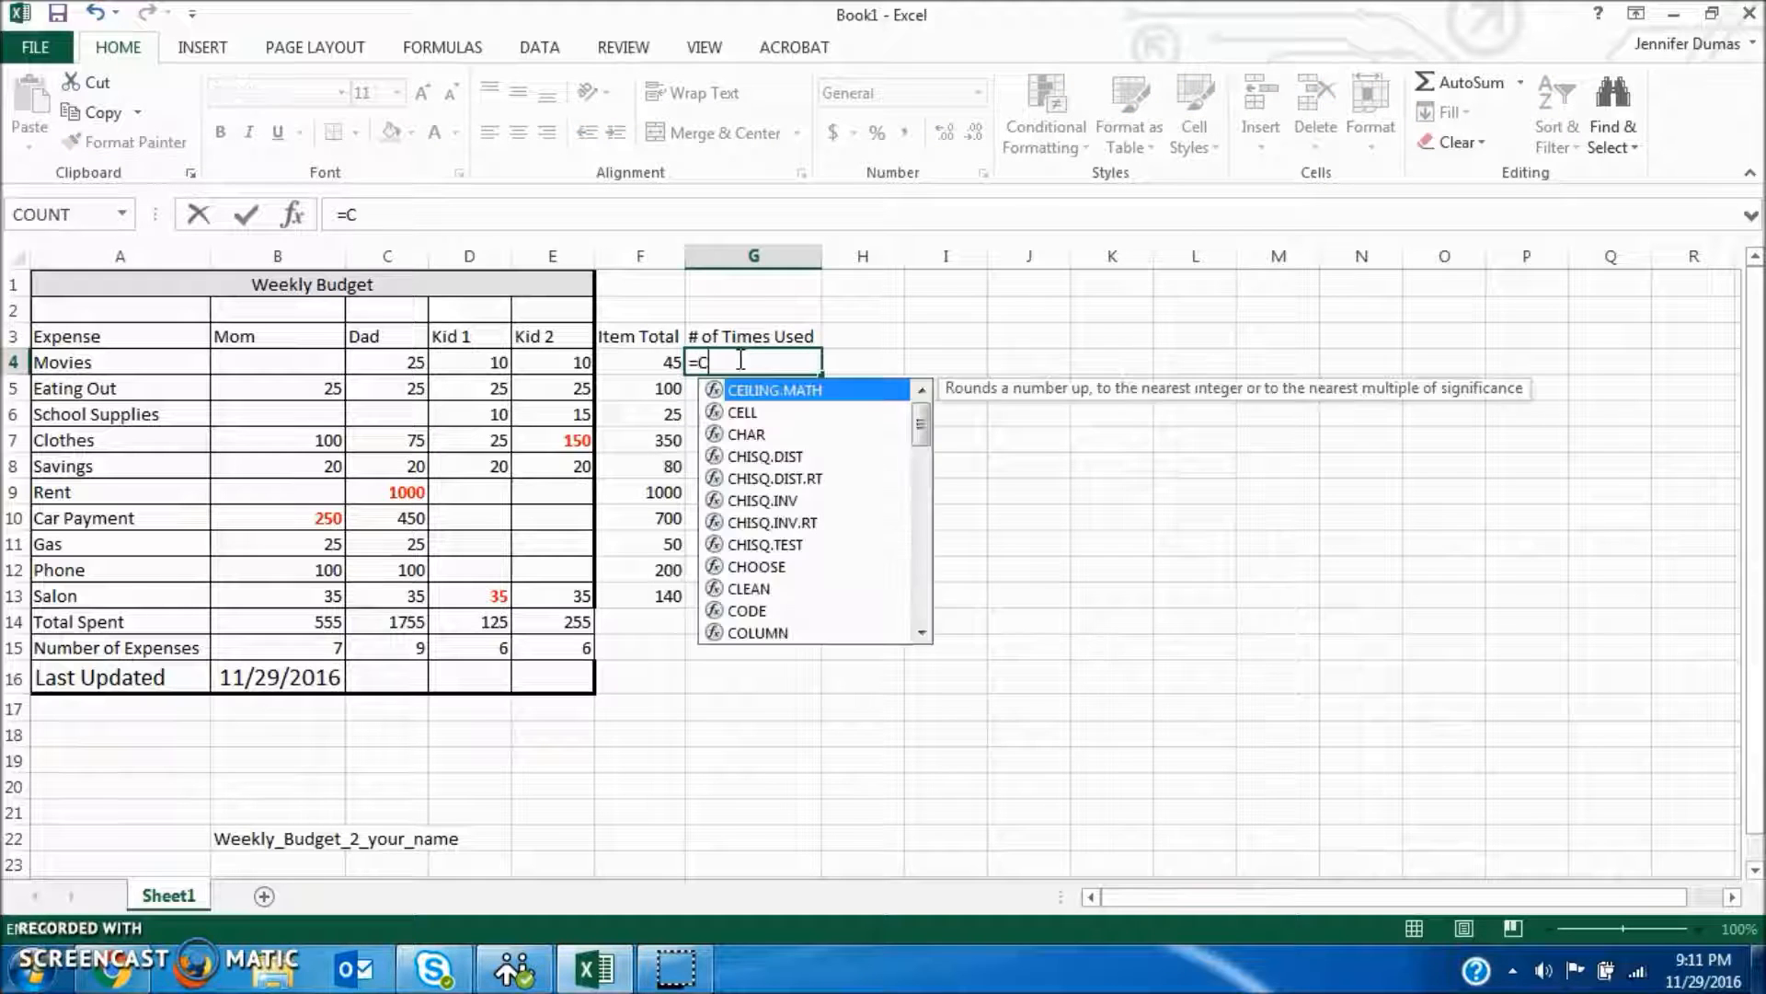
{"action": "type", "text": "OUNT("}
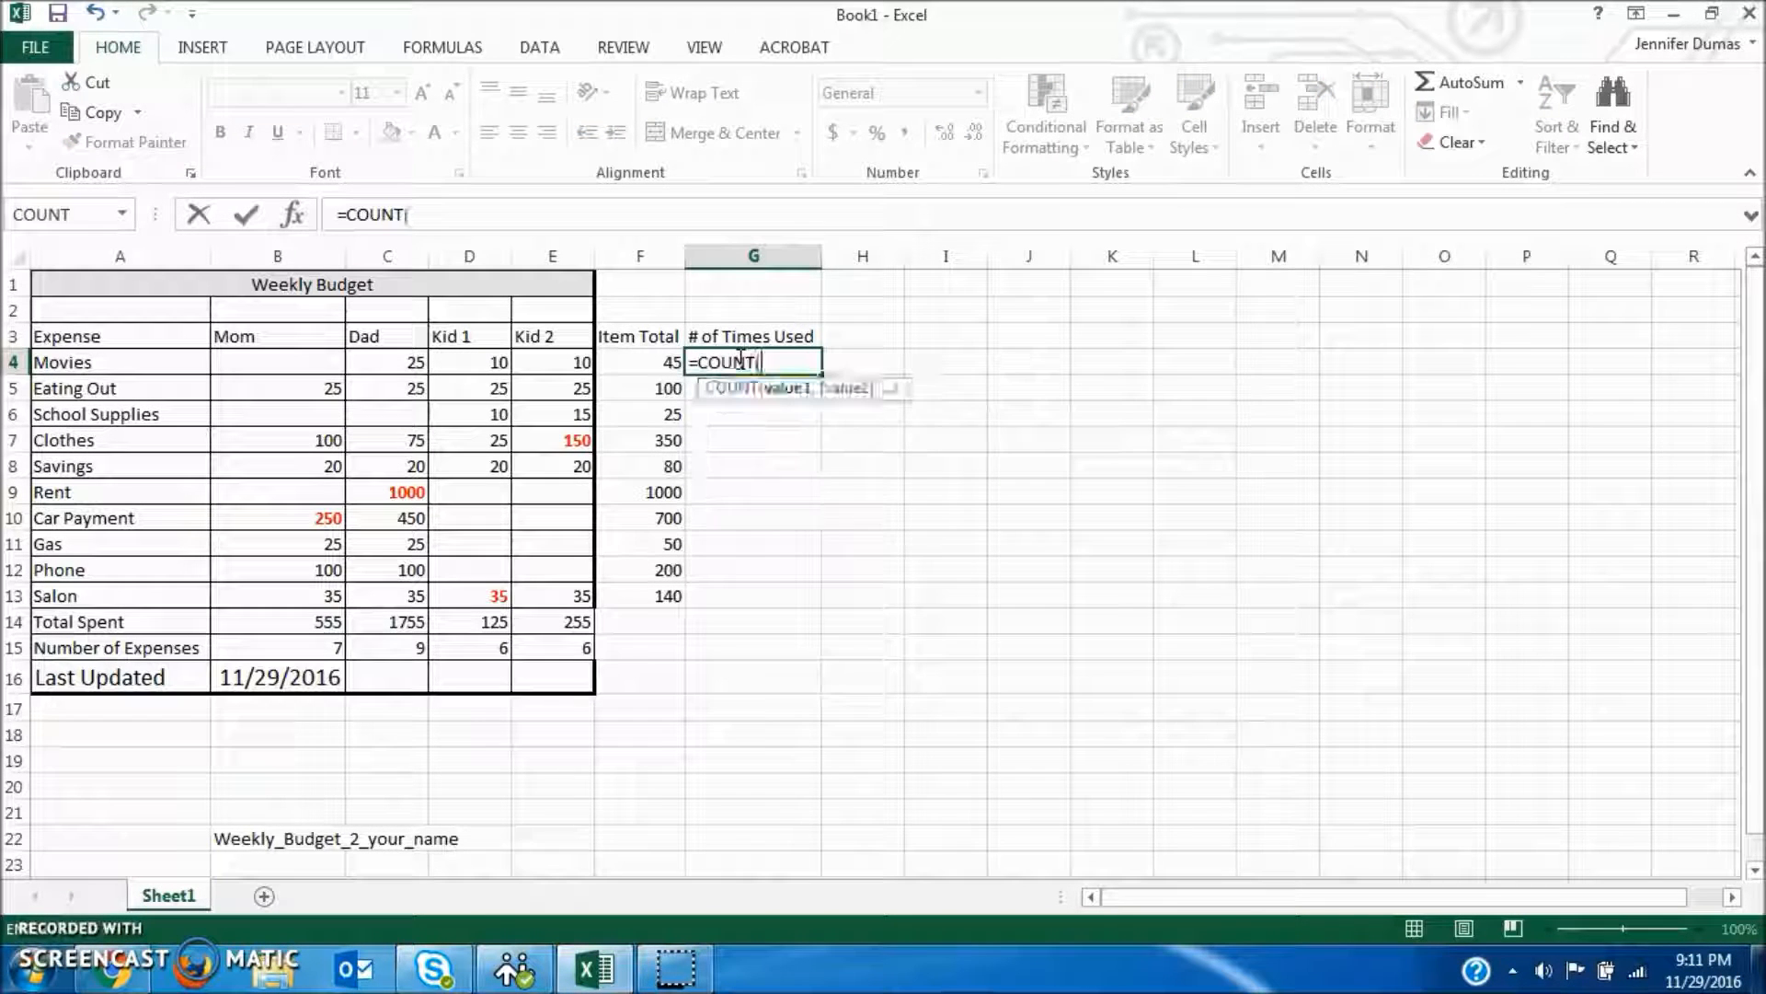
{"action": "left_click", "coordinate": [279, 365]}
{"action": "left_click_drag", "start_coordinate": [279, 364], "coordinate": [525, 364]}
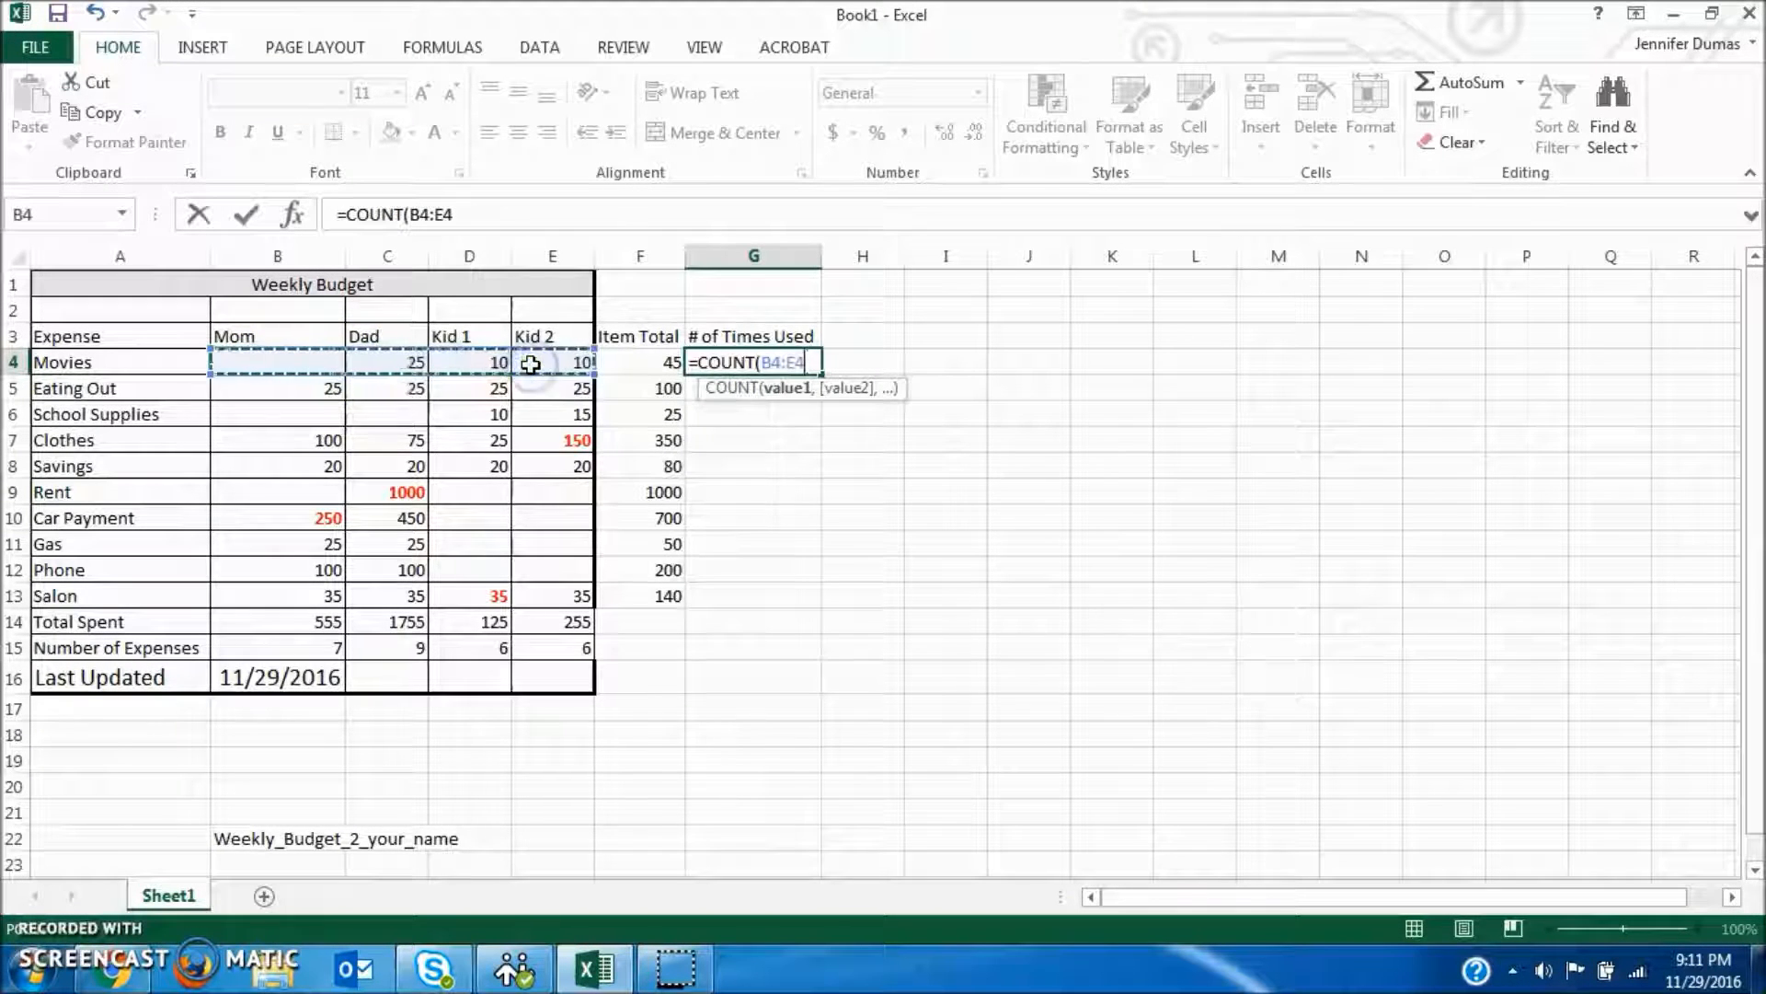
{"action": "key", "text": "Return"}
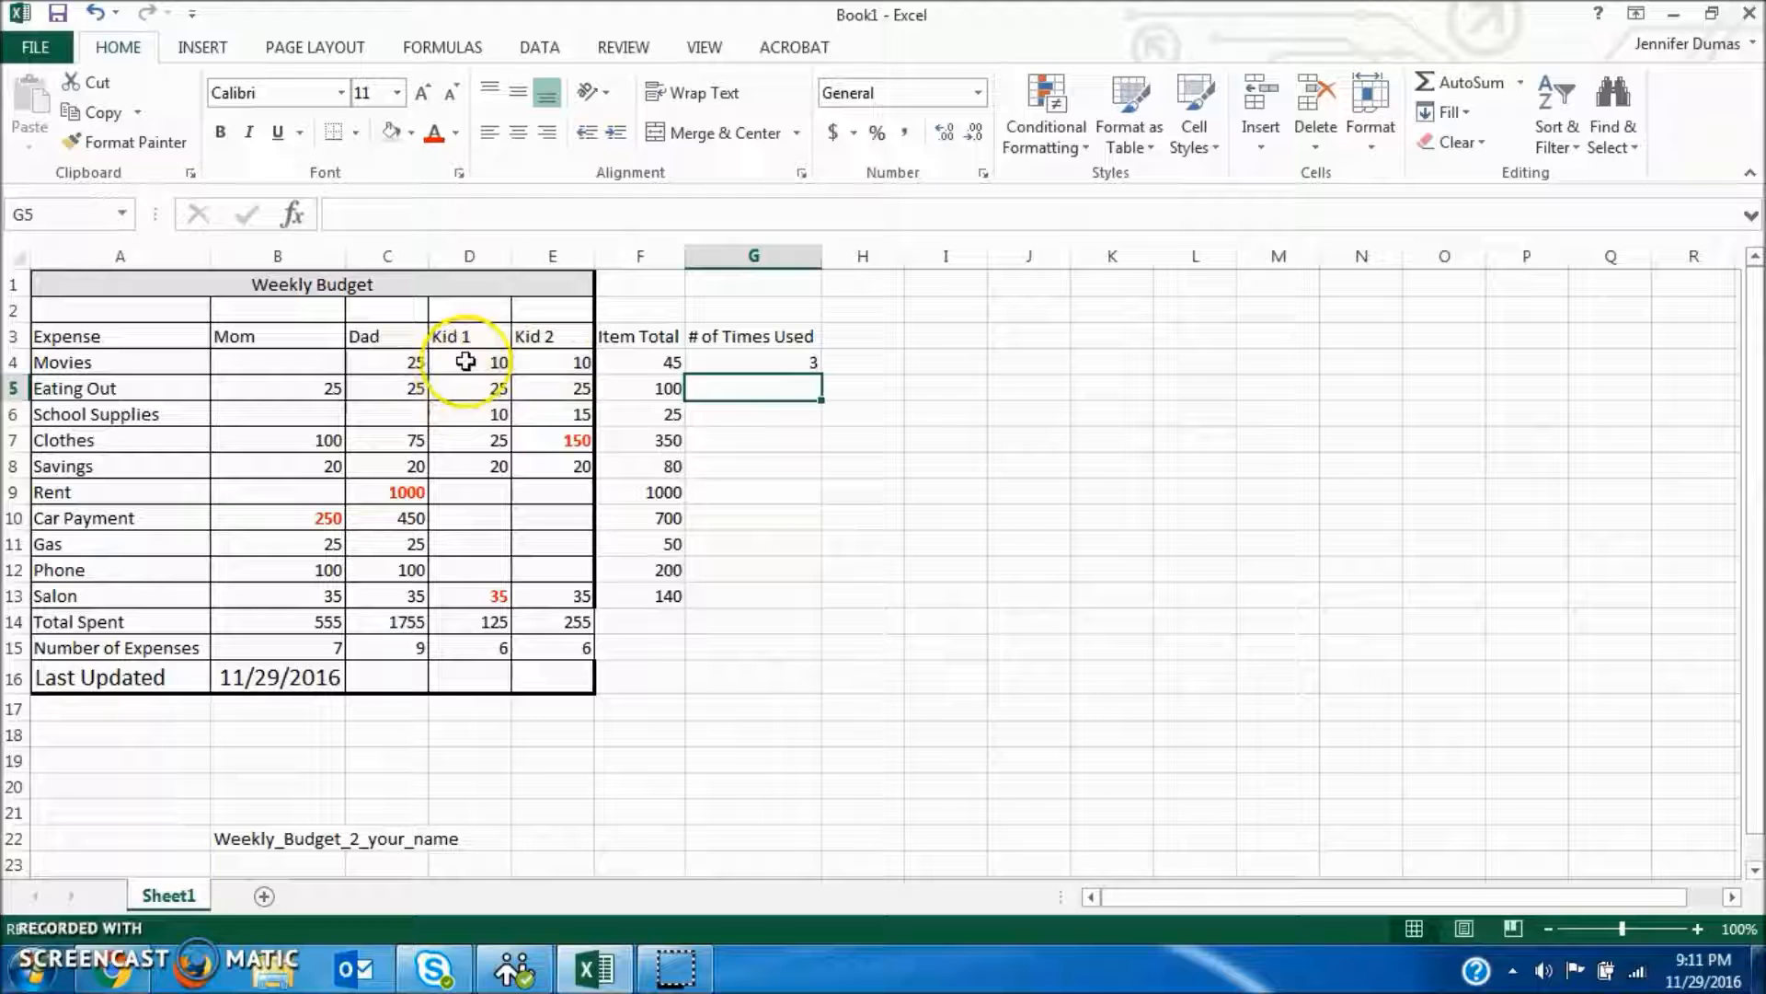
Step: Copy the COUNT formula from G4 into G5:G13 for the Eating Out through Salon rows
{"action": "left_click", "coordinate": [729, 366]}
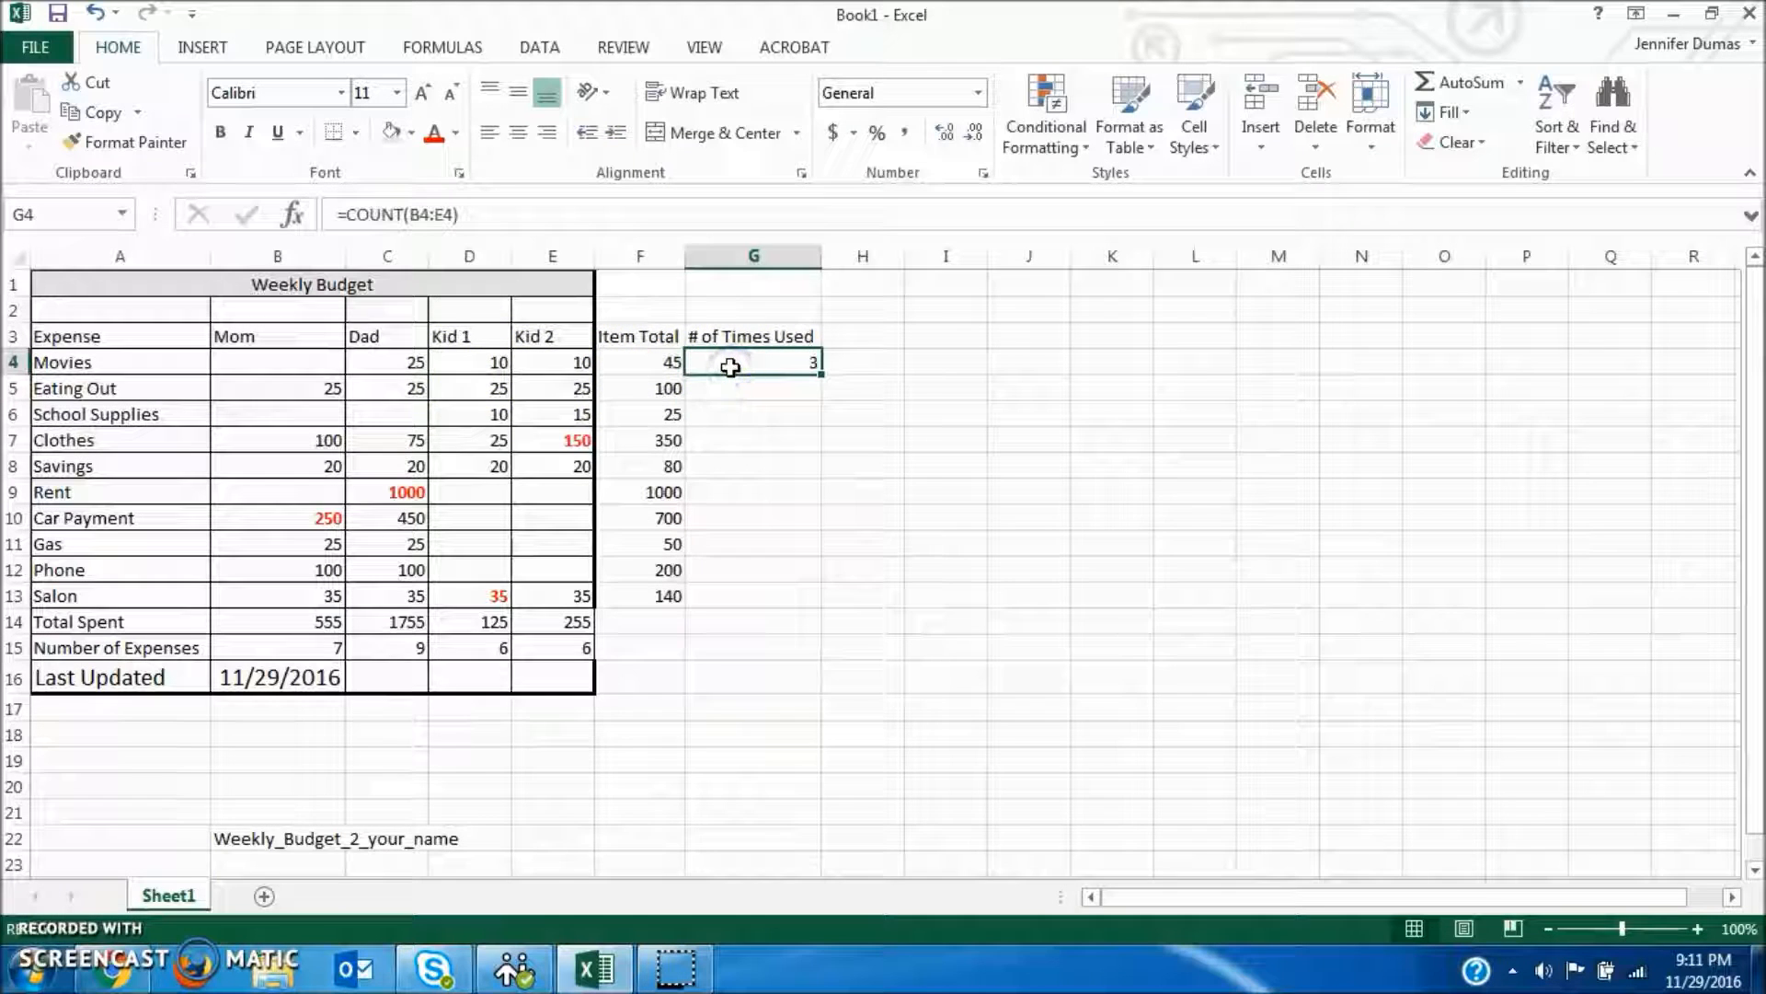
{"action": "key", "text": "ctrl+c"}
{"action": "left_click_drag", "start_coordinate": [739, 395], "coordinate": [756, 589]}
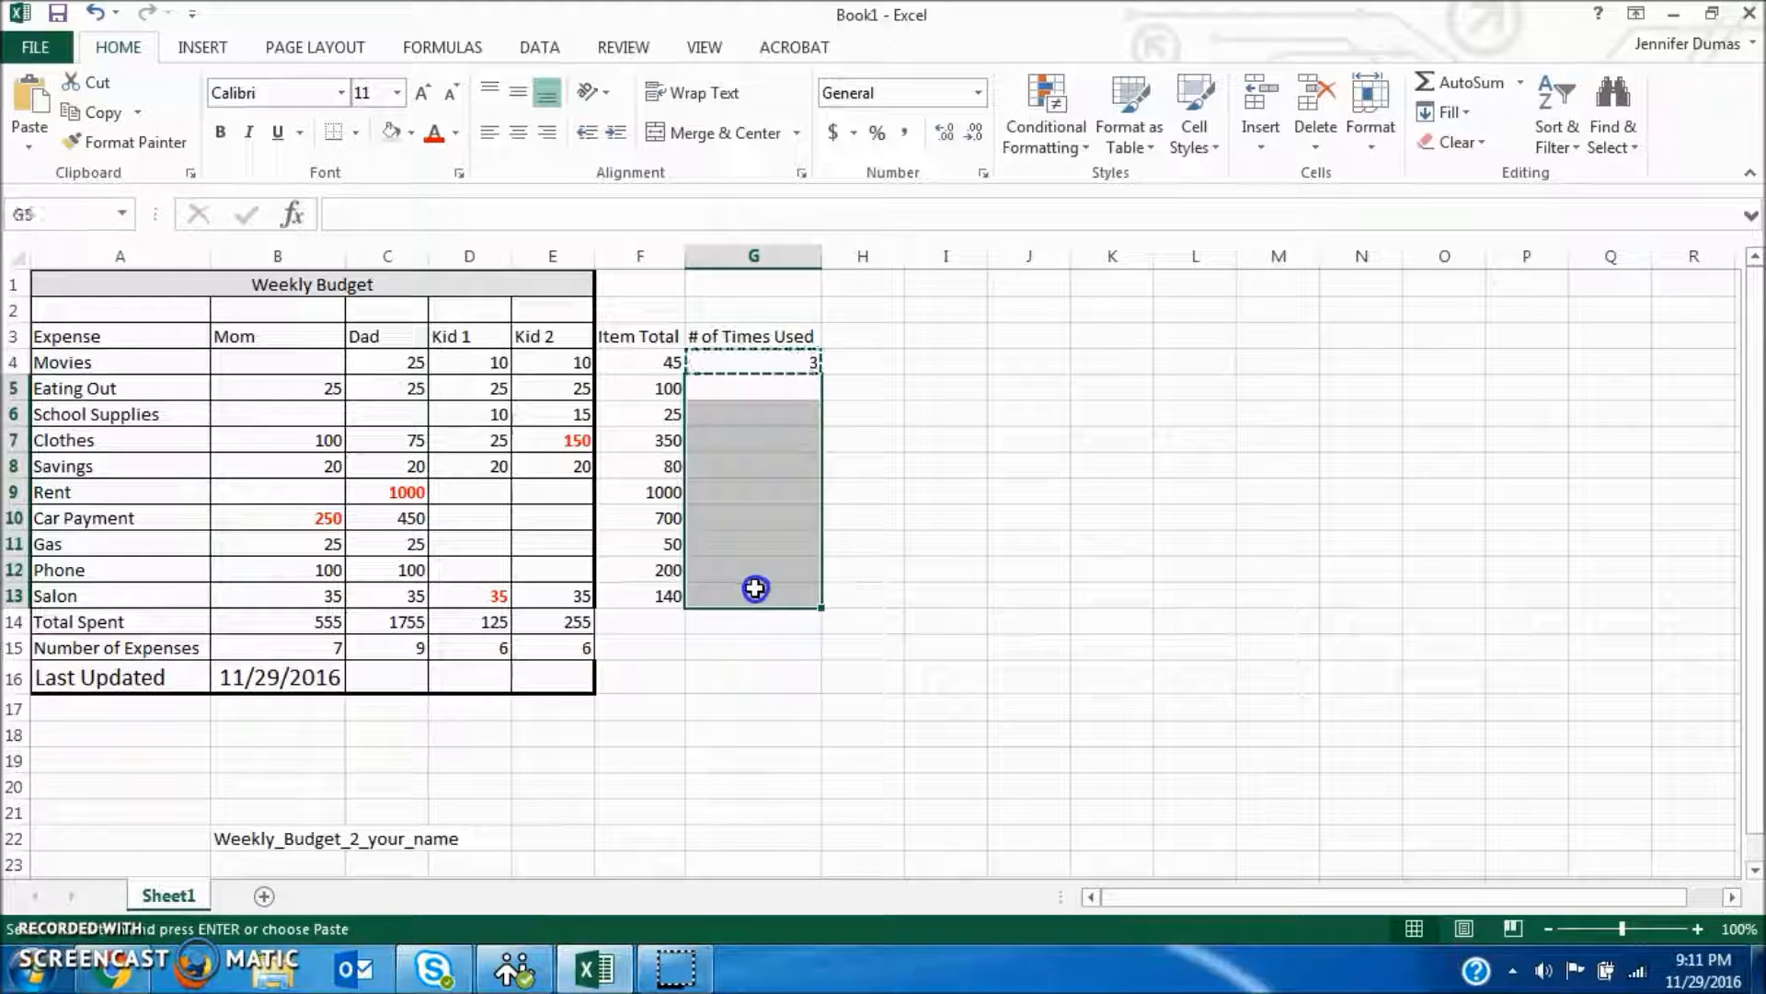
{"action": "key", "text": "ctrl+v"}
{"action": "left_click", "coordinate": [931, 543]}
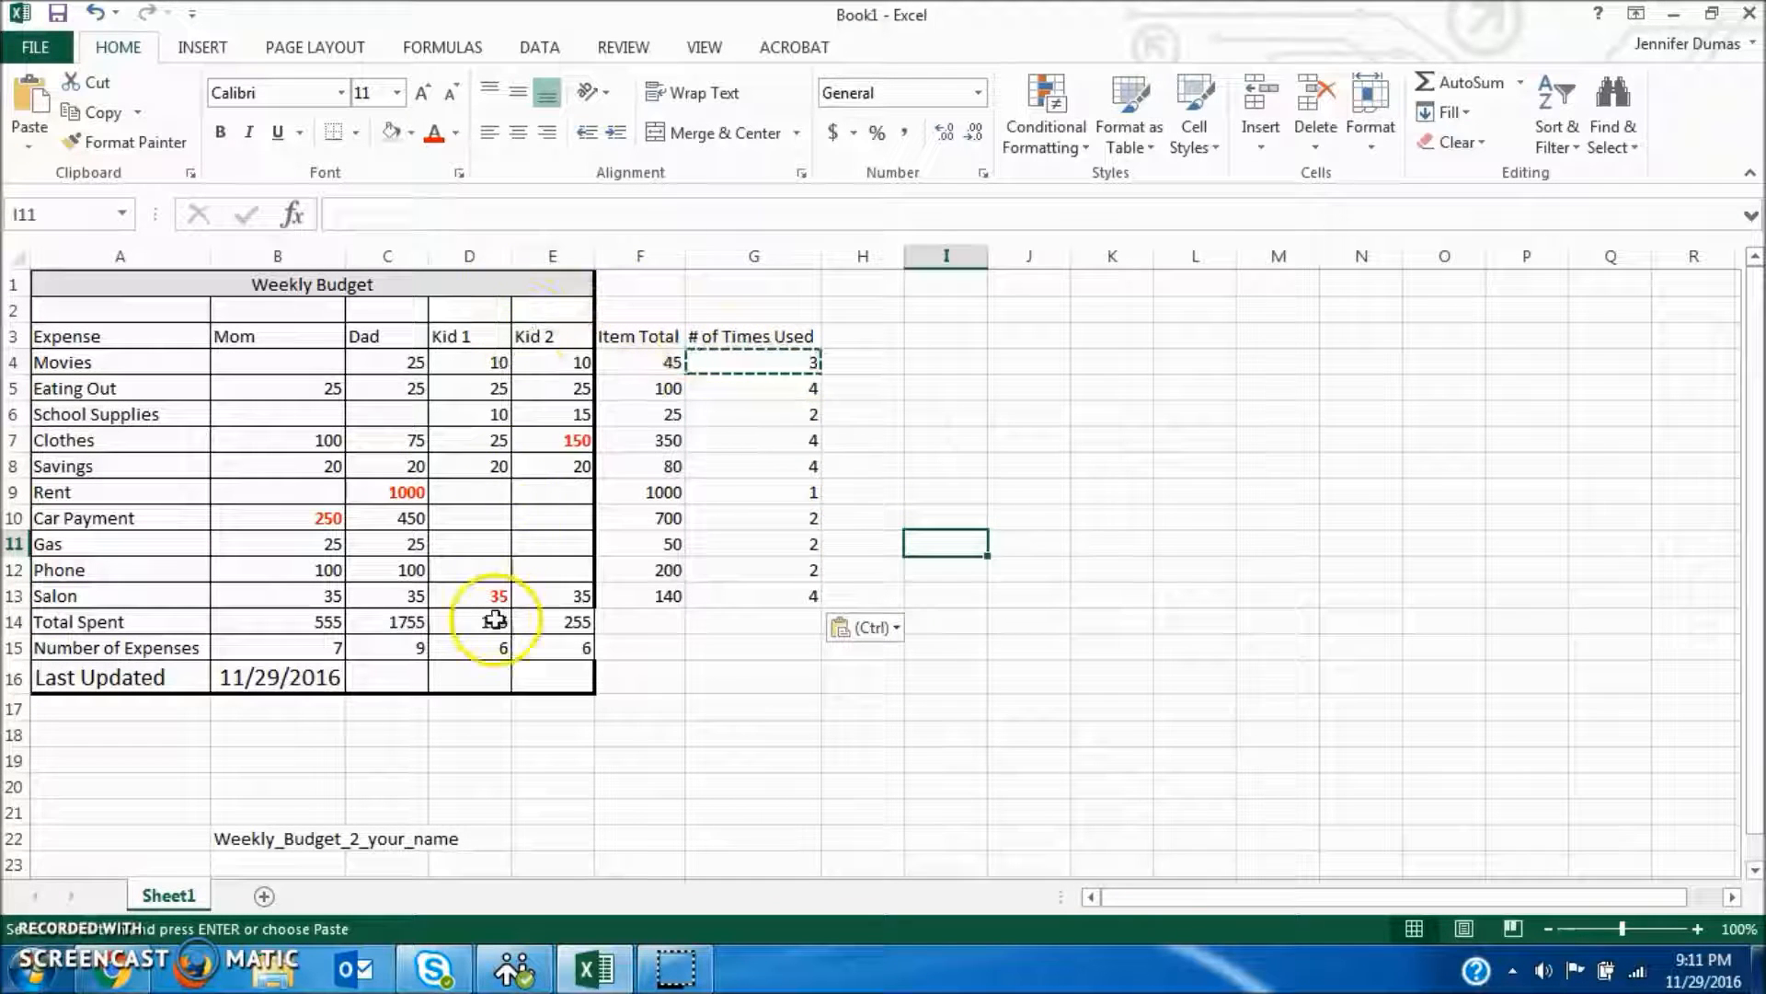
Step: Enter the label Total Spent in cell D16 and widen column D to fit it
{"action": "left_click", "coordinate": [479, 679]}
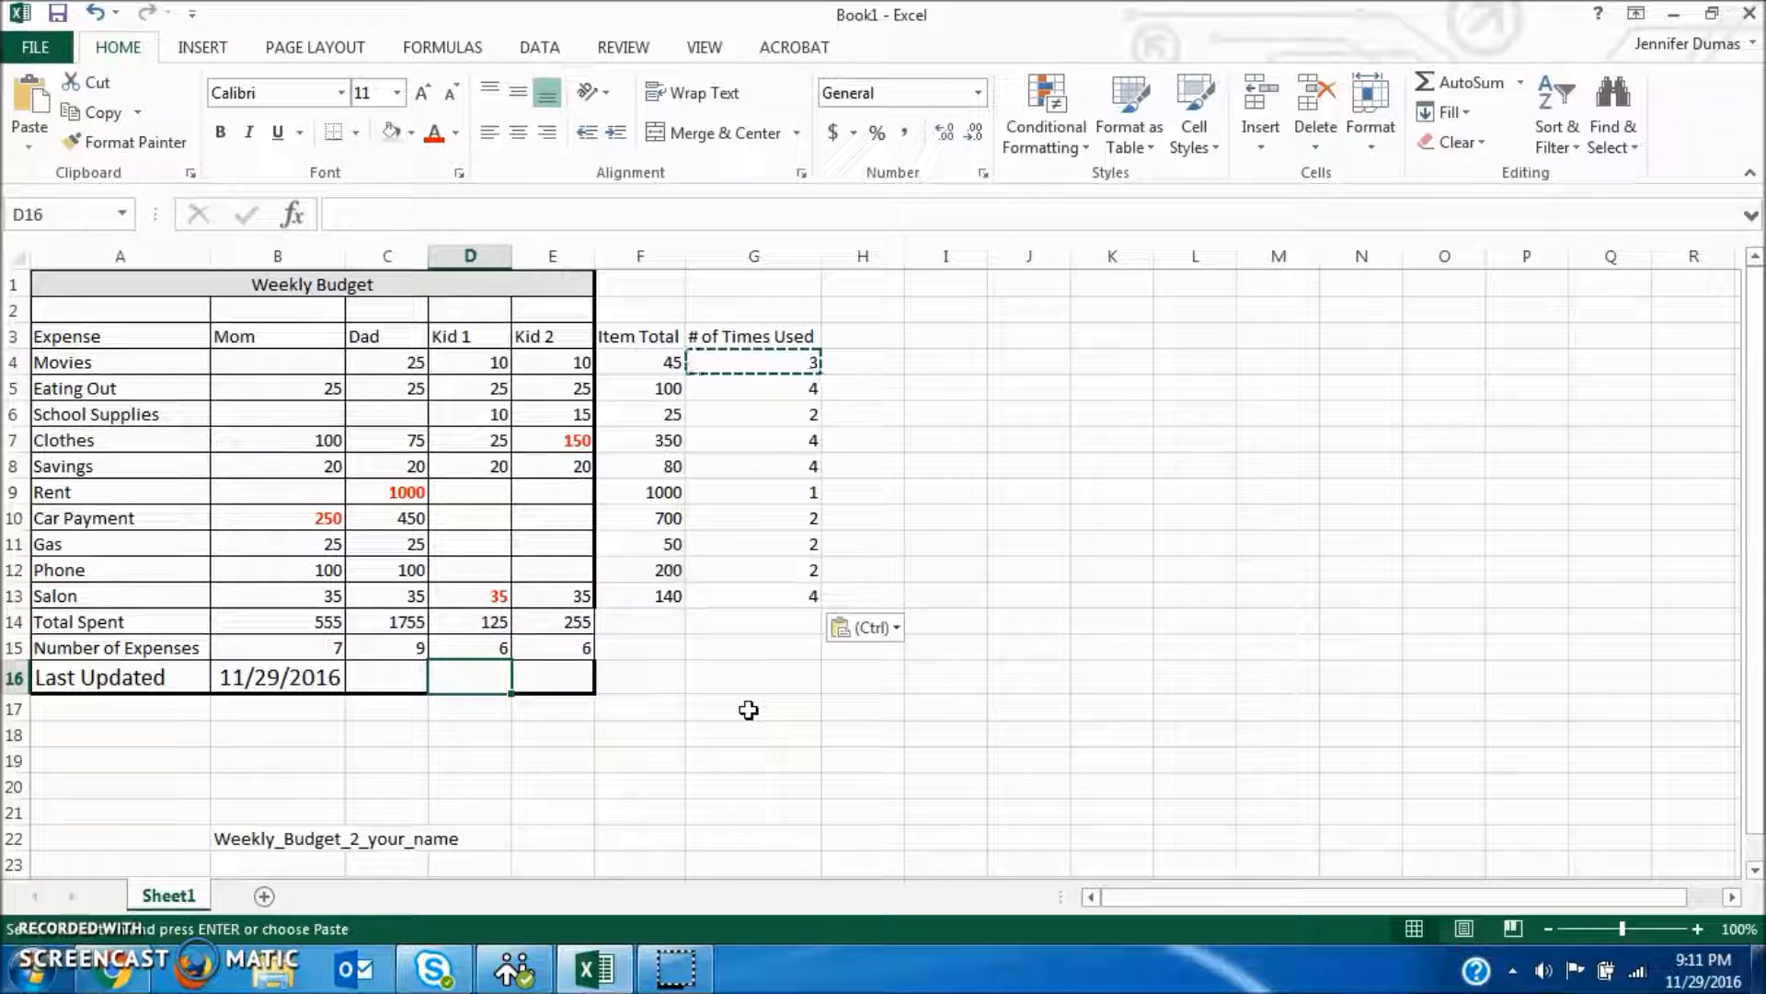
{"action": "type", "text": "Total Spent"}
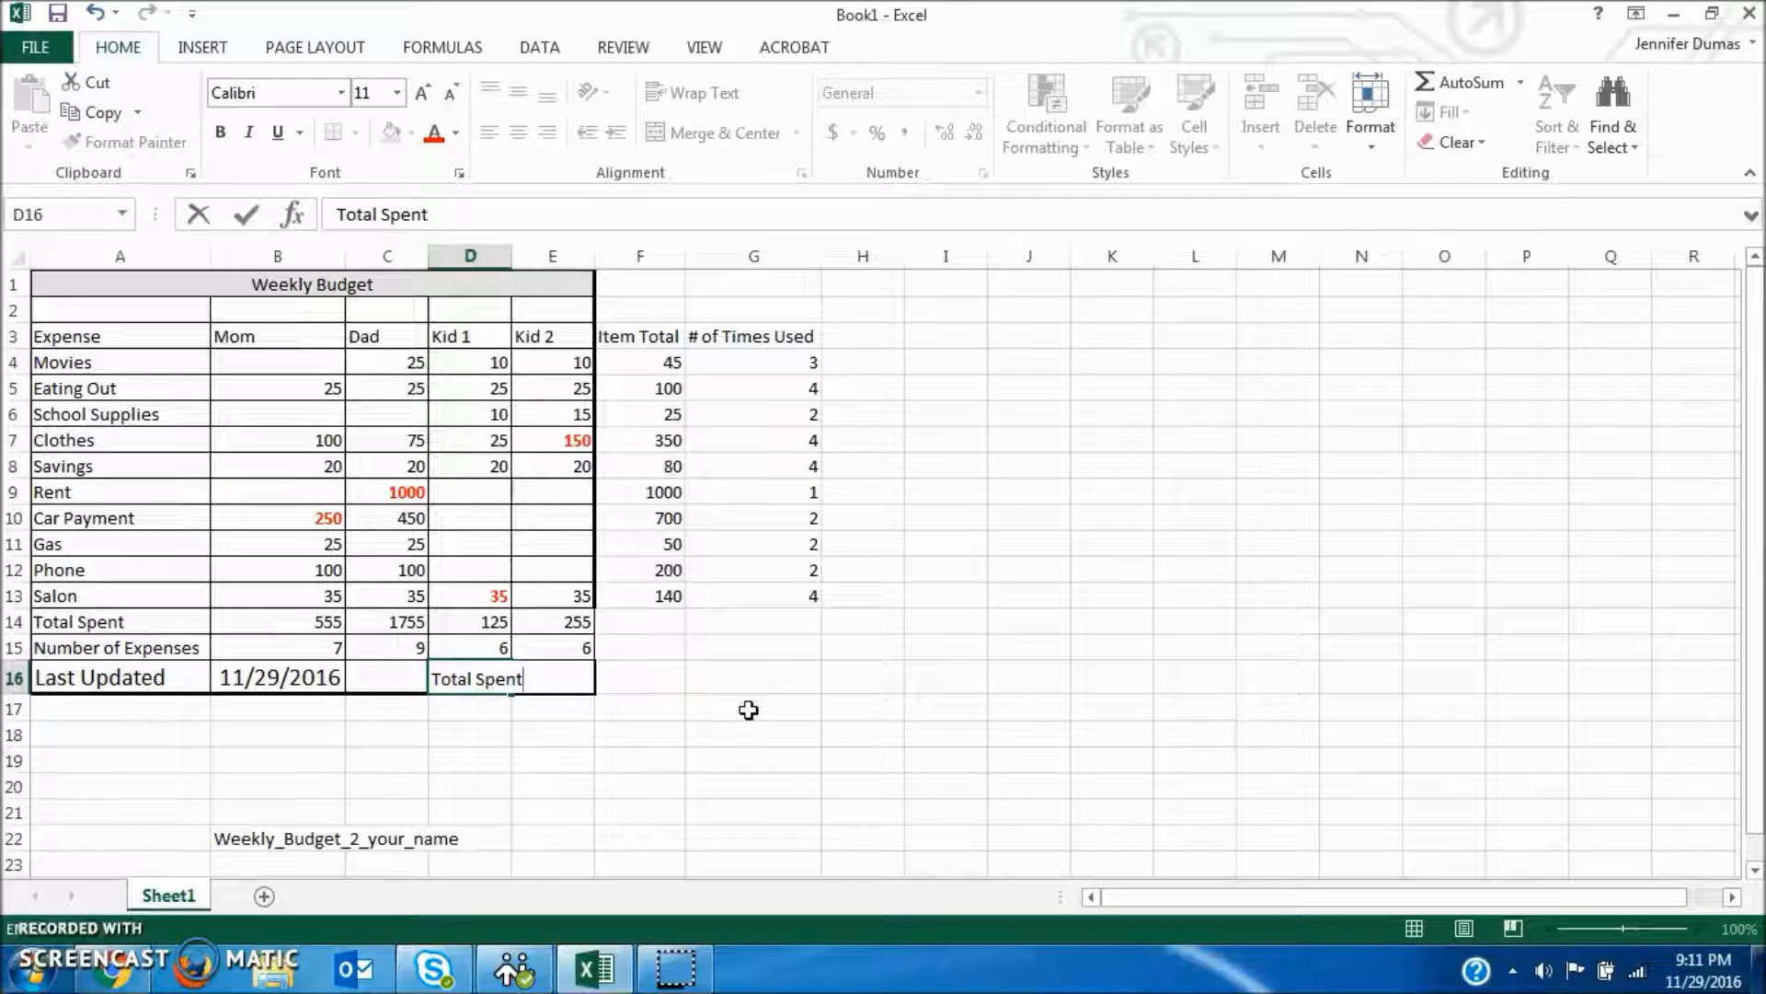
{"action": "key", "text": "Return"}
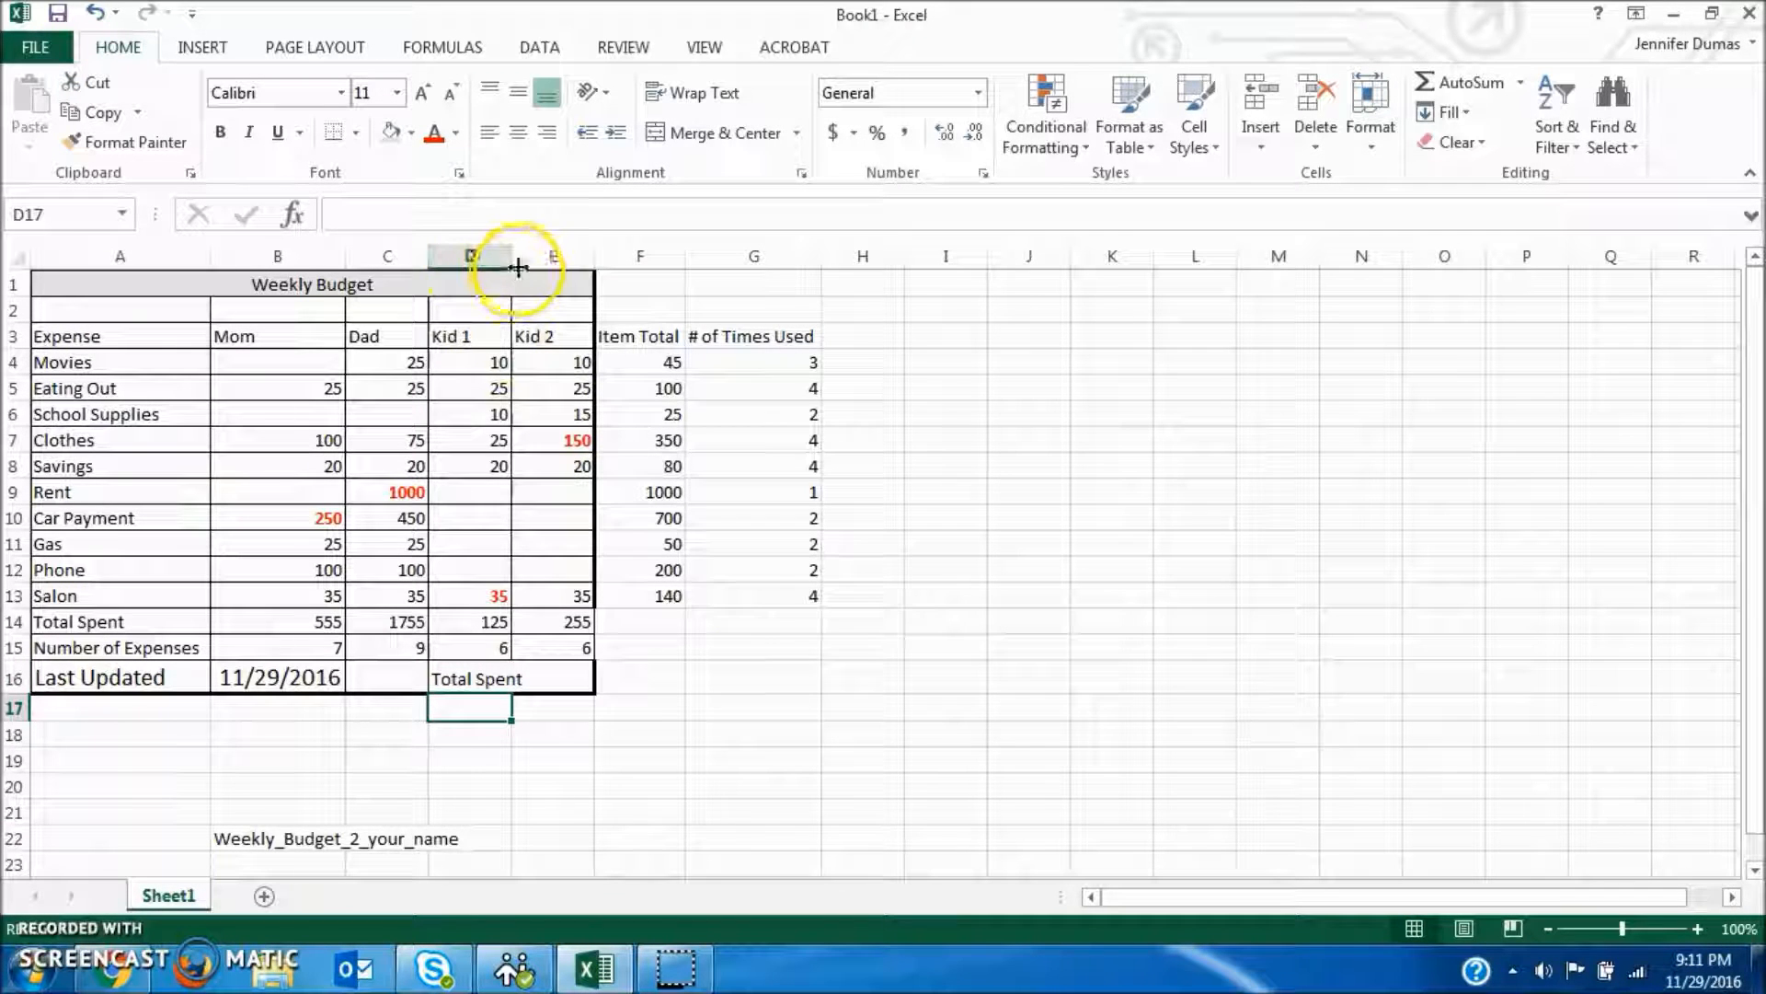
{"action": "left_click_drag", "start_coordinate": [512, 257], "coordinate": [524, 257]}
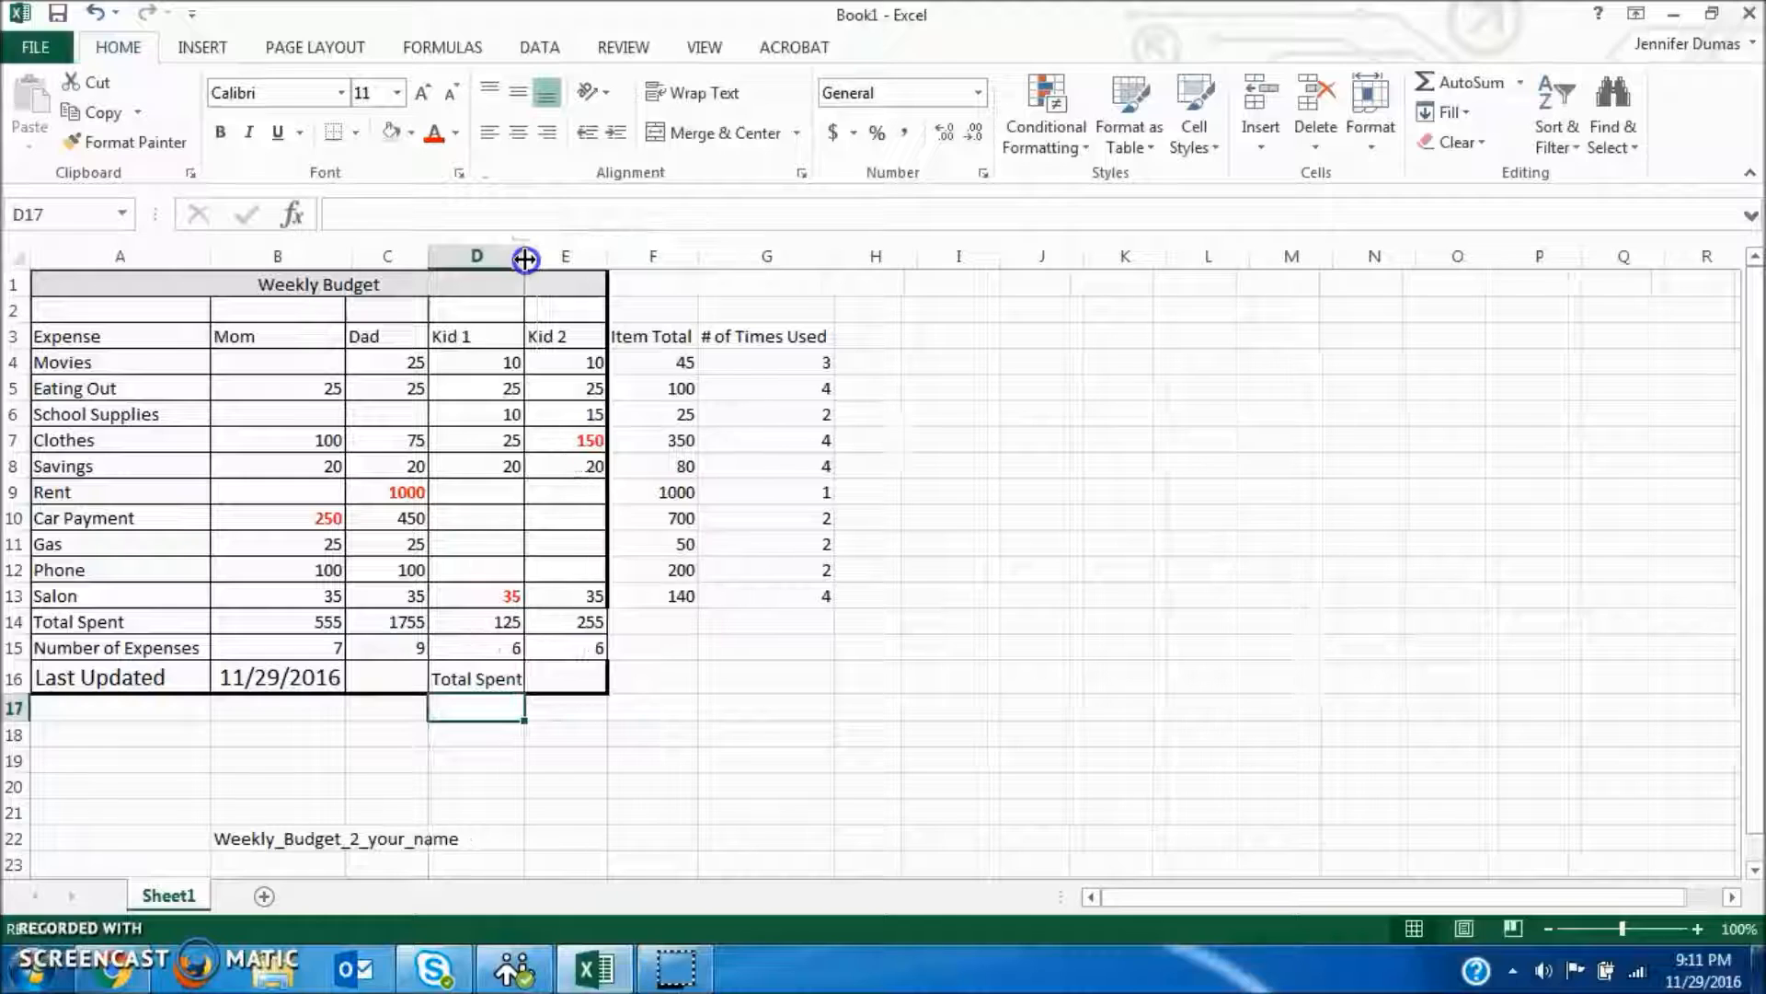
Step: Add up the four Total Spent amounts in cell E16 with a SUM formula over B14:E14
{"action": "left_click", "coordinate": [564, 676]}
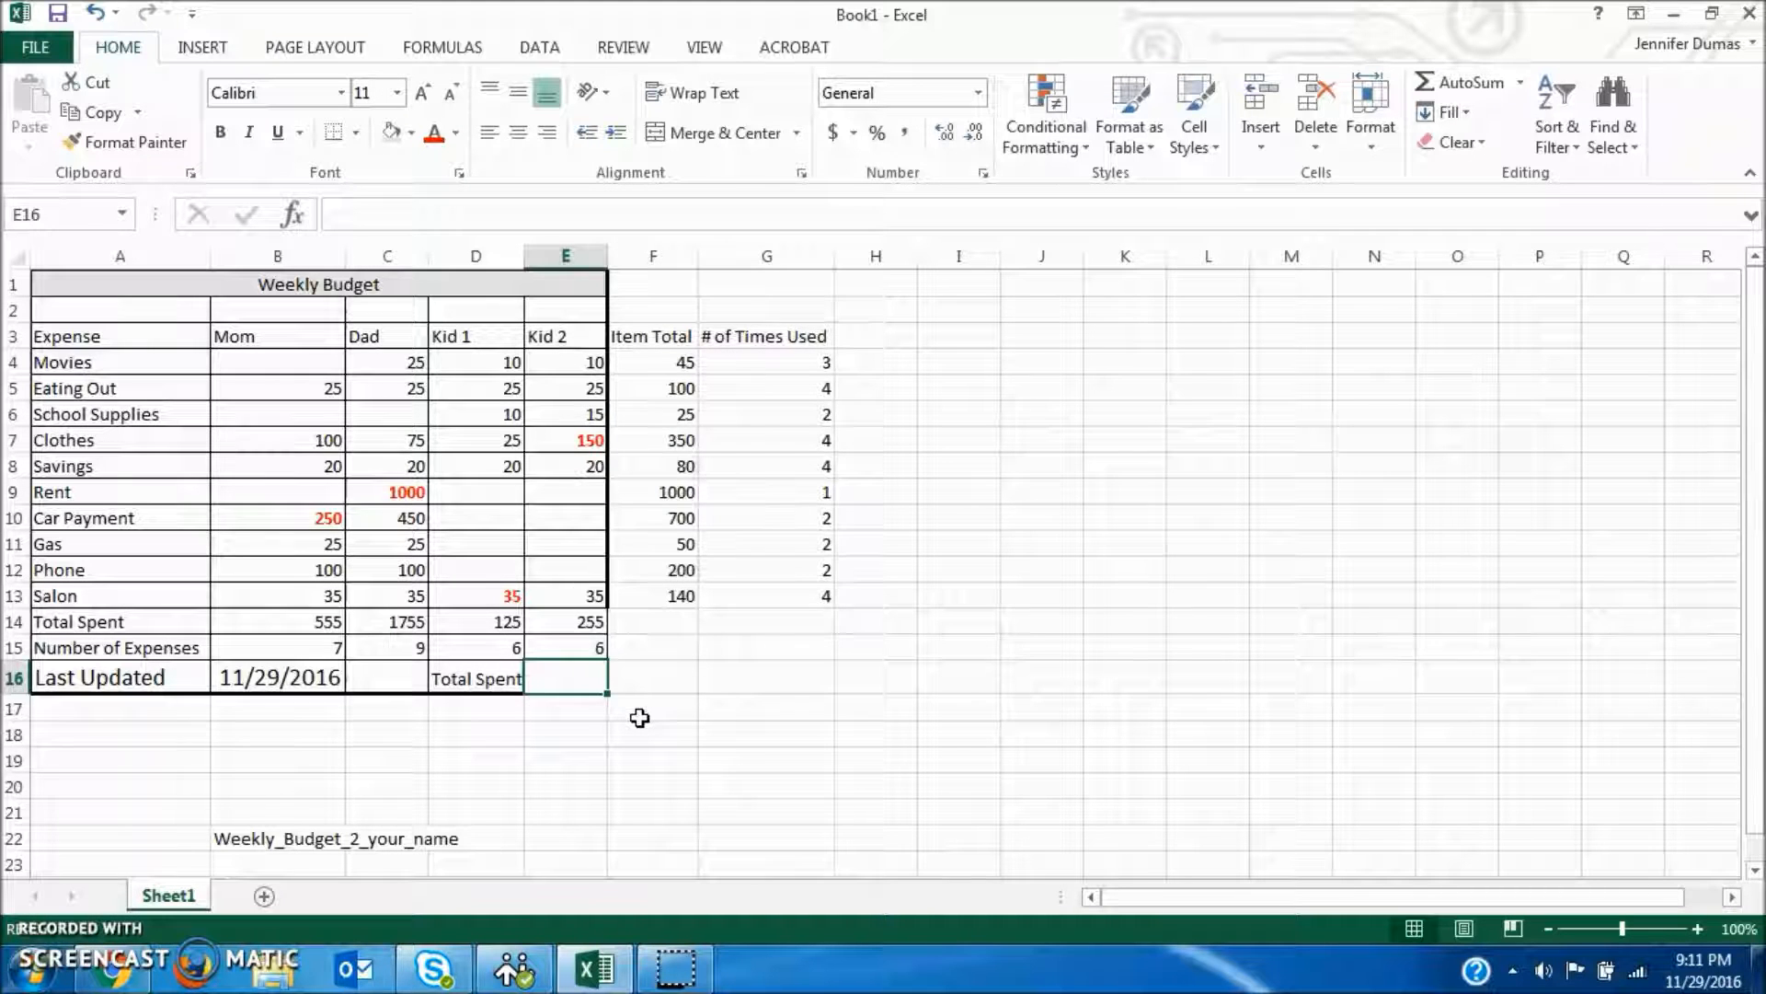
{"action": "type", "text": "=sum("}
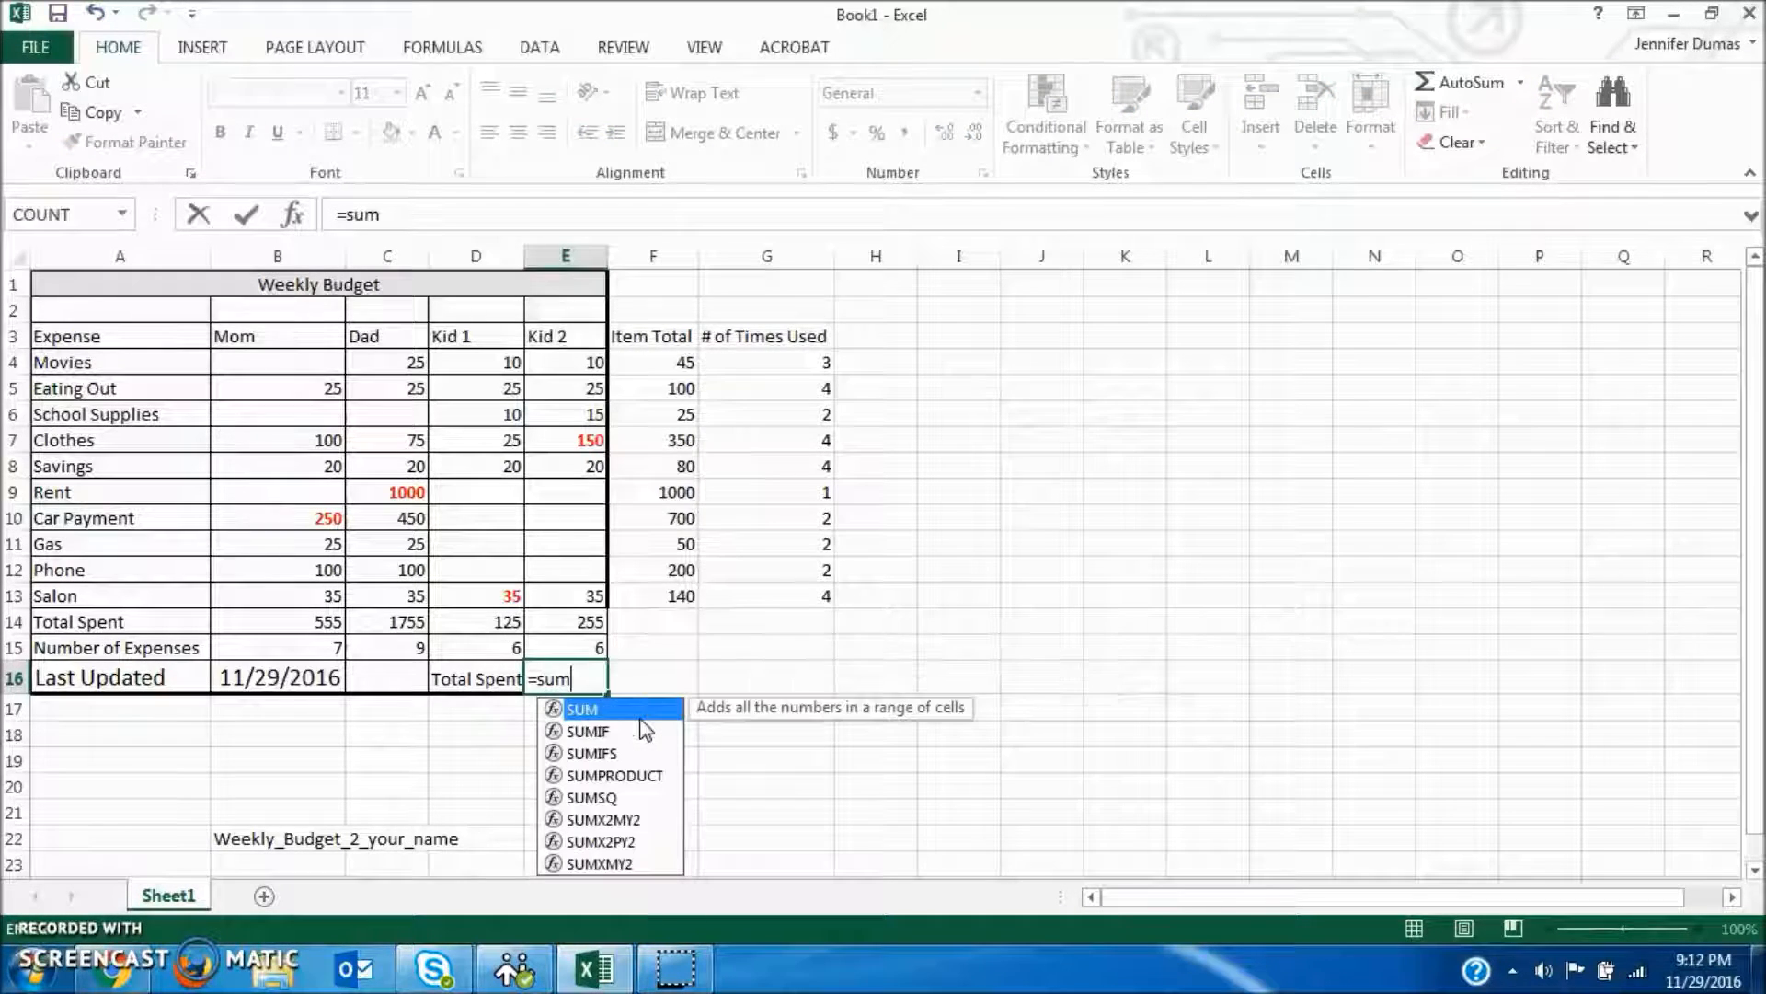
{"action": "left_click", "coordinate": [304, 621]}
{"action": "left_click_drag", "start_coordinate": [304, 621], "coordinate": [546, 626]}
{"action": "key", "text": "Return"}
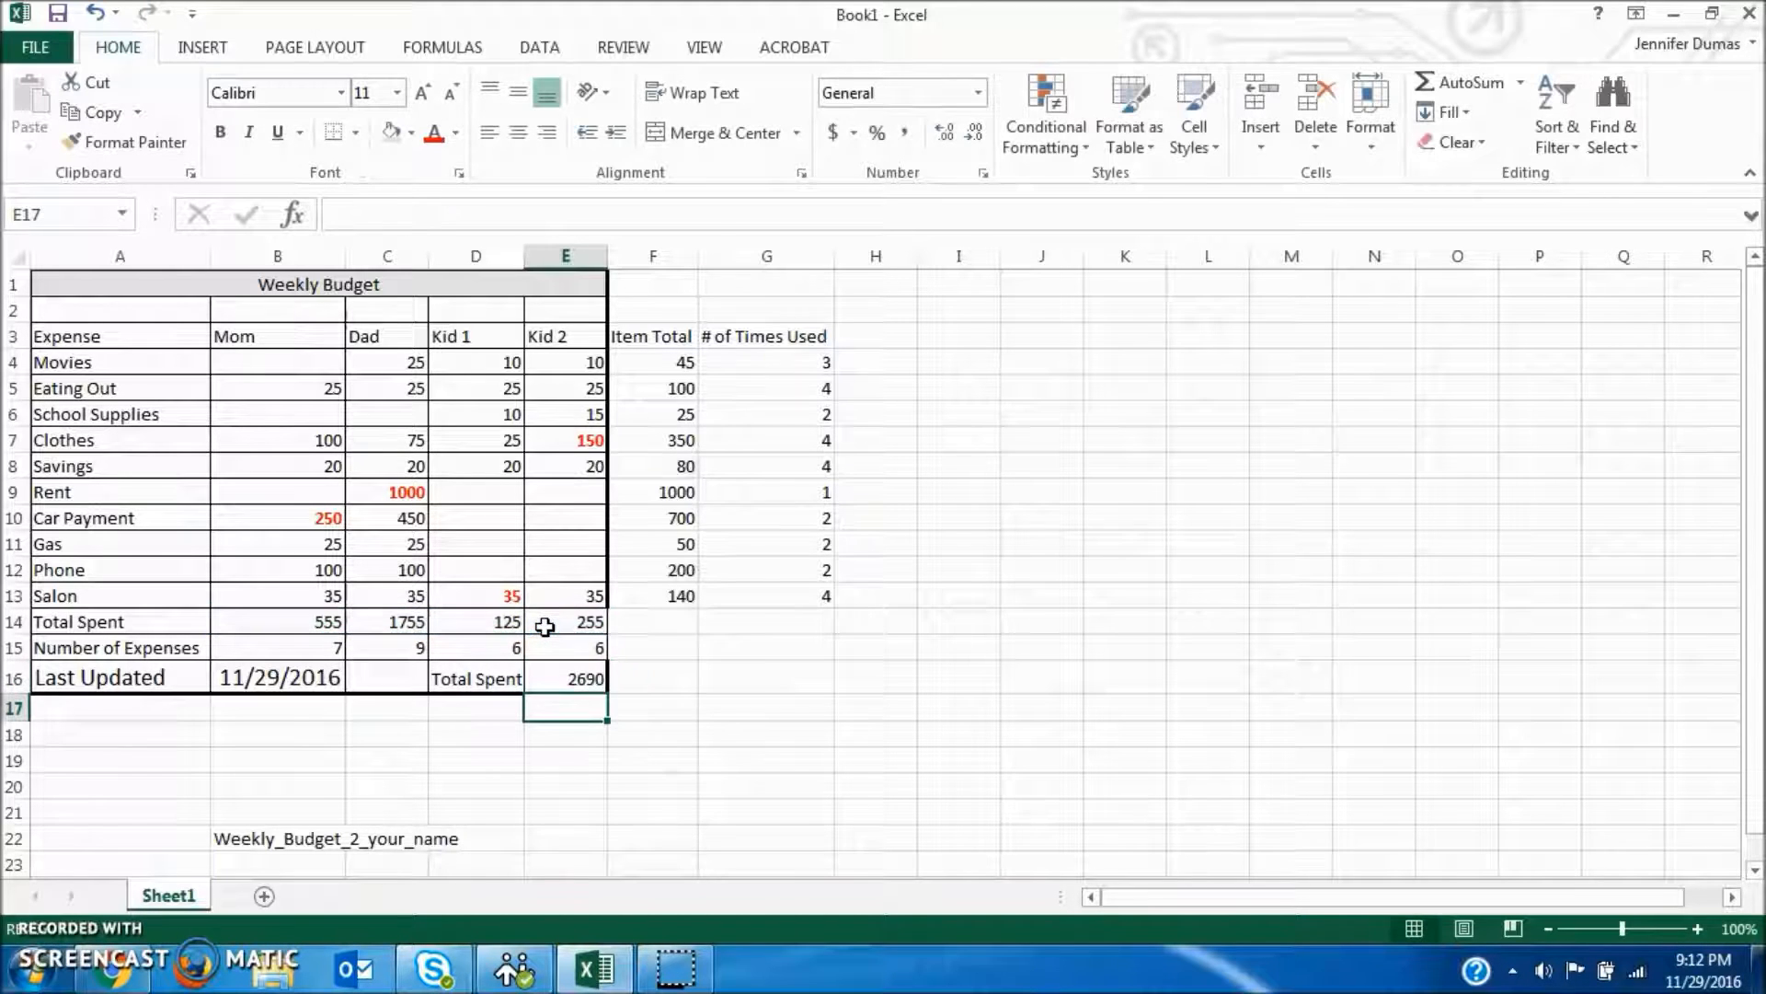
{"action": "left_click", "coordinate": [575, 682]}
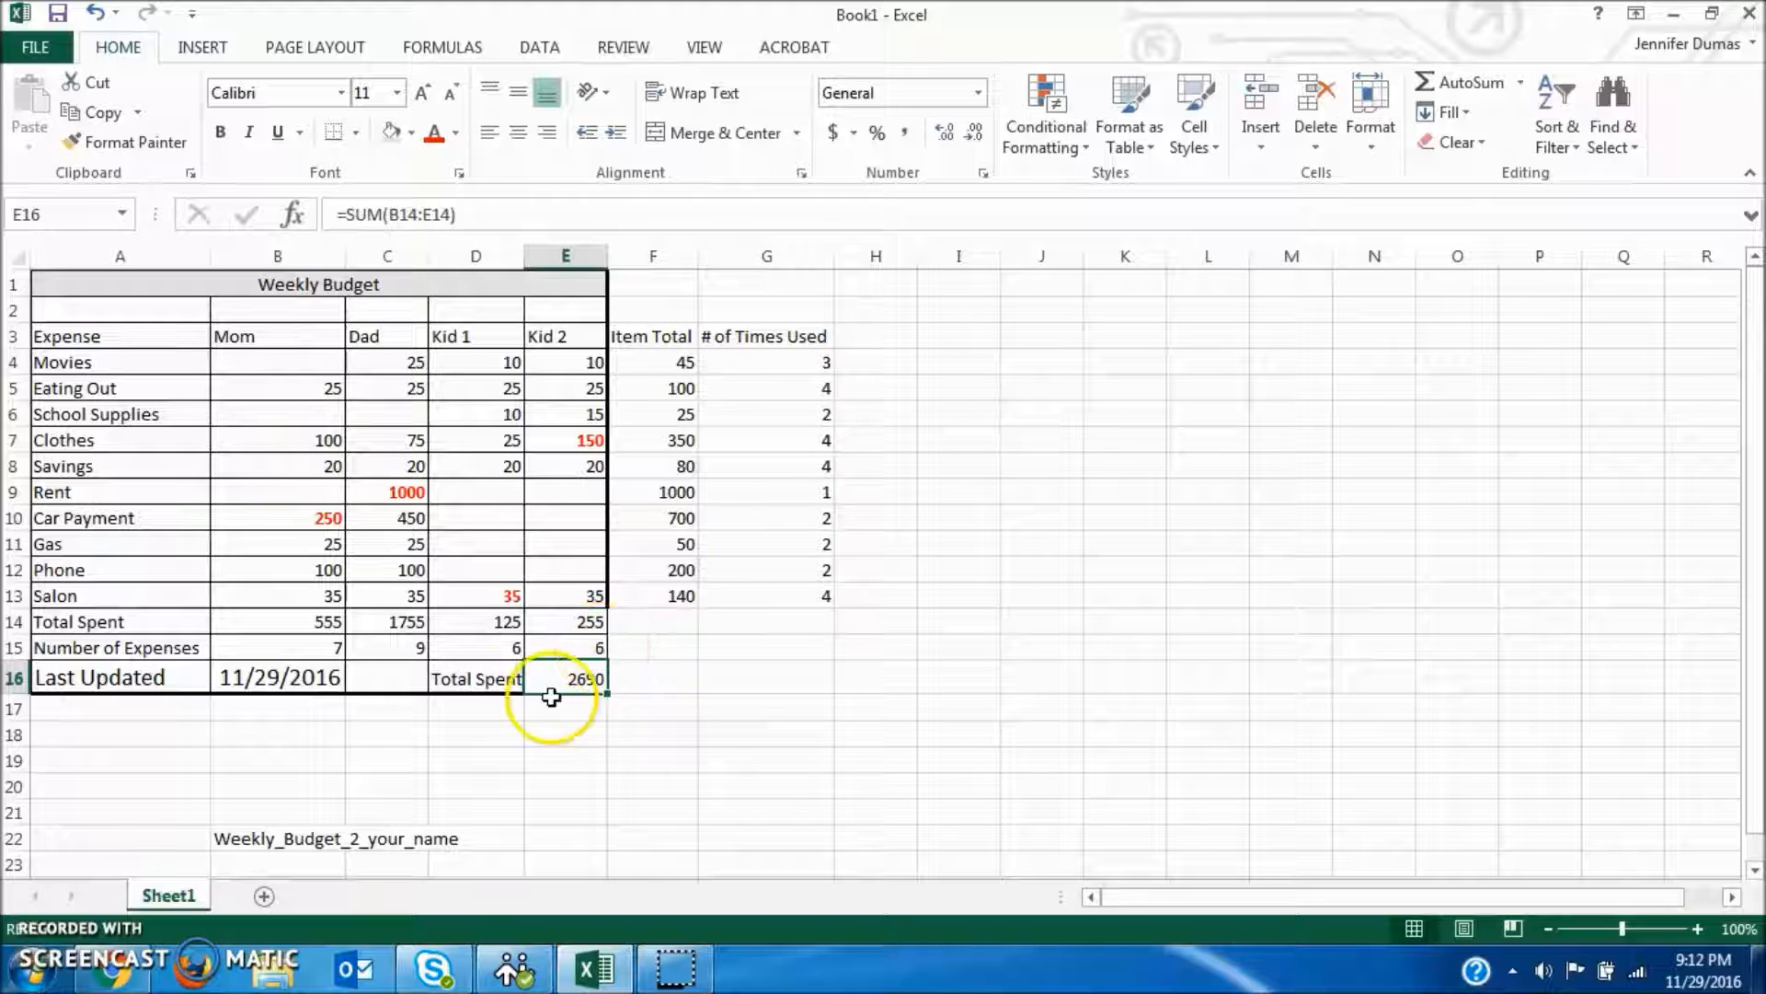
{"action": "left_click", "coordinate": [701, 713]}
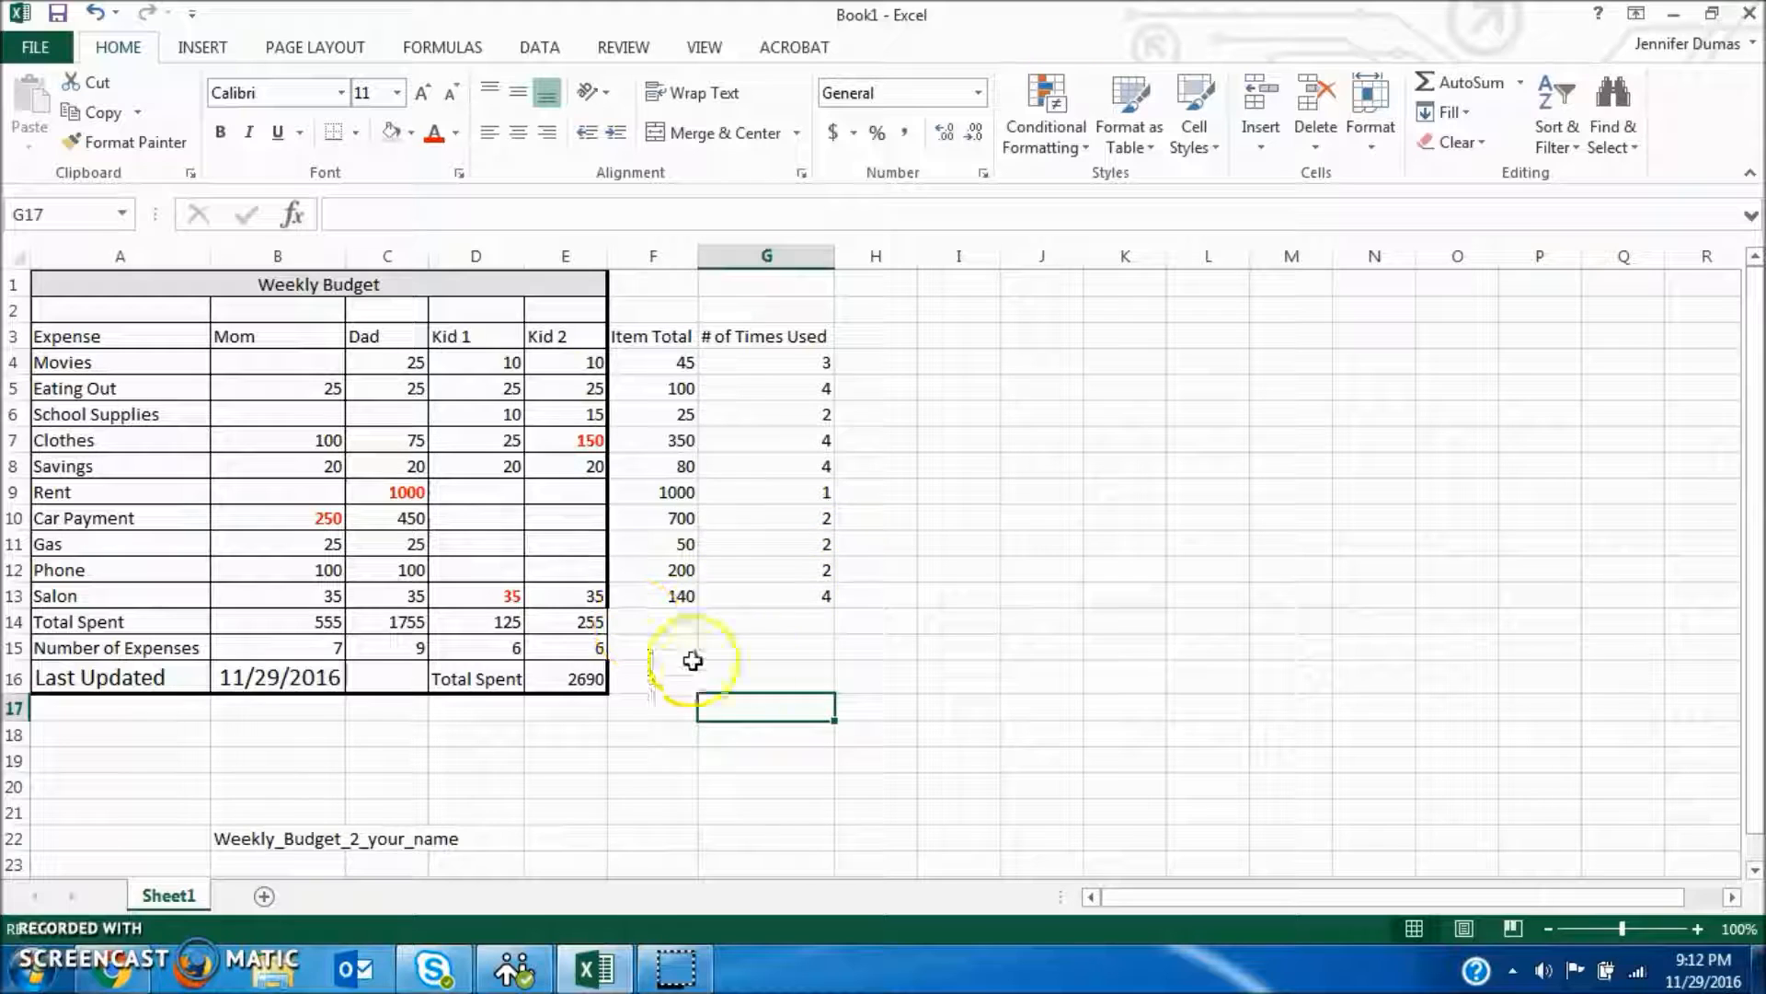
Step: Replace the borders of A1:G16 with a thick outline and thin inside lines, clearing the old borders first
{"action": "left_click_drag", "start_coordinate": [124, 280], "coordinate": [788, 678]}
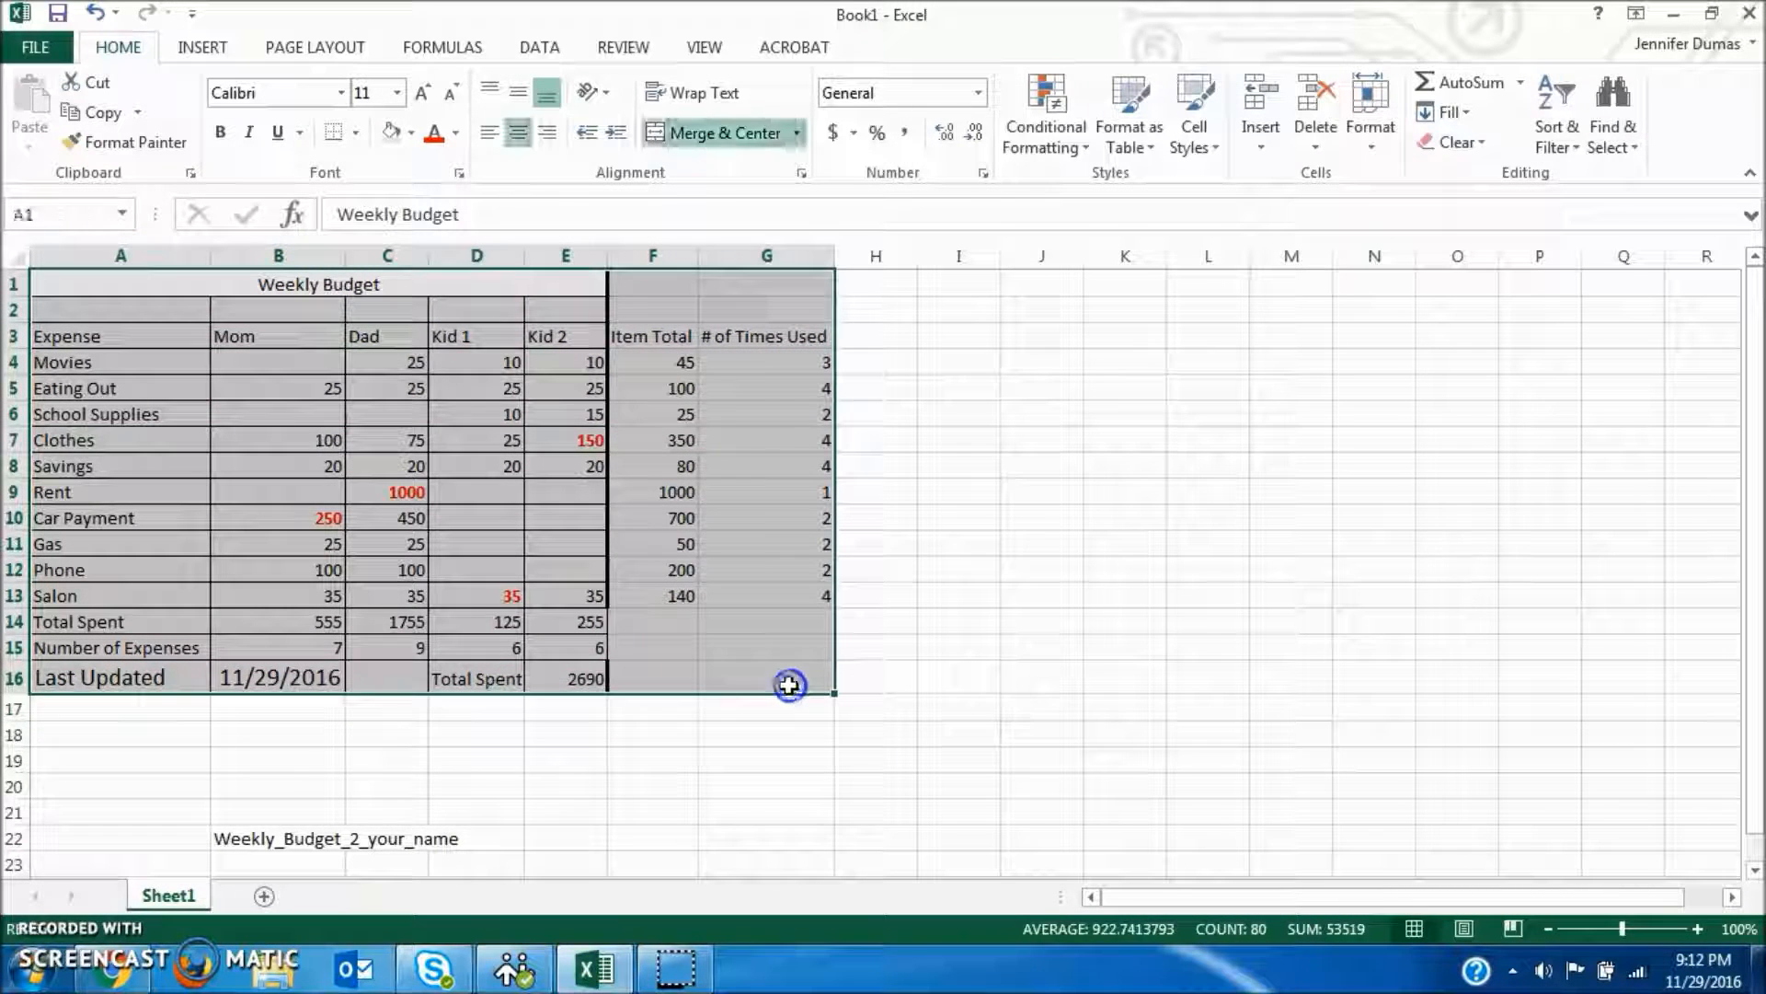
{"action": "right_click", "coordinate": [488, 440]}
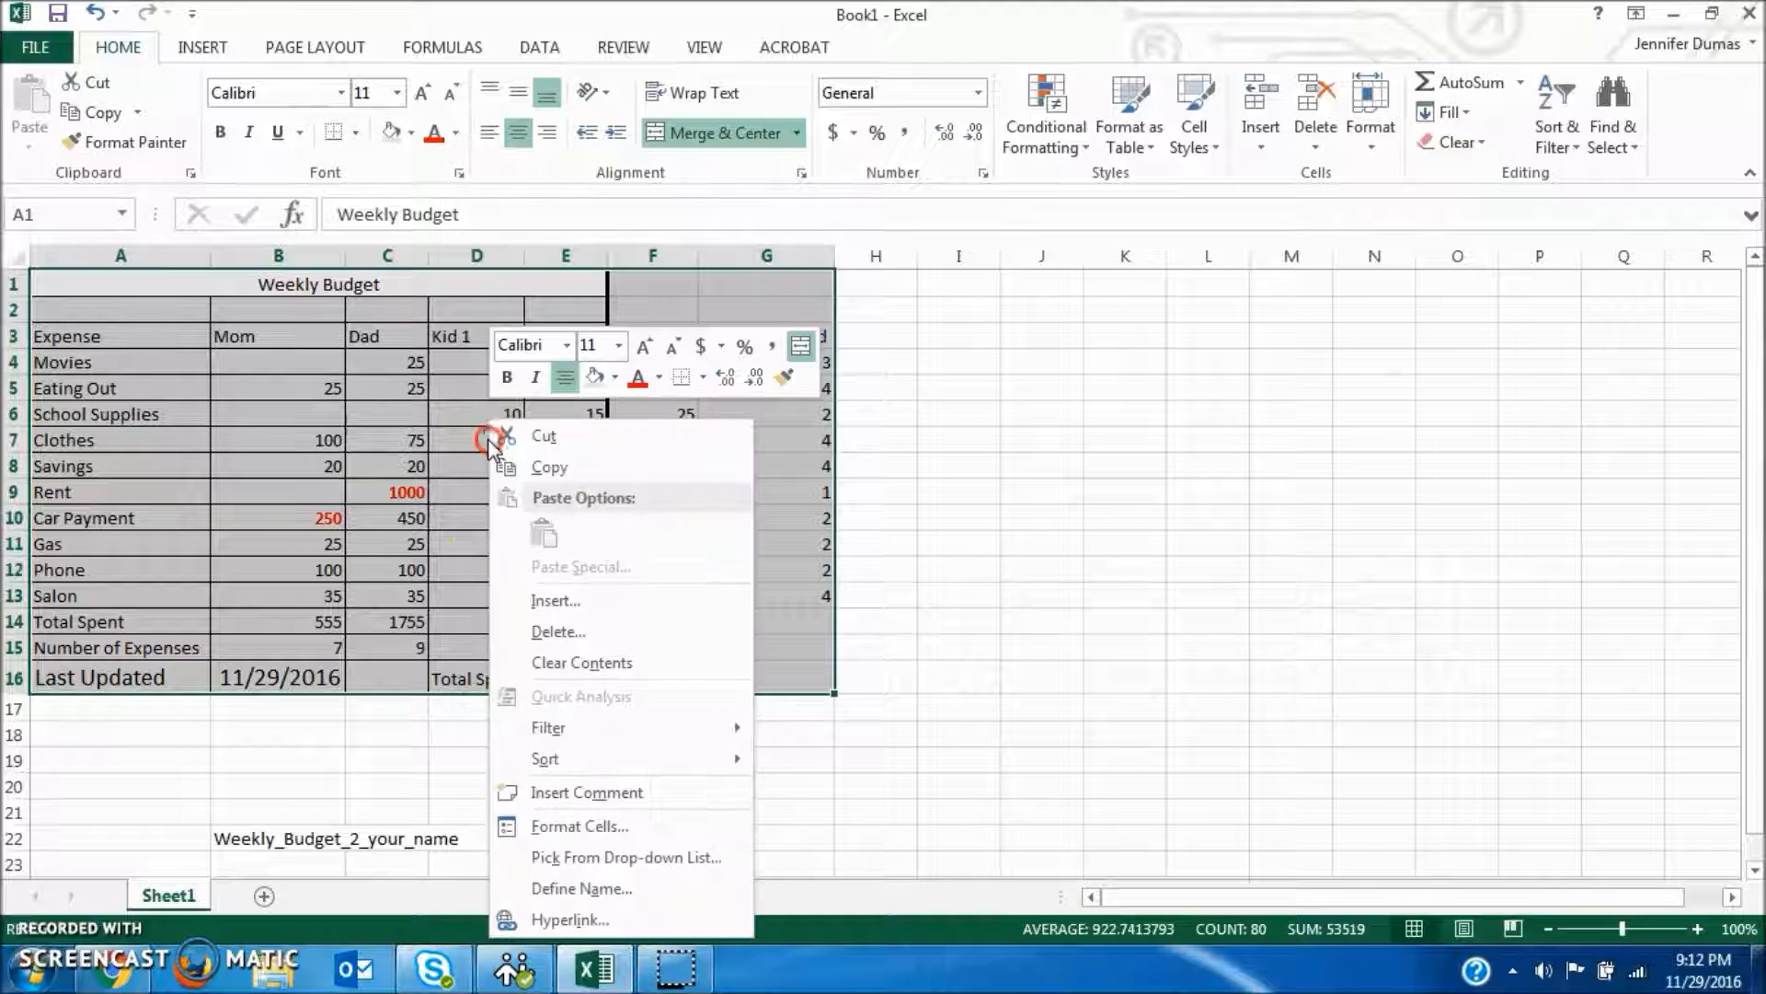
{"action": "left_click", "coordinate": [603, 827]}
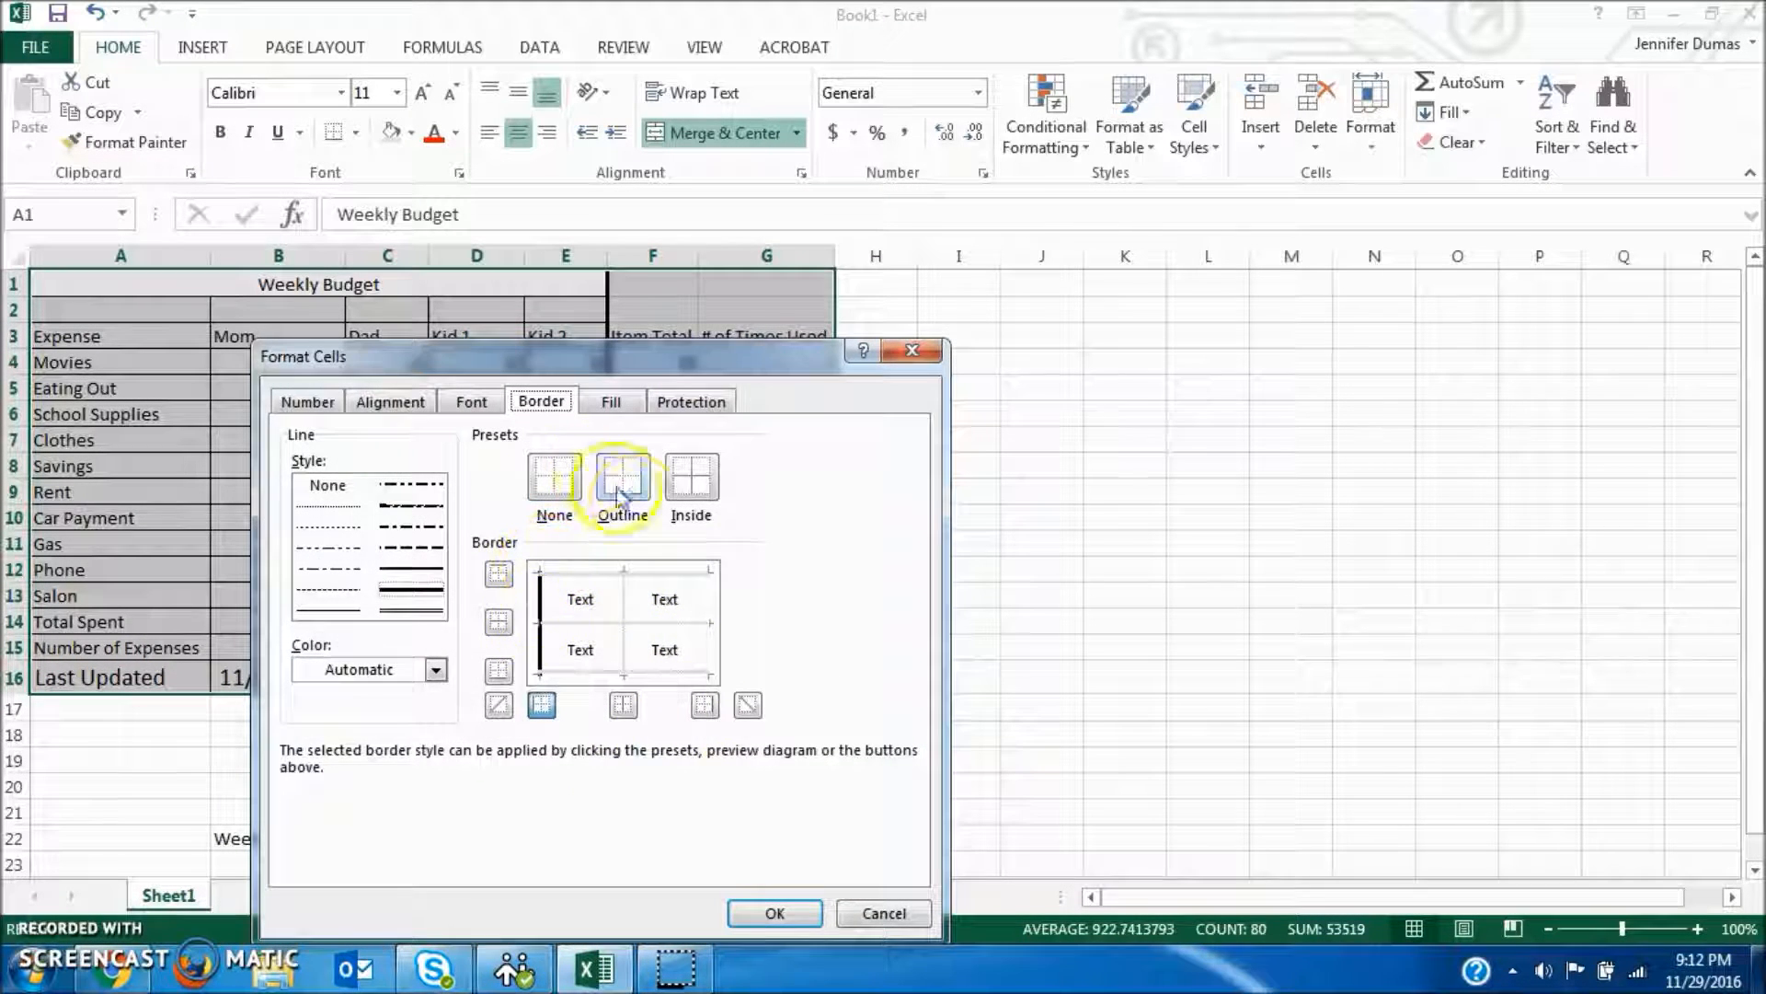
{"action": "left_click", "coordinate": [557, 475]}
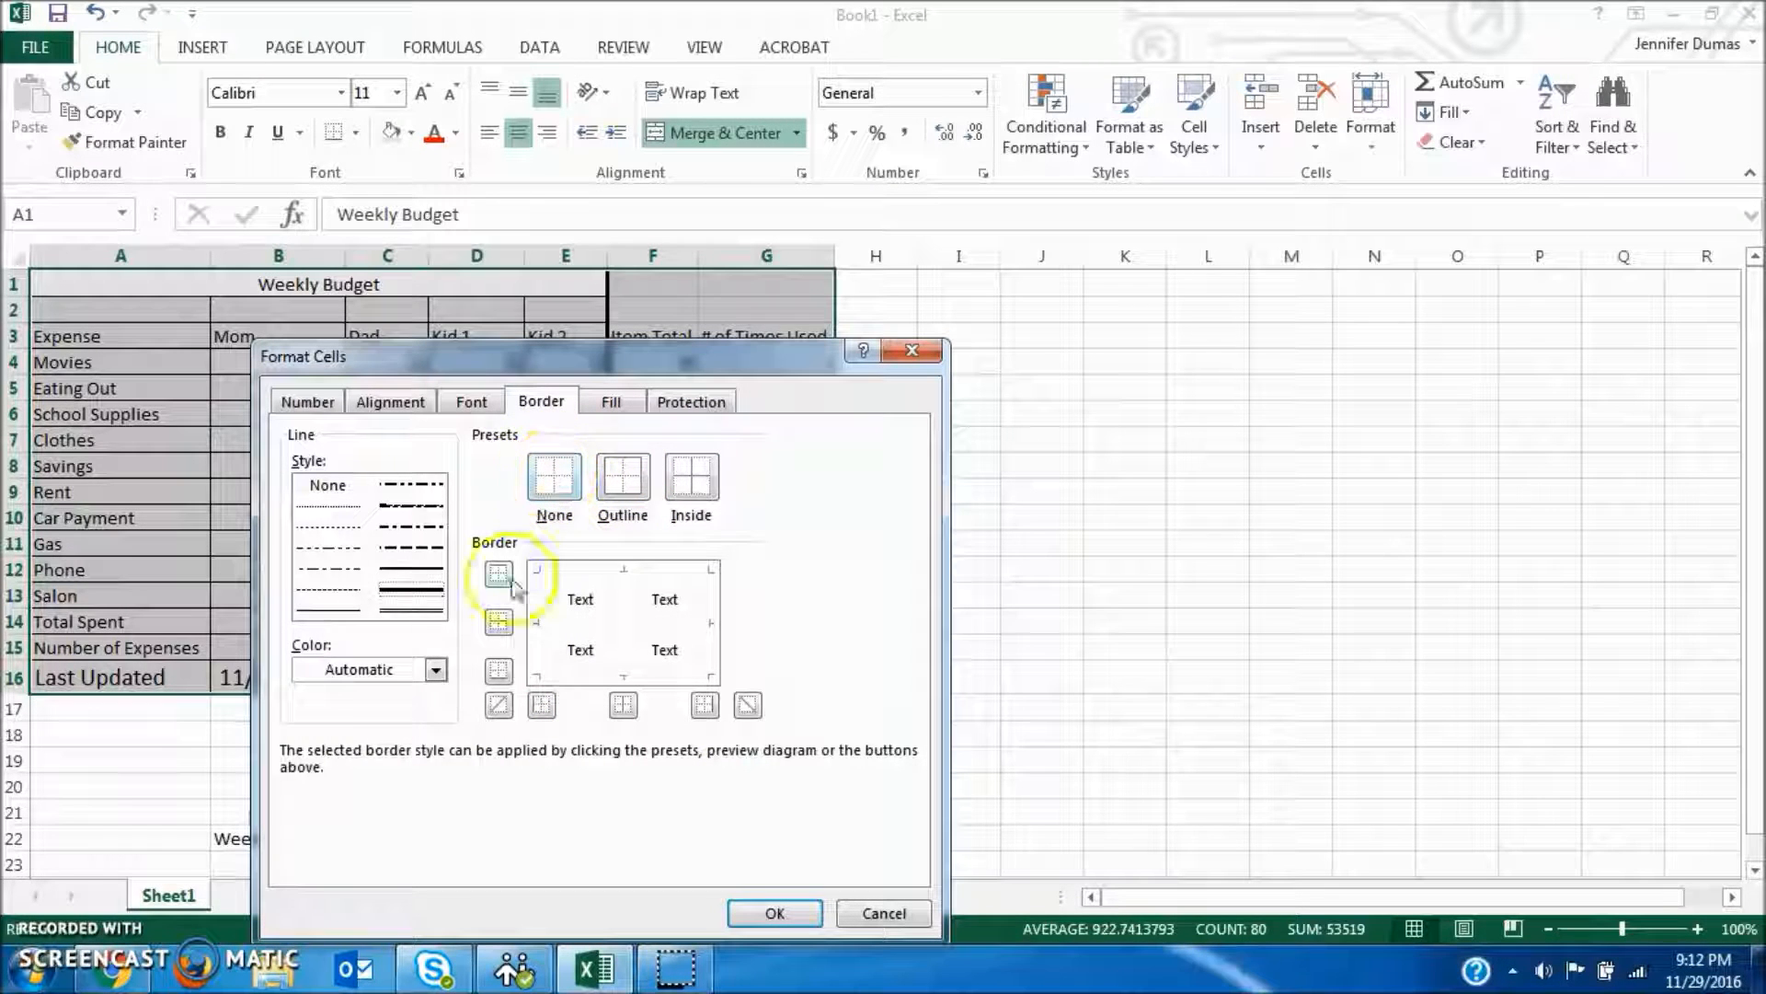
{"action": "left_click", "coordinate": [426, 595]}
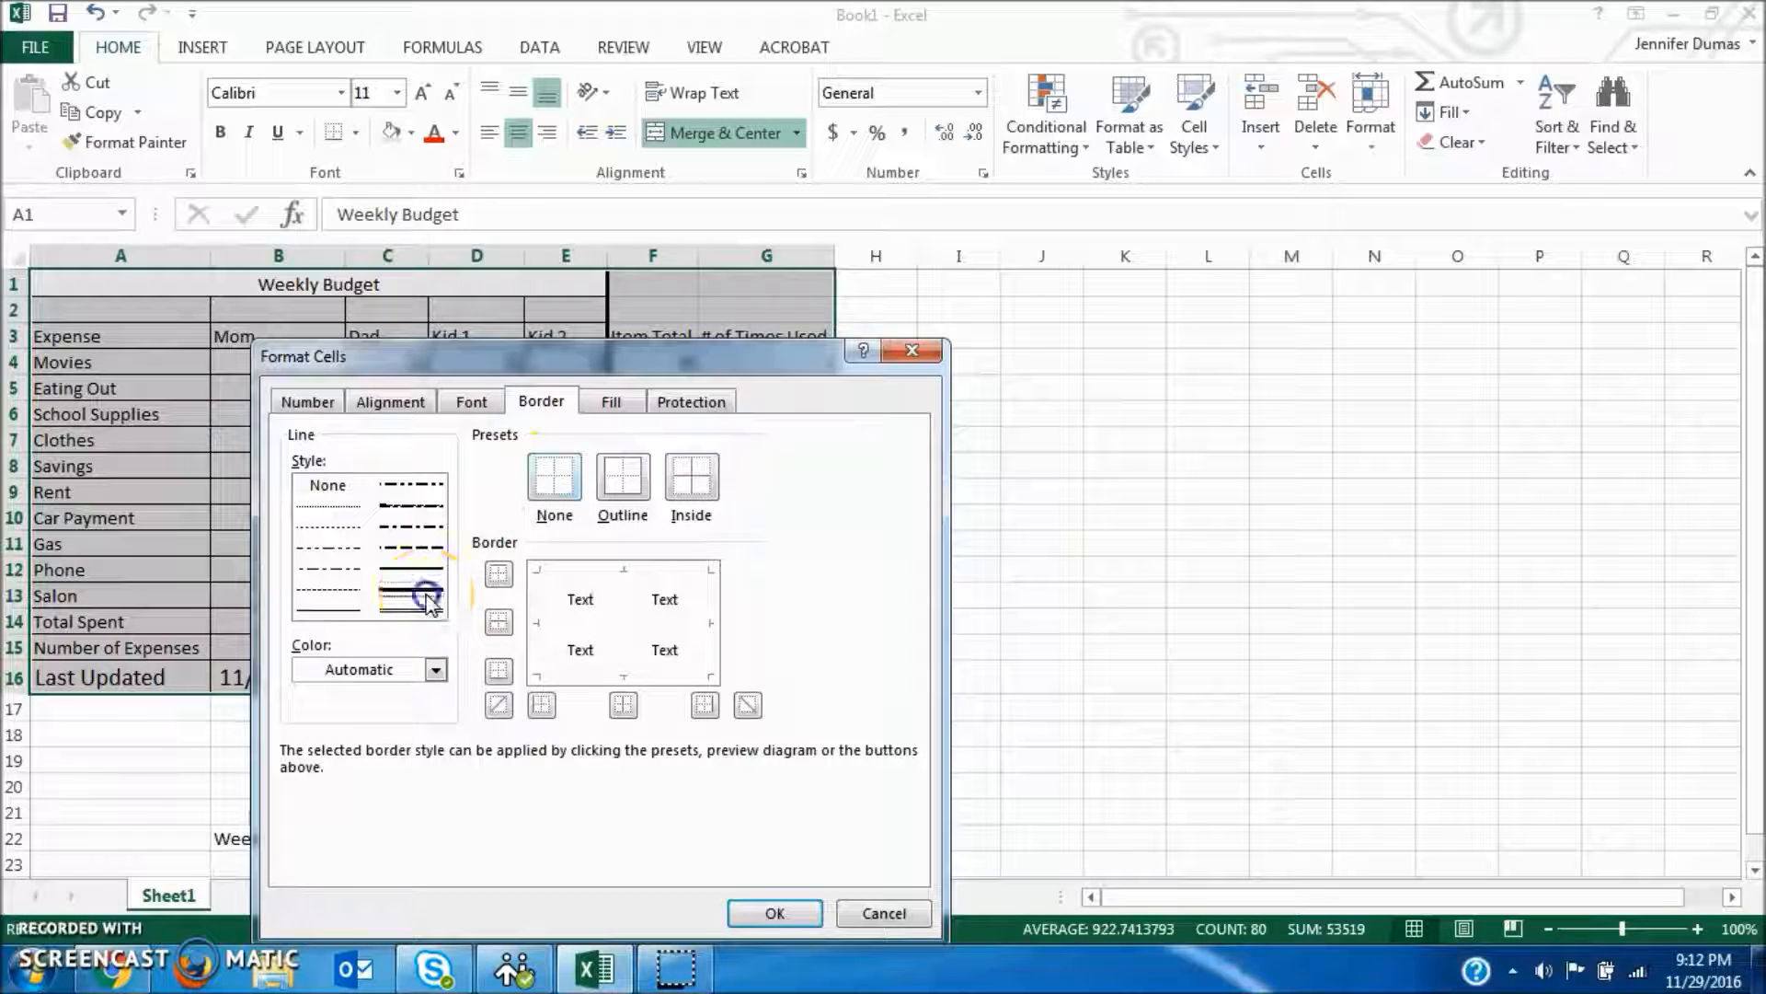
{"action": "left_click", "coordinate": [621, 488]}
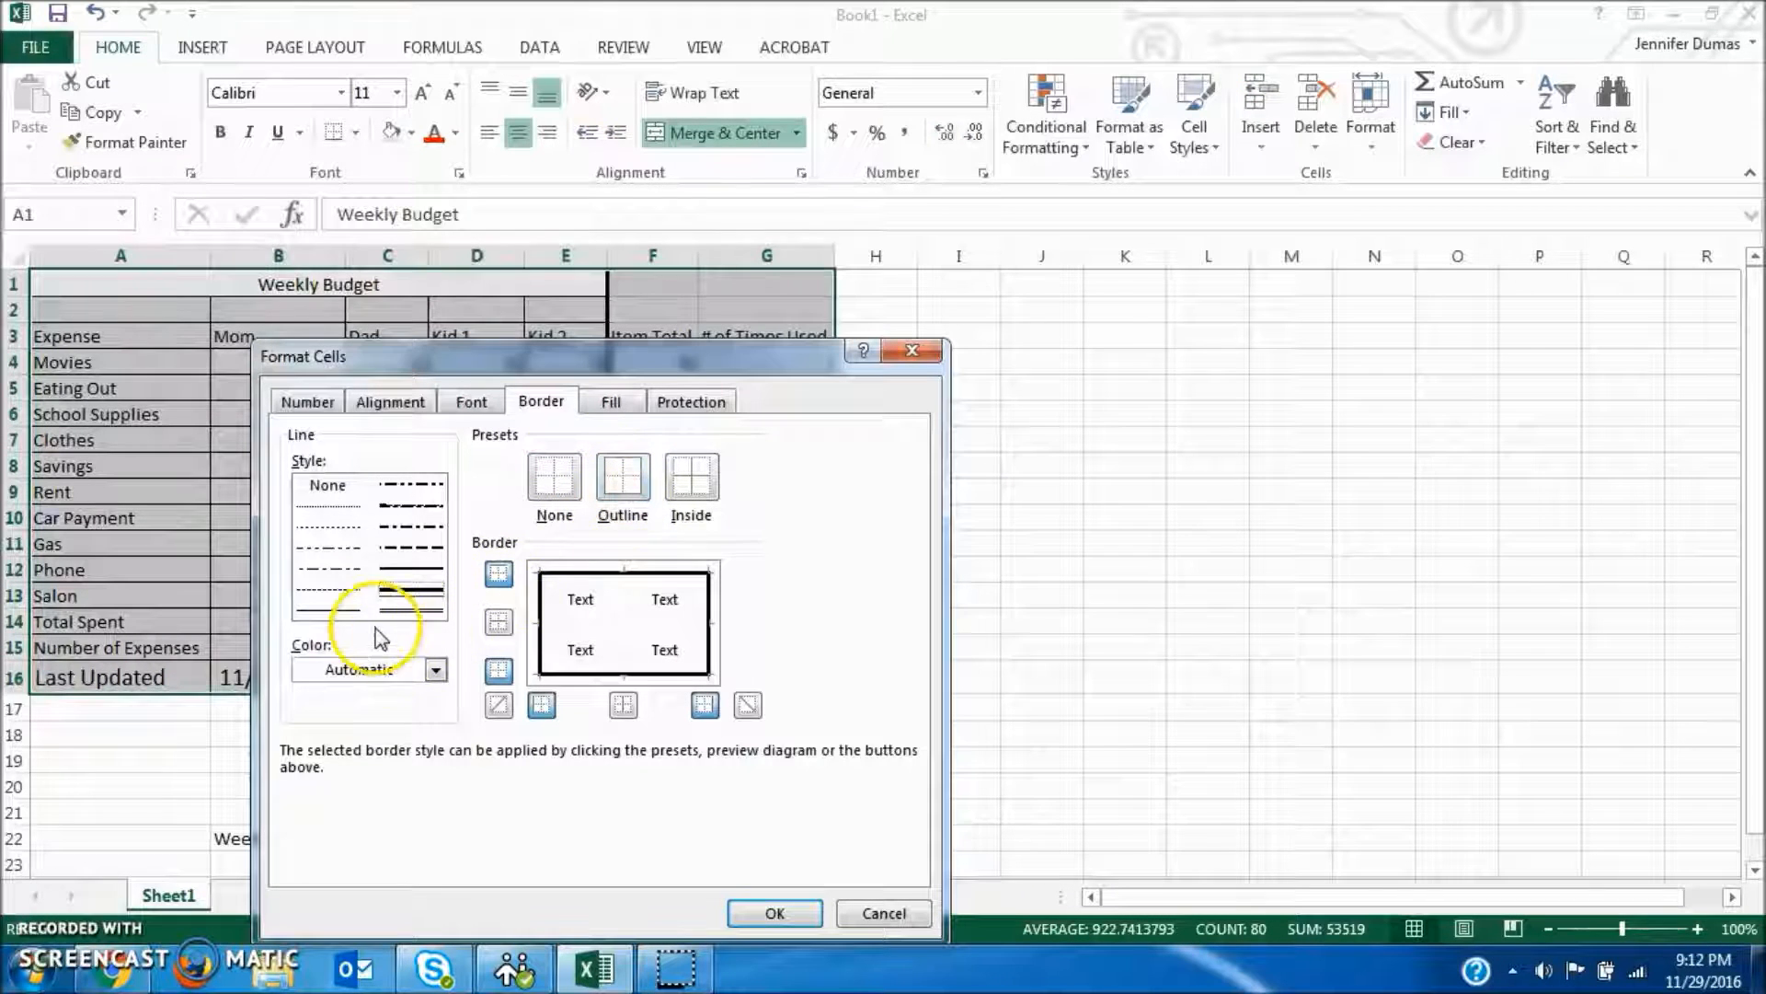
{"action": "left_click", "coordinate": [348, 610]}
{"action": "left_click", "coordinate": [690, 480]}
{"action": "left_click", "coordinate": [769, 911]}
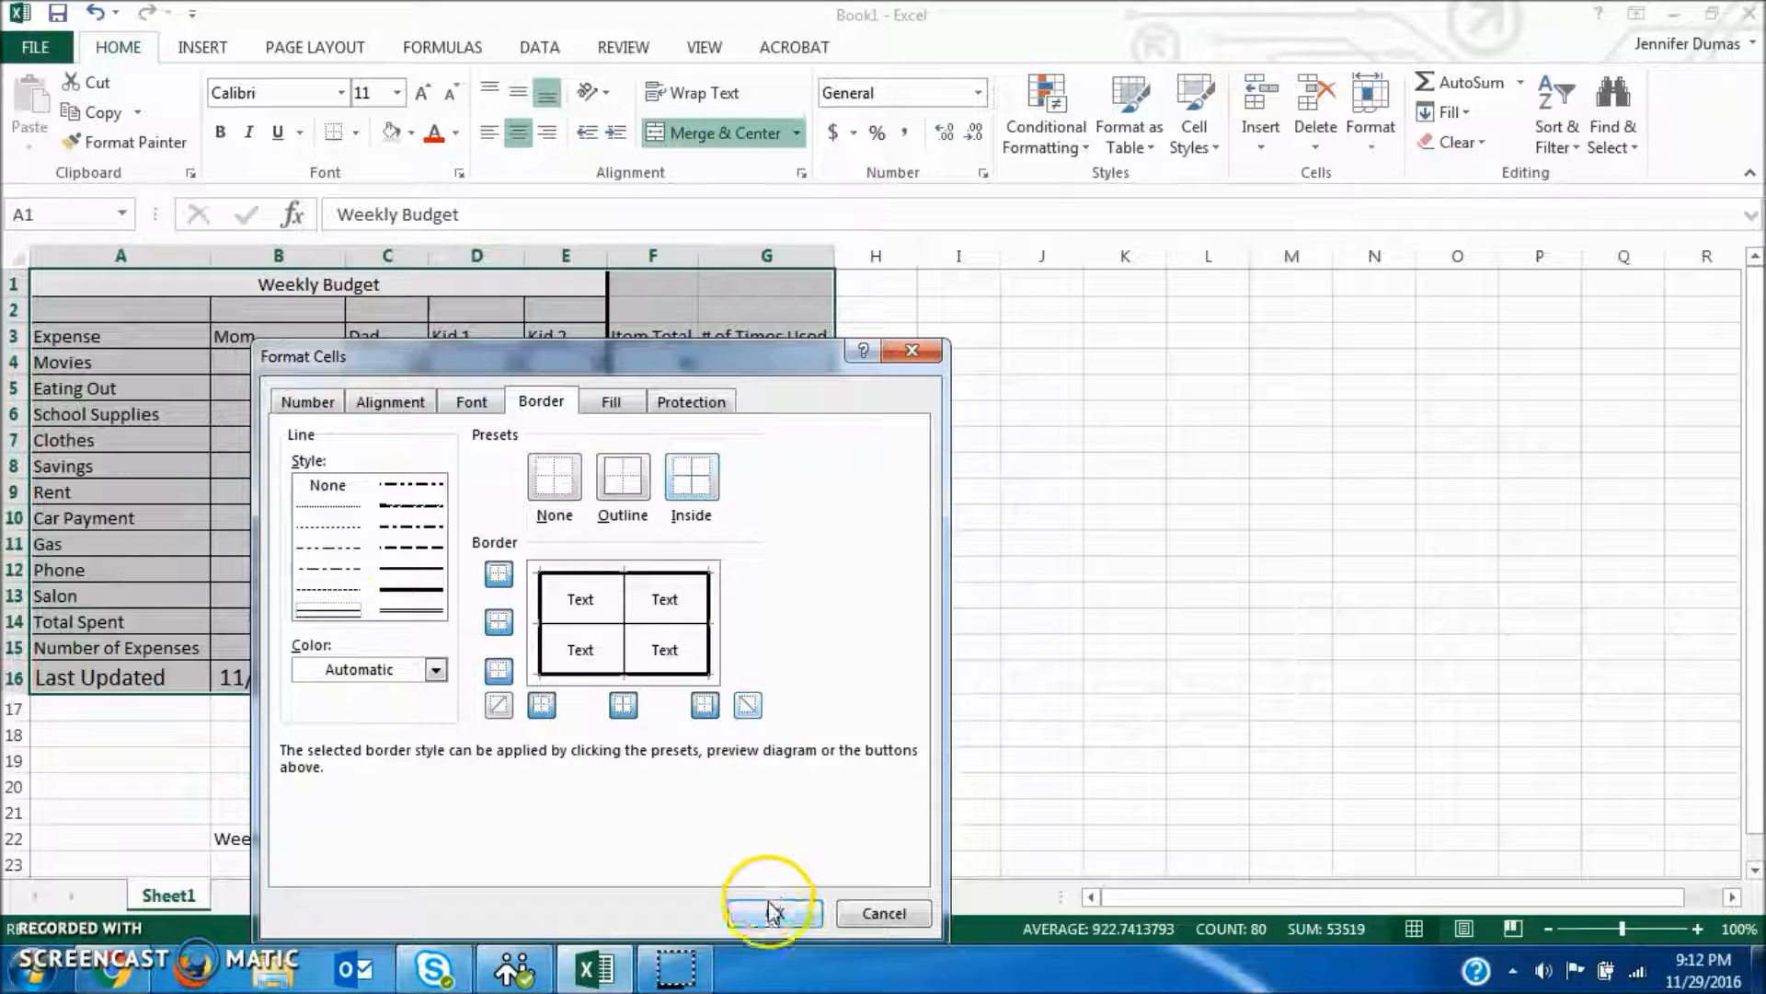
{"action": "left_click", "coordinate": [958, 385]}
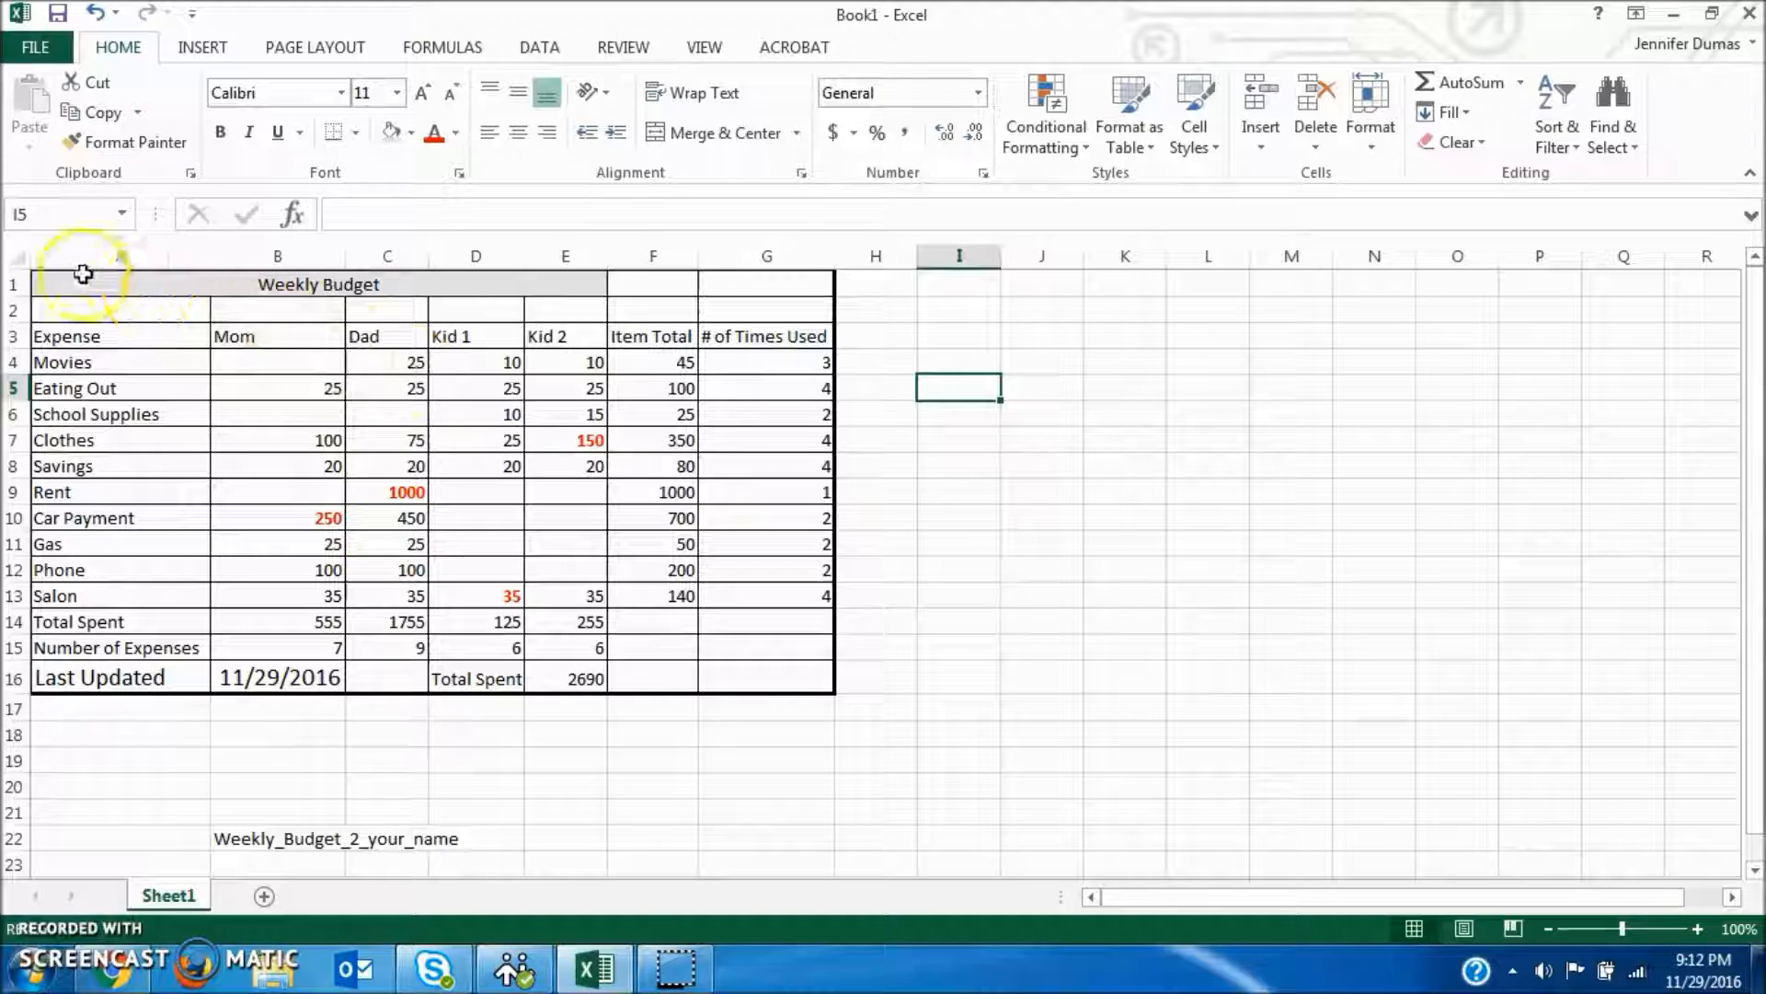
Step: Extend the merged and centred Weekly Budget title so it spans A1:G1, across the full width of the table
{"action": "left_click_drag", "start_coordinate": [96, 288], "coordinate": [572, 288]}
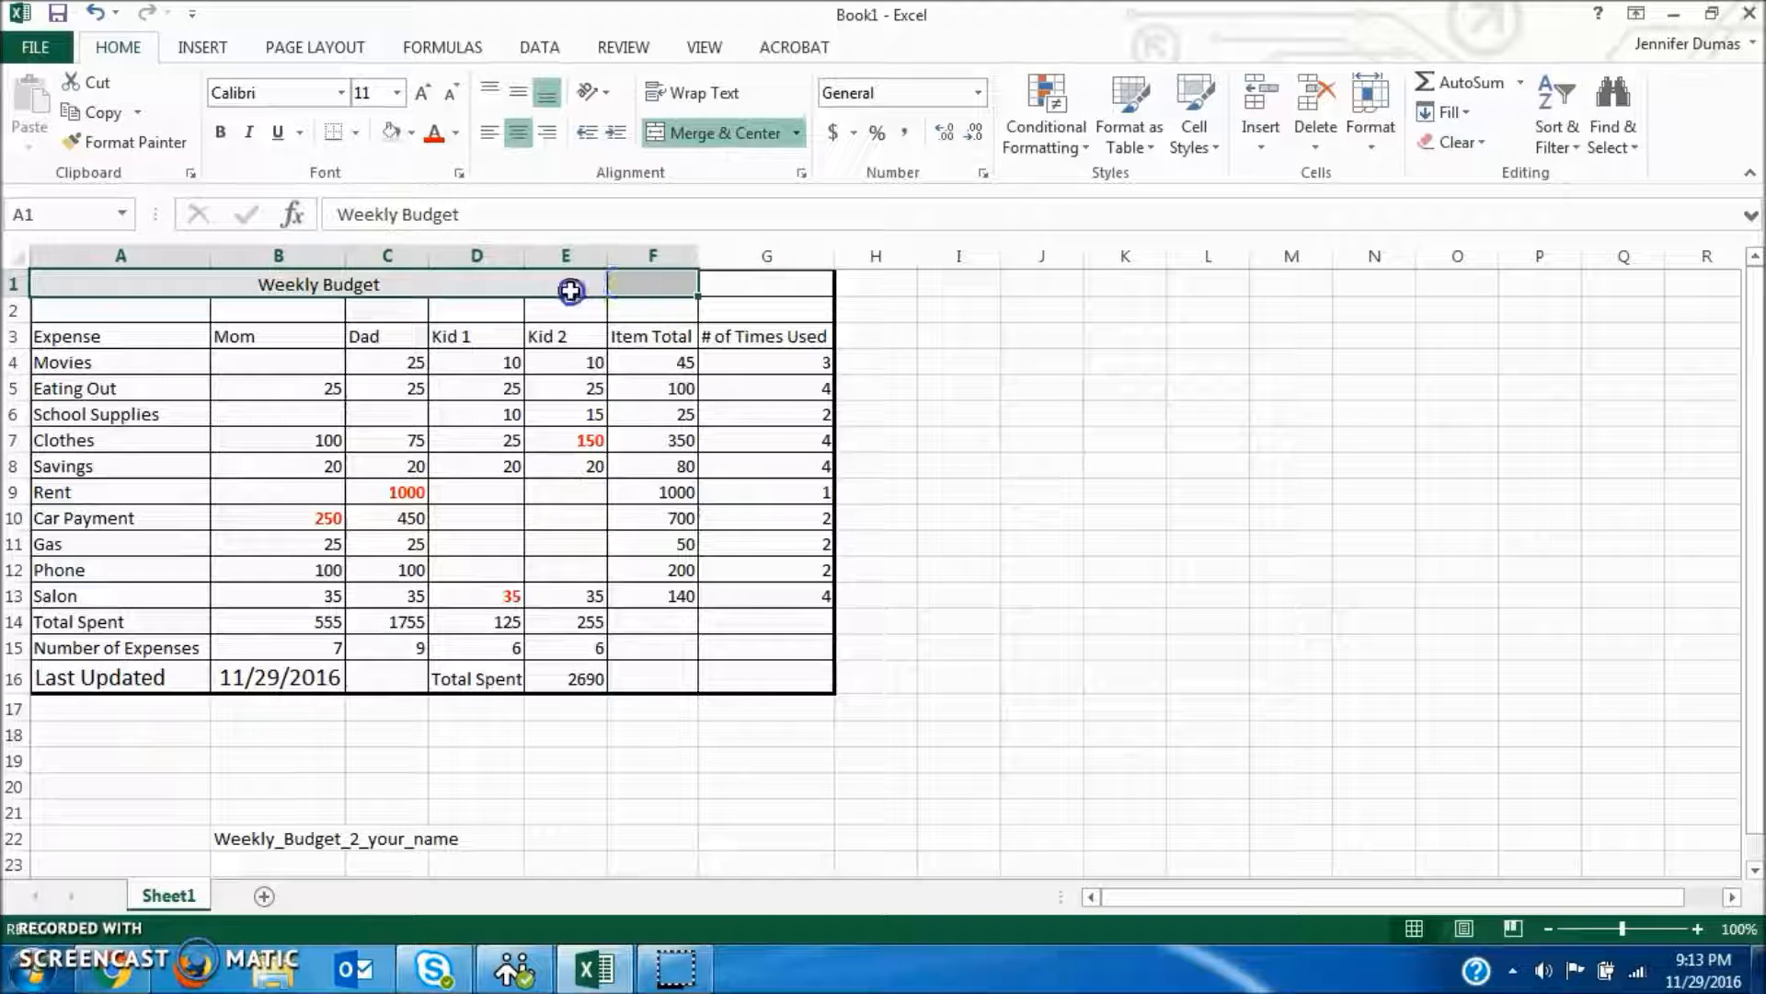
{"action": "left_click", "coordinate": [652, 291]}
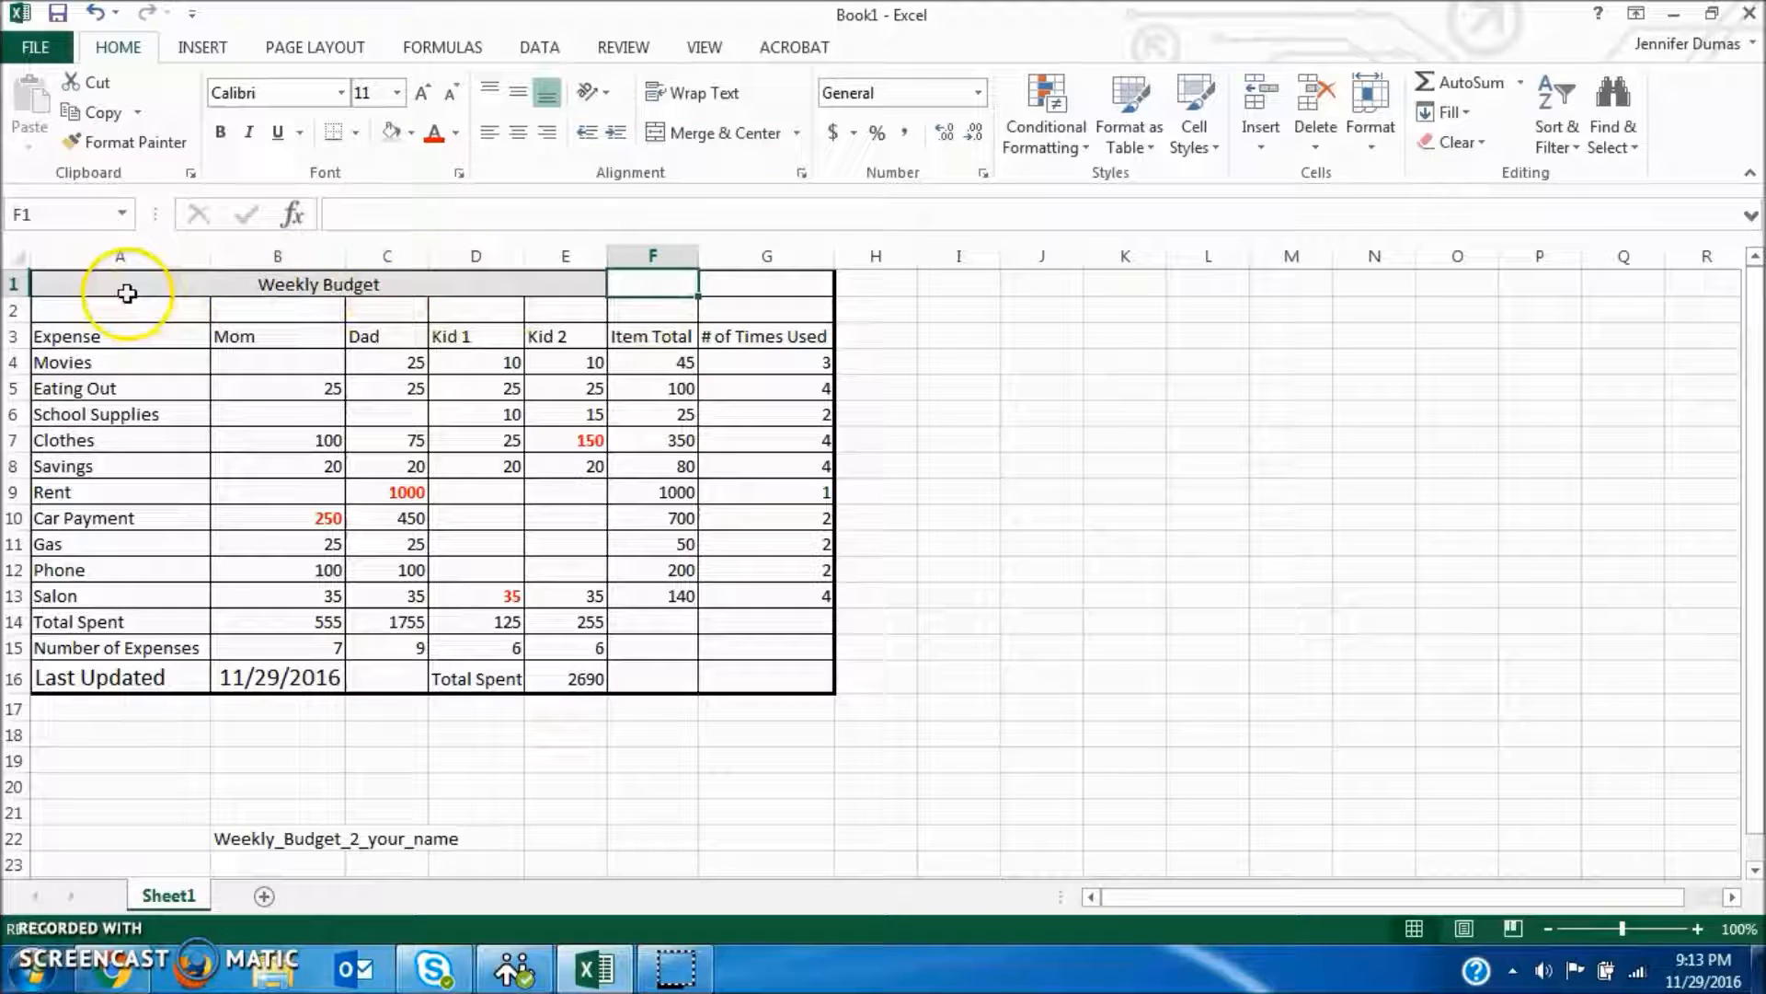
{"action": "left_click", "coordinate": [136, 290]}
{"action": "left_click_drag", "start_coordinate": [448, 294], "coordinate": [733, 285]}
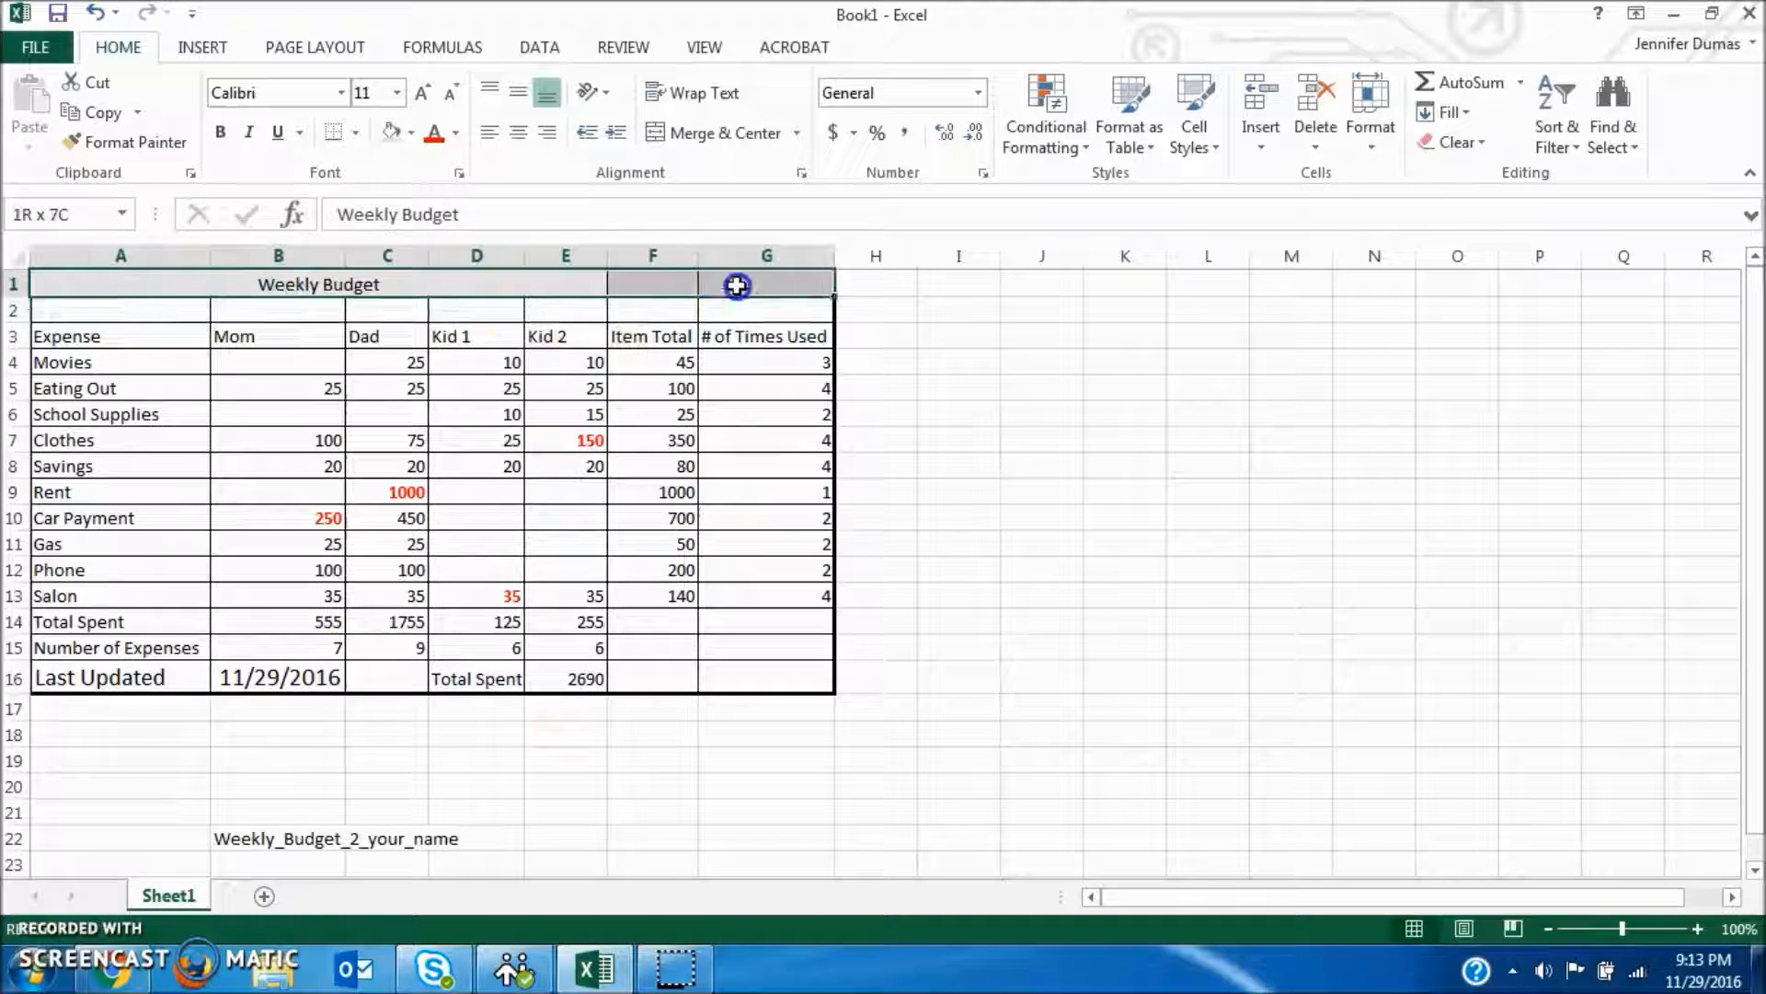
{"action": "left_click", "coordinate": [723, 136]}
{"action": "left_click", "coordinate": [723, 138]}
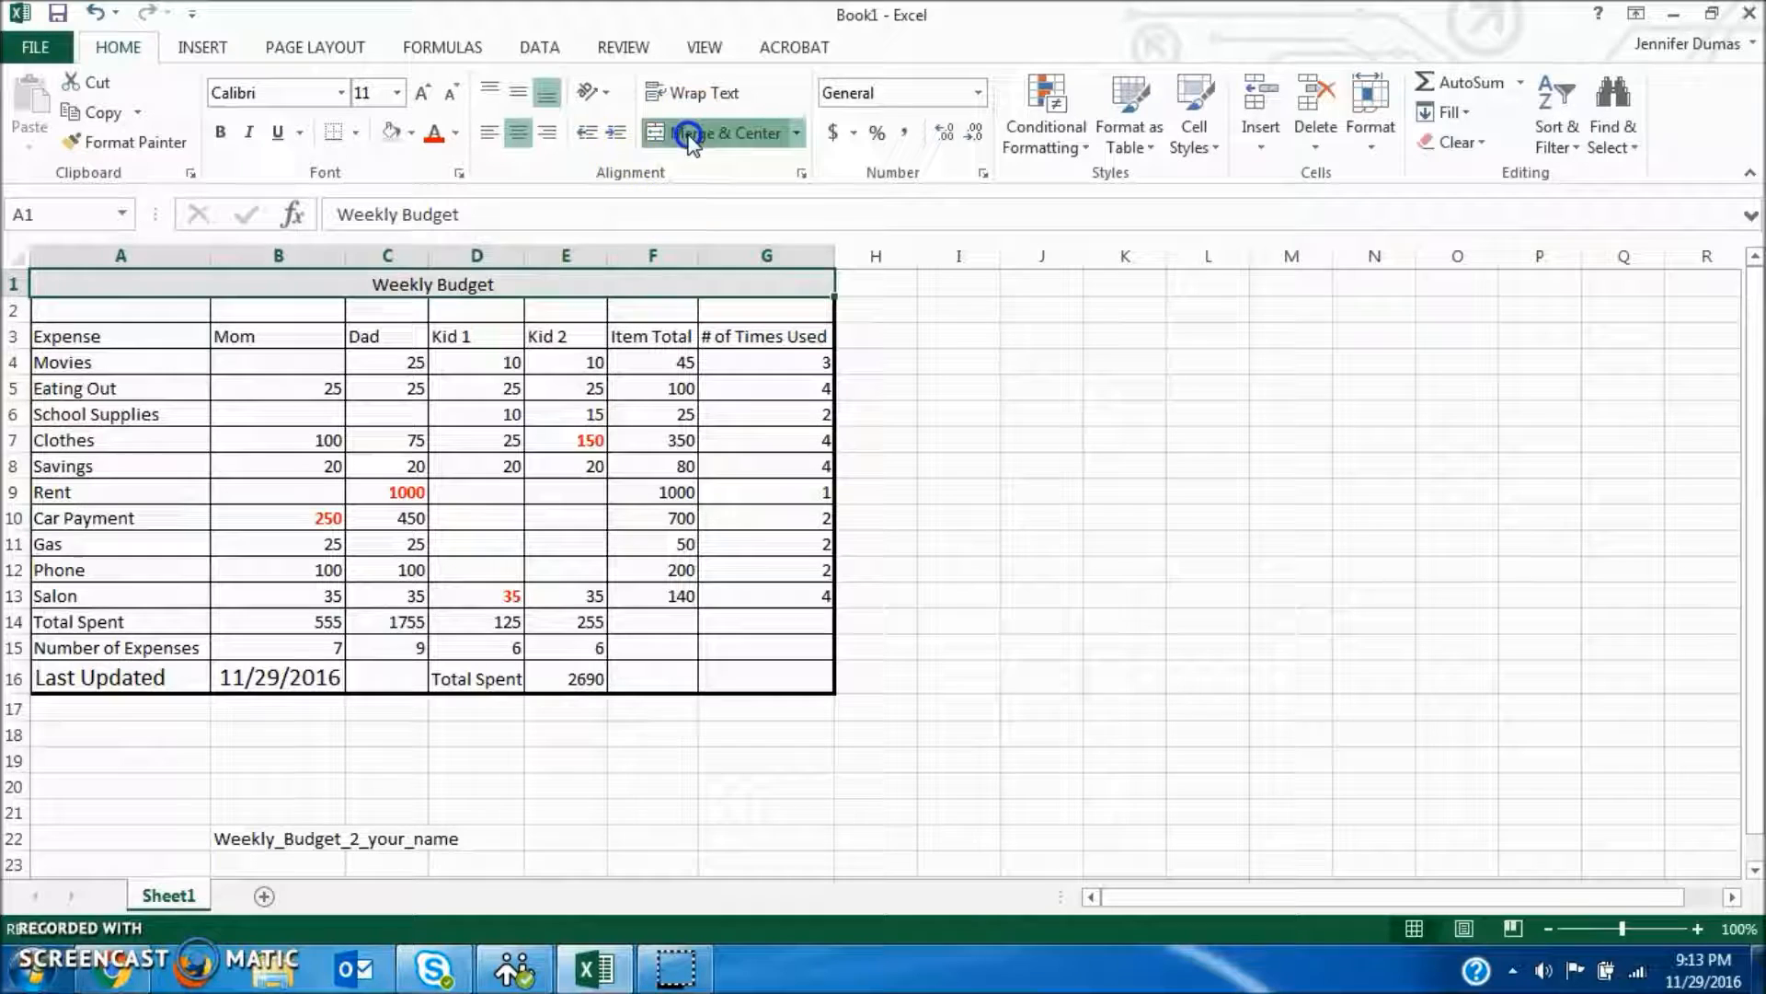
{"action": "left_click", "coordinate": [718, 133]}
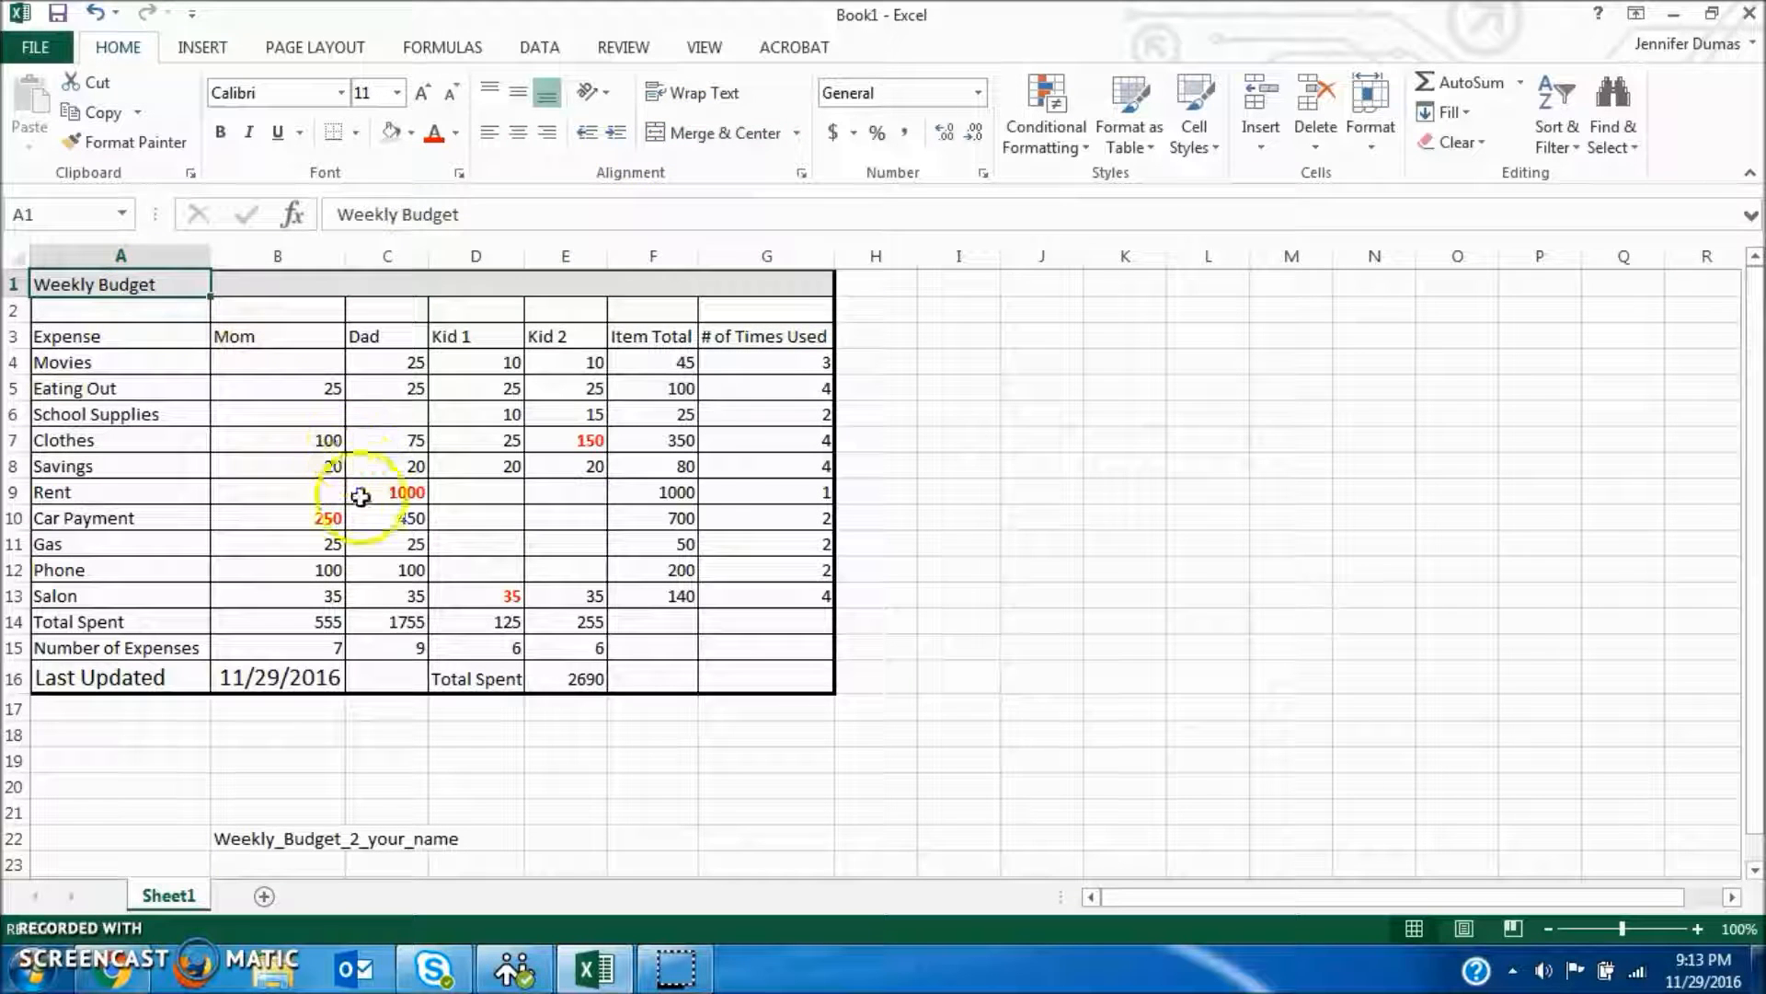
{"action": "left_click_drag", "start_coordinate": [138, 284], "coordinate": [714, 292]}
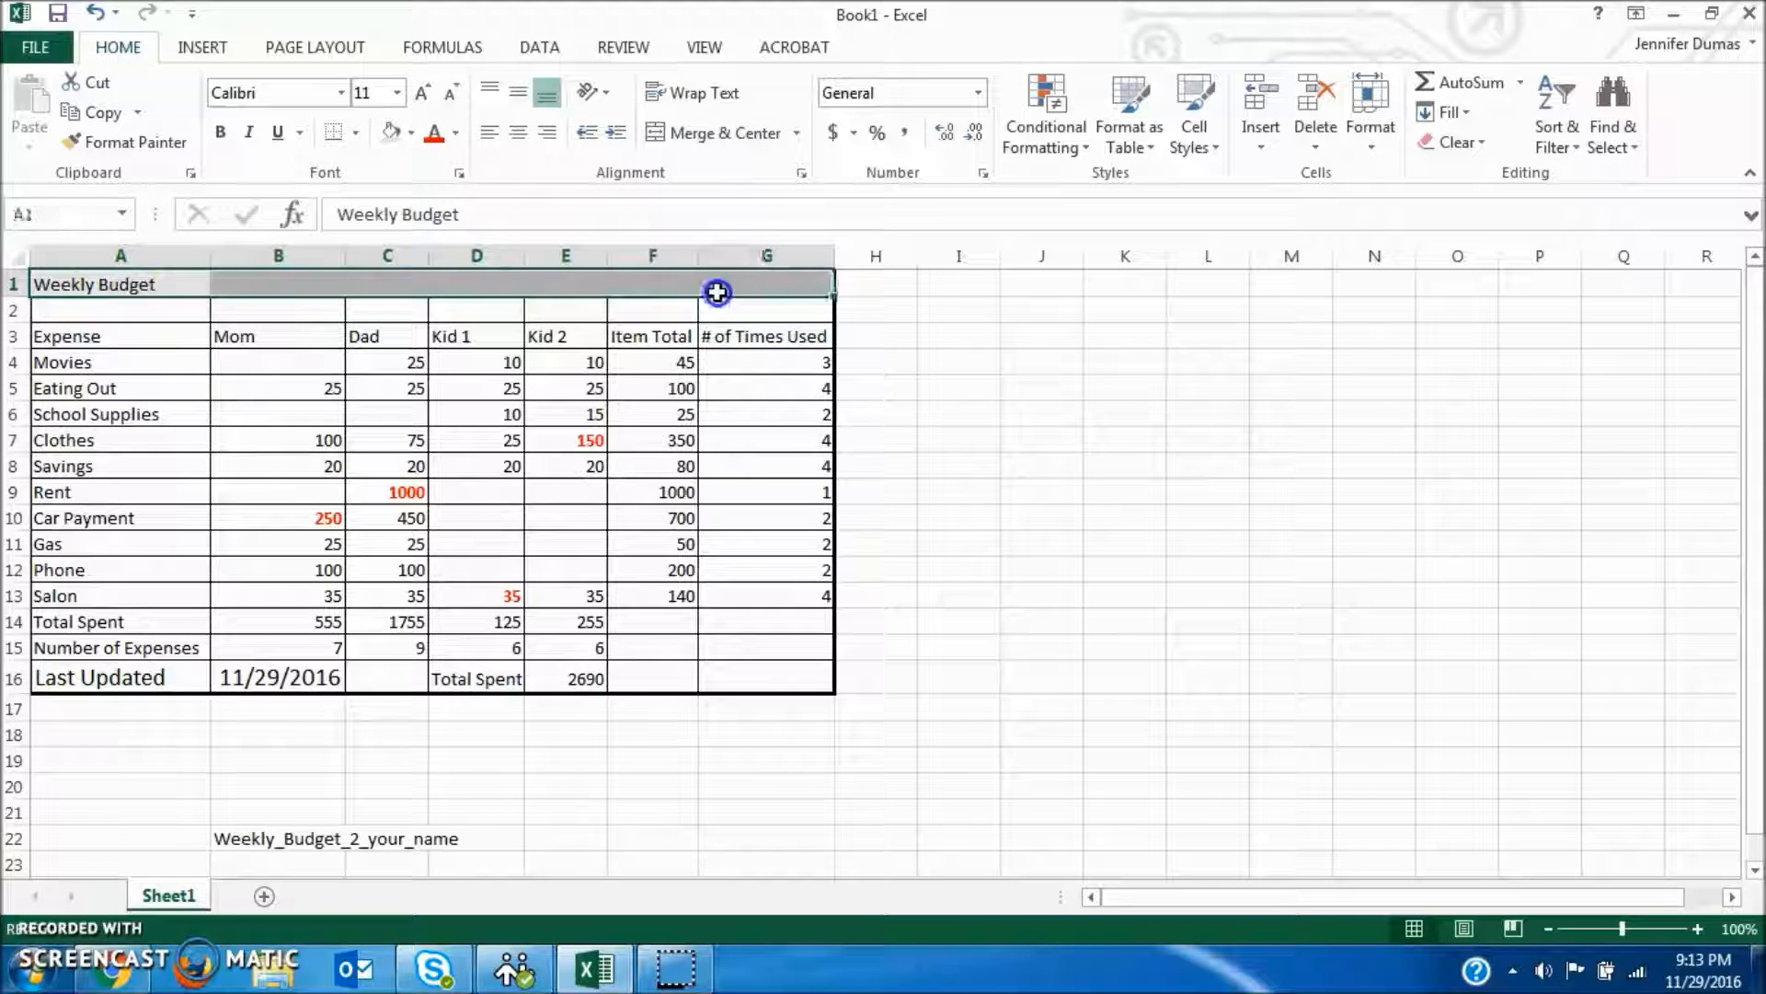
{"action": "left_click", "coordinate": [713, 132]}
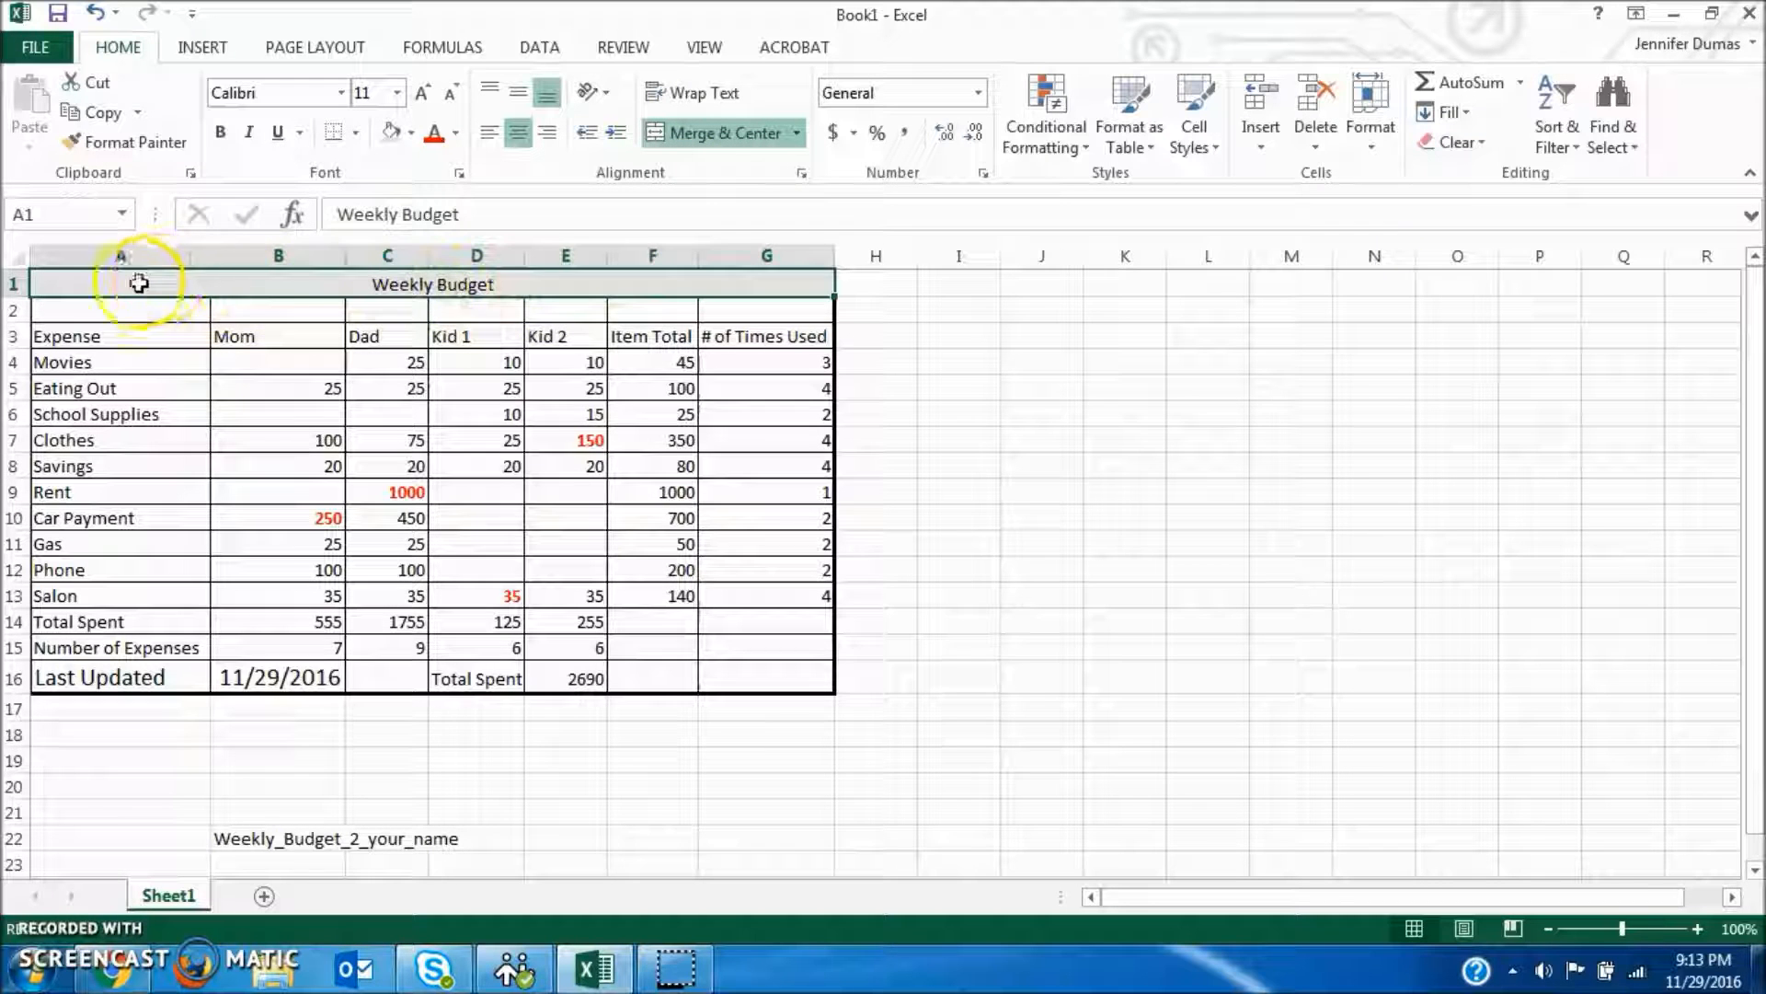
{"action": "left_click", "coordinate": [948, 376]}
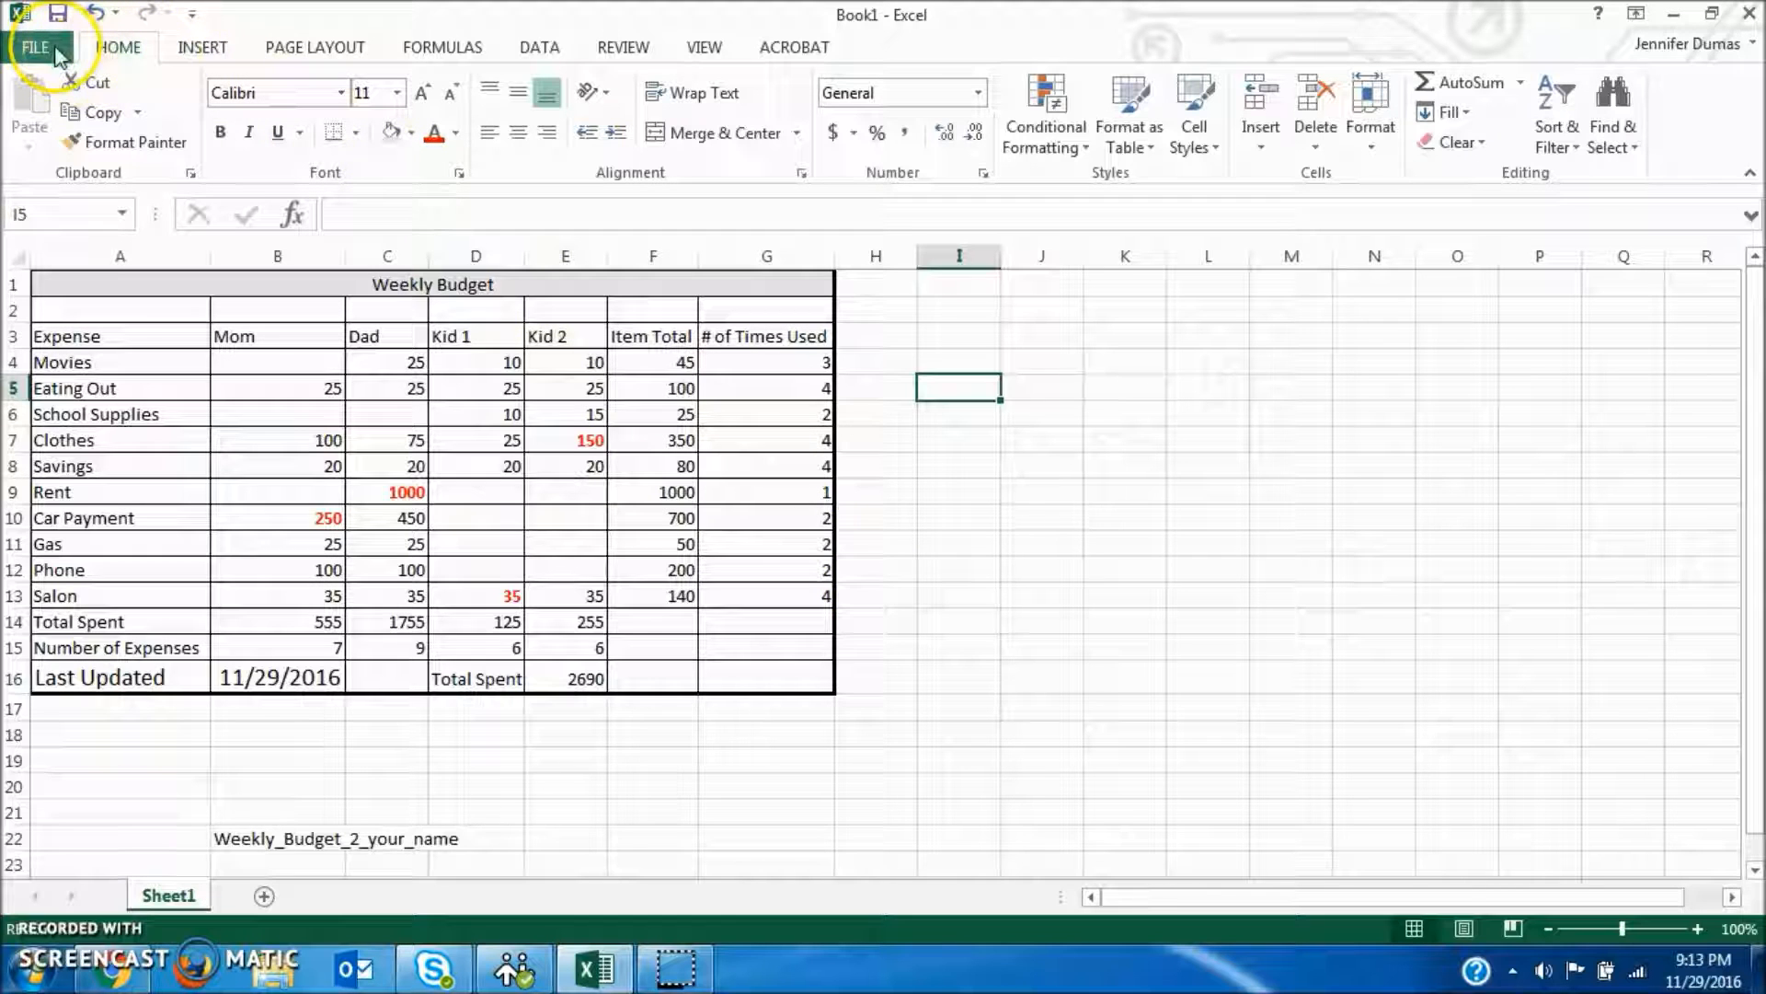
{"action": "left_click", "coordinate": [354, 839]}
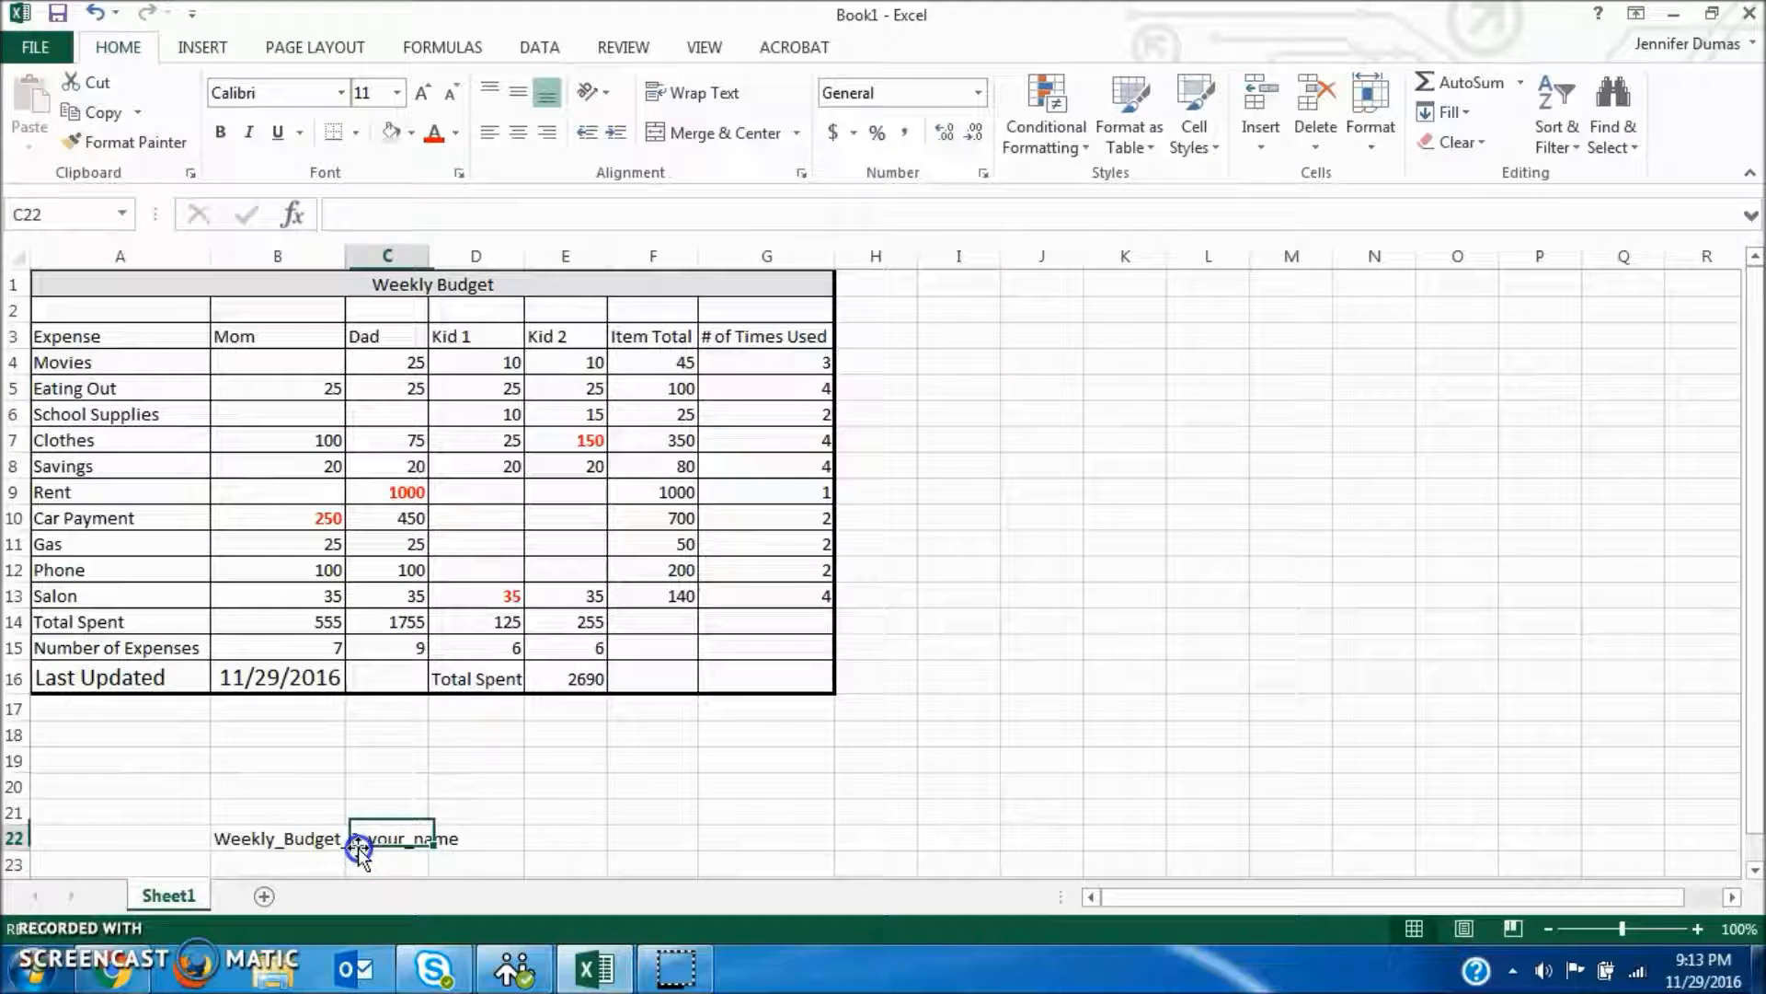